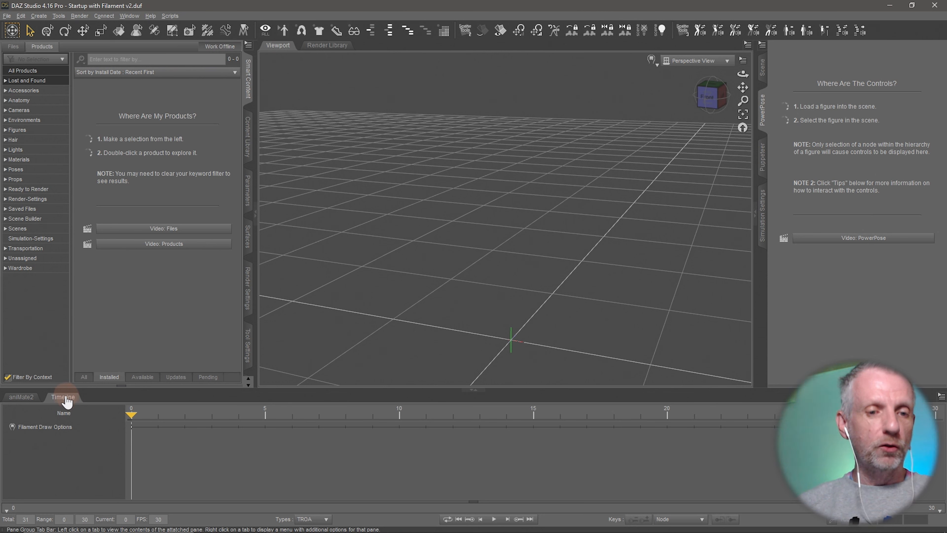
# Compare the aniMate2 and Timeline panes, leaving aniMate2 displayed.
pyautogui.click(23, 396)
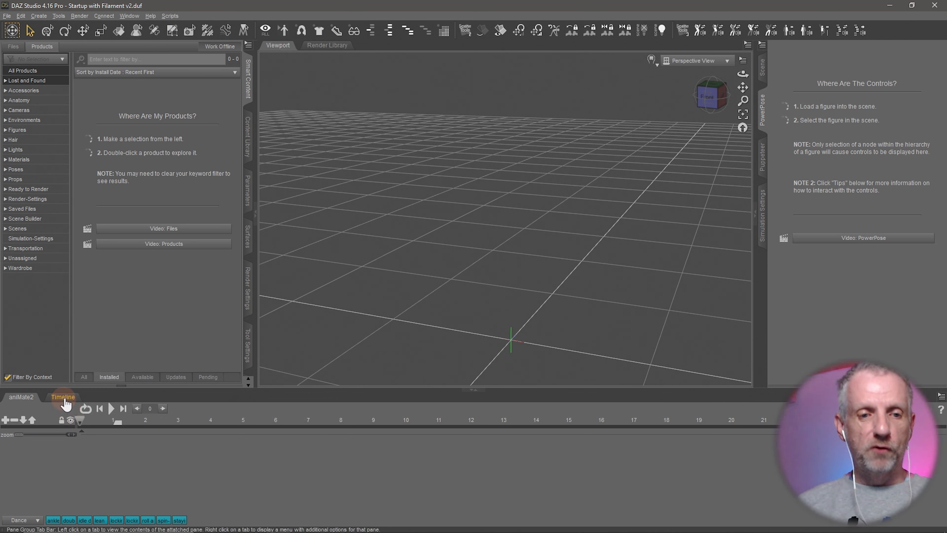
pyautogui.click(47, 396)
pyautogui.click(21, 398)
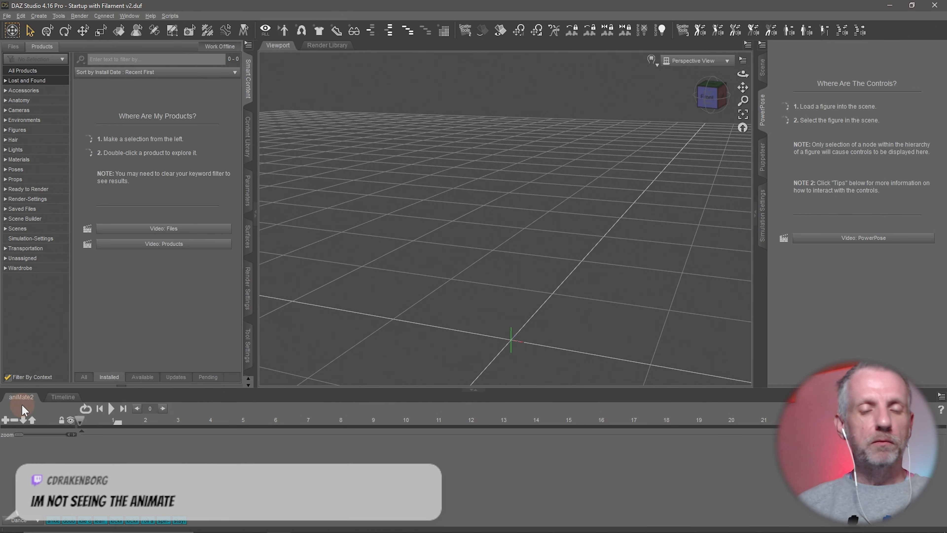
# Switch to Firefox and open the YouTube channel youtube.com/thewpguru in a new tab.
pyautogui.hotkey('alt', 'Tab')
pyautogui.press('Tab')
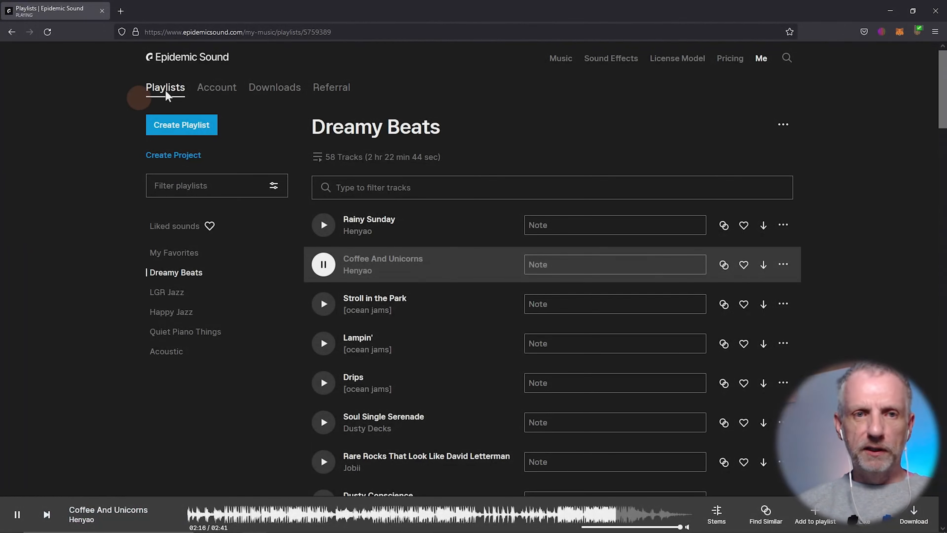
pyautogui.click(120, 11)
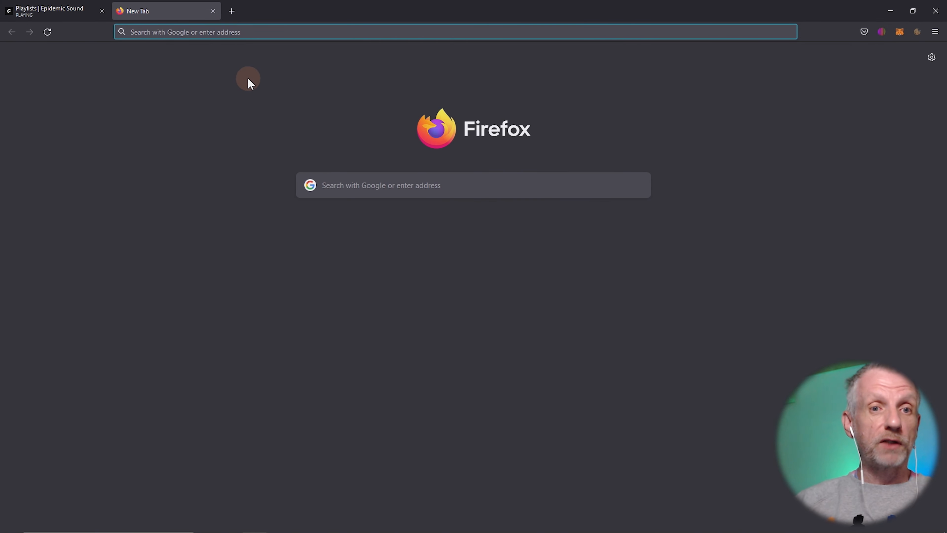
pyautogui.write('youtube.com/')
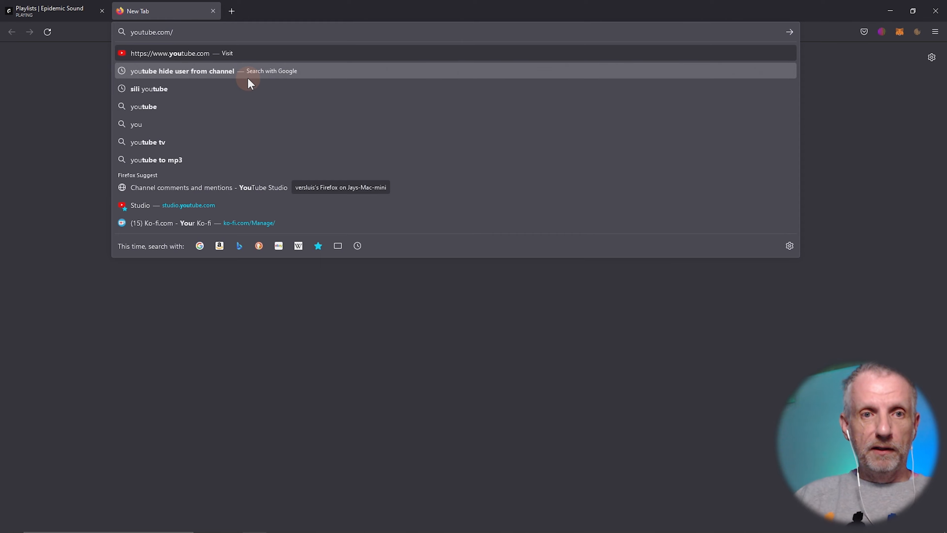
pyautogui.write('thewpguru/')
pyautogui.press('Return')
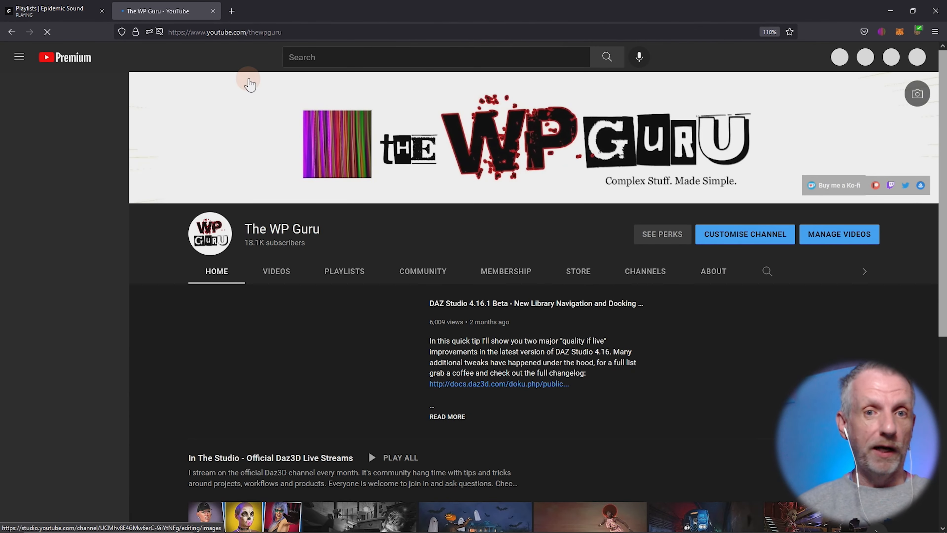
# Find the channel's playlist "Animating a Toon Crab in DAZ Studio (Full Series)", open it and pause its introduction video.
pyautogui.click(335, 270)
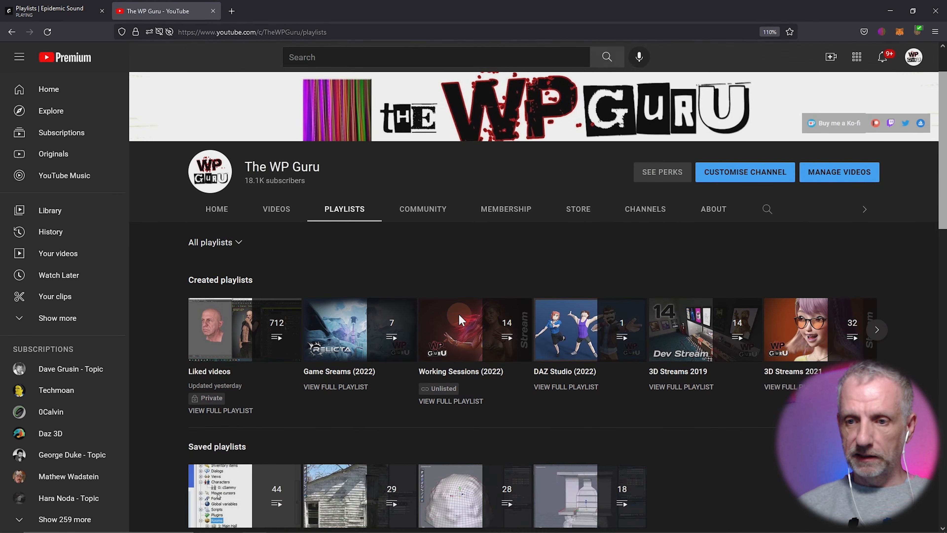
pyautogui.scroll(-10, 459, 313)
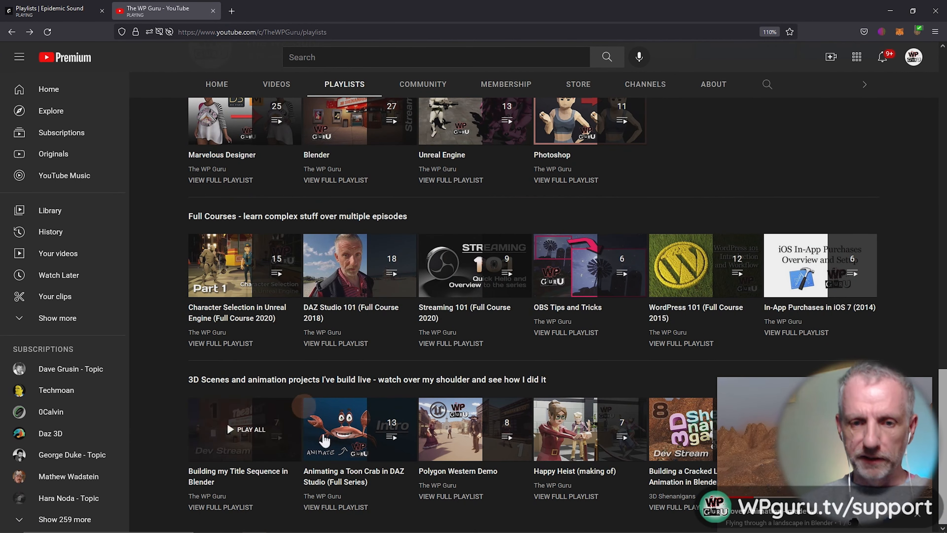
pyautogui.click(343, 483)
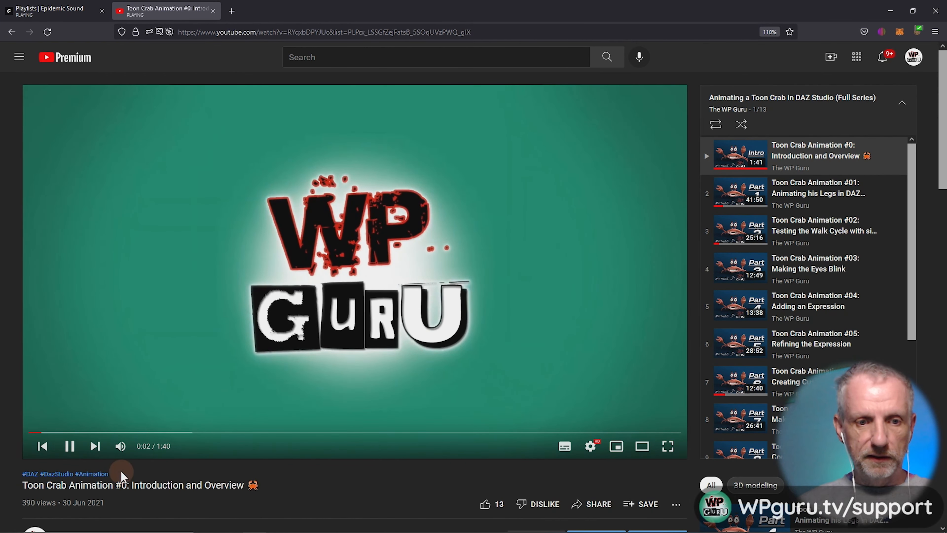
pyautogui.click(72, 447)
pyautogui.click(71, 446)
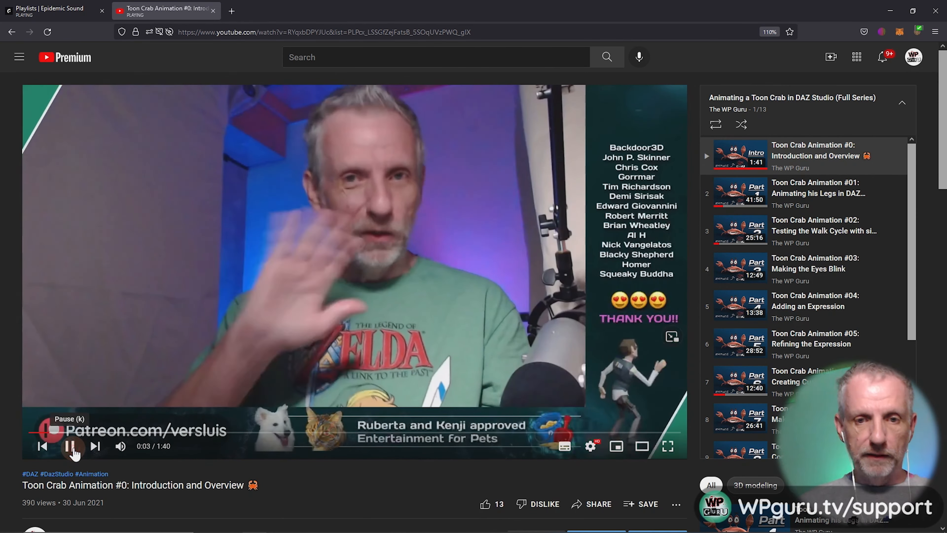
pyautogui.scroll(-3, 309, 499)
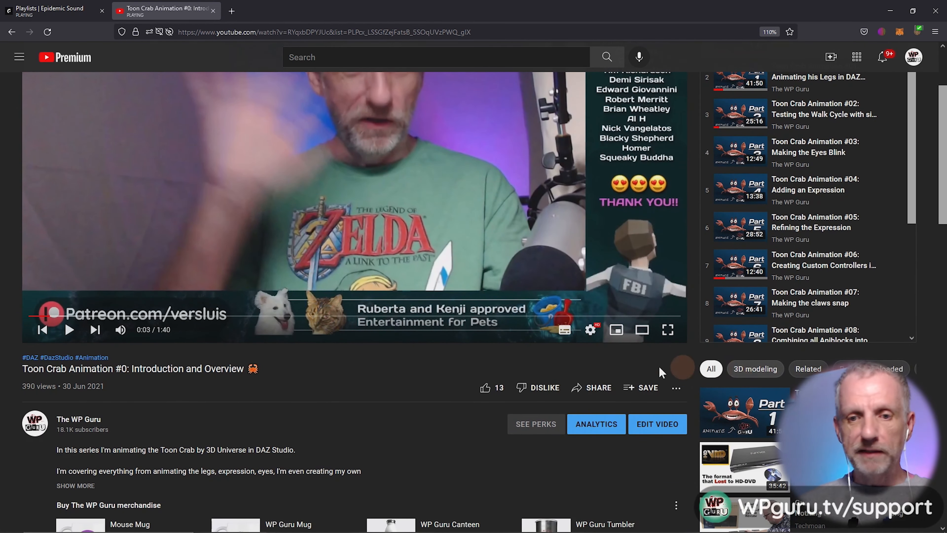
pyautogui.scroll(3, 448, 398)
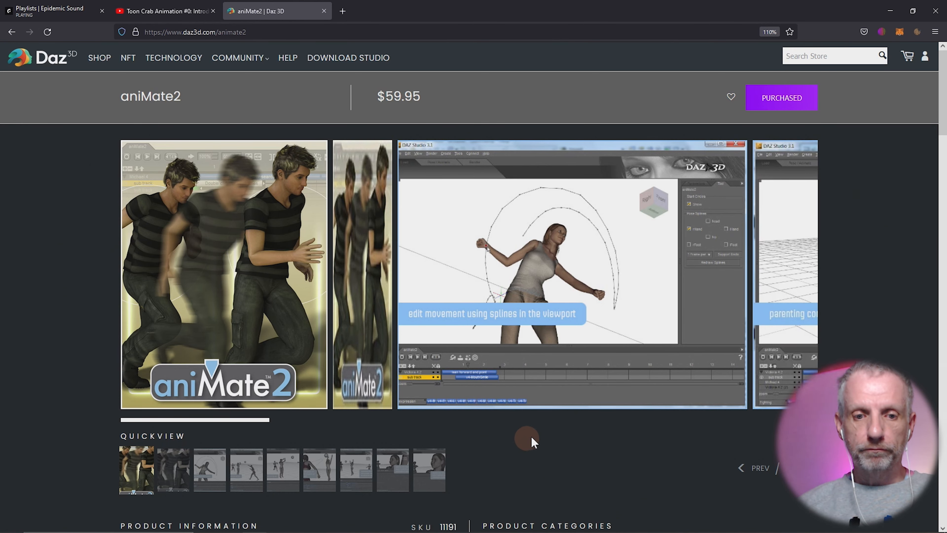
# Look over the aniMate2 store page and open the WPguru channel on Twitch in a new tab.
pyautogui.scroll(-8, 537, 434)
pyautogui.scroll(8, 536, 434)
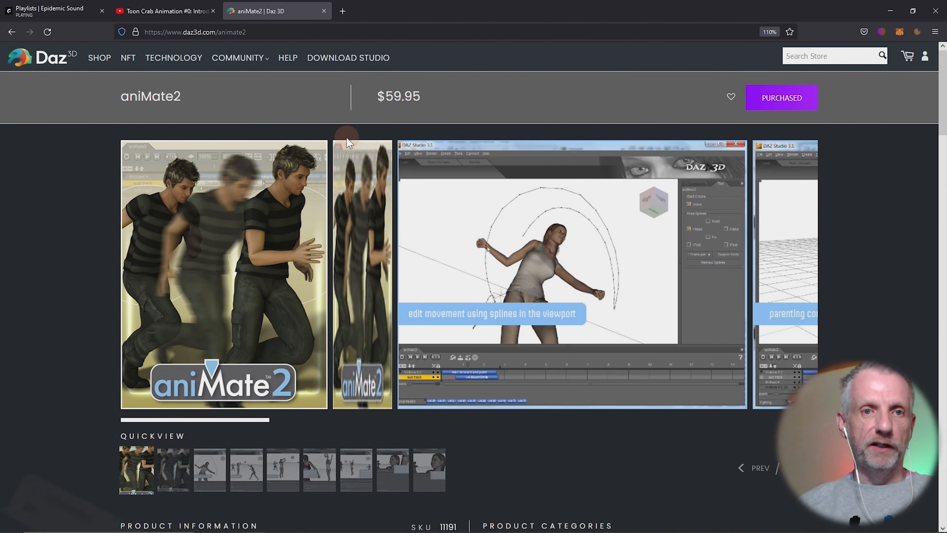
pyautogui.click(343, 12)
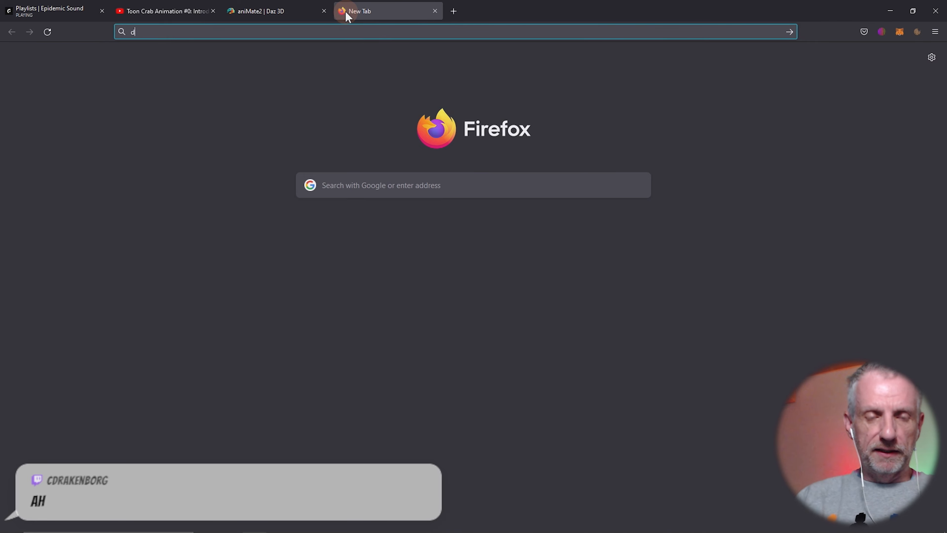
pyautogui.write('d')
pyautogui.press('BackSpace')
pyautogui.press('BackSpace')
pyautogui.write('twitter.com/')
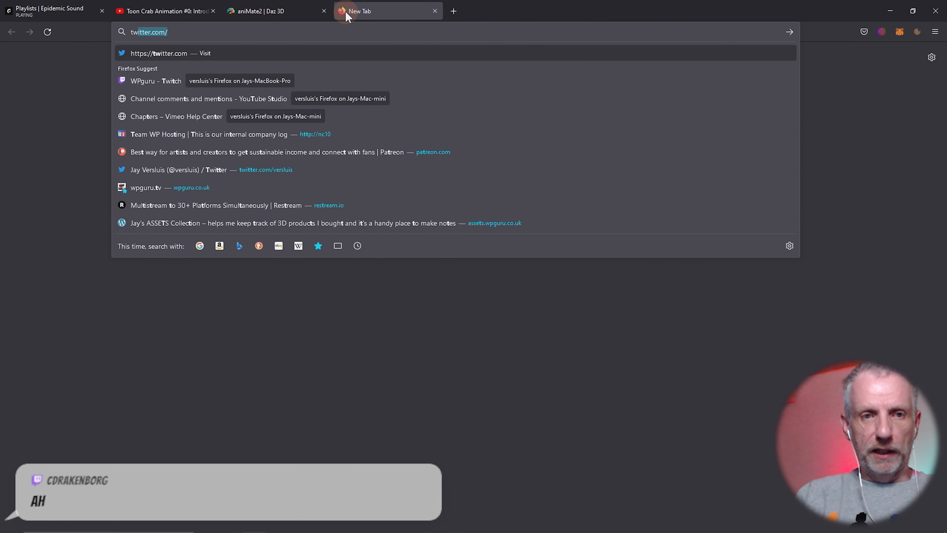
pyautogui.press('Return')
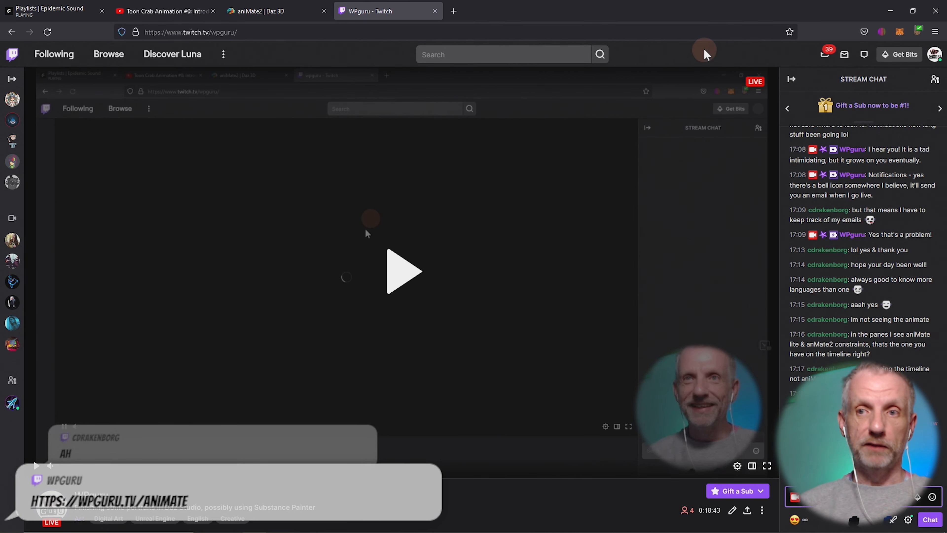
# Return to DAZ Studio and display the Timeline and Scene panes.
pyautogui.click(890, 11)
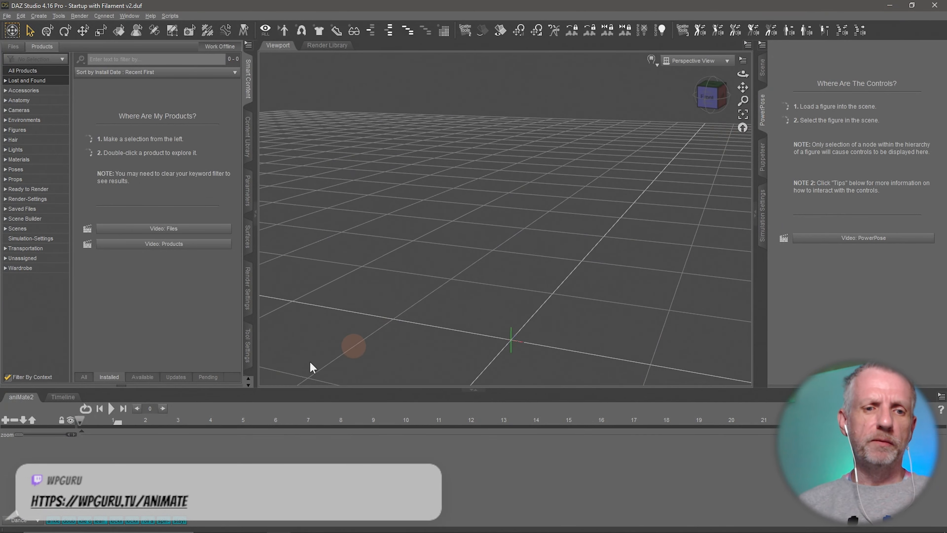
pyautogui.click(67, 397)
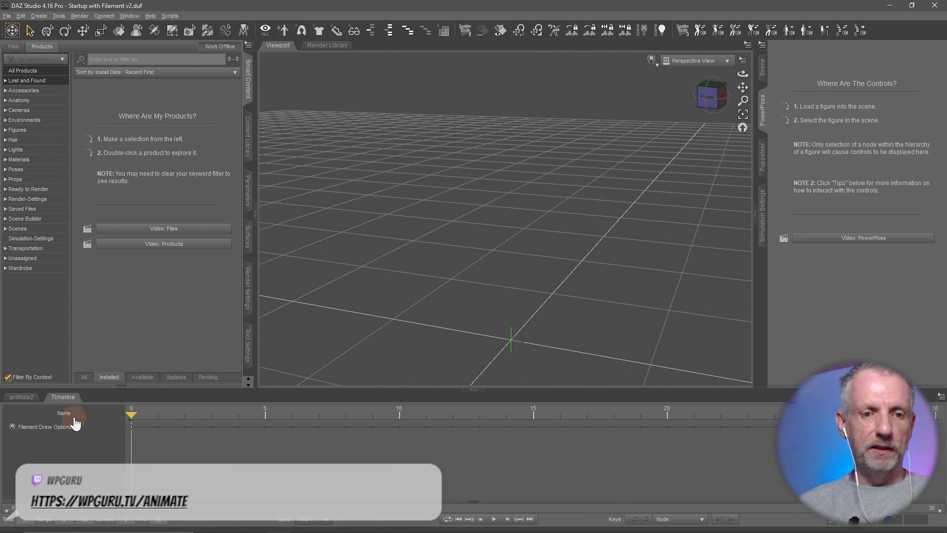
pyautogui.click(764, 71)
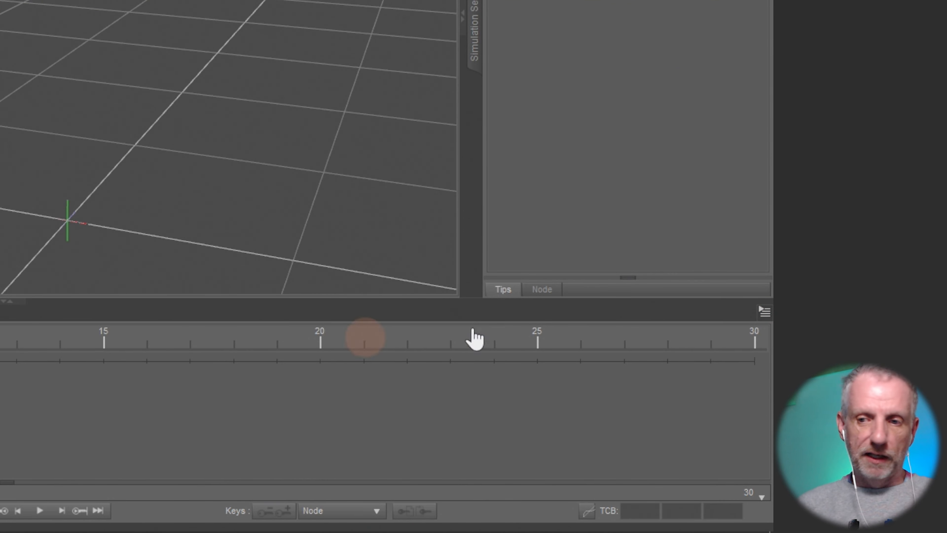
# Examine the Timeline pane's View Mode options, close them and select the Filament Draw Options node.
pyautogui.click(764, 312)
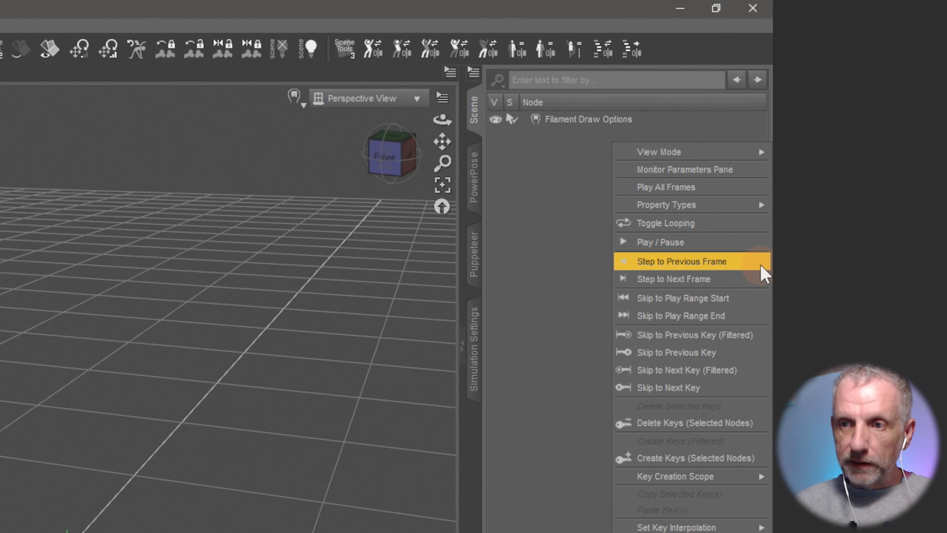
pyautogui.moveTo(751, 153)
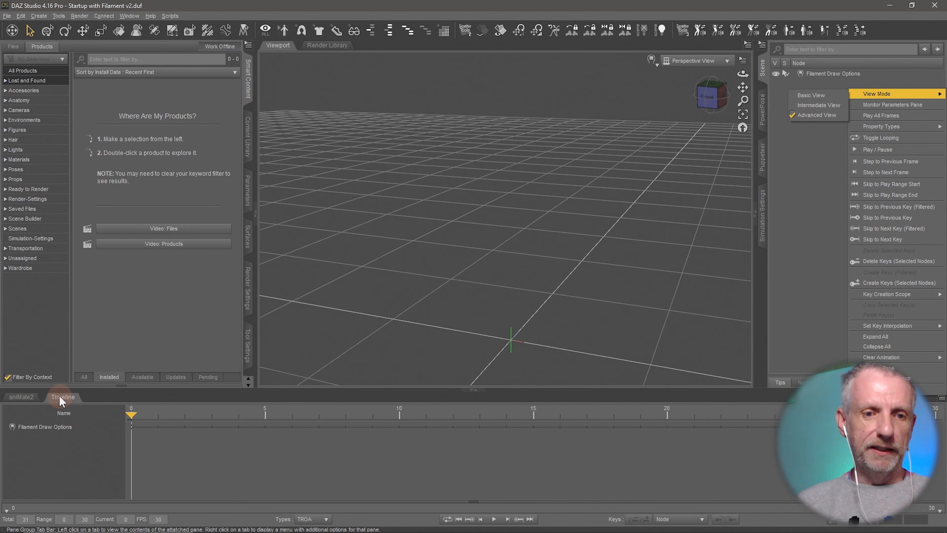
pyautogui.click(54, 446)
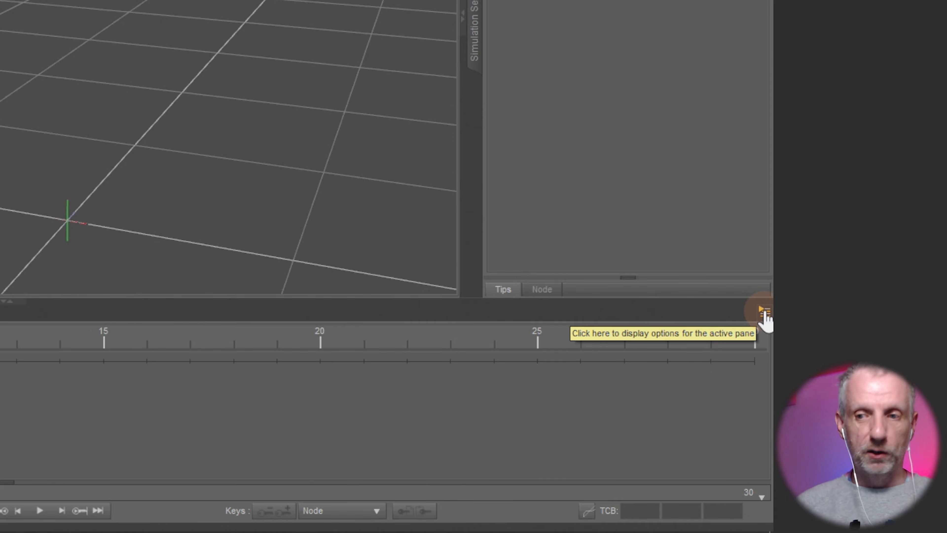
pyautogui.click(763, 312)
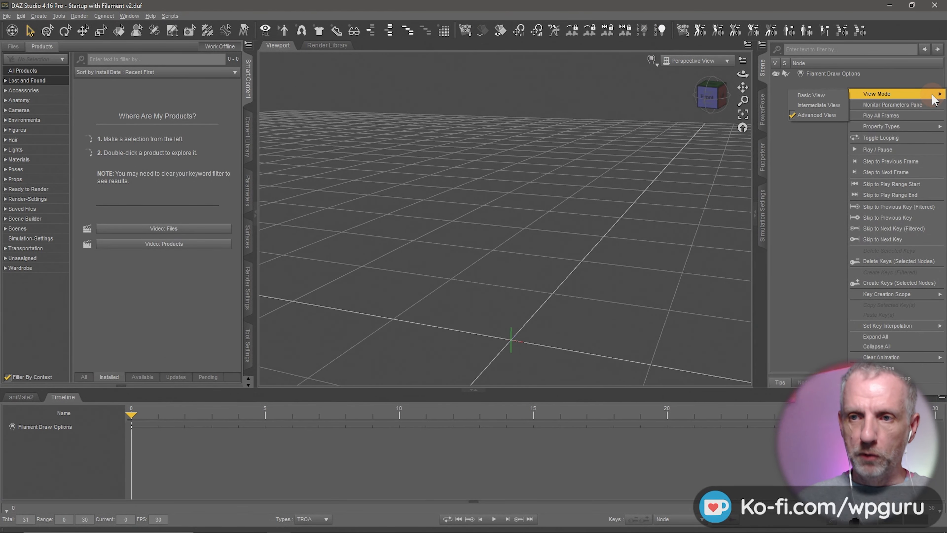
pyautogui.moveTo(873, 95)
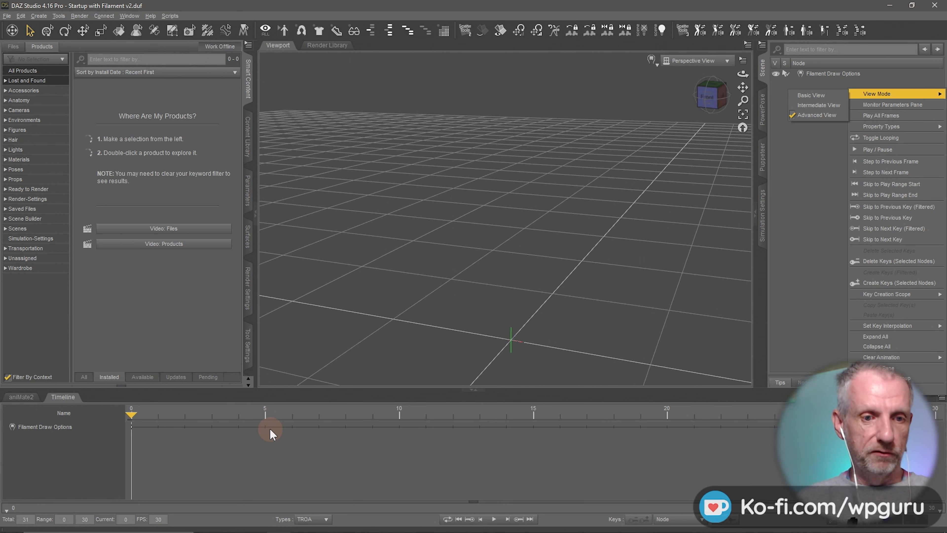
pyautogui.click(65, 425)
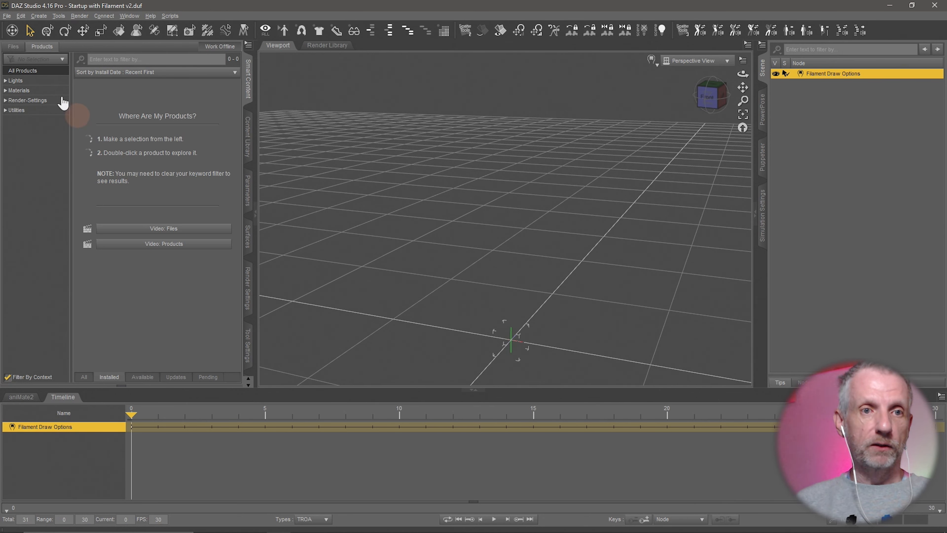
# Create a 1 m cube primitive at World Center with the primary axis set to Y Positive and 1 division.
pyautogui.click(38, 18)
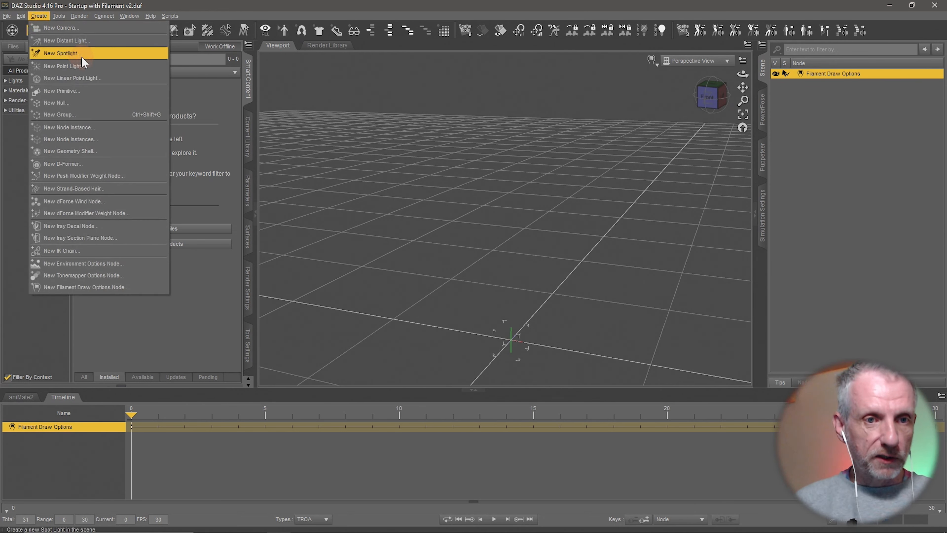
pyautogui.click(82, 94)
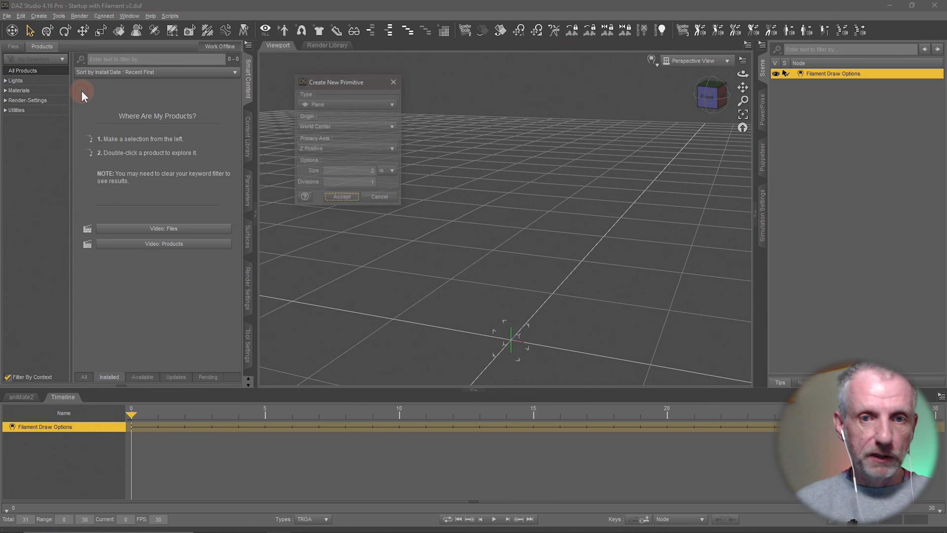
pyautogui.click(380, 105)
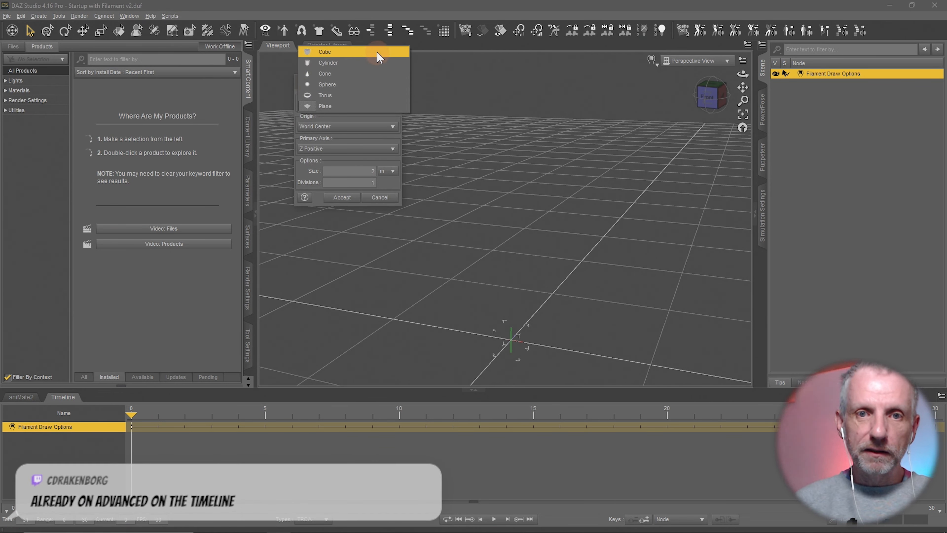
pyautogui.click(377, 52)
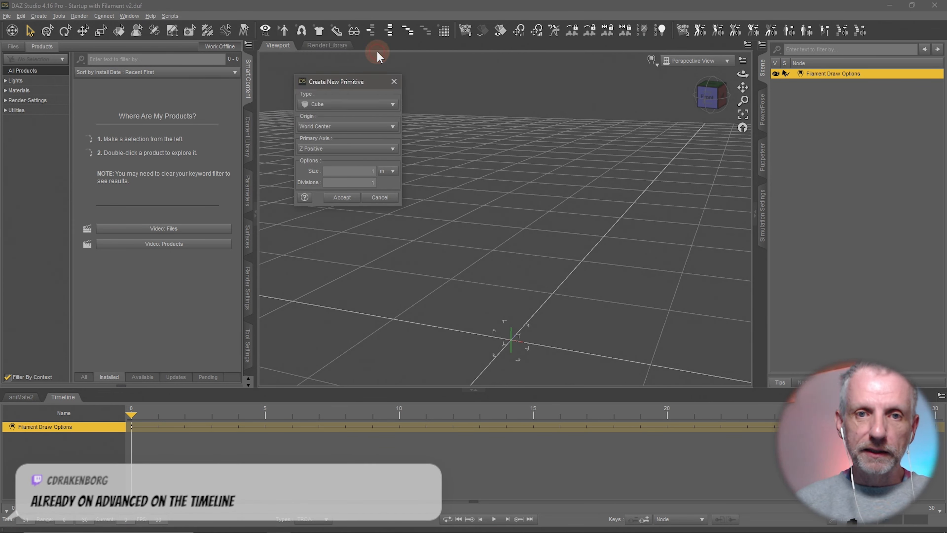
pyautogui.click(364, 148)
pyautogui.click(364, 131)
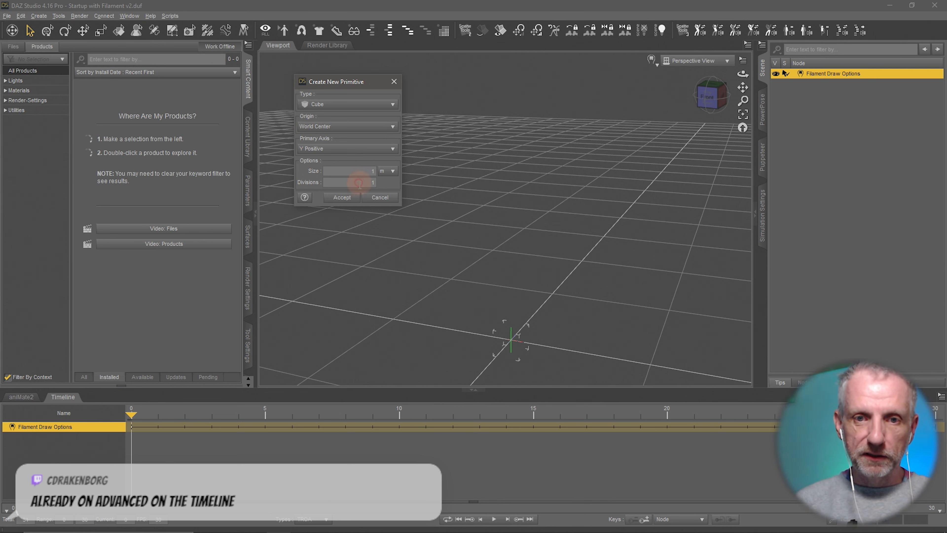
pyautogui.click(347, 197)
pyautogui.click(542, 299)
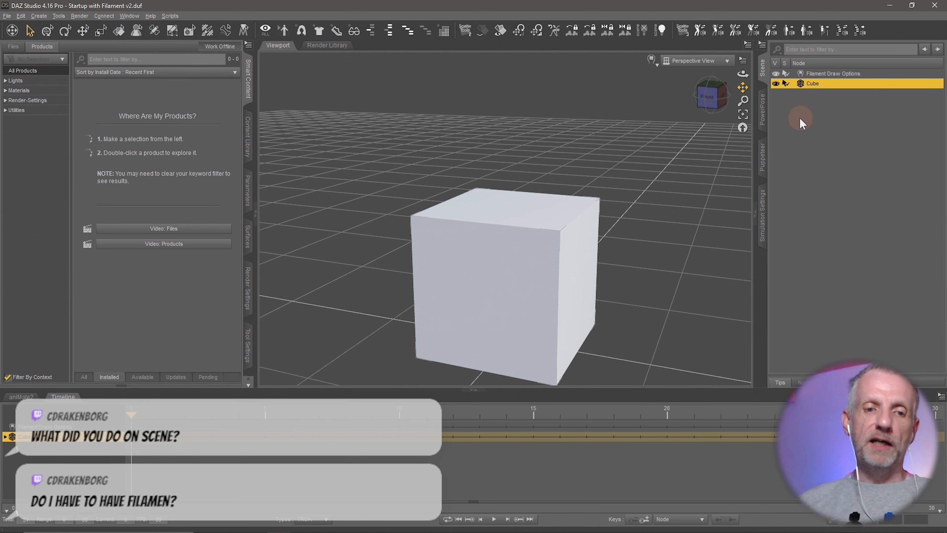
# Alternate the scene selection between the Filament Draw Options and Cube nodes, finishing on Cube.
pyautogui.click(842, 74)
pyautogui.click(835, 81)
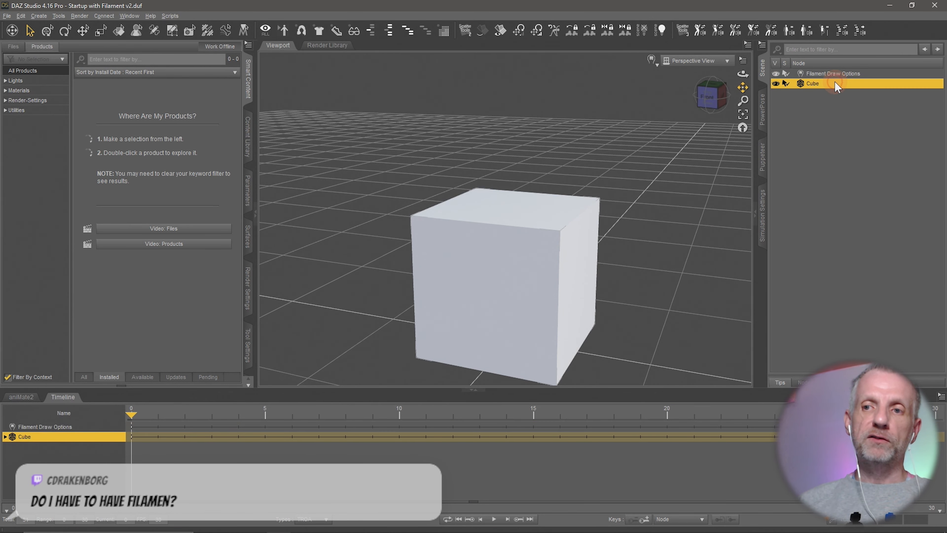
pyautogui.click(843, 75)
pyautogui.click(831, 83)
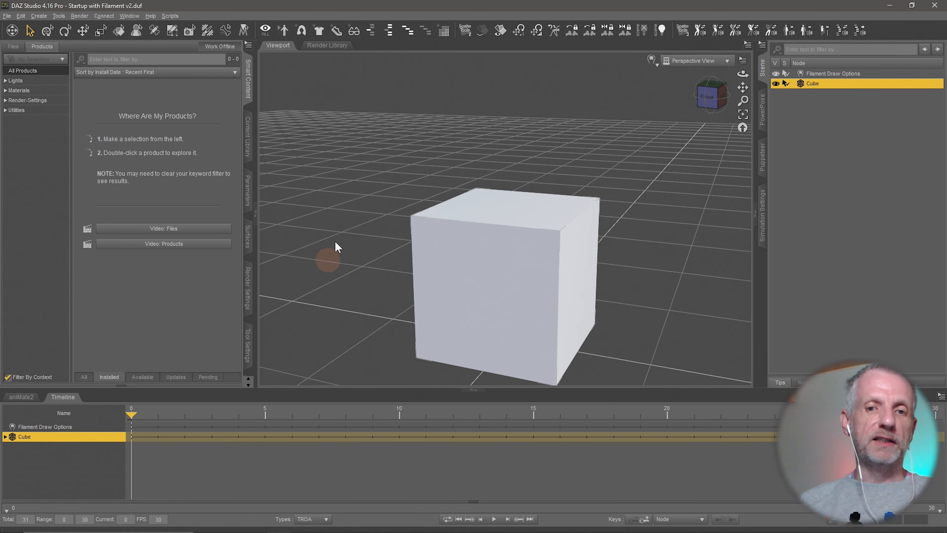
# Create a new cone primitive.
pyautogui.click(39, 16)
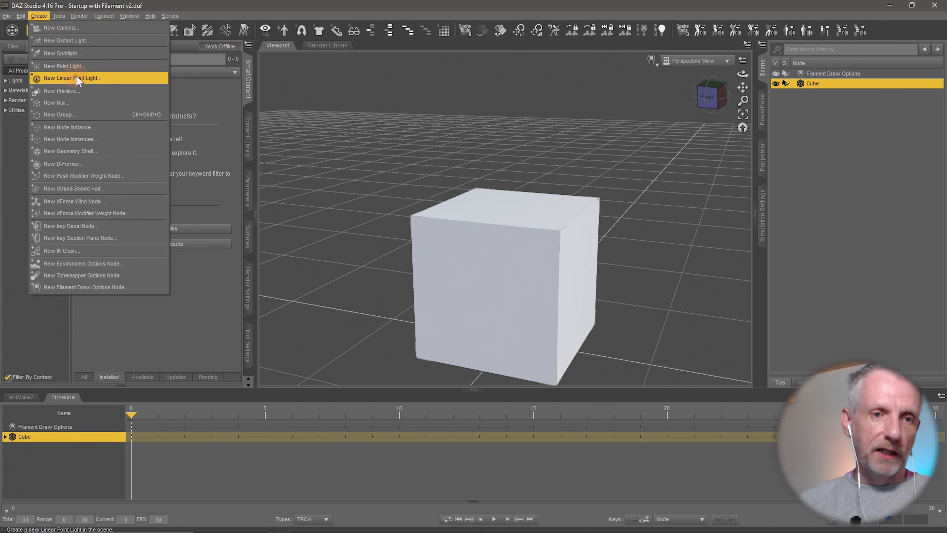
pyautogui.click(112, 92)
pyautogui.click(373, 106)
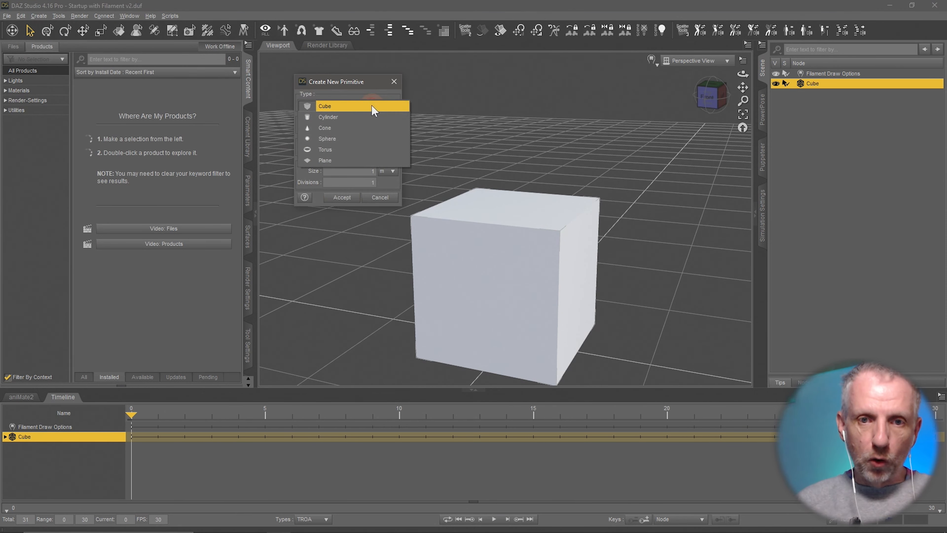
pyautogui.click(364, 126)
pyautogui.click(349, 222)
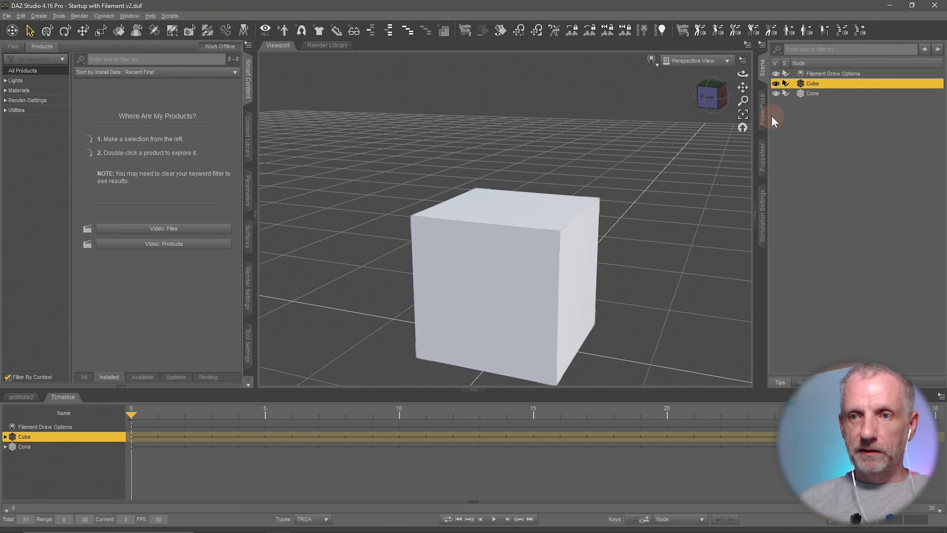
# Move the cone out of the cube to its back left, hiding the cube during the move and restoring its visibility.
pyautogui.click(776, 85)
pyautogui.click(812, 93)
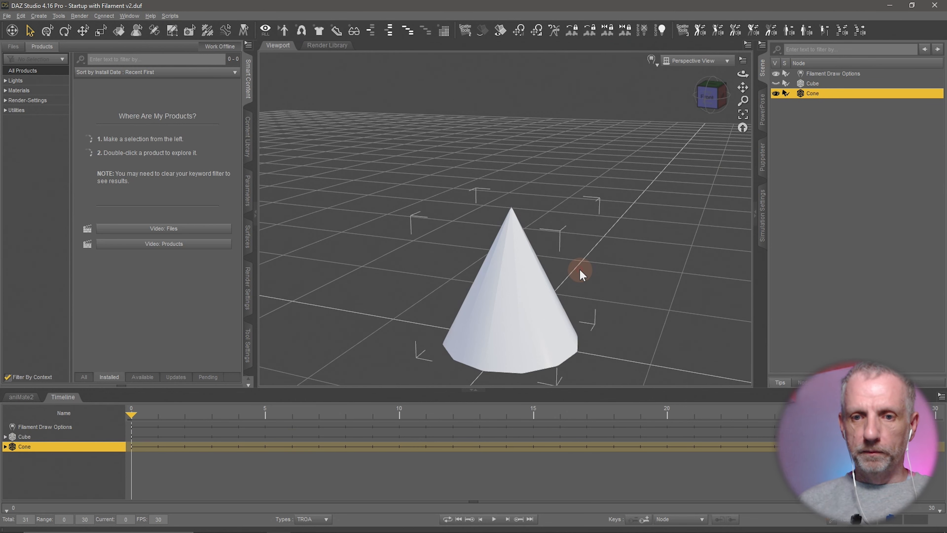
pyautogui.click(47, 31)
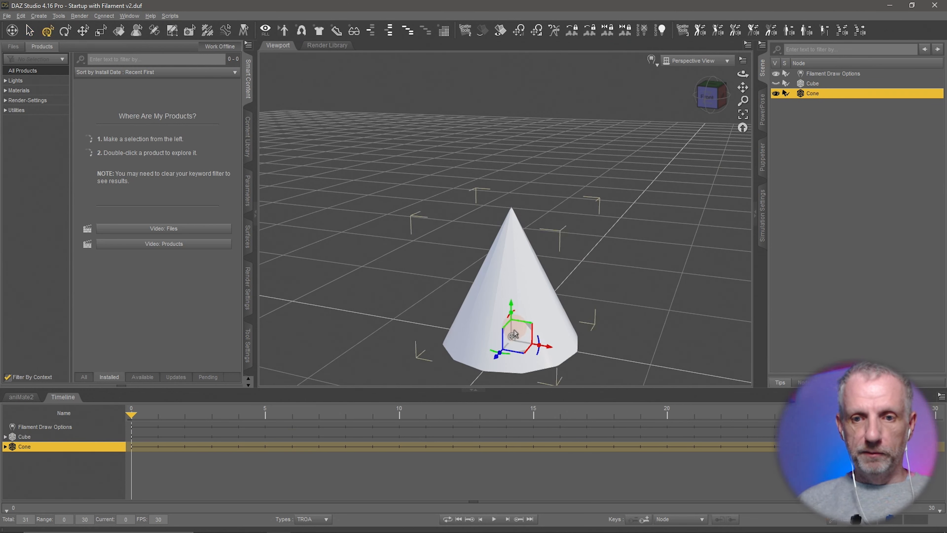
pyautogui.moveTo(523, 357); pyautogui.dragTo(340, 227)
pyautogui.click(795, 85)
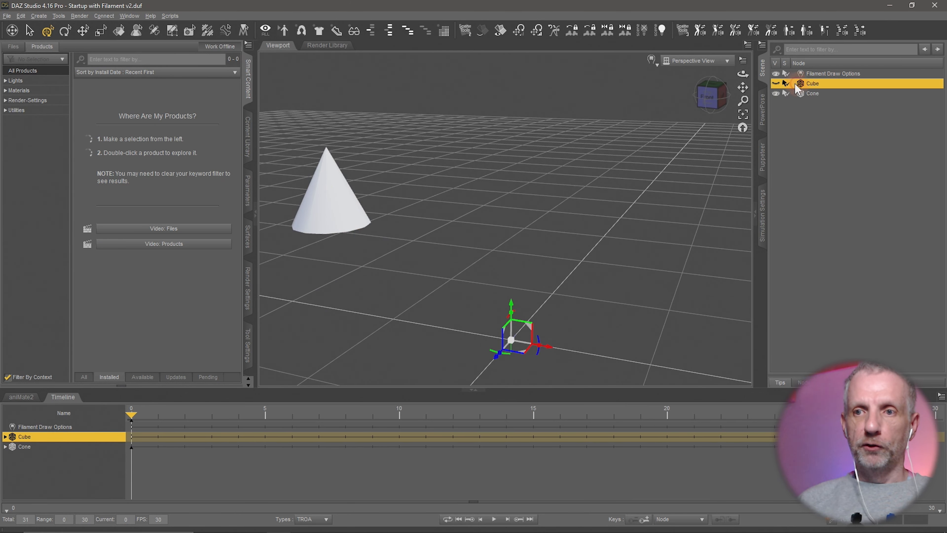
pyautogui.click(776, 83)
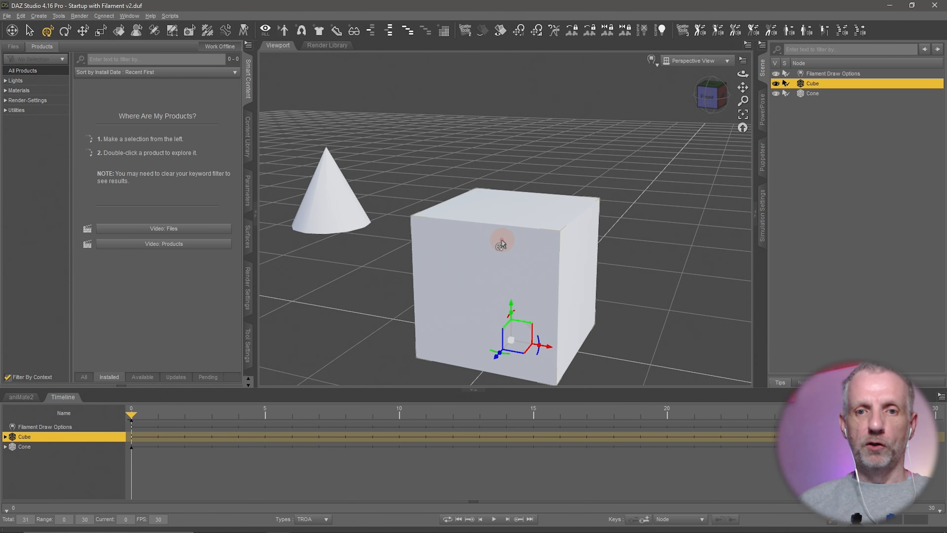
# Alternate the selection between the cone and the cube in the viewport and Timeline, comparing their rows and finishing on Cube.
pyautogui.click(323, 209)
pyautogui.click(507, 258)
pyautogui.click(353, 207)
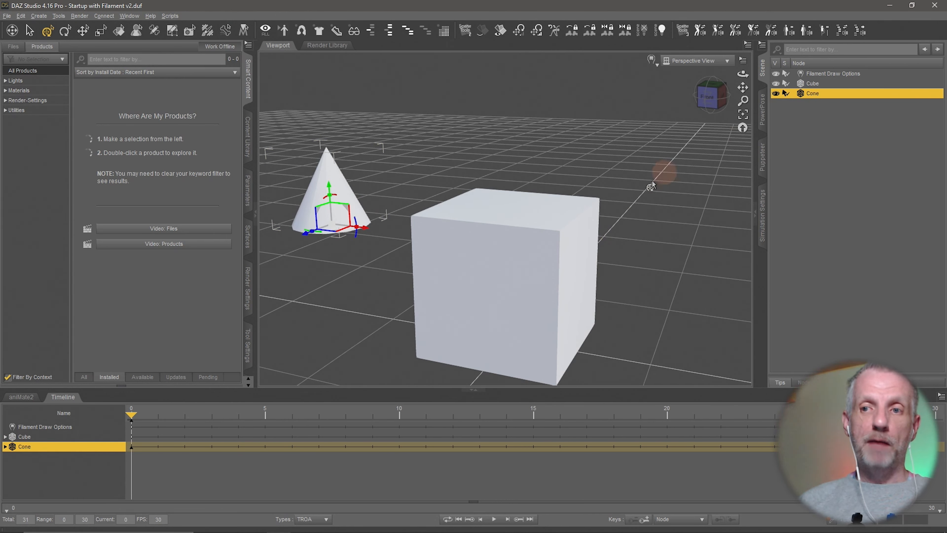
pyautogui.click(38, 438)
pyautogui.click(43, 450)
pyautogui.click(46, 437)
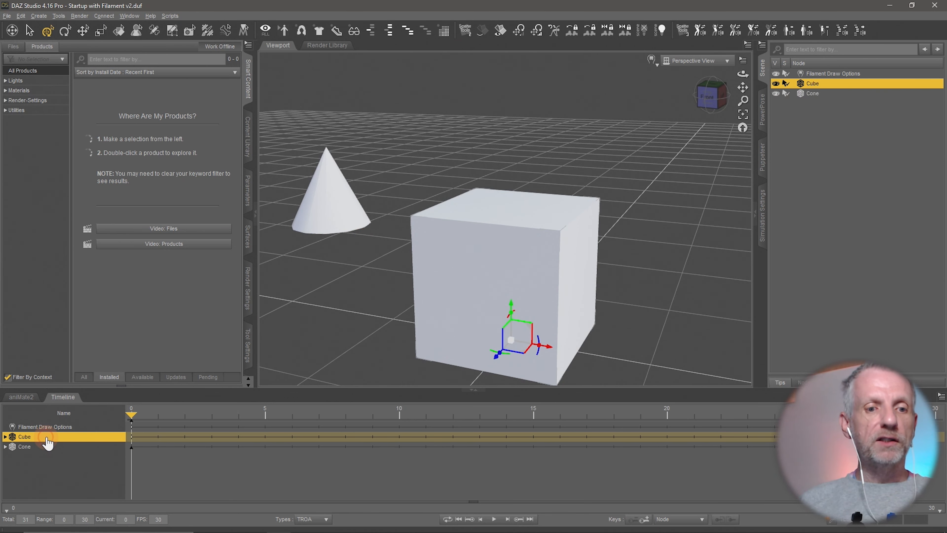
pyautogui.click(49, 447)
pyautogui.click(51, 437)
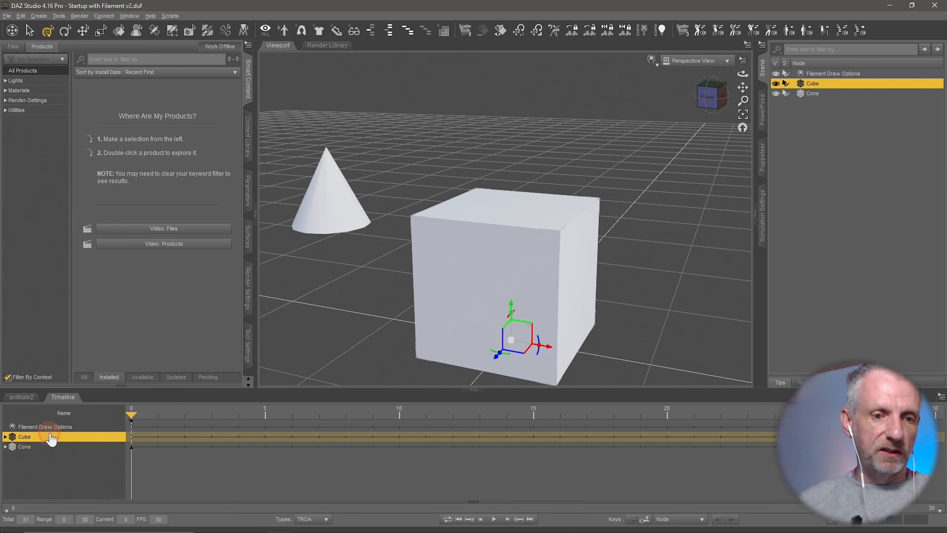
pyautogui.click(49, 447)
pyautogui.click(44, 437)
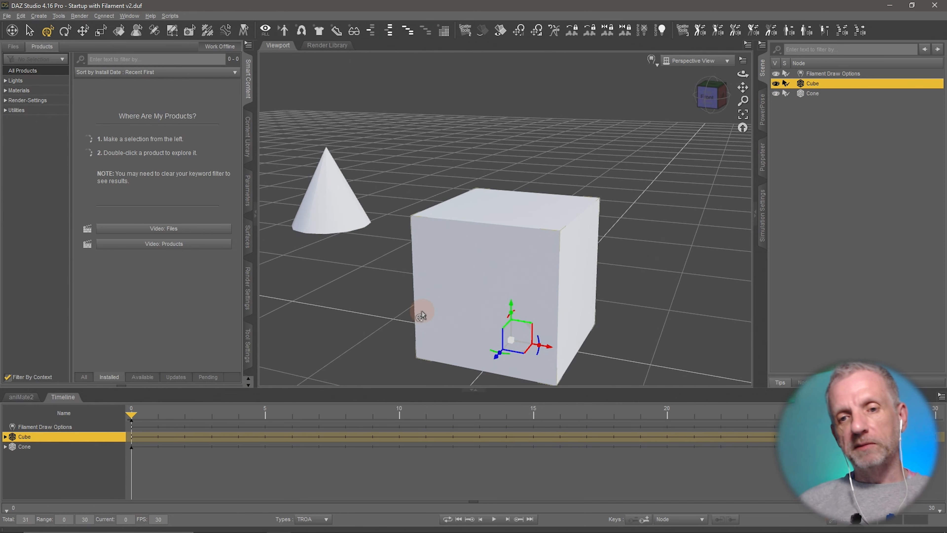
pyautogui.keyDown('alt'); pyautogui.moveTo(450, 305); pyautogui.dragTo(472, 298); pyautogui.keyUp('alt')
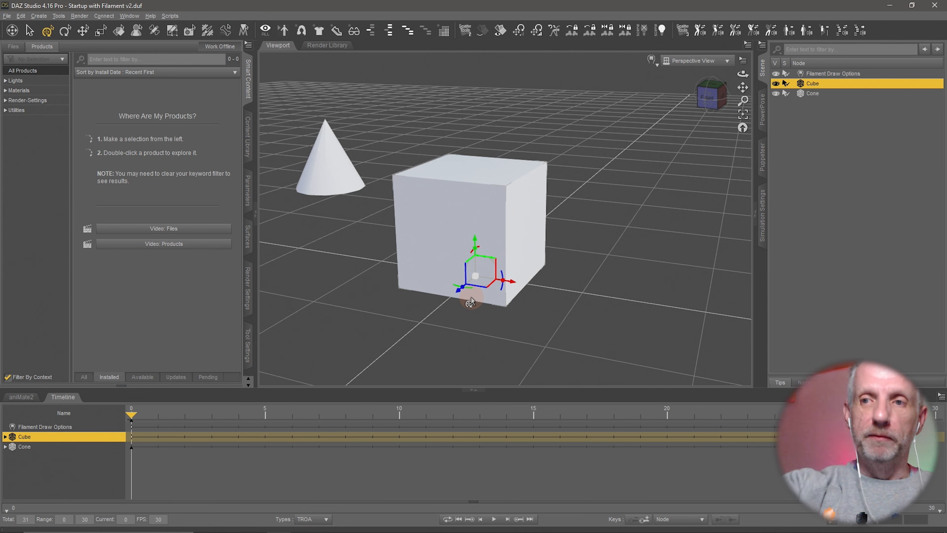
# Delete the Filament Draw Options node from the scene and undo the deletion.
pyautogui.click(856, 71)
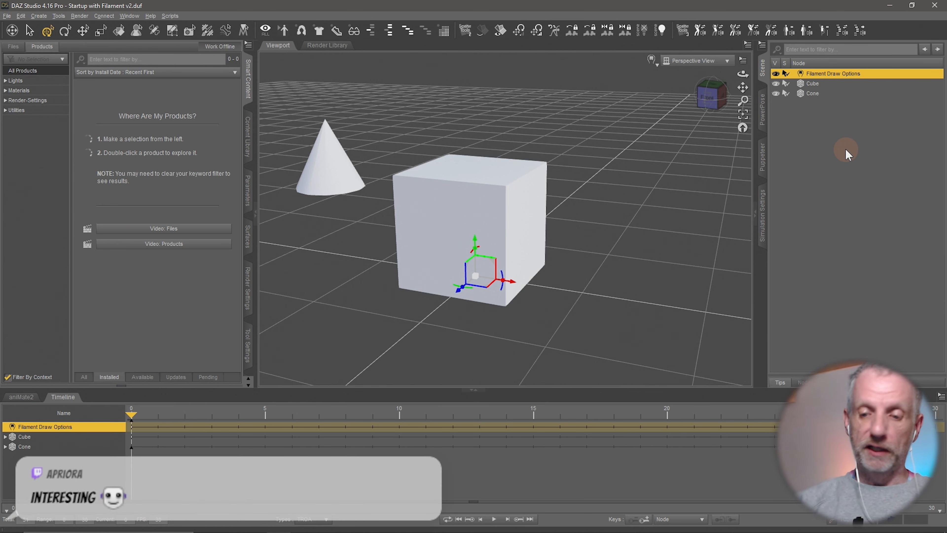
pyautogui.press('Delete')
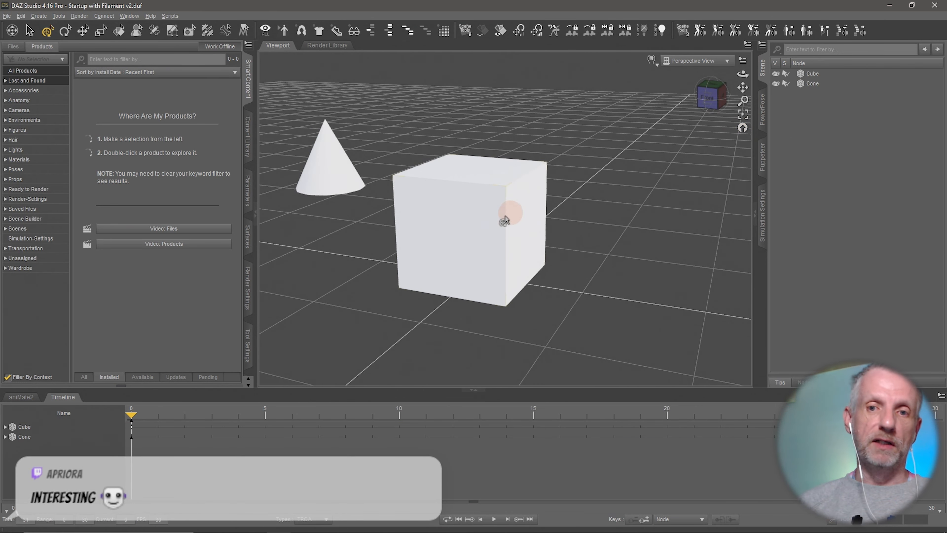
pyautogui.hotkey('ctrl', 'z')
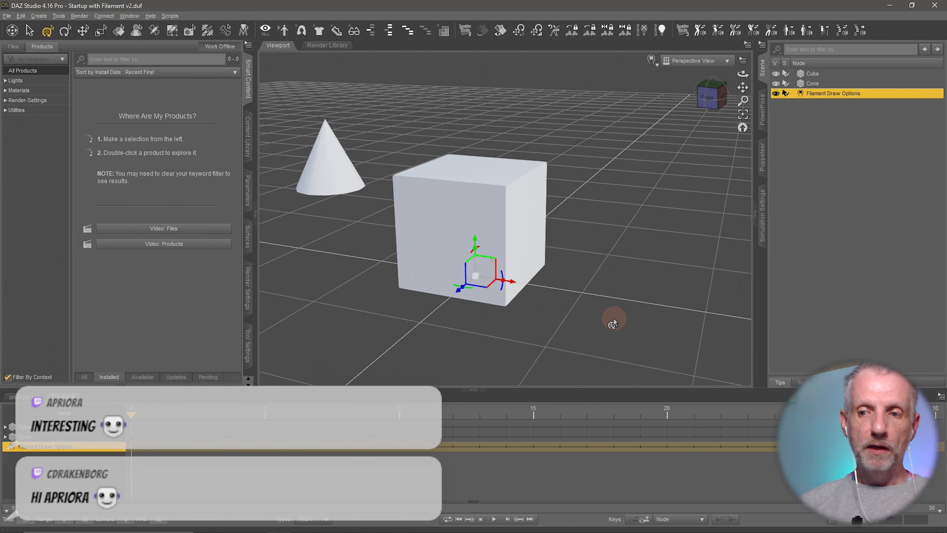
# Set the cube surface's Base Color to dark blue, RGB 0, 64, 128.
pyautogui.keyDown('alt'); pyautogui.moveTo(560, 311); pyautogui.dragTo(485, 209); pyautogui.keyUp('alt')
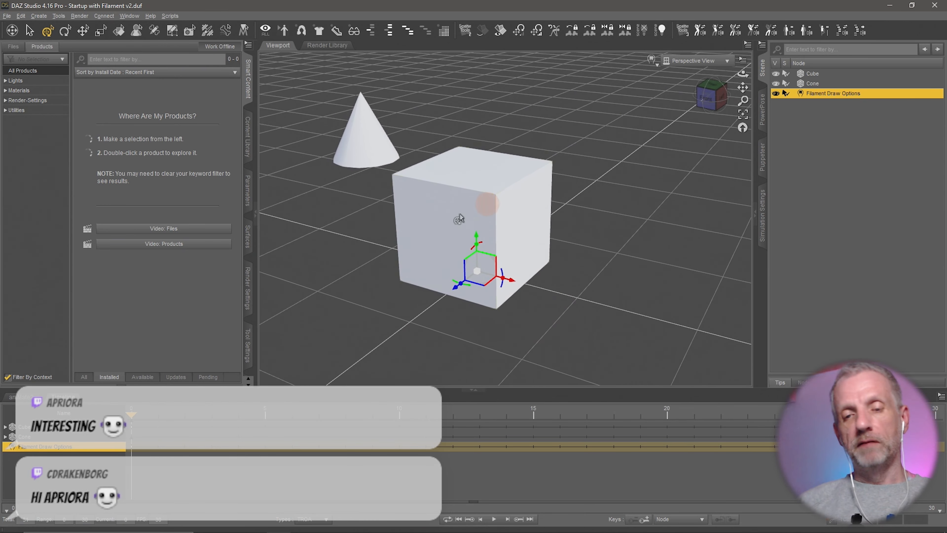
pyautogui.click(250, 242)
pyautogui.click(508, 203)
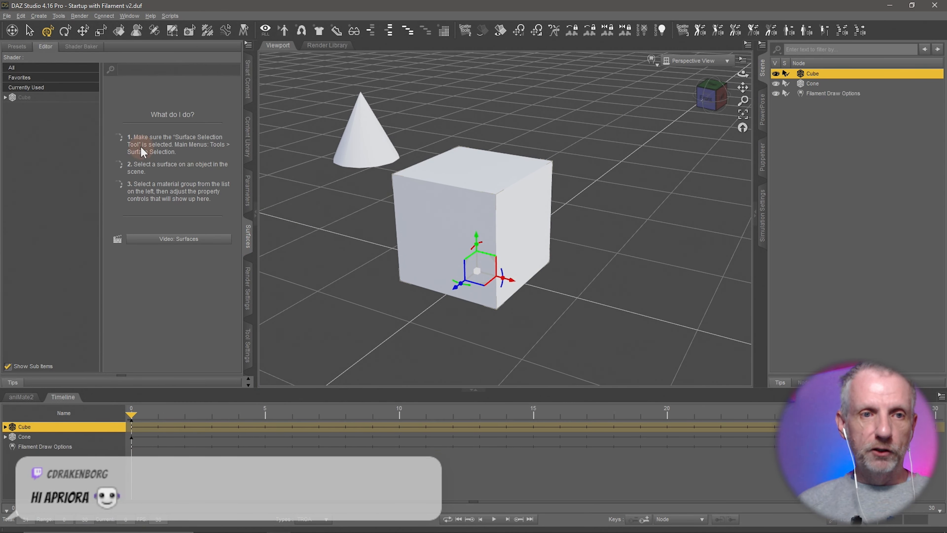
pyautogui.click(70, 98)
pyautogui.click(149, 169)
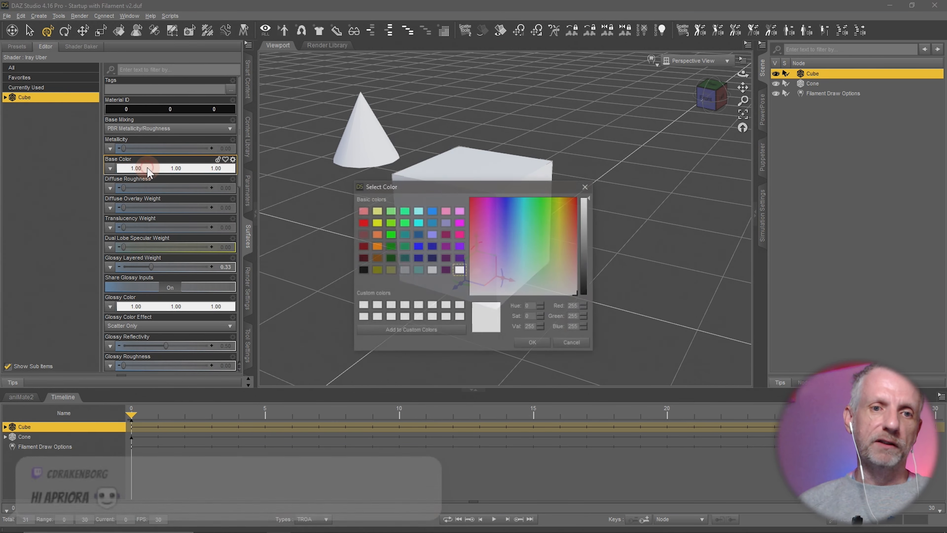
pyautogui.click(417, 235)
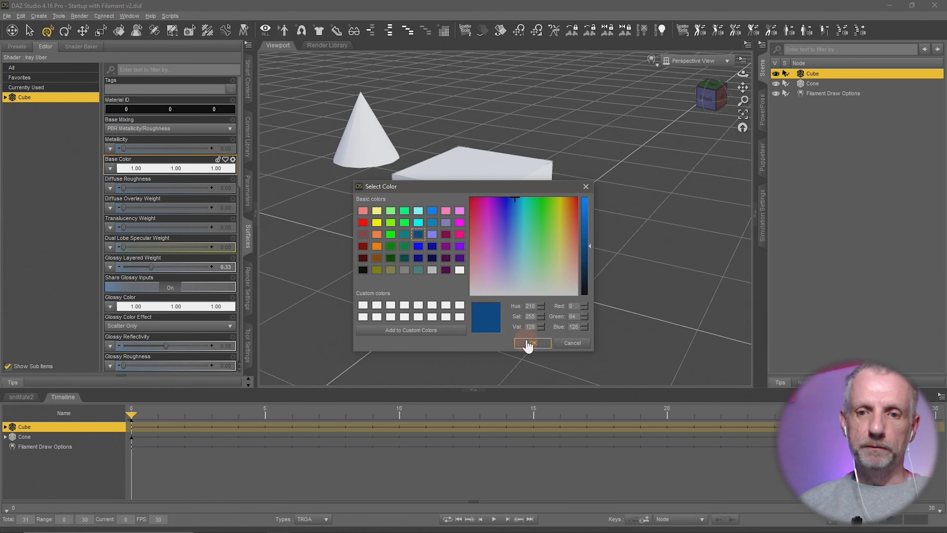
pyautogui.click(528, 342)
# Set the cone surface's Base Color to dark magenta, RGB 128, 0, 64.
pyautogui.click(361, 146)
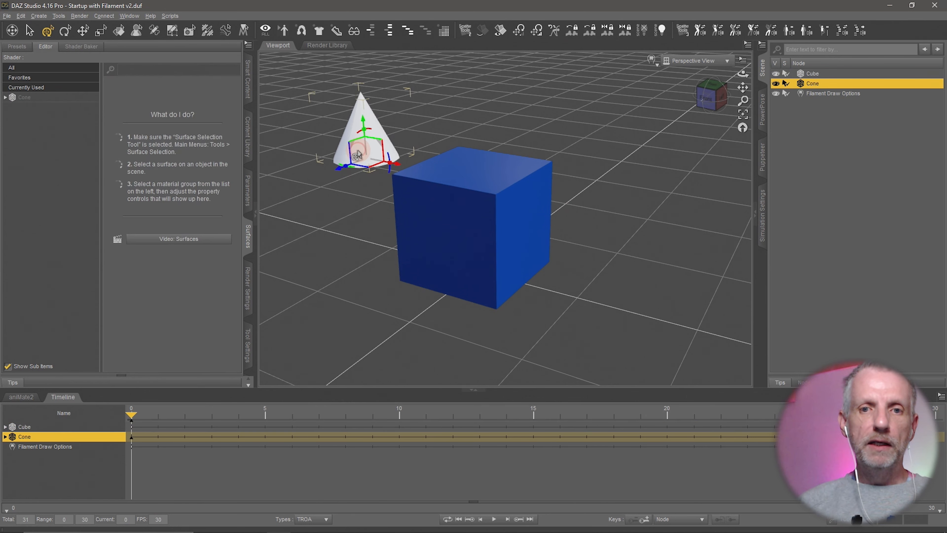
pyautogui.click(32, 97)
pyautogui.click(147, 168)
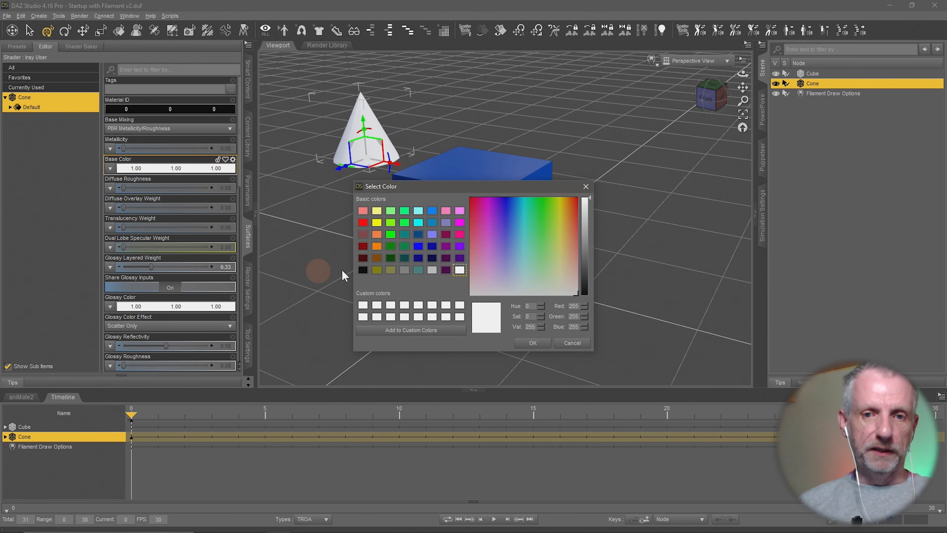
pyautogui.click(446, 234)
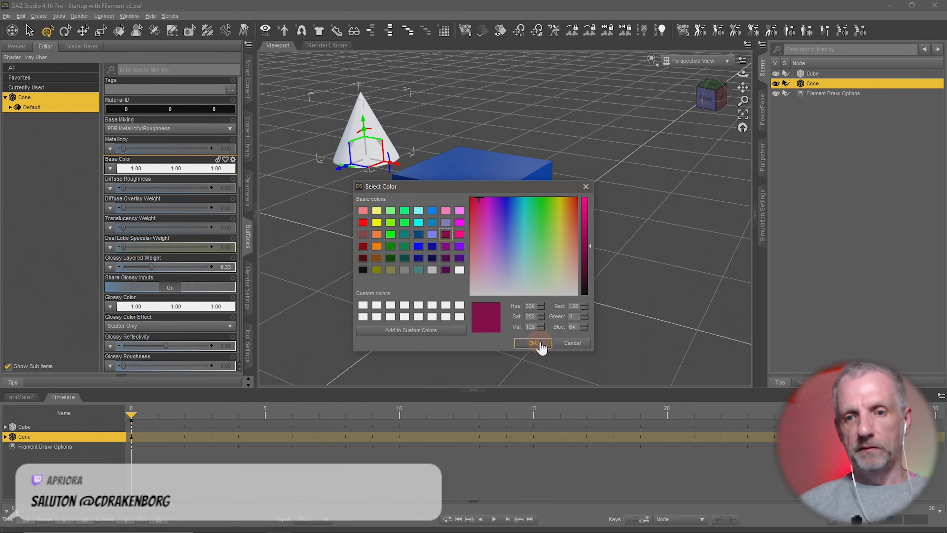
pyautogui.click(532, 343)
# Keyframe the cube at frame 10 by moving it about 174 units along the positive X axis.
pyautogui.click(487, 225)
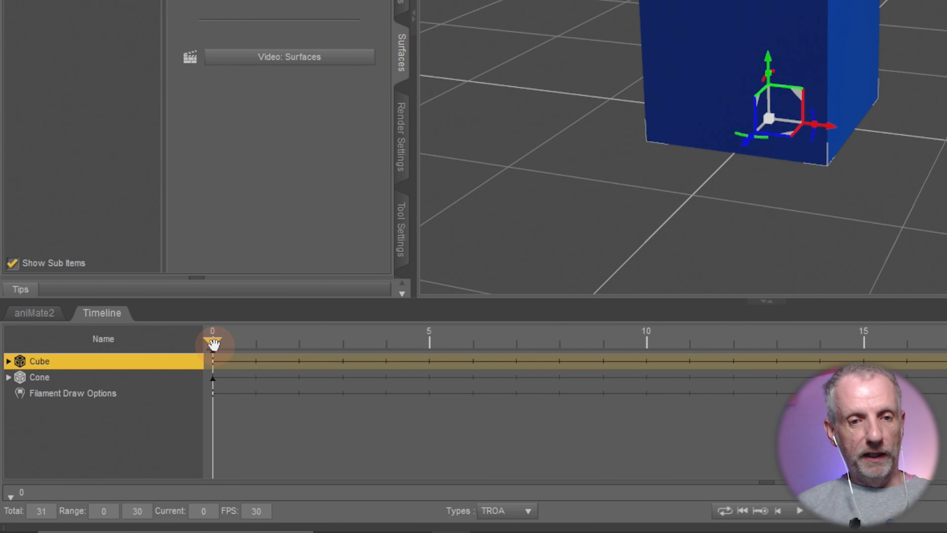
pyautogui.moveTo(231, 340); pyautogui.dragTo(205, 349)
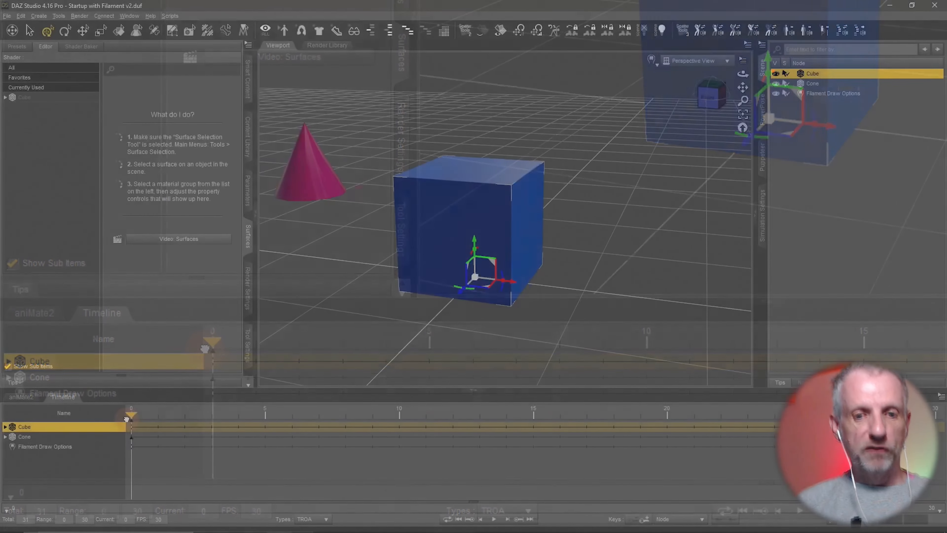
pyautogui.moveTo(131, 415); pyautogui.dragTo(330, 417)
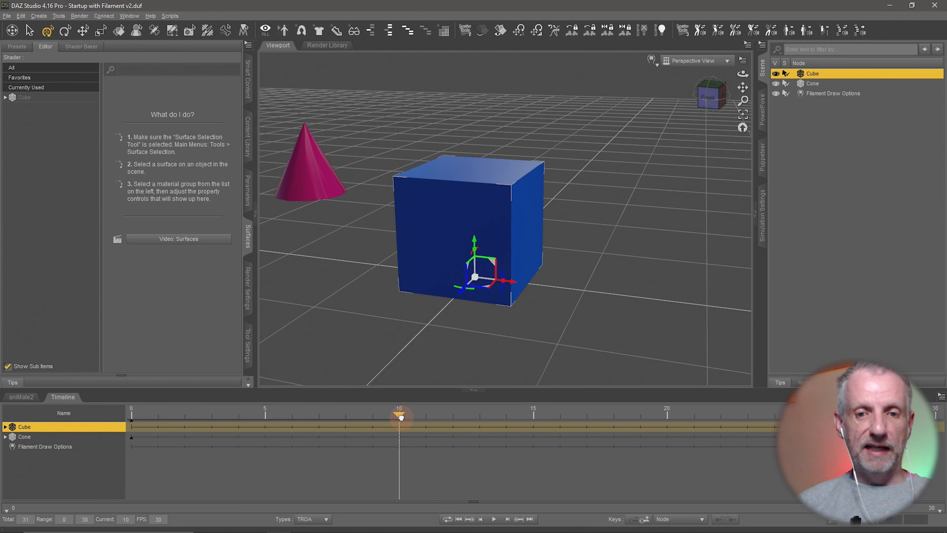
pyautogui.keyDown('alt'); pyautogui.moveTo(606, 303); pyautogui.dragTo(610, 299); pyautogui.keyUp('alt')
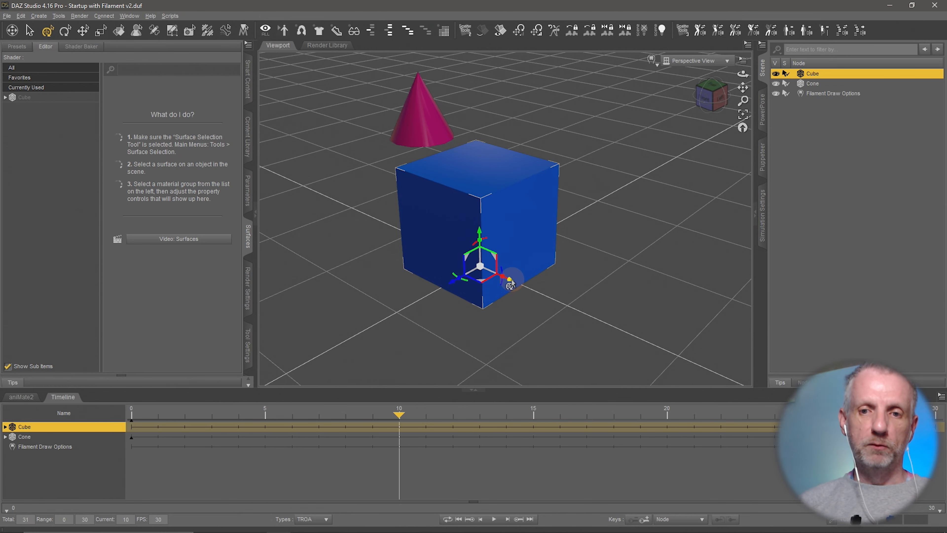
pyautogui.moveTo(510, 285); pyautogui.dragTo(687, 324)
pyautogui.moveTo(469, 248)
pyautogui.keyDown('alt'); pyautogui.mouseDown()
pyautogui.moveTo(486, 249)
pyautogui.moveTo(475, 254)
pyautogui.mouseUp(); pyautogui.keyUp('alt')
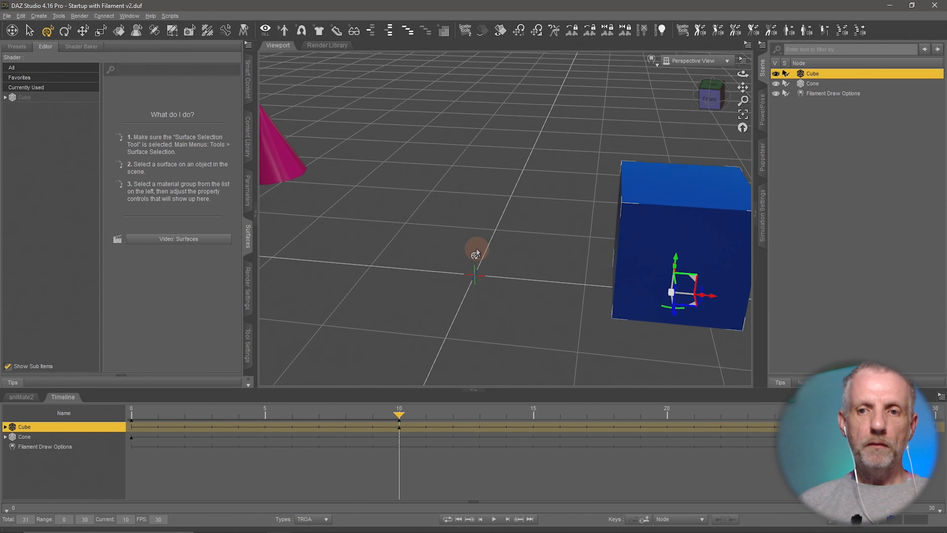
pyautogui.scroll(-6, 477, 250)
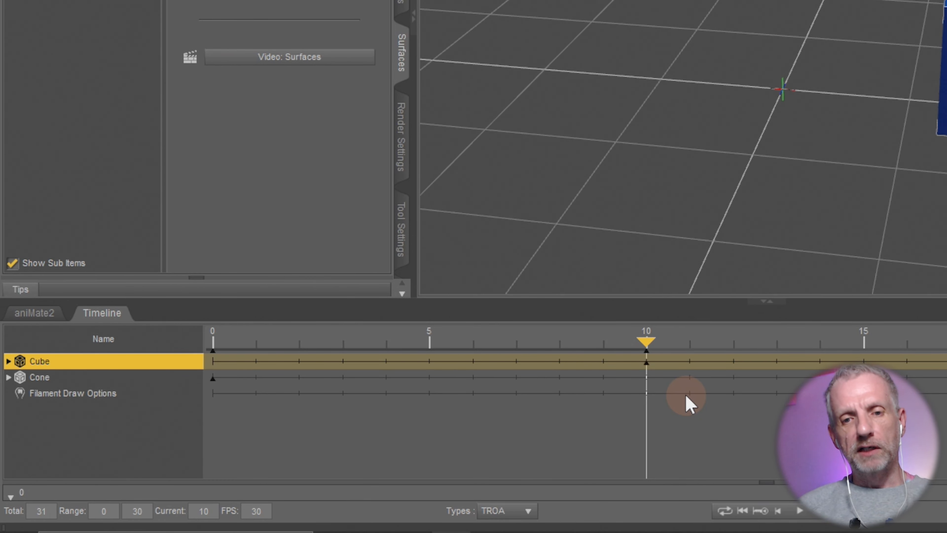
# Keyframe the cube at frame 0 by moving it back to the world center with X Translate at 0.
pyautogui.moveTo(754, 139)
pyautogui.keyDown('alt'); pyautogui.mouseDown()
pyautogui.moveTo(754, 131)
pyautogui.moveTo(759, 139)
pyautogui.mouseUp(); pyautogui.keyUp('alt')
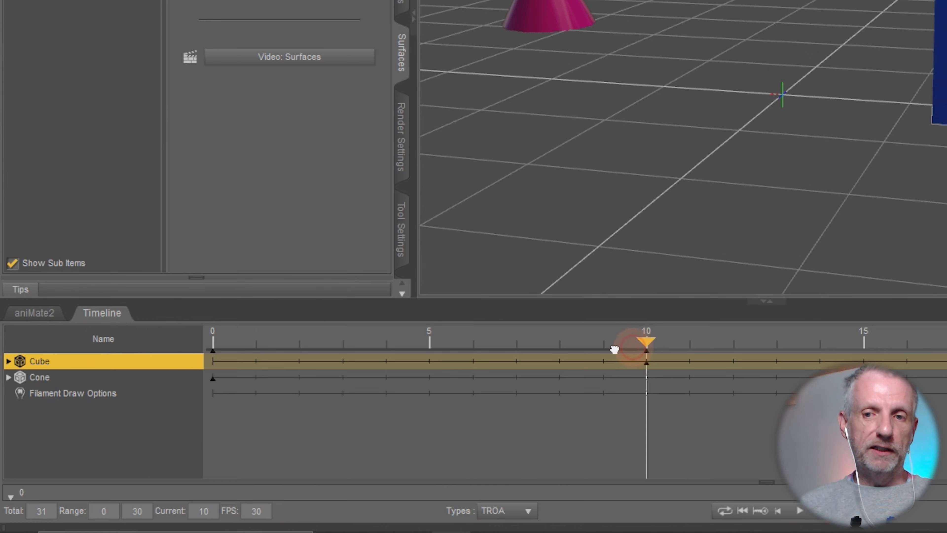
pyautogui.moveTo(614, 348); pyautogui.dragTo(148, 328)
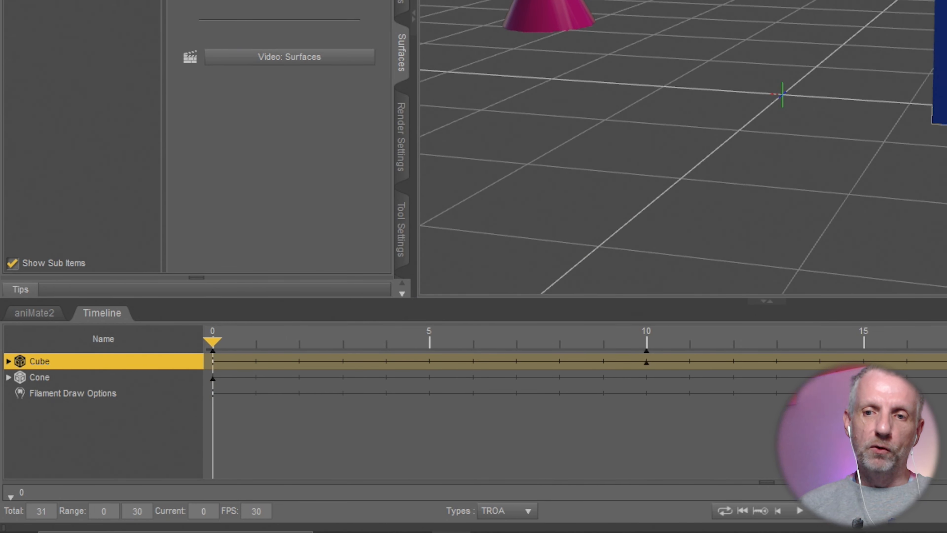
pyautogui.moveTo(946, 132); pyautogui.dragTo(860, 129)
pyautogui.click(404, 5)
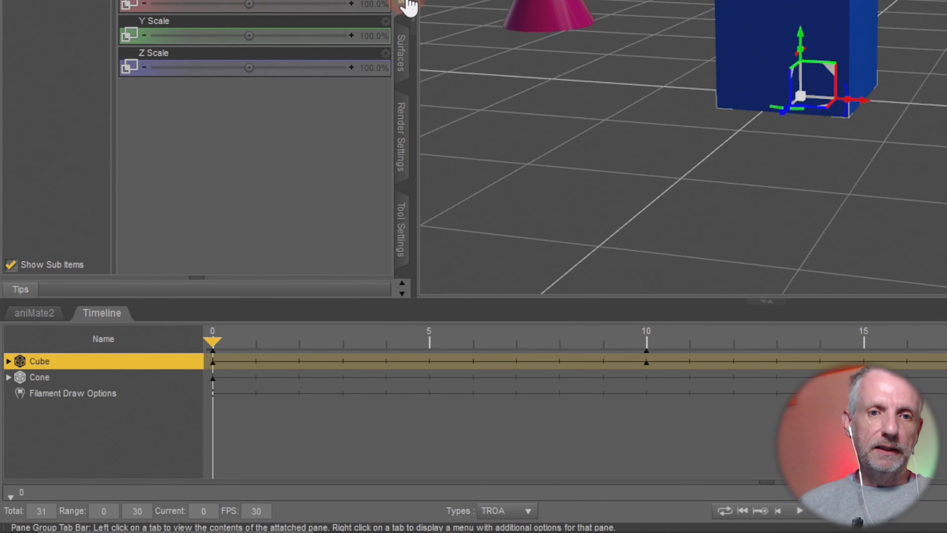
pyautogui.press('Return')
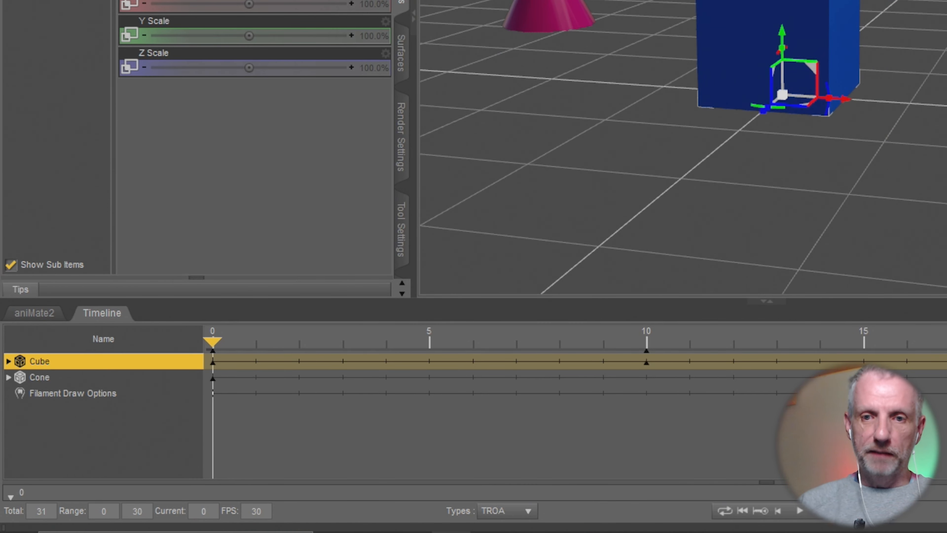
# Scrub through the cube's movement from frame 0 and leave the playhead at frame 15.
pyautogui.moveTo(211, 341); pyautogui.dragTo(153, 350)
pyautogui.moveTo(526, 127); pyautogui.dragTo(528, 127, button='middle')
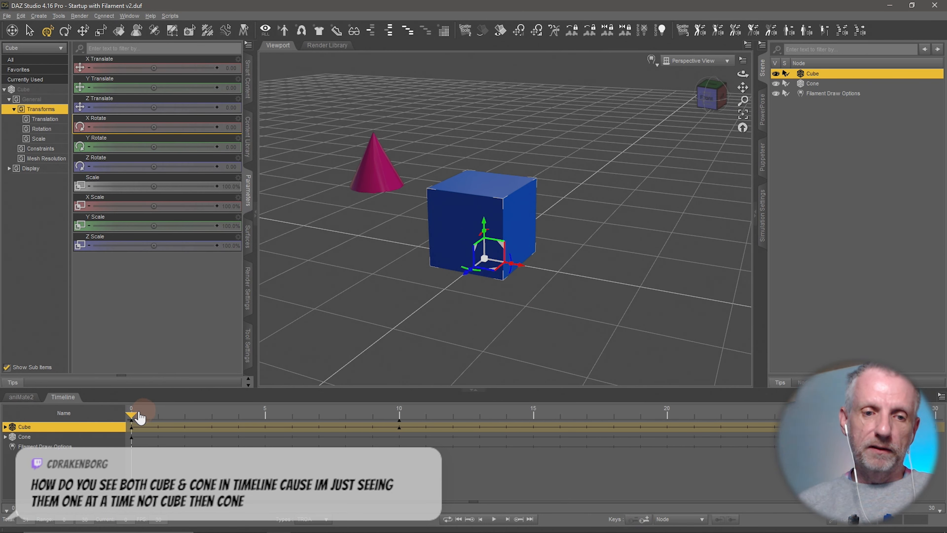
pyautogui.moveTo(140, 418); pyautogui.dragTo(527, 410)
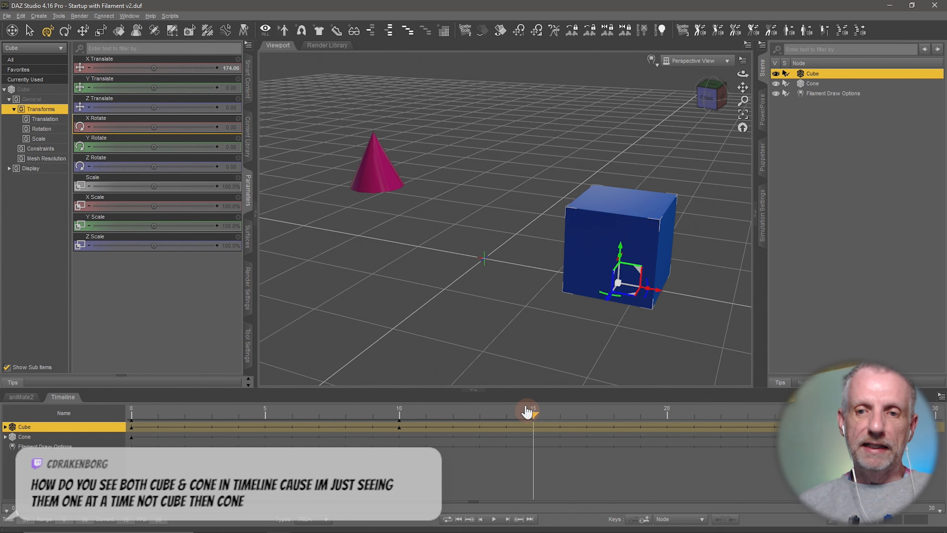
pyautogui.moveTo(526, 319)
pyautogui.mouseDown(button='middle')
pyautogui.moveTo(509, 318)
pyautogui.moveTo(519, 325)
pyautogui.mouseUp(button='middle')
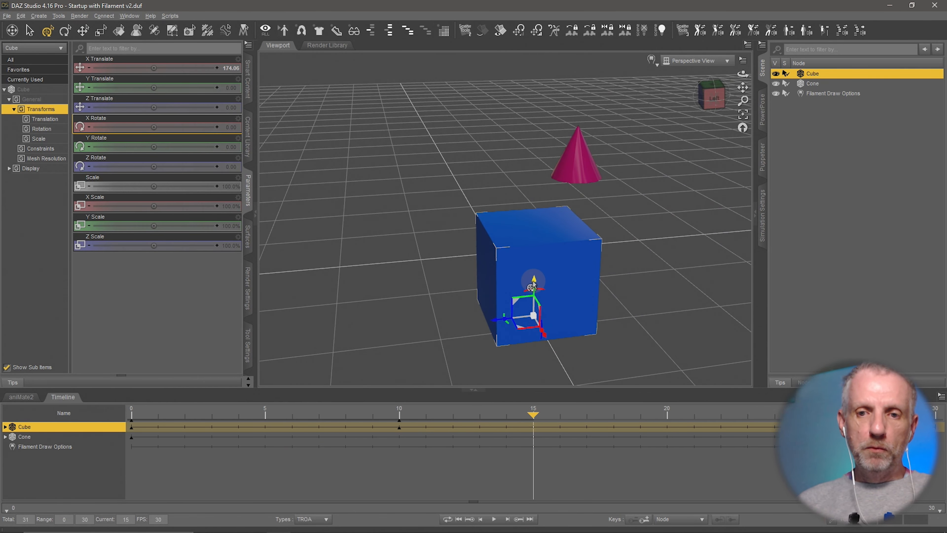
# Keyframe the cube at frame 15 by raising it about 125 units along Y, and scrub the motion from frame 0 to 15.
pyautogui.moveTo(533, 284); pyautogui.dragTo(537, 159)
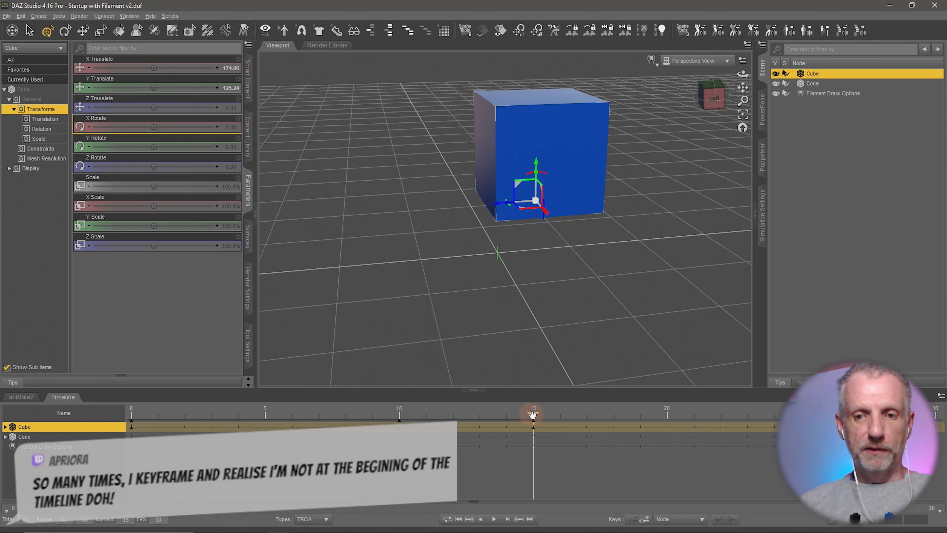
pyautogui.moveTo(288, 404); pyautogui.dragTo(33, 390)
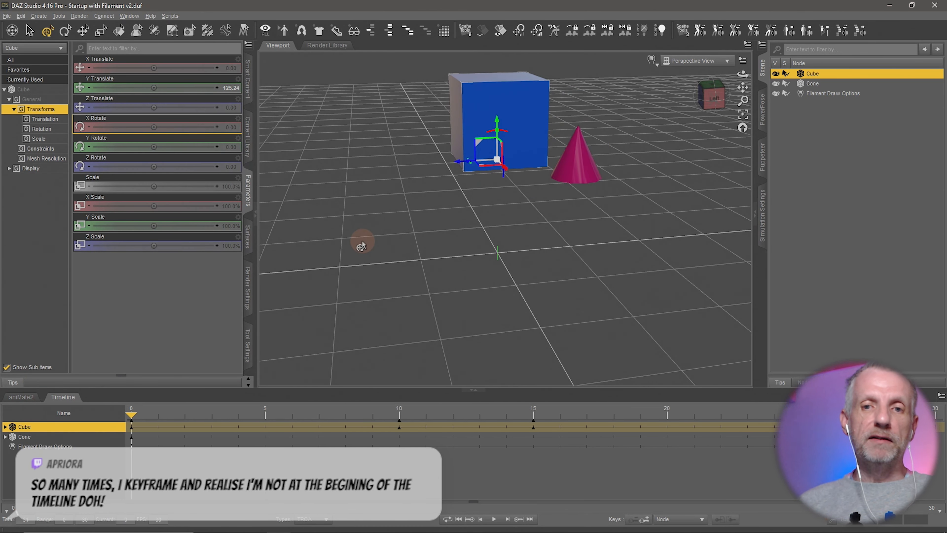
pyautogui.keyDown('alt'); pyautogui.moveTo(360, 243); pyautogui.dragTo(422, 207); pyautogui.keyUp('alt')
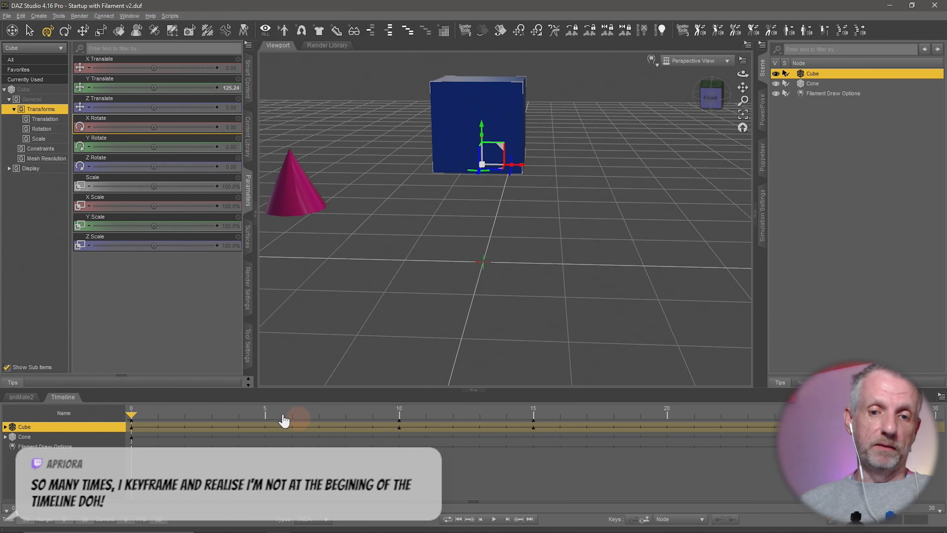
pyautogui.click(132, 412)
pyautogui.moveTo(132, 412); pyautogui.dragTo(524, 418)
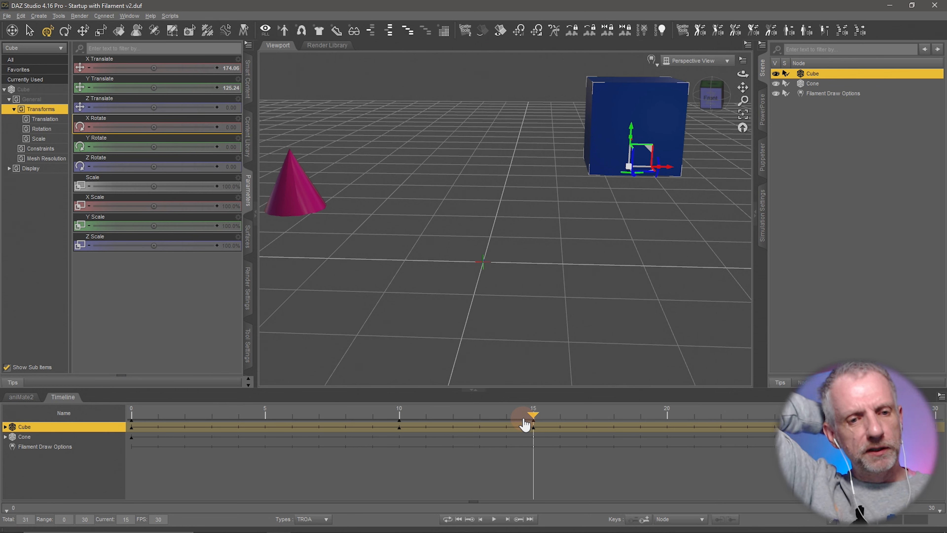
# Enlarge the Timeline pane, reveal and hide its graph area a few times, and leave that area collapsed.
pyautogui.moveTo(473, 502); pyautogui.dragTo(474, 452)
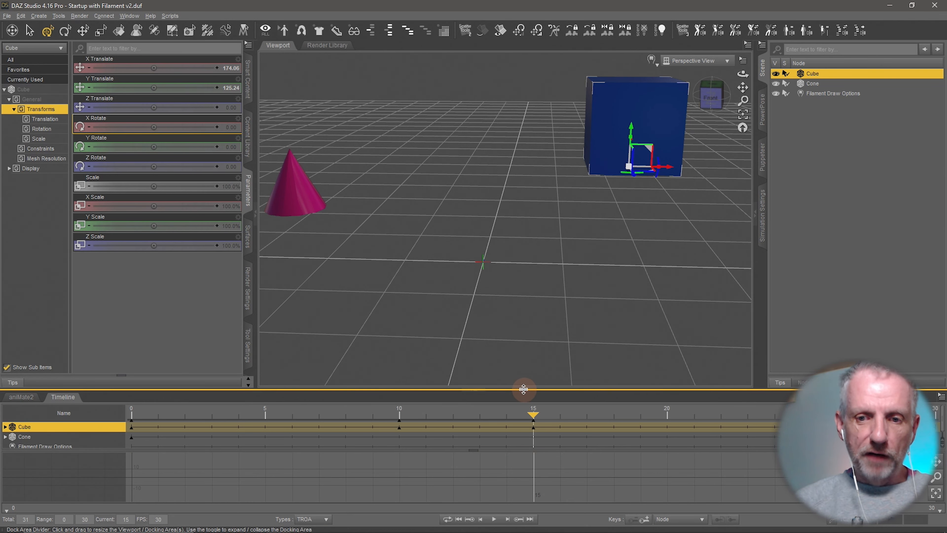
pyautogui.moveTo(523, 389); pyautogui.dragTo(538, 249)
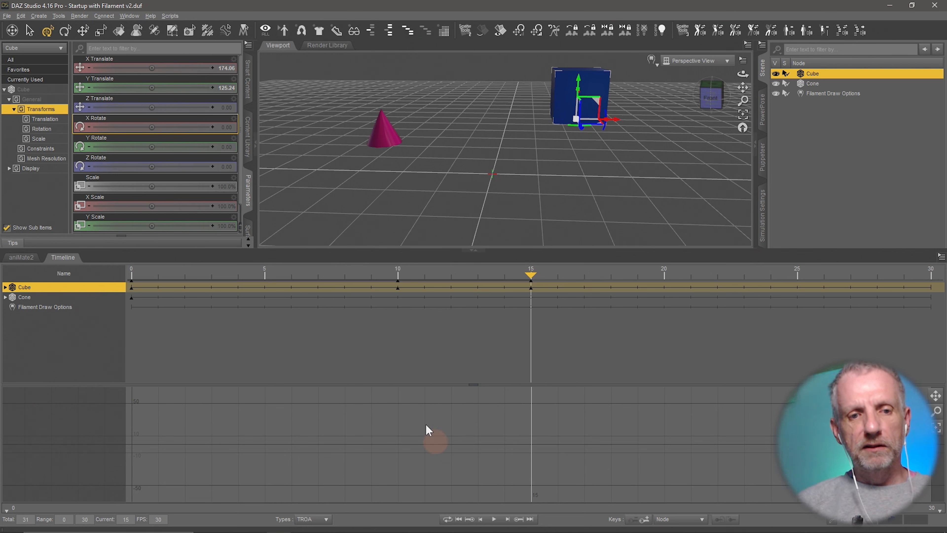
pyautogui.click(477, 388)
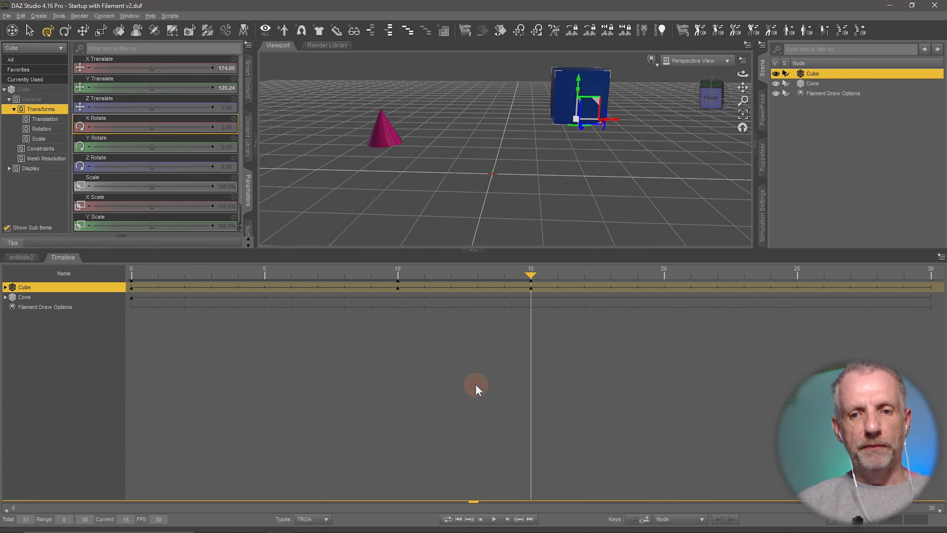
pyautogui.click(474, 499)
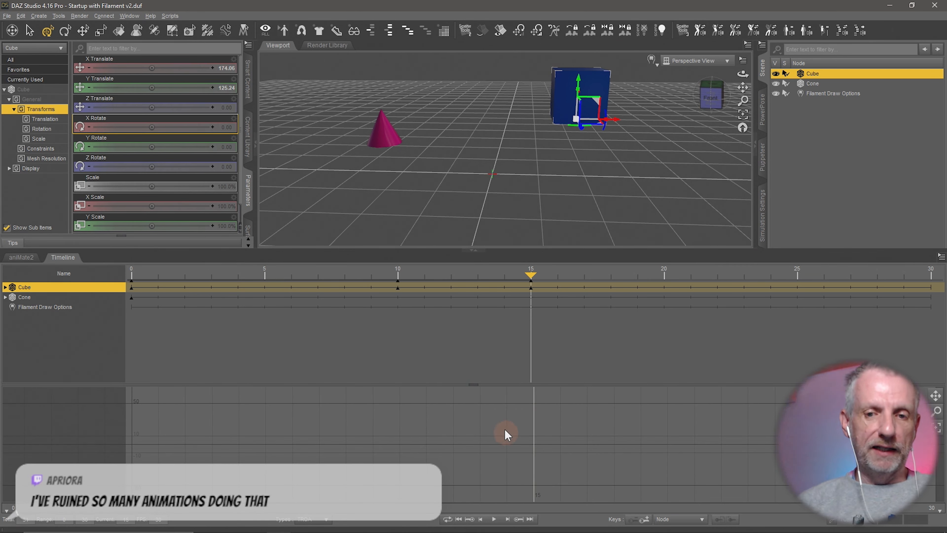
pyautogui.click(474, 390)
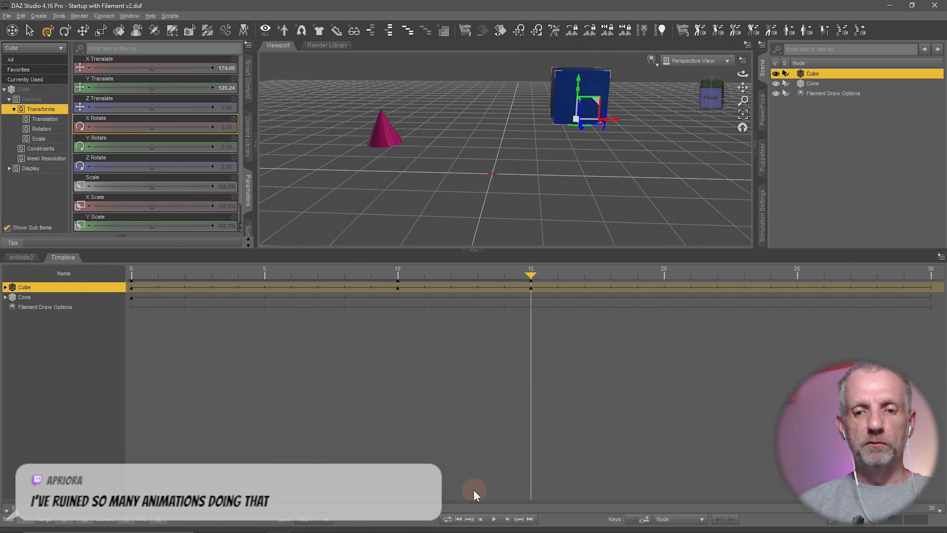
pyautogui.click(476, 501)
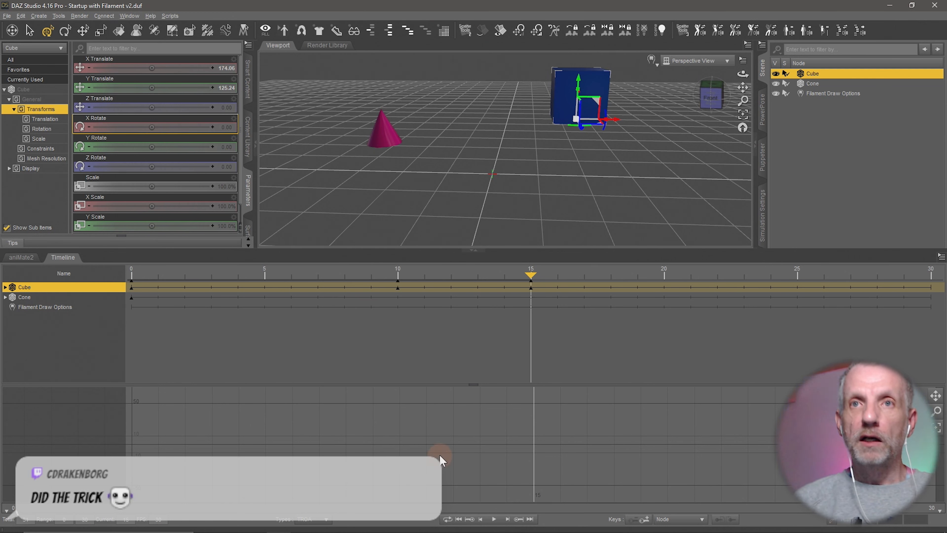
pyautogui.click(475, 386)
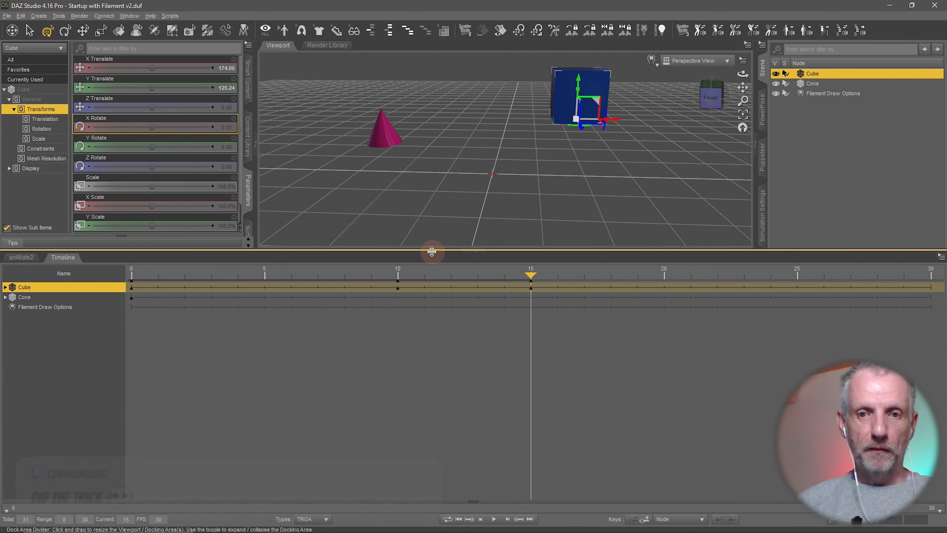
pyautogui.moveTo(432, 249)
pyautogui.mouseDown()
pyautogui.moveTo(433, 375)
pyautogui.moveTo(462, 324)
pyautogui.moveTo(451, 277)
pyautogui.mouseUp()
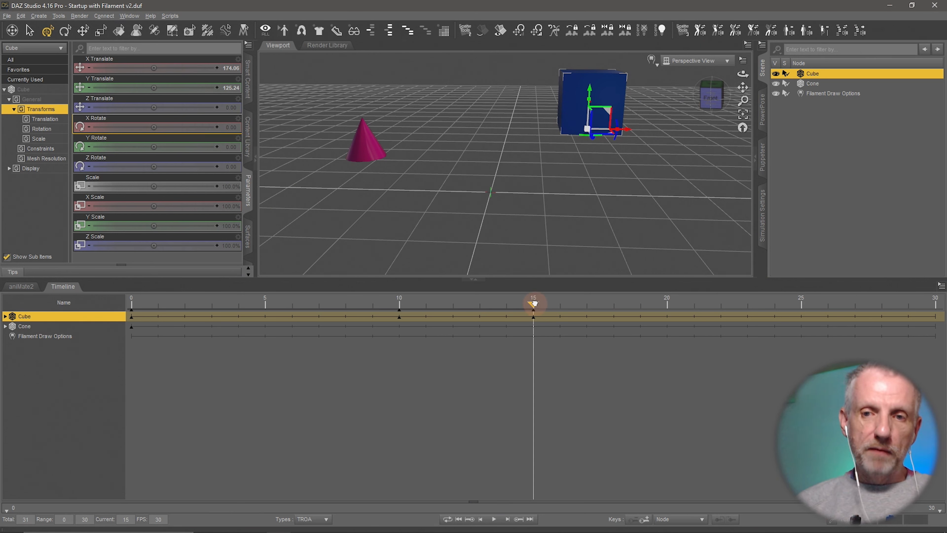
# Return to frame 0 and expand the cube's Timeline properties to examine the keys on its X, Y and Z Translate channels.
pyautogui.moveTo(533, 303); pyautogui.dragTo(84, 339)
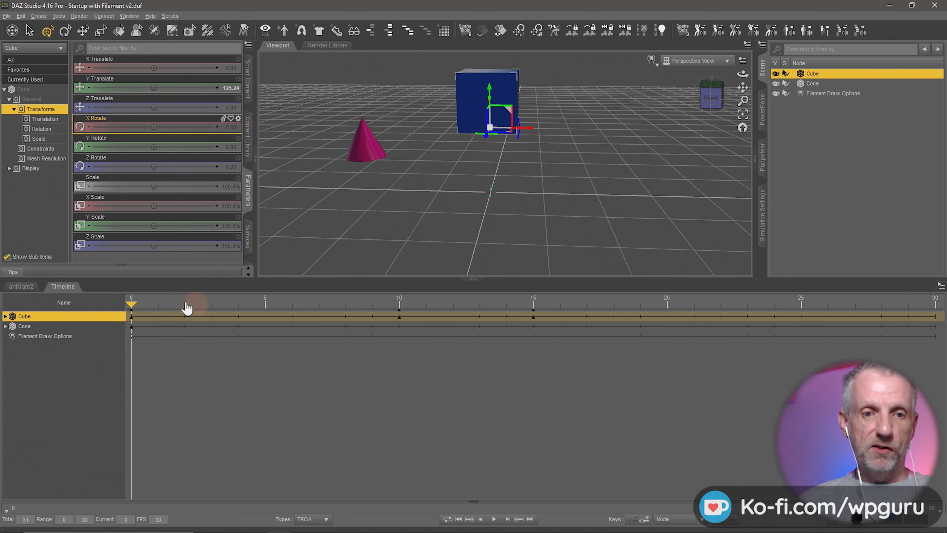
pyautogui.moveTo(134, 303)
pyautogui.mouseDown()
pyautogui.moveTo(264, 304)
pyautogui.moveTo(131, 304)
pyautogui.mouseUp()
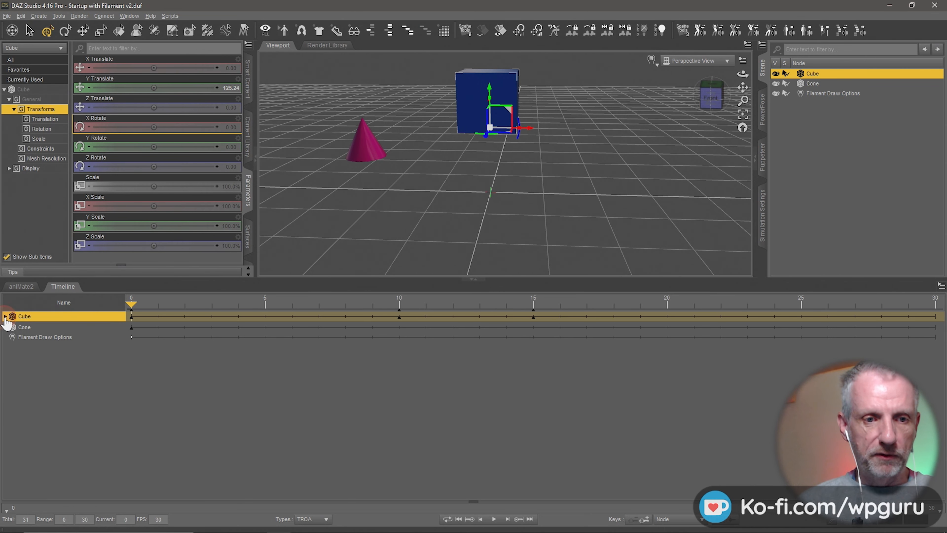
pyautogui.click(5, 317)
pyautogui.click(10, 326)
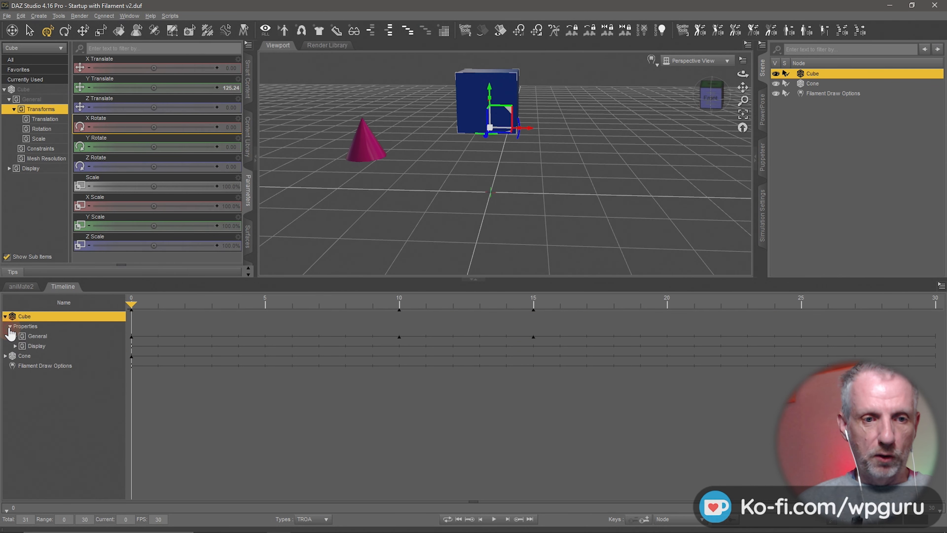
pyautogui.click(16, 336)
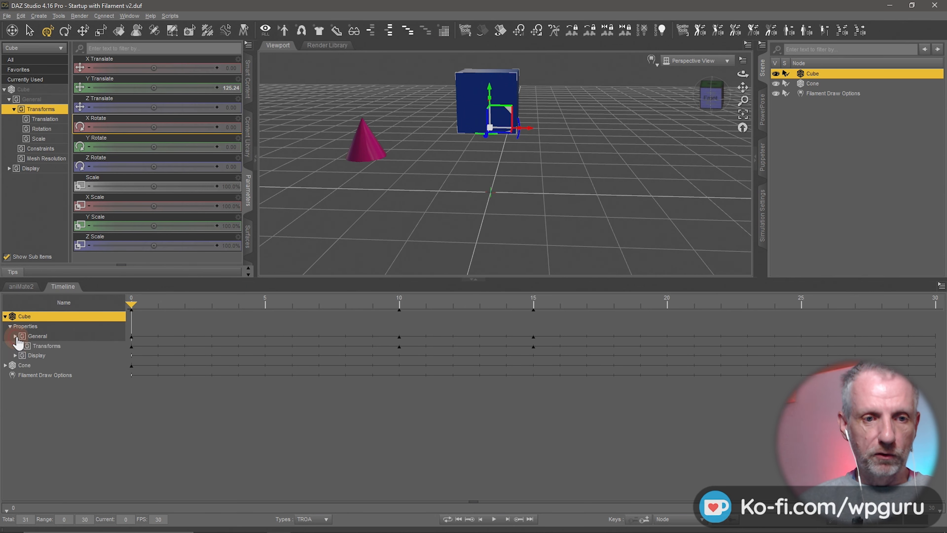
pyautogui.click(19, 349)
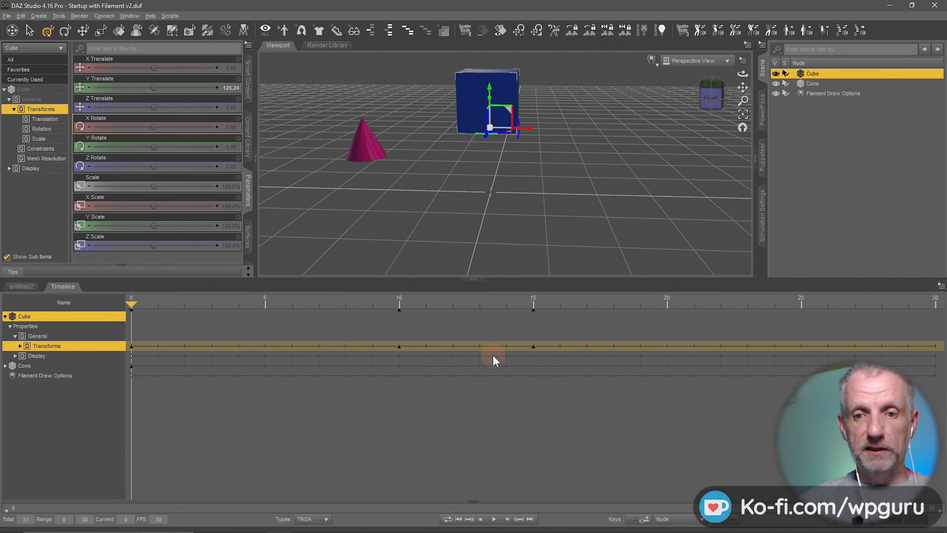
pyautogui.click(20, 345)
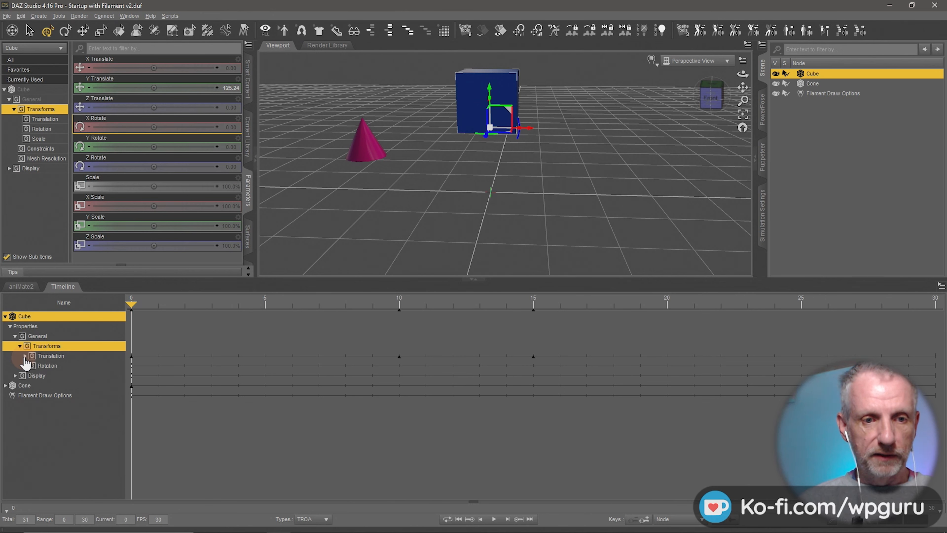
pyautogui.click(24, 356)
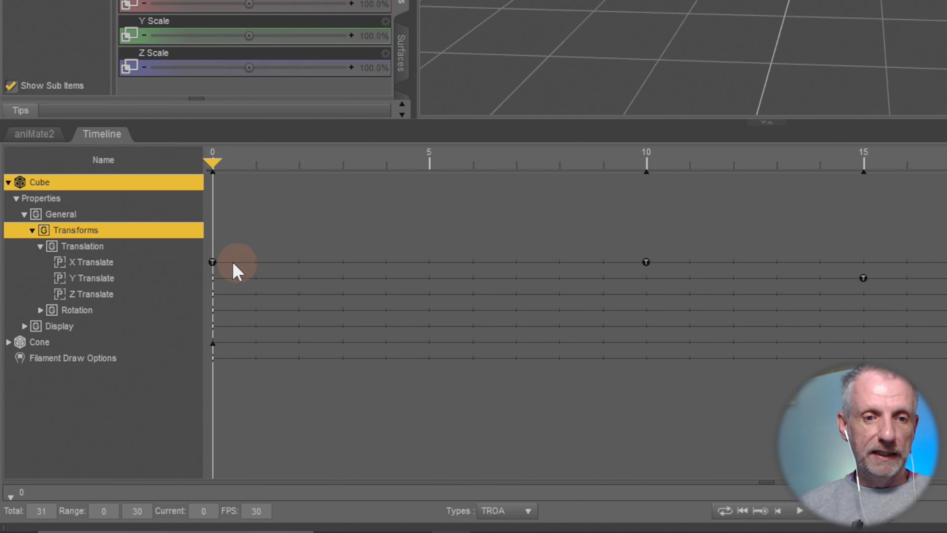
pyautogui.click(141, 263)
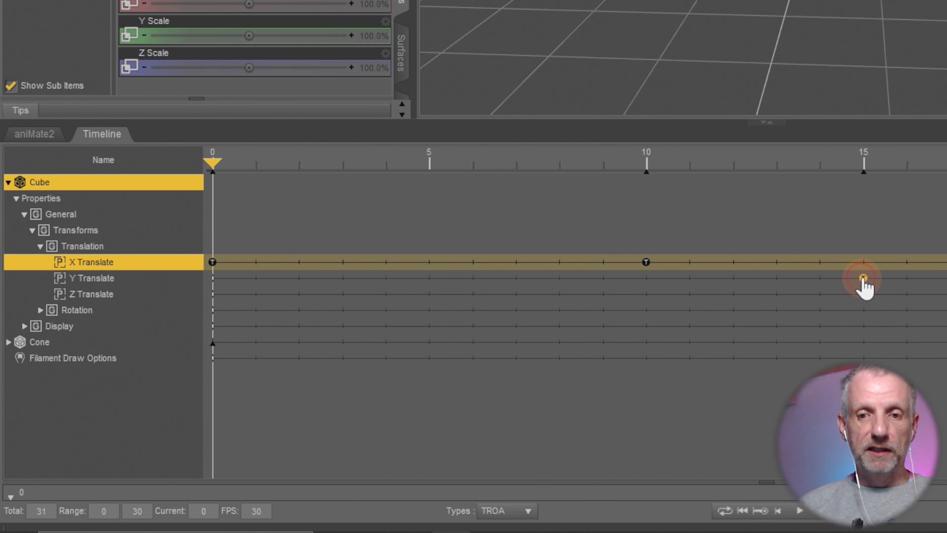
pyautogui.click(126, 298)
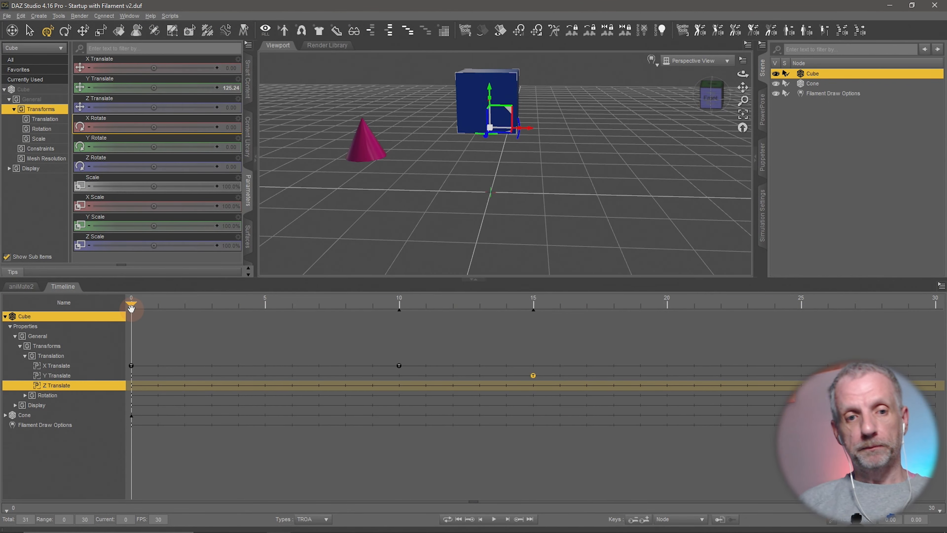
# Keyframe the cube's Y Translate at frame 0 with a value of 0.
pyautogui.moveTo(133, 305)
pyautogui.mouseDown()
pyautogui.moveTo(387, 311)
pyautogui.moveTo(127, 323)
pyautogui.mouseUp()
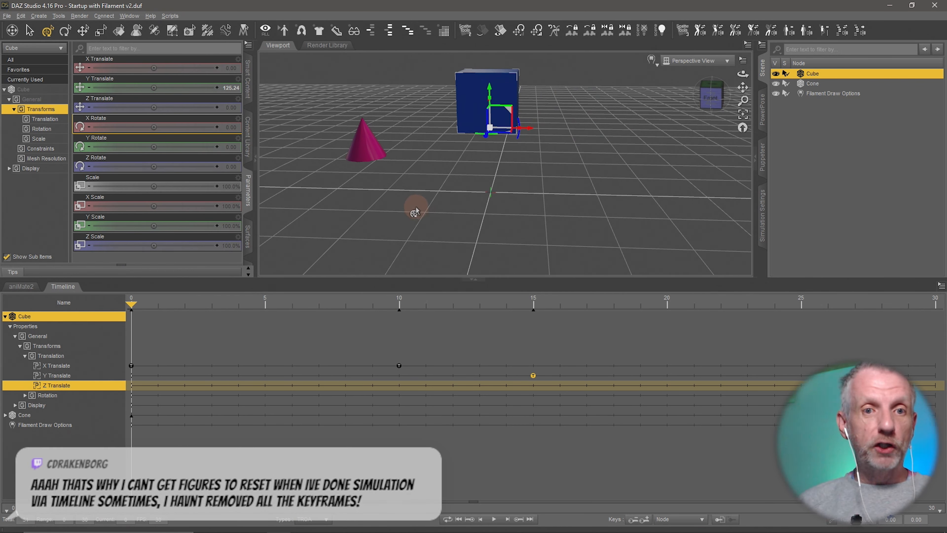
pyautogui.moveTo(415, 206)
pyautogui.keyDown('ctrl'); pyautogui.keyDown('alt'); pyautogui.mouseDown()
pyautogui.moveTo(397, 206)
pyautogui.moveTo(416, 208)
pyautogui.mouseUp(); pyautogui.keyUp('alt'); pyautogui.keyUp('ctrl')
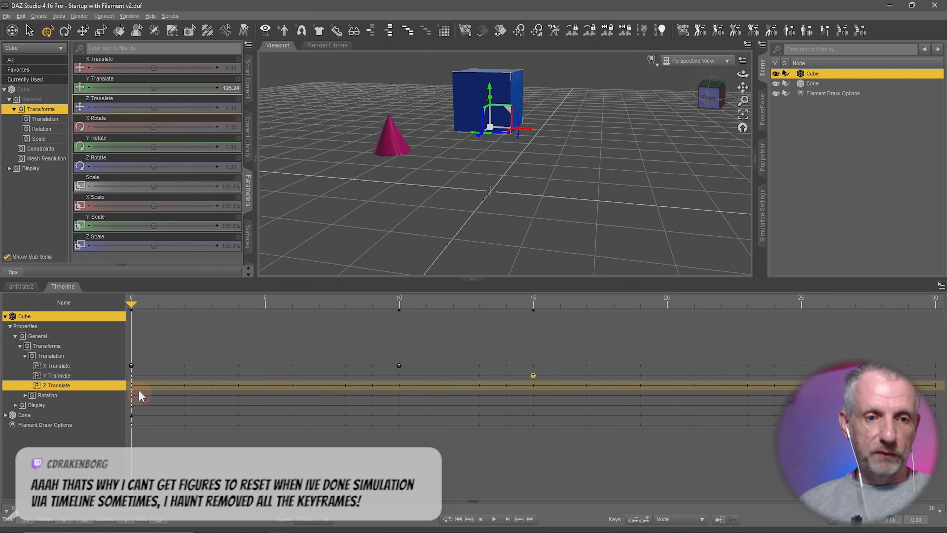
pyautogui.click(96, 377)
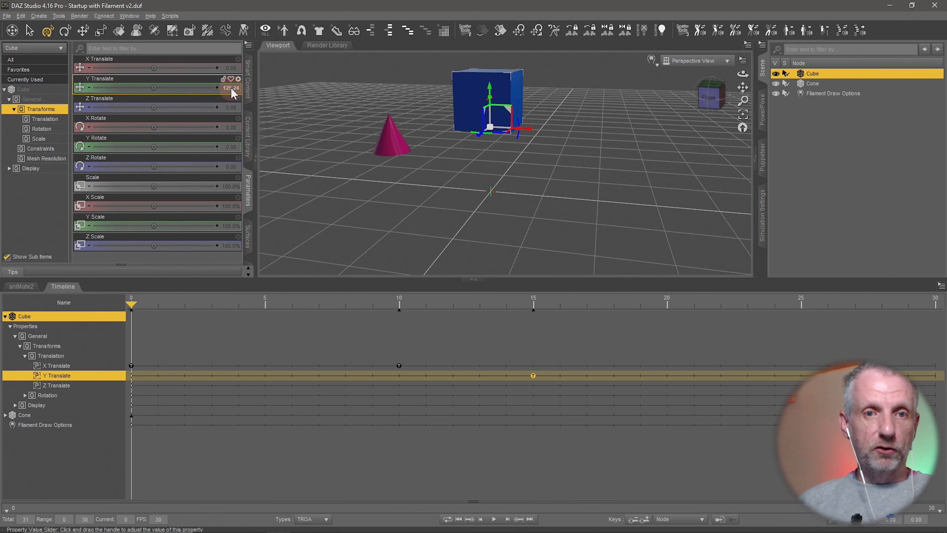
pyautogui.click(153, 87)
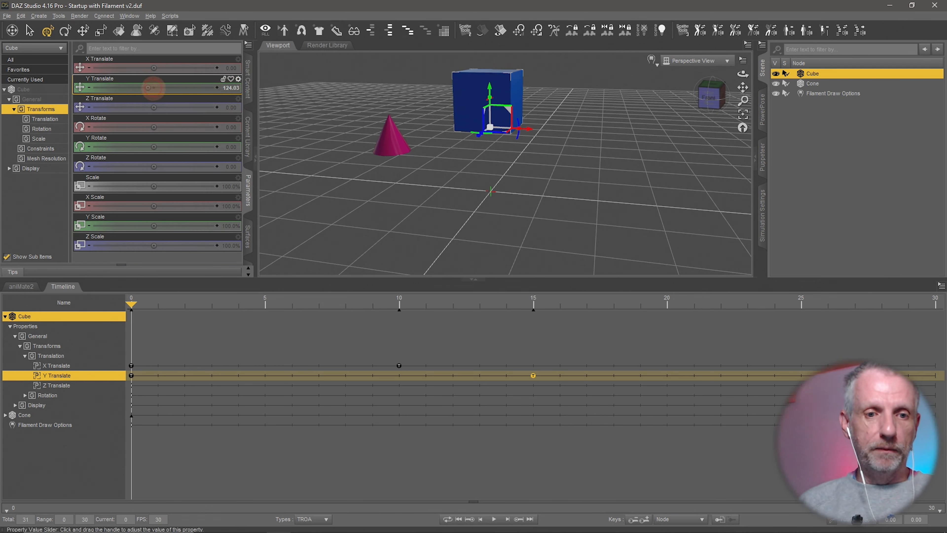
pyautogui.moveTo(154, 88); pyautogui.dragTo(153, 89)
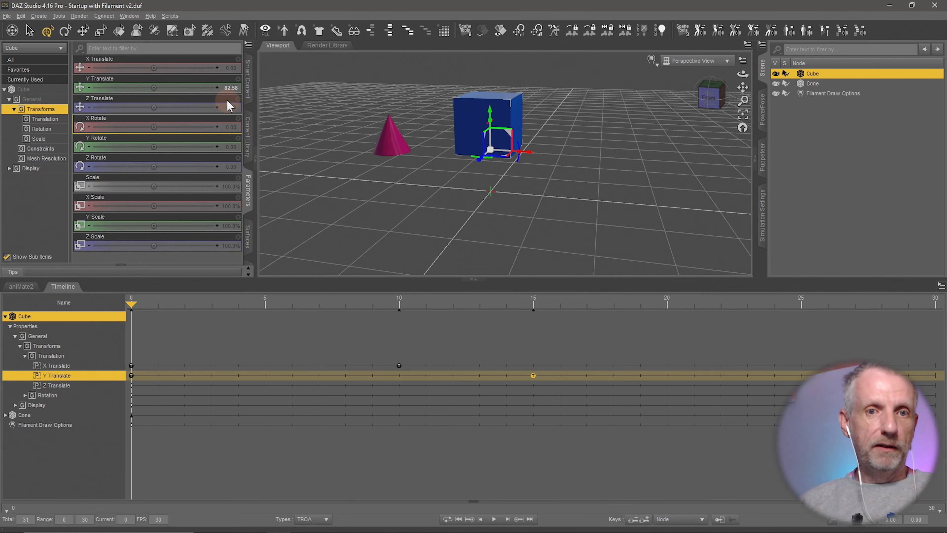
pyautogui.click(231, 88)
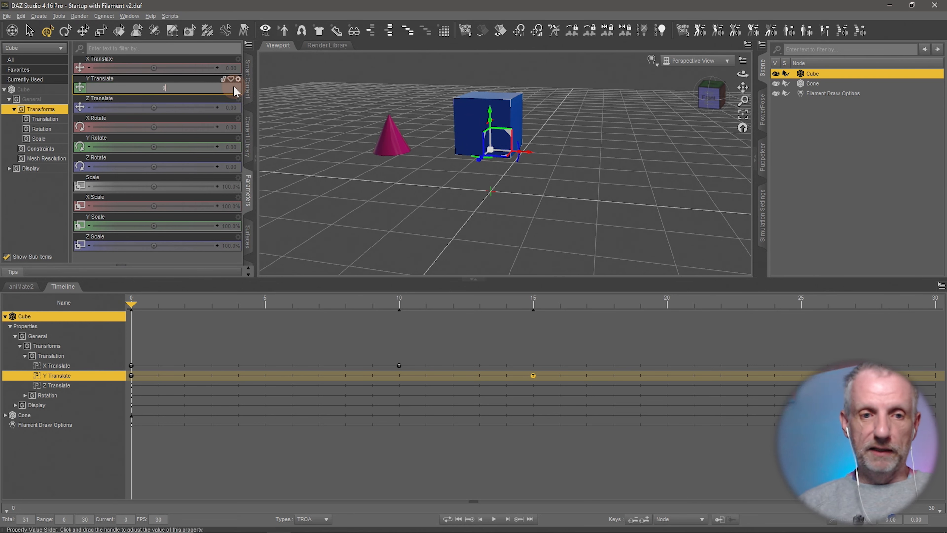
pyautogui.write('0')
pyautogui.press('Return')
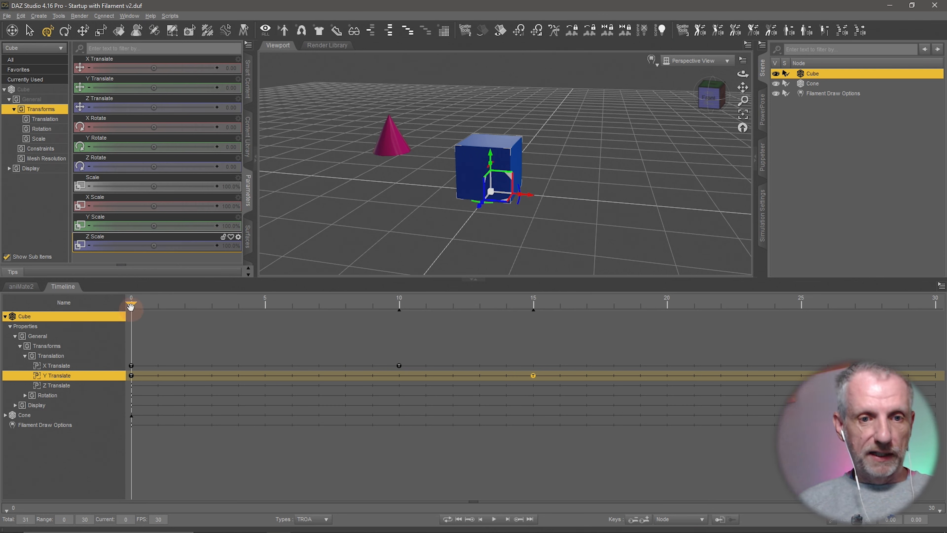
# Keyframe the cube's Y Translate at frame 10 with a value of 0, and scrub back to frame 0.
pyautogui.moveTo(131, 305); pyautogui.dragTo(396, 374)
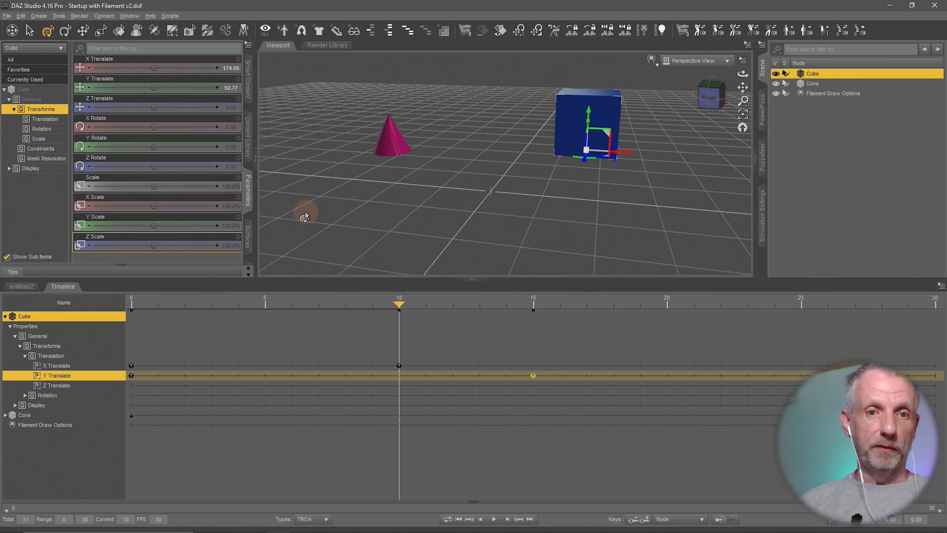
pyautogui.click(231, 88)
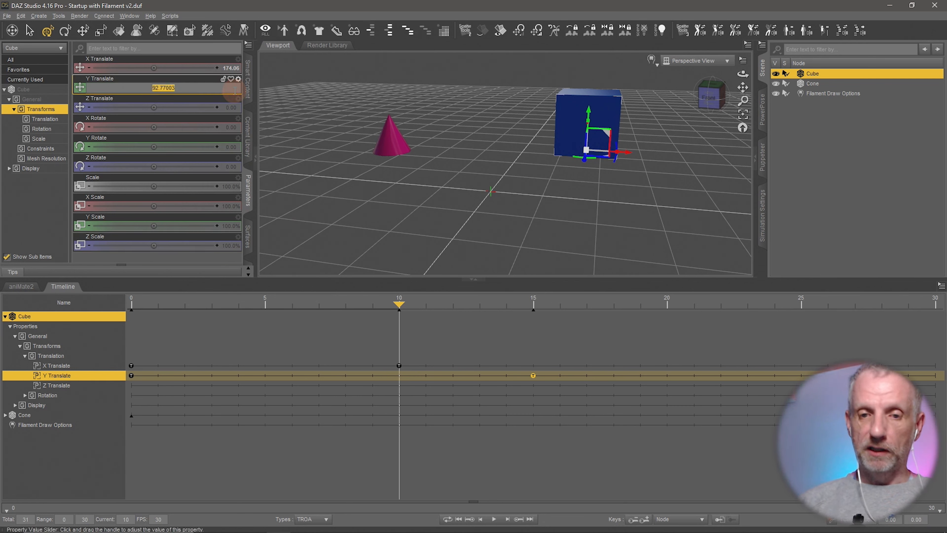
pyautogui.write('0')
pyautogui.press('Return')
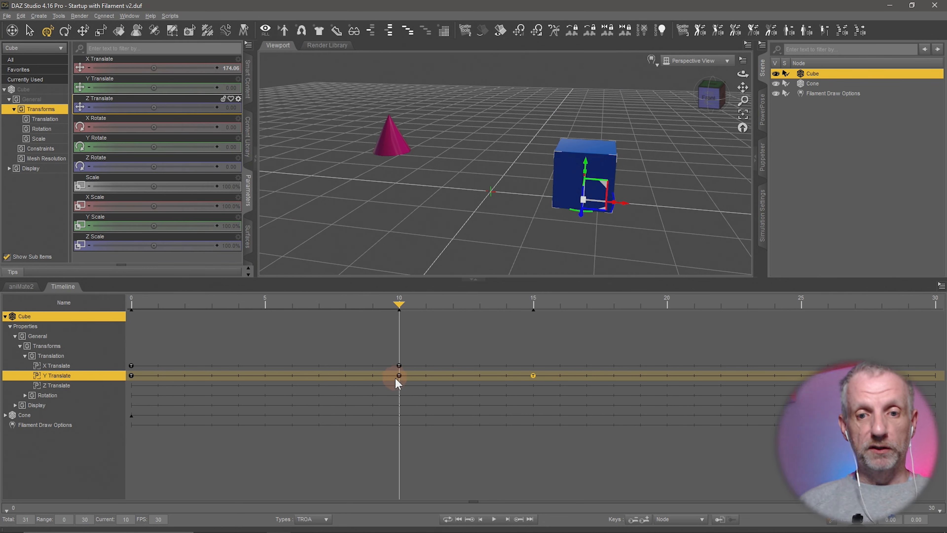
pyautogui.moveTo(366, 308); pyautogui.dragTo(399, 345)
pyautogui.moveTo(112, 345); pyautogui.dragTo(130, 358)
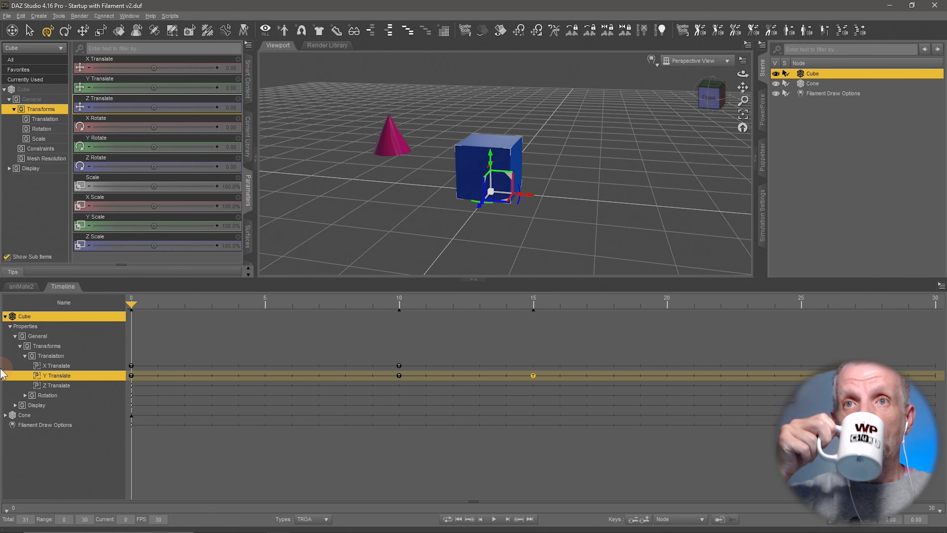
# Collapse the cube's Timeline properties, shrink the Timeline pane and delete the cone from the scene.
pyautogui.click(5, 317)
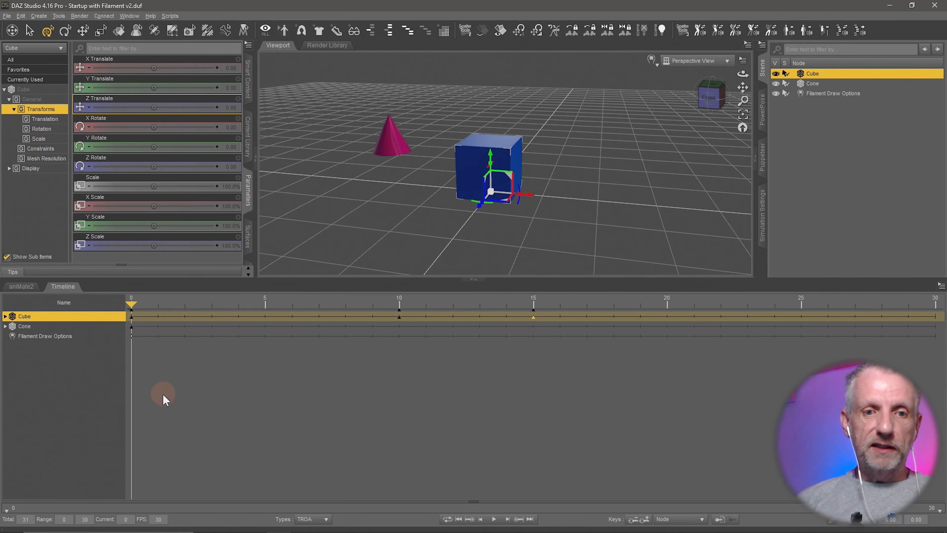
pyautogui.moveTo(342, 277); pyautogui.dragTo(349, 330)
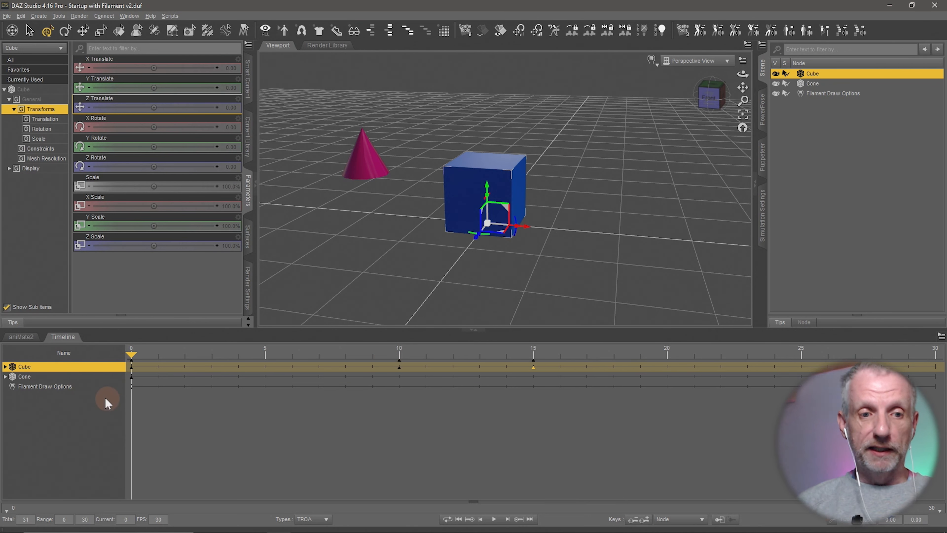
pyautogui.click(88, 377)
pyautogui.press('Delete')
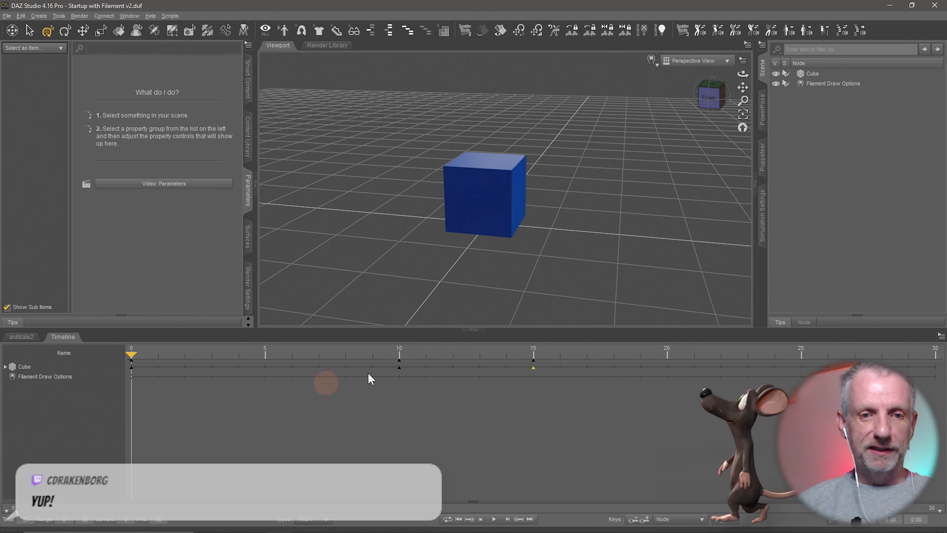
# Select the cube's key at frame 10 and expand the cube's Timeline properties down to its individual Translate channels.
pyautogui.click(319, 353)
pyautogui.click(399, 367)
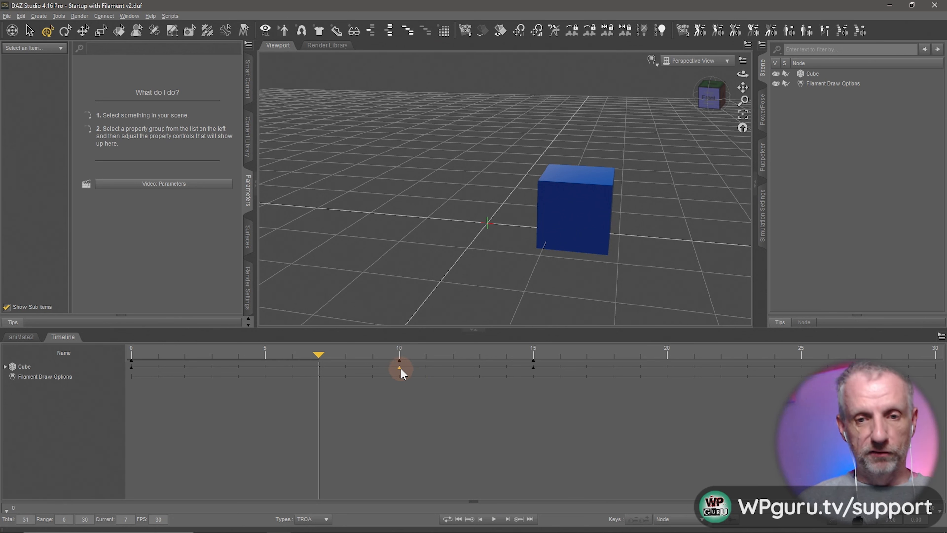
pyautogui.moveTo(399, 368)
pyautogui.mouseDown()
pyautogui.moveTo(323, 373)
pyautogui.moveTo(400, 368)
pyautogui.mouseUp()
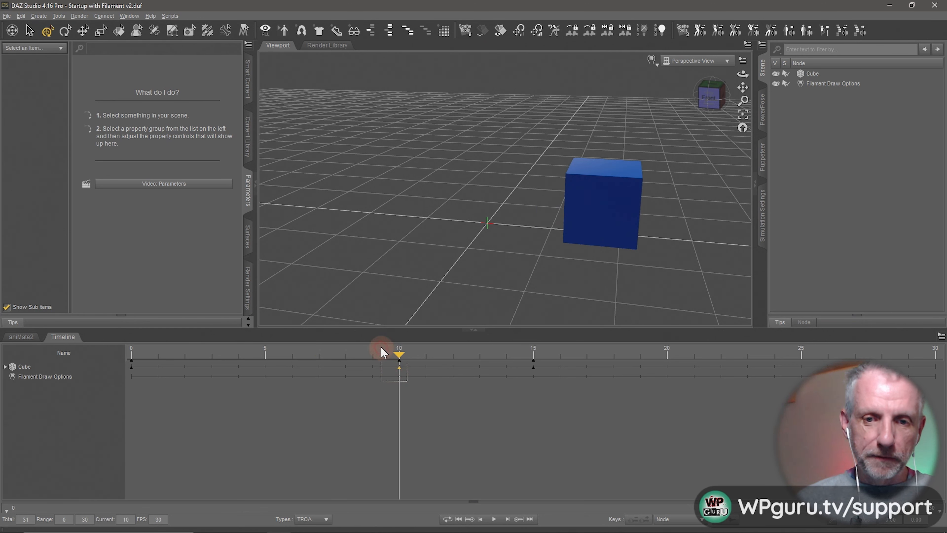
pyautogui.rightClick(399, 368)
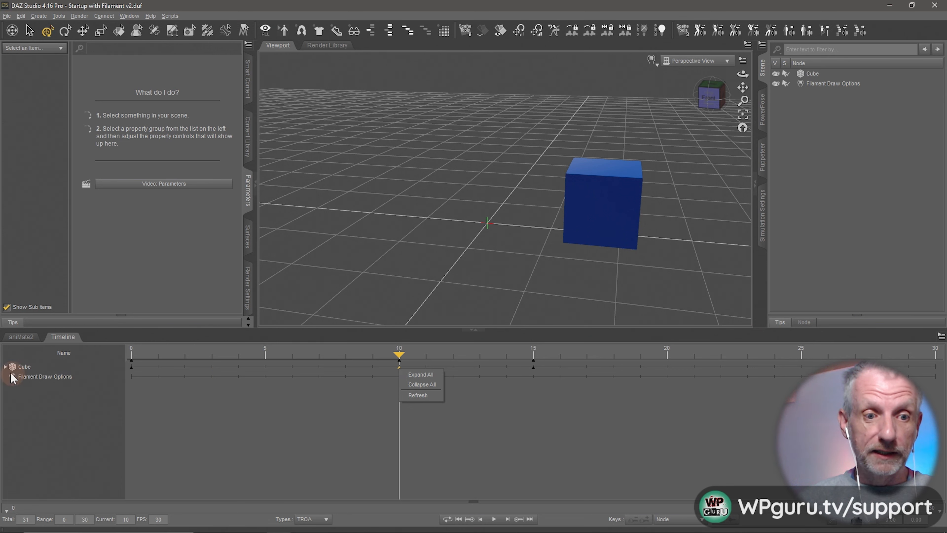
pyautogui.click(5, 367)
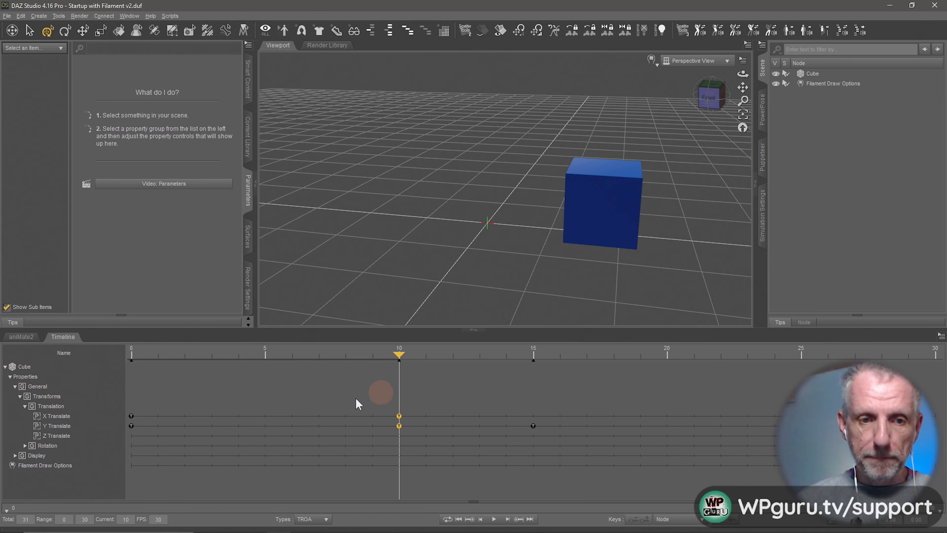
pyautogui.click(414, 377)
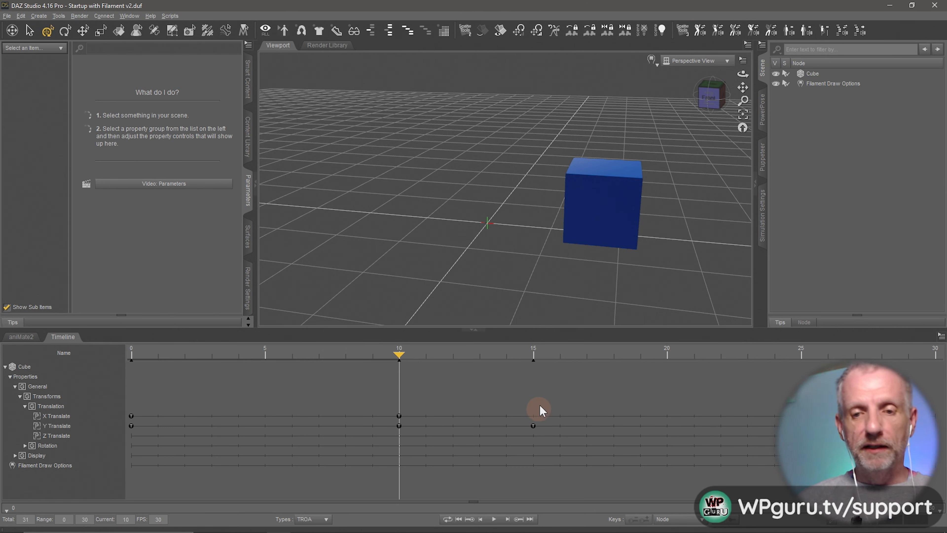
pyautogui.moveTo(542, 377); pyautogui.dragTo(512, 359)
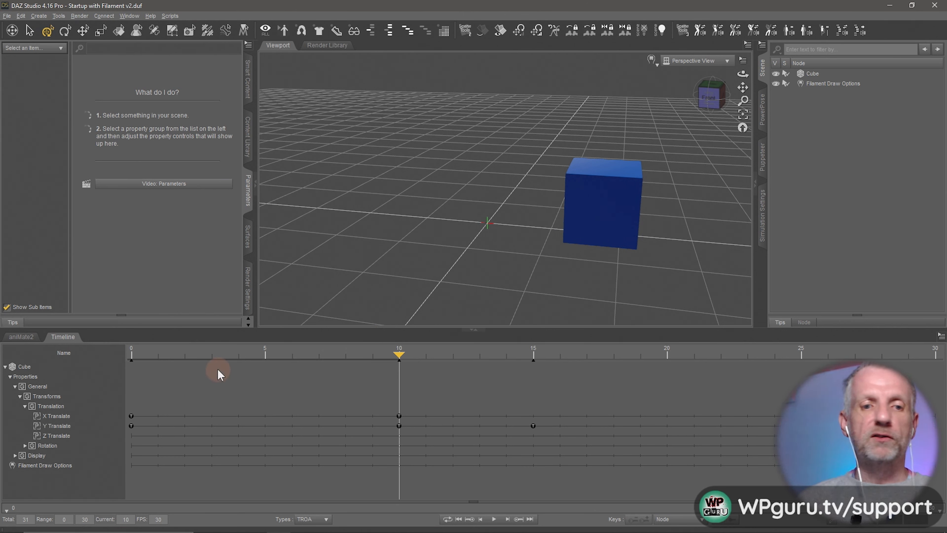
pyautogui.moveTo(149, 372); pyautogui.dragTo(175, 375)
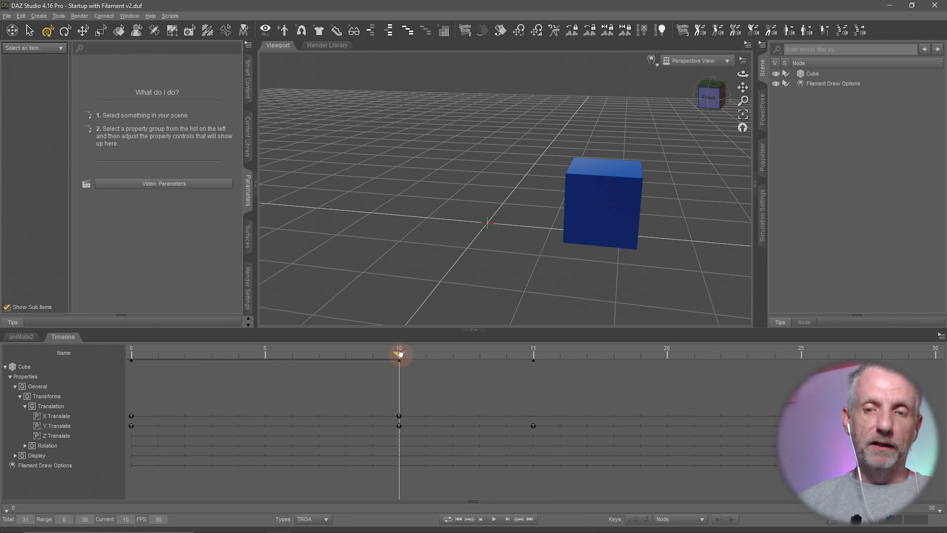
# Move the cube's X and Y Translate keys from frame 10 to frame 5, and scrub back to frame 0.
pyautogui.moveTo(400, 354); pyautogui.dragTo(264, 370)
pyautogui.moveTo(379, 394); pyautogui.dragTo(421, 433)
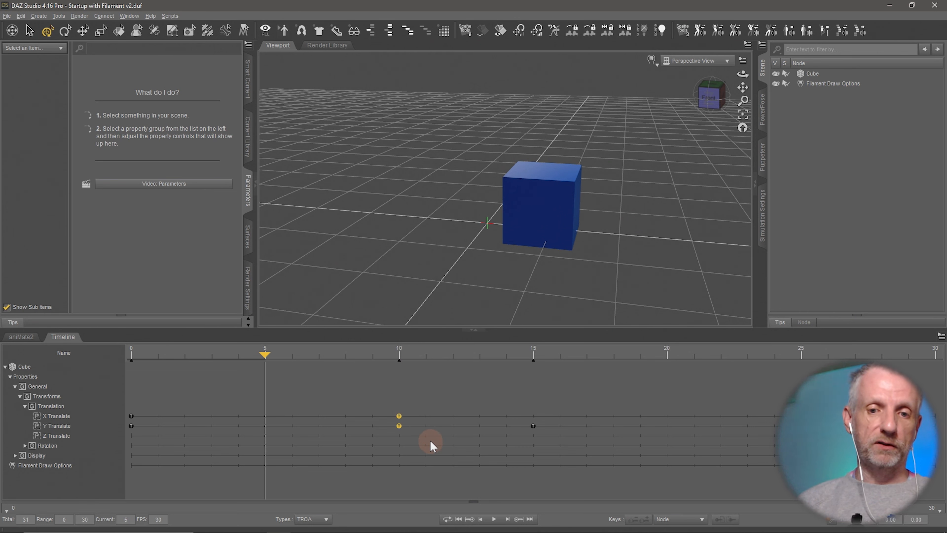
pyautogui.moveTo(370, 388); pyautogui.dragTo(262, 438)
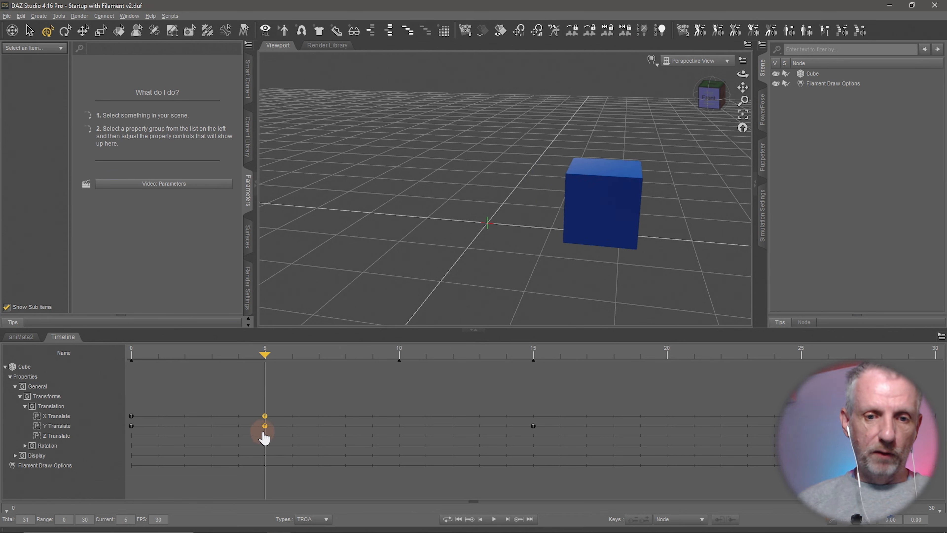
pyautogui.moveTo(264, 353); pyautogui.dragTo(96, 396)
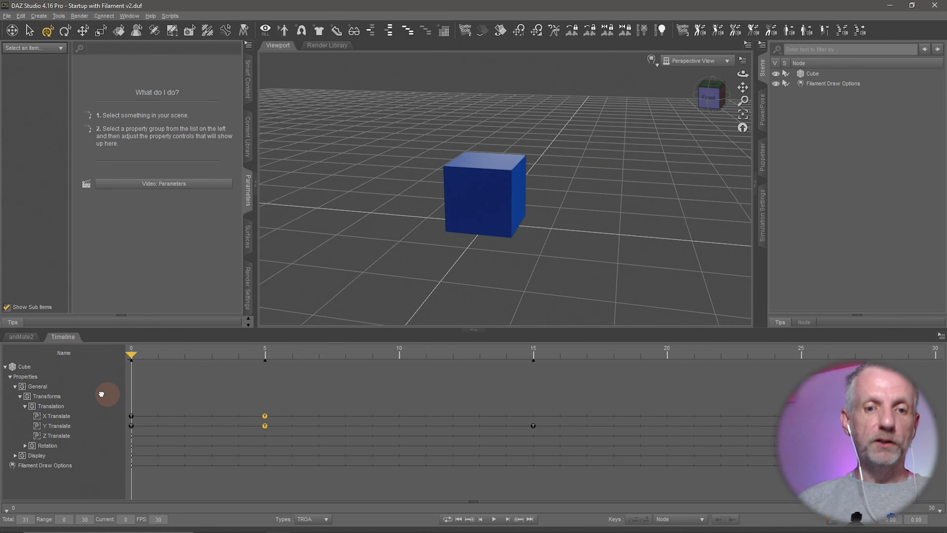
# Move the cube's X Translate key from frame 5 to frame 10, scrub the motion, and move its Y Translate key to frame 10.
pyautogui.click(266, 416)
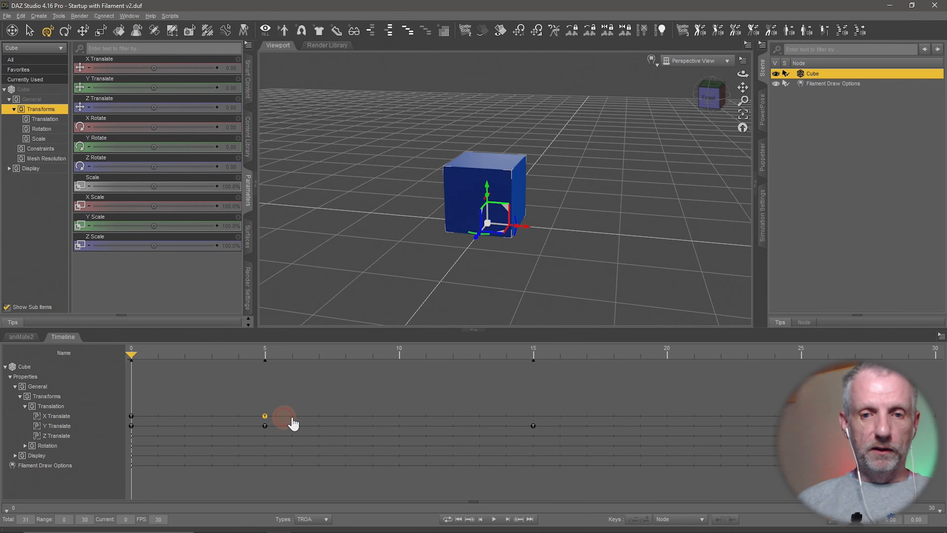
pyautogui.moveTo(293, 424)
pyautogui.mouseDown()
pyautogui.moveTo(387, 426)
pyautogui.moveTo(399, 418)
pyautogui.mouseUp()
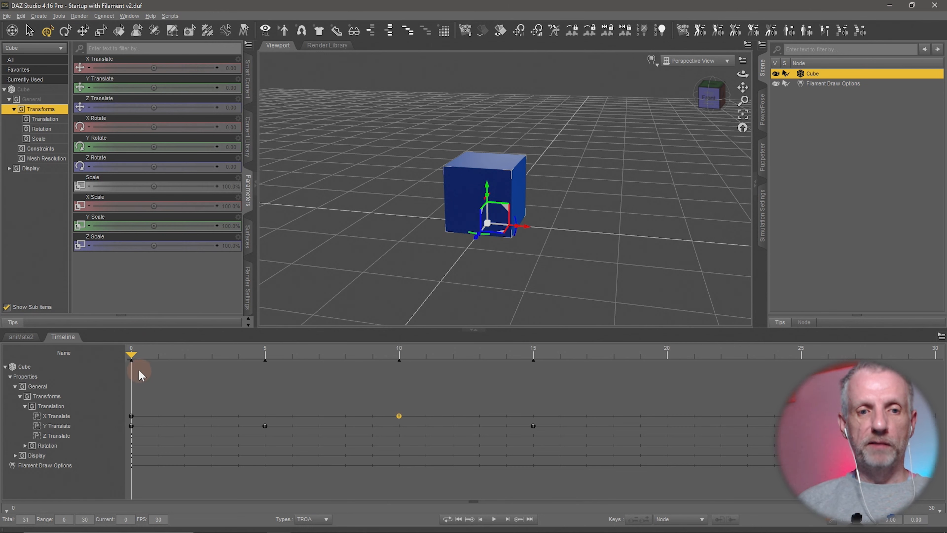
pyautogui.moveTo(133, 356); pyautogui.dragTo(52, 390)
pyautogui.moveTo(148, 403); pyautogui.dragTo(236, 402)
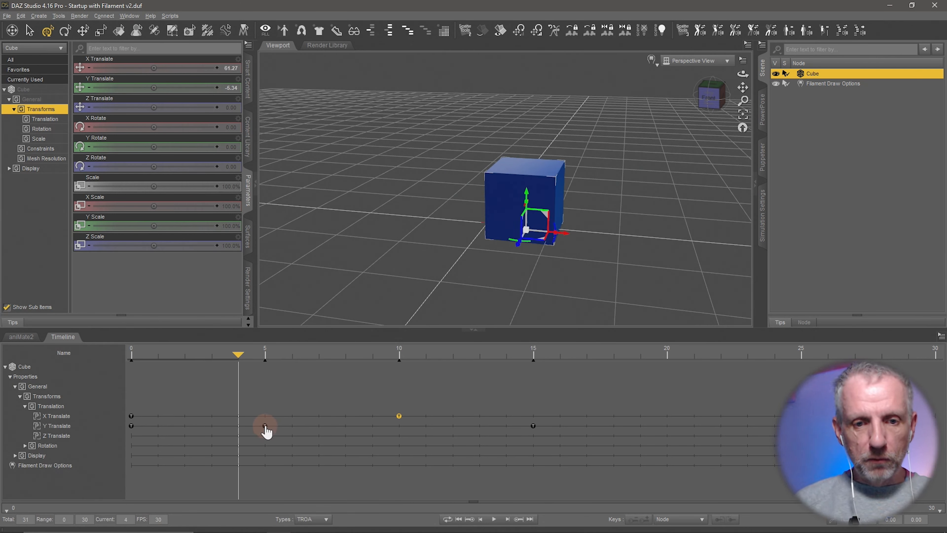
pyautogui.moveTo(266, 431); pyautogui.dragTo(385, 435)
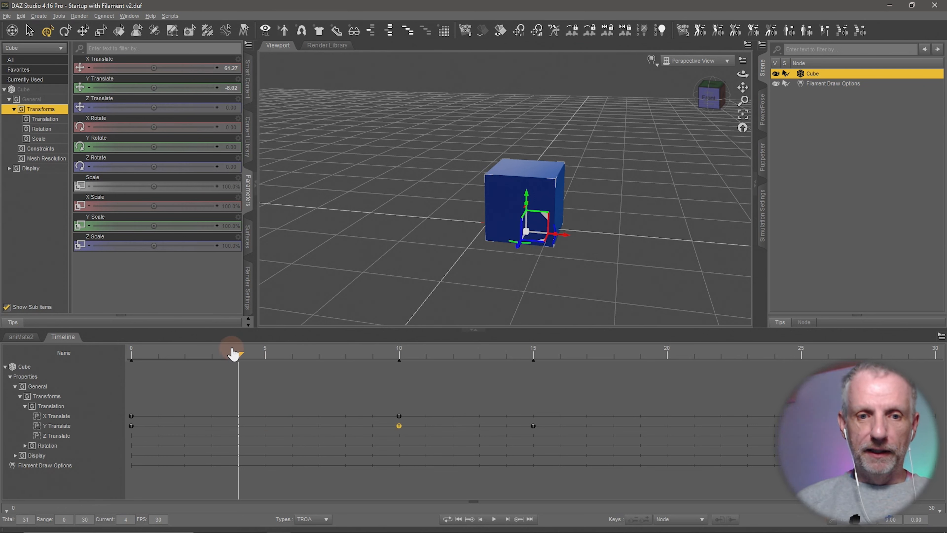
# Return to frame 0, play the cube animation and stop the playback.
pyautogui.moveTo(237, 353); pyautogui.dragTo(2, 386)
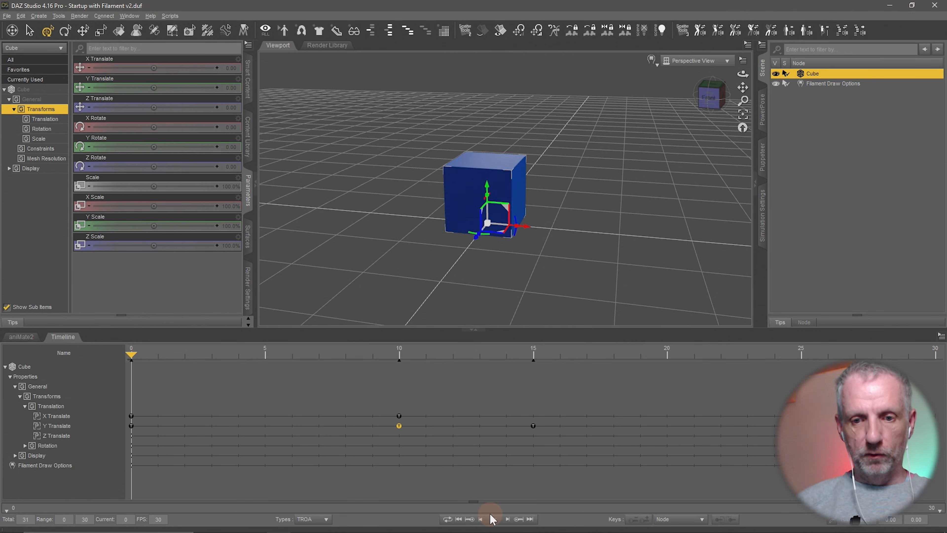
pyautogui.click(494, 520)
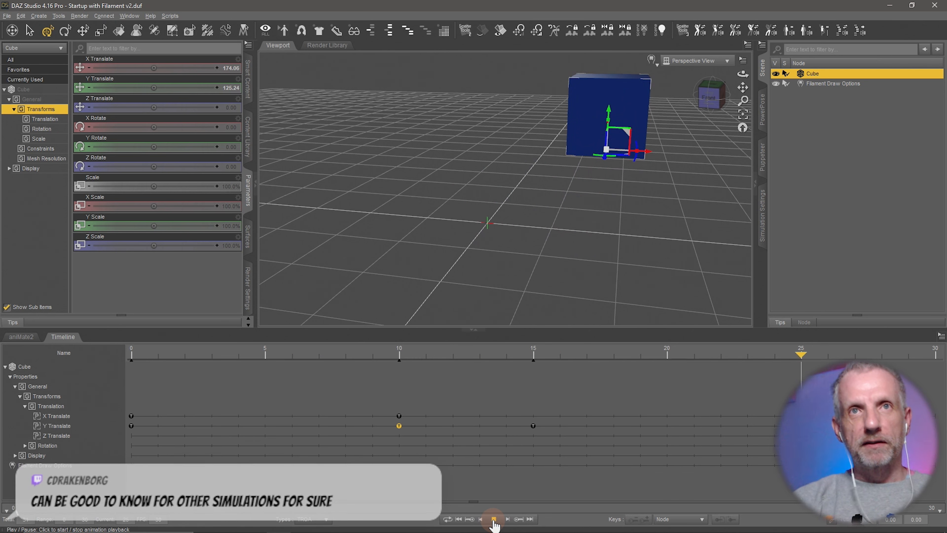
pyautogui.click(494, 519)
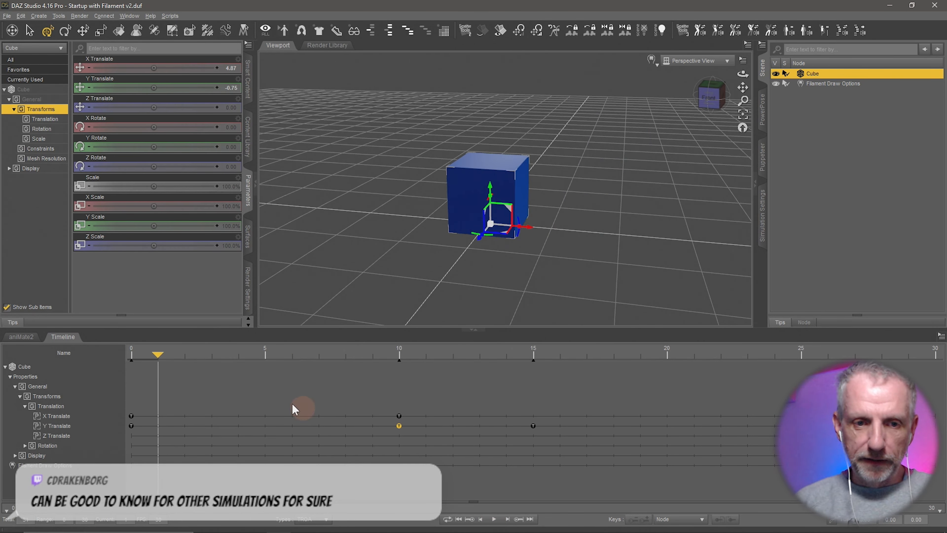
# Switch the viewport to Front View, return to frame 0 and show only the cube's Translation parameters.
pyautogui.click(721, 60)
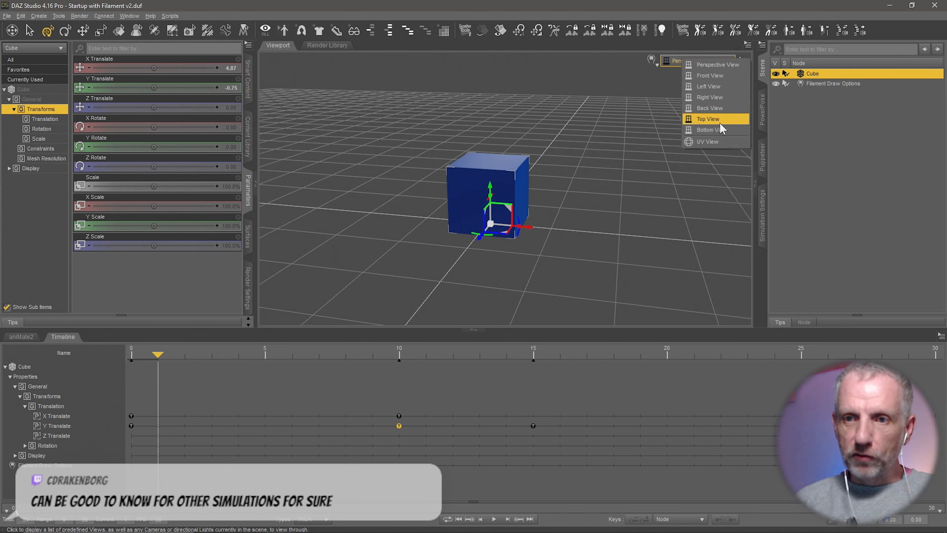
pyautogui.click(733, 78)
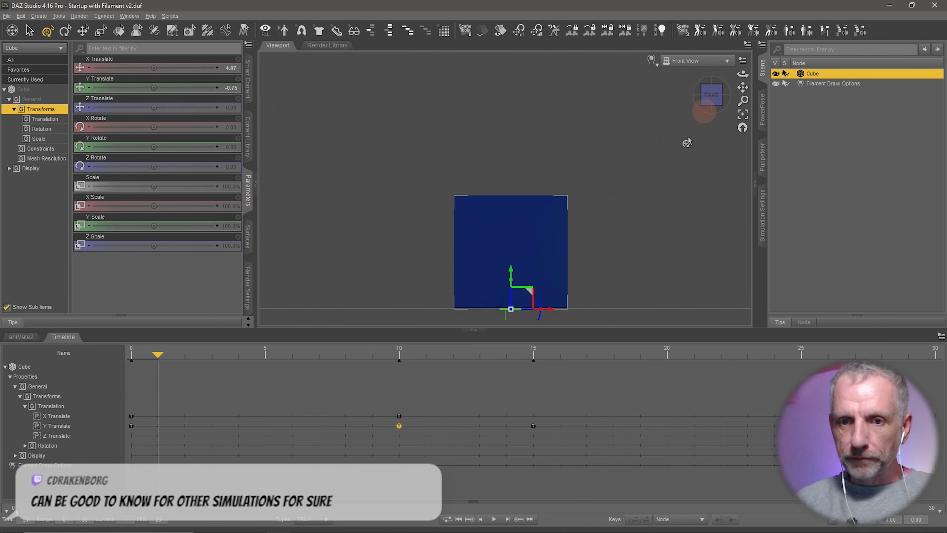
pyautogui.moveTo(620, 267); pyautogui.dragTo(496, 249, button='middle')
pyautogui.moveTo(160, 352); pyautogui.dragTo(80, 428)
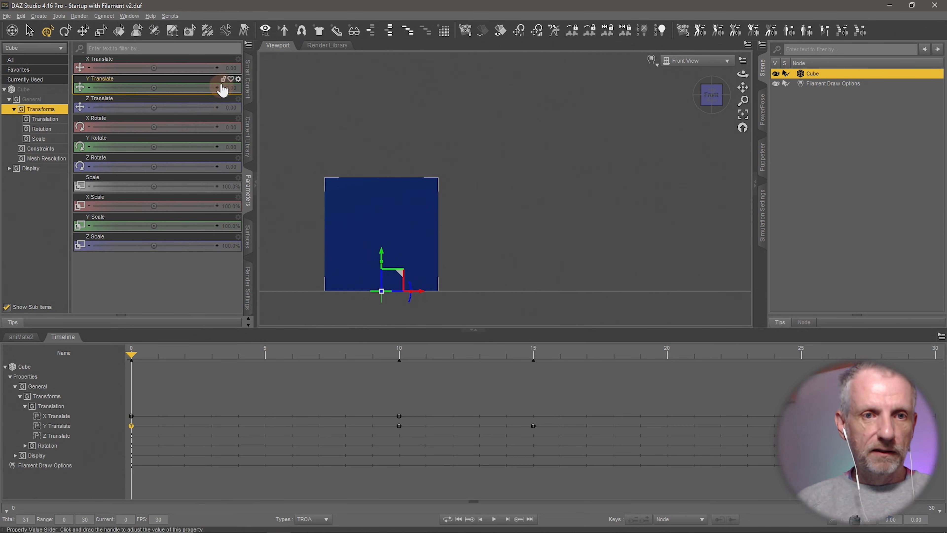
pyautogui.click(45, 118)
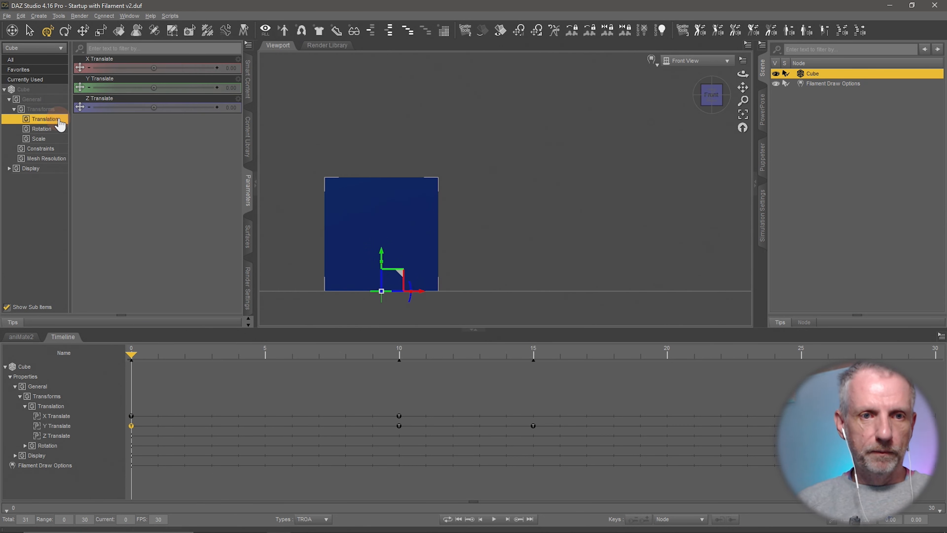
# Scrub through frames 0, 5, 10 and 15 to examine how the cube's Y Translate value changes between its keys.
pyautogui.moveTo(131, 357); pyautogui.dragTo(399, 372)
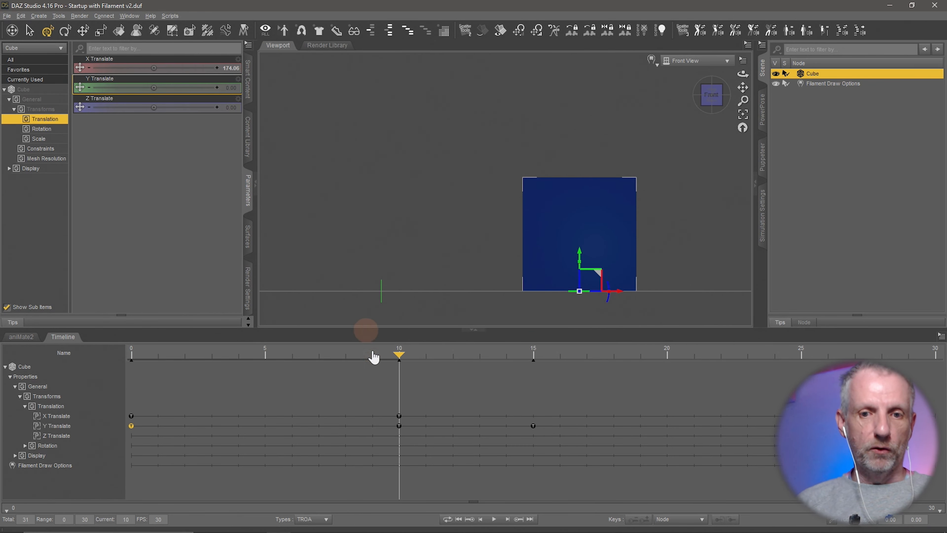
pyautogui.moveTo(399, 353); pyautogui.dragTo(265, 354)
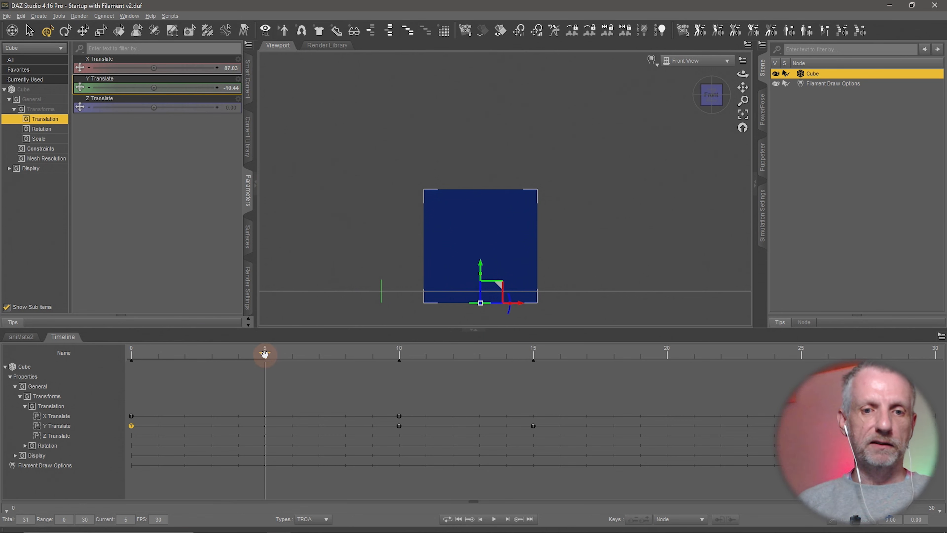
pyautogui.moveTo(265, 354); pyautogui.dragTo(393, 389)
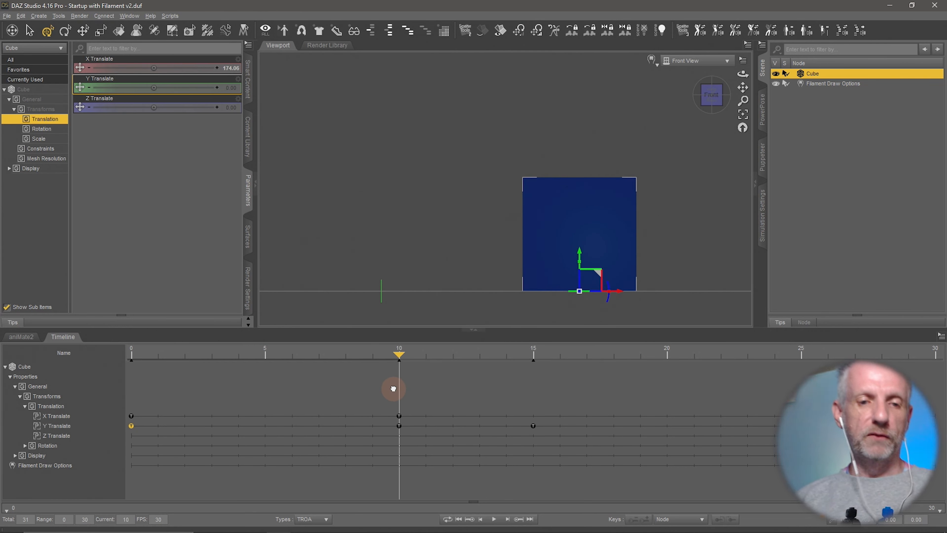
pyautogui.moveTo(393, 388); pyautogui.dragTo(406, 406)
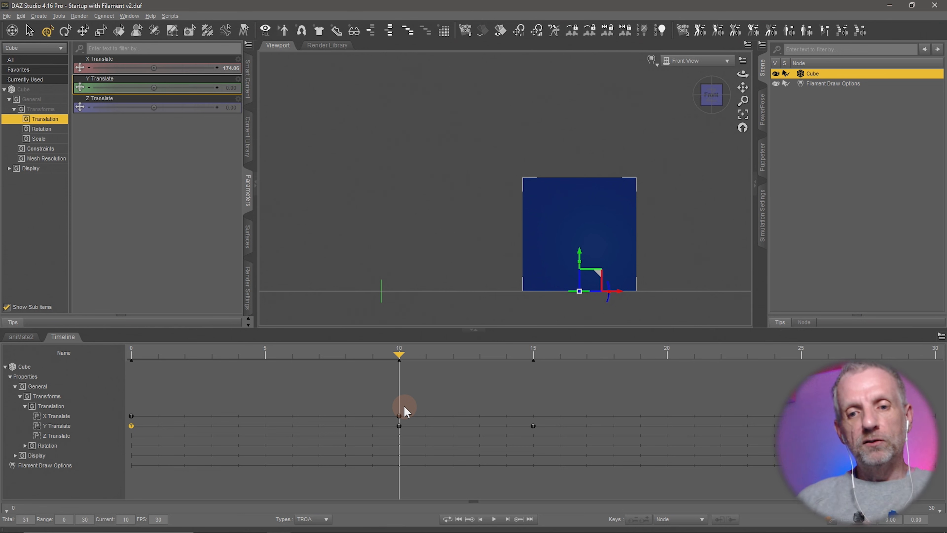
pyautogui.click(534, 426)
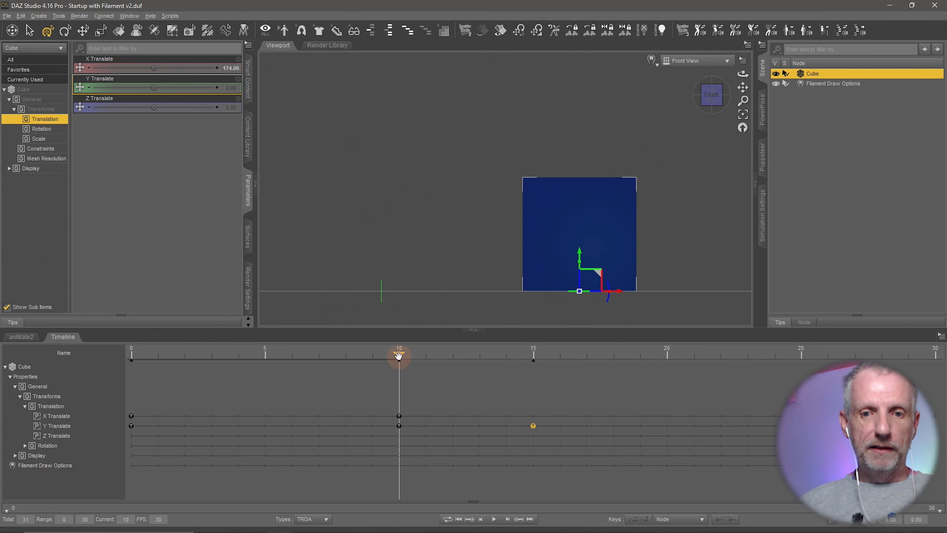
pyautogui.moveTo(399, 355); pyautogui.dragTo(527, 374)
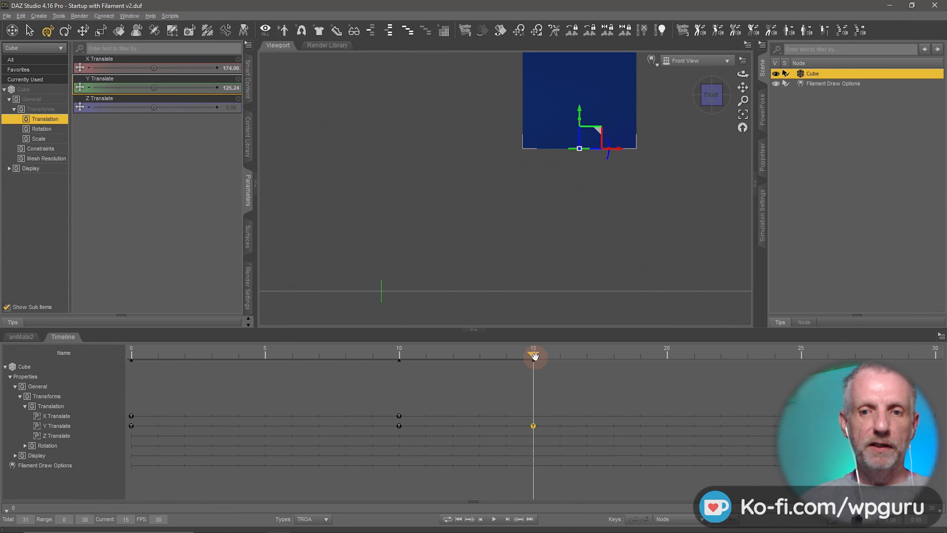
pyautogui.moveTo(534, 356); pyautogui.dragTo(93, 388)
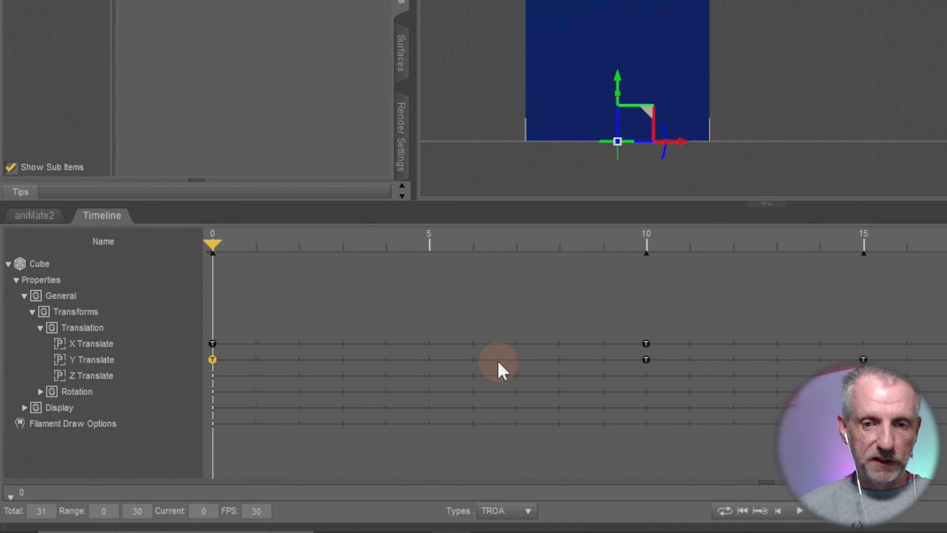
# Go to frame 10 and try to bring up key options for the cube's Y Translate key there.
pyautogui.click(647, 239)
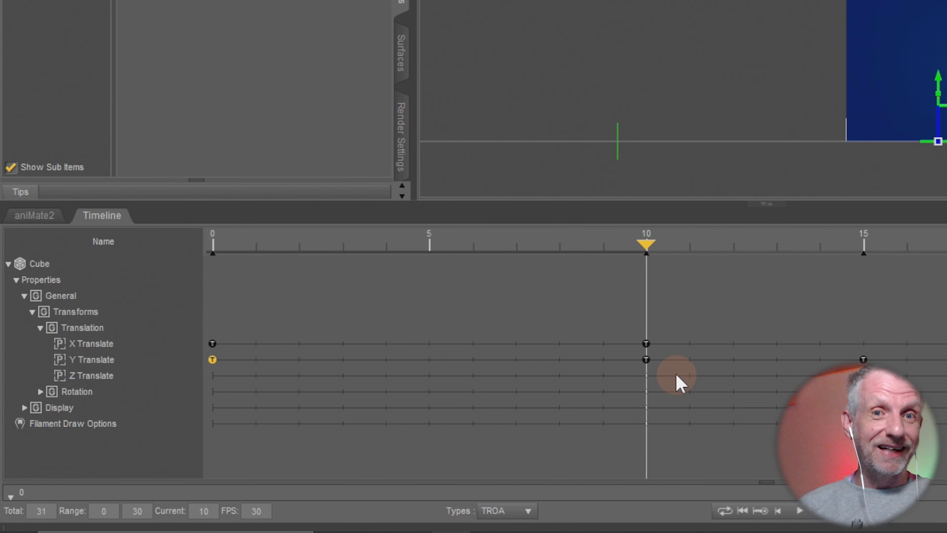
pyautogui.click(646, 359)
pyautogui.click(646, 359)
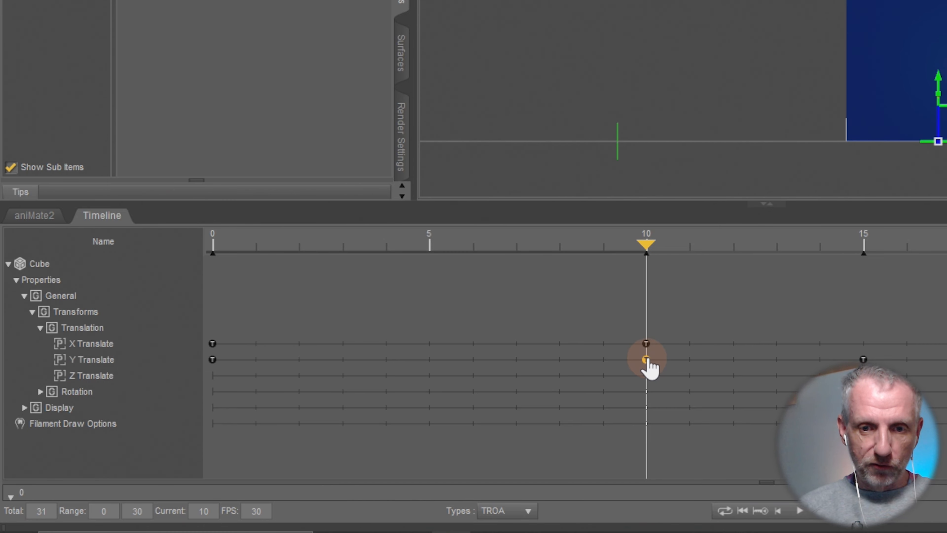
pyautogui.rightClick(646, 360)
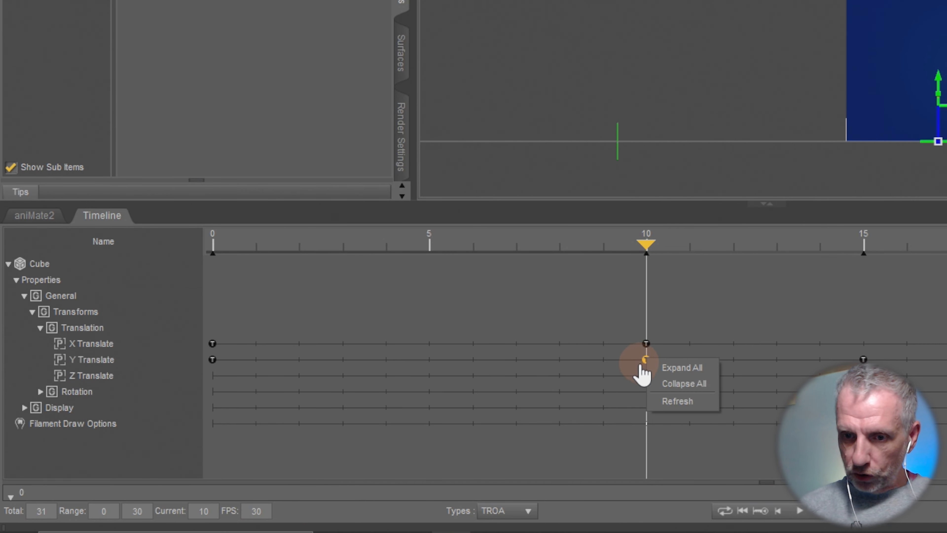
pyautogui.click(640, 366)
pyautogui.click(648, 360)
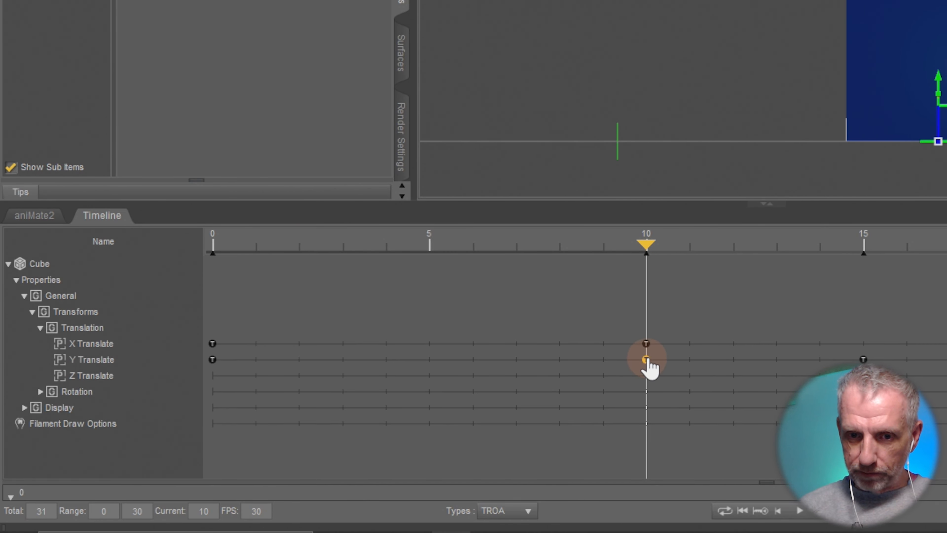
pyautogui.rightClick(646, 360)
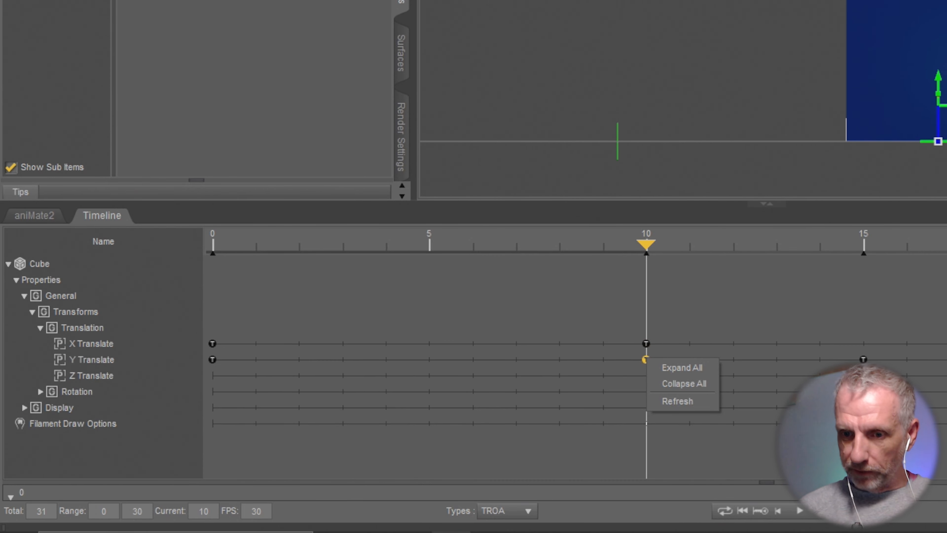
pyautogui.click(603, 405)
# Set the interpolation of the cube's Y Translate key at frame 10 to Linear.
pyautogui.click(646, 360)
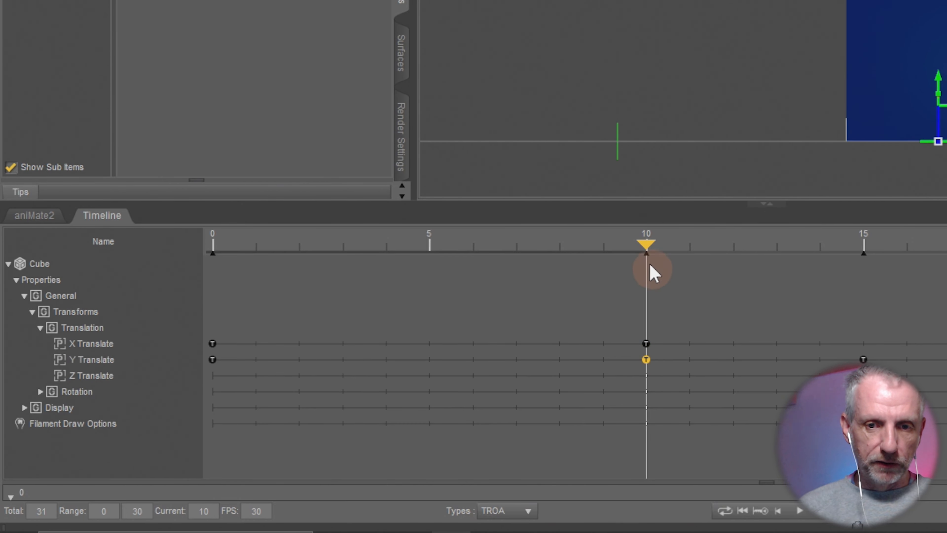
pyautogui.moveTo(653, 383); pyautogui.dragTo(638, 320)
pyautogui.rightClick(649, 345)
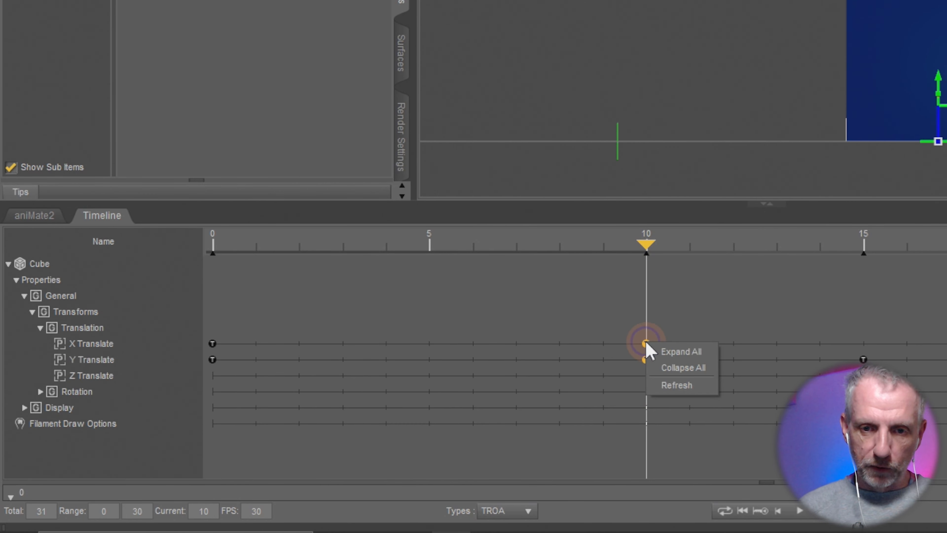
pyautogui.click(642, 250)
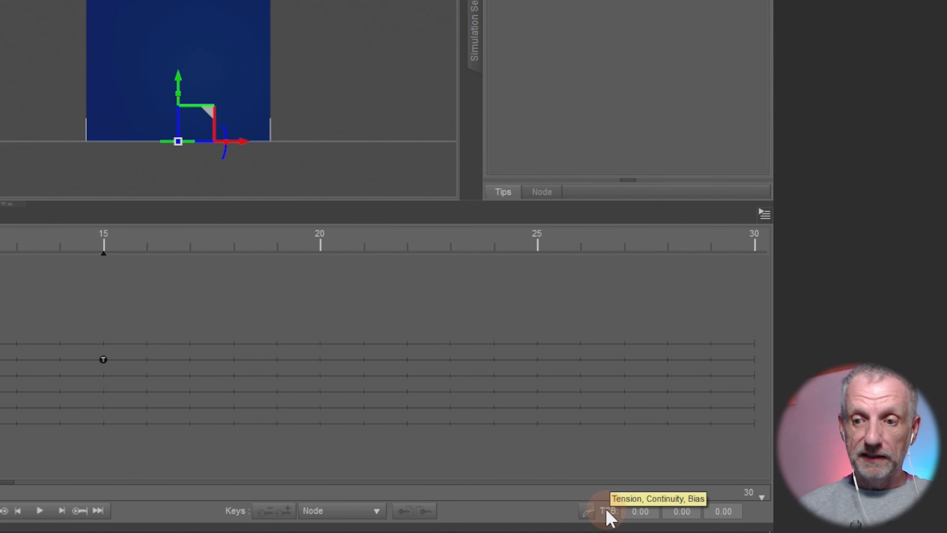
pyautogui.click(592, 510)
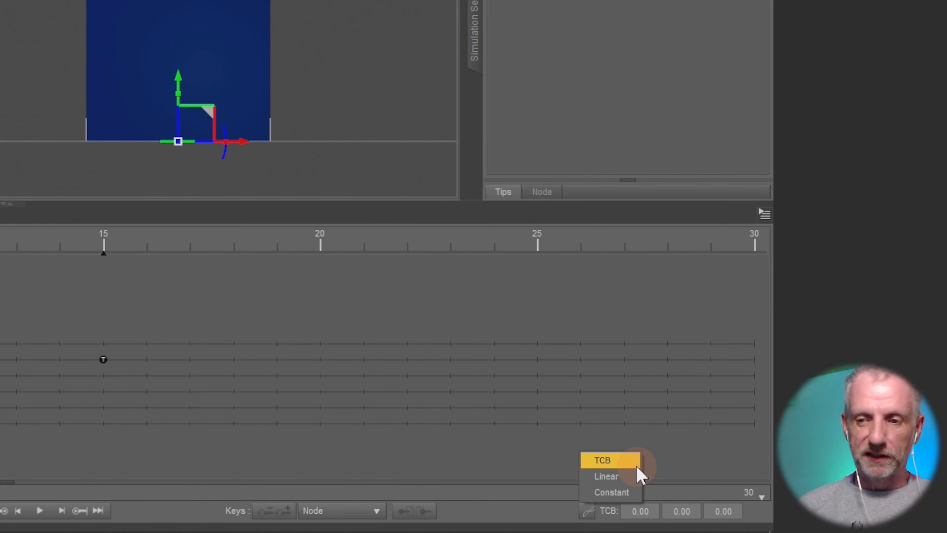
pyautogui.click(628, 480)
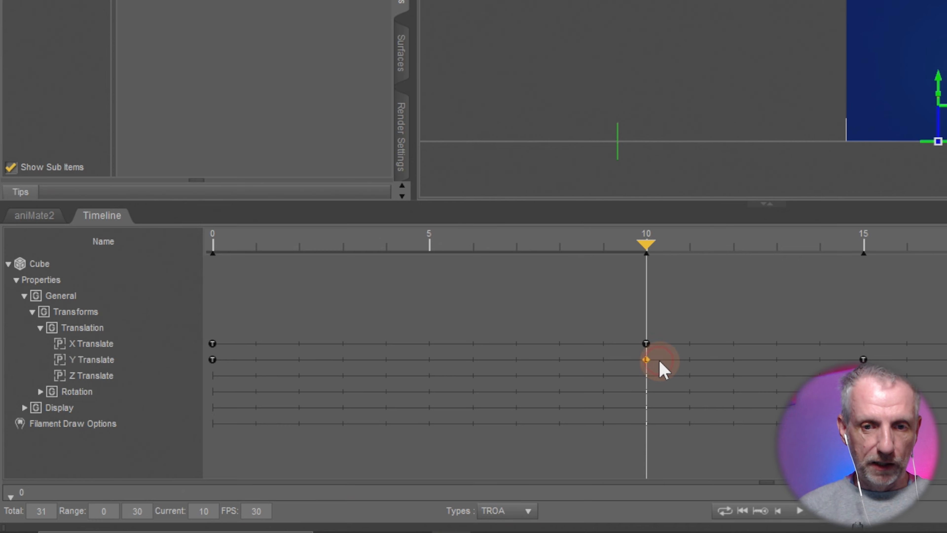
# Try Constant interpolation on the Y Translate key at frame 10, restore Linear and return to frame 0.
pyautogui.moveTo(646, 244)
pyautogui.mouseDown()
pyautogui.moveTo(581, 245)
pyautogui.moveTo(687, 247)
pyautogui.moveTo(643, 253)
pyautogui.mouseUp()
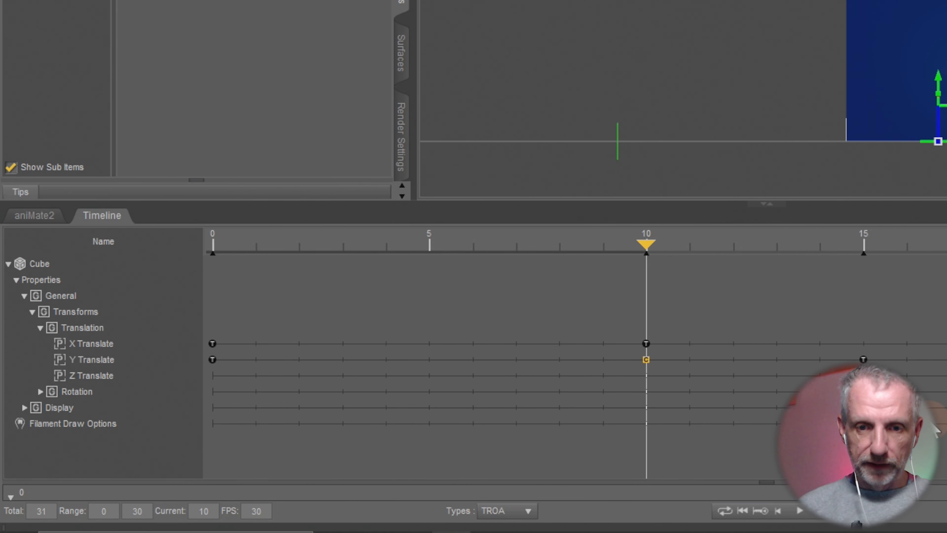
pyautogui.click(650, 366)
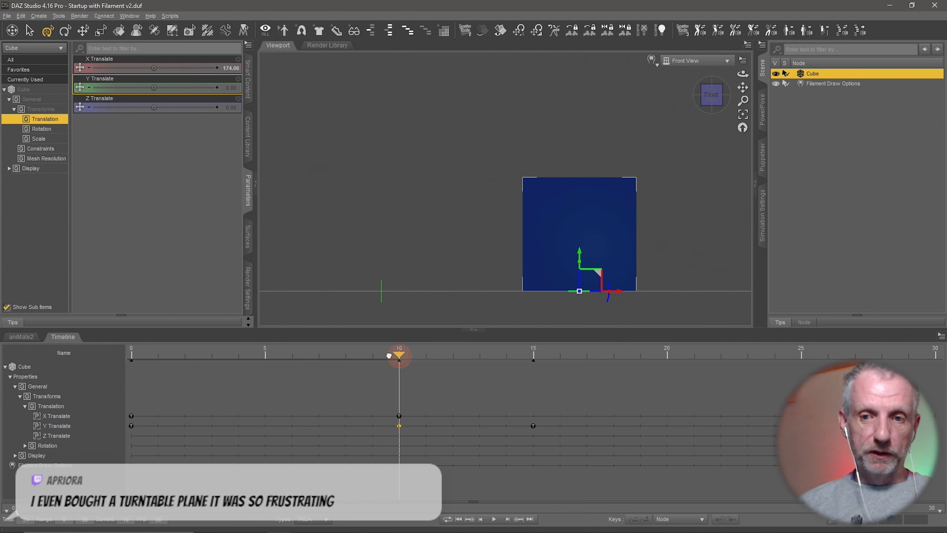
pyautogui.moveTo(389, 354); pyautogui.dragTo(118, 359)
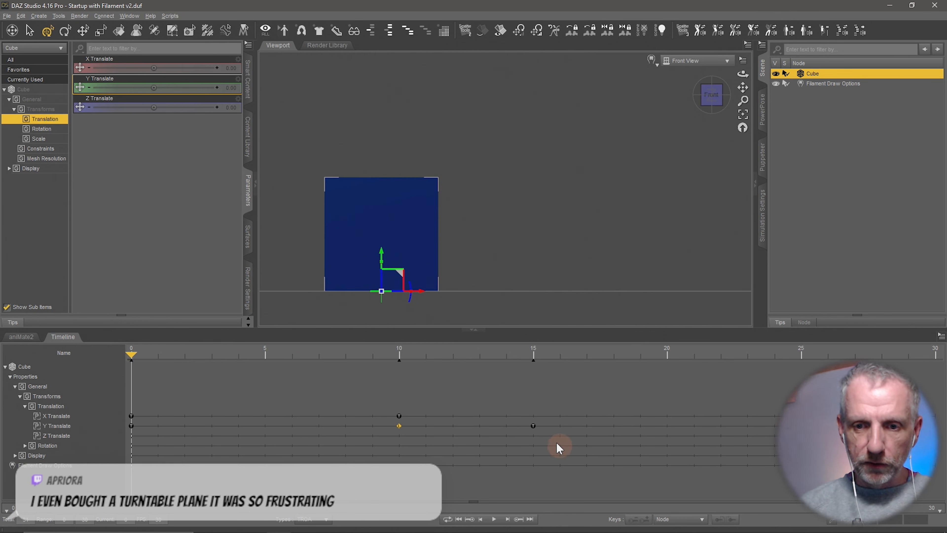
# Set all of the cube's Y Translate keys to Linear interpolation and scrub through the frames to check the motion.
pyautogui.moveTo(558, 445); pyautogui.dragTo(115, 422)
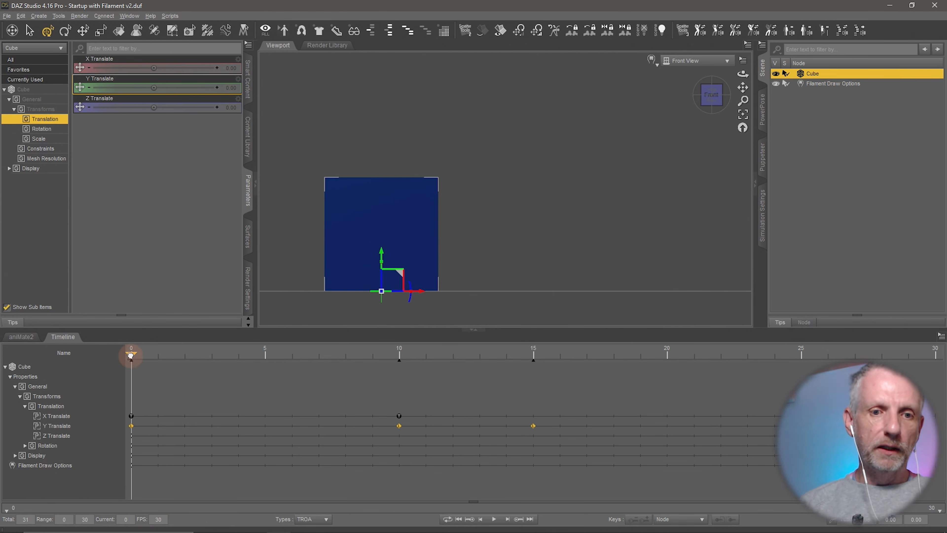
pyautogui.moveTo(130, 355); pyautogui.dragTo(526, 405)
pyautogui.moveTo(484, 405); pyautogui.dragTo(67, 387)
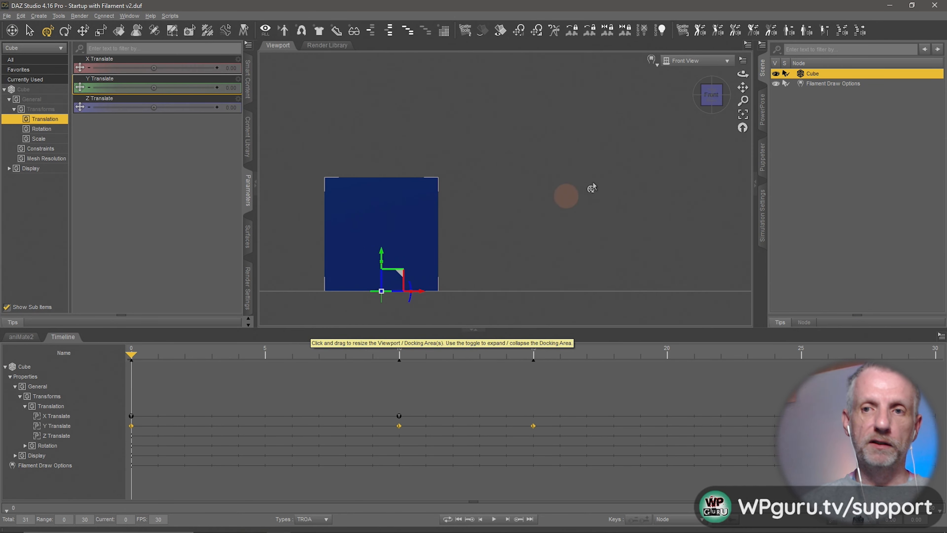
# Delete the cube in Perspective View and enlarge the viewport area.
pyautogui.click(727, 61)
pyautogui.click(727, 71)
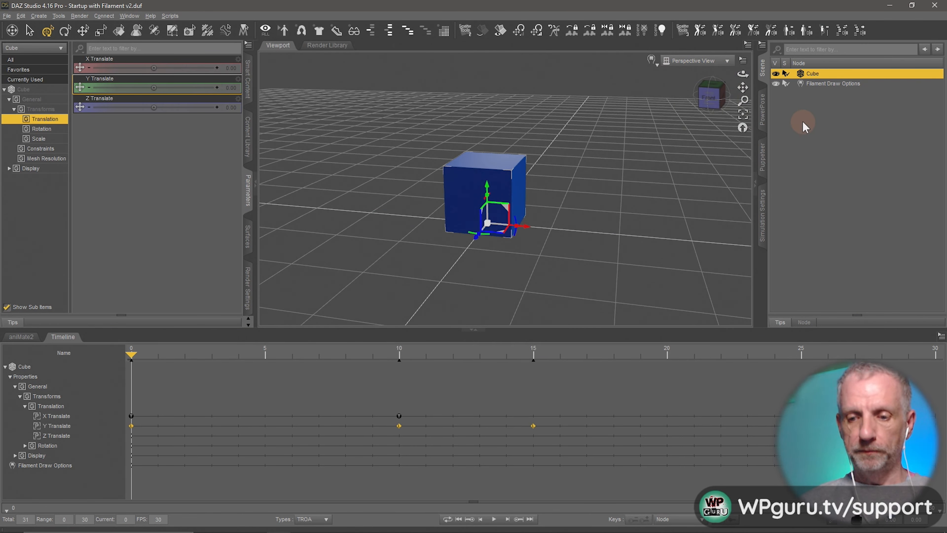
pyautogui.press('Delete')
pyautogui.moveTo(317, 330); pyautogui.dragTo(298, 416)
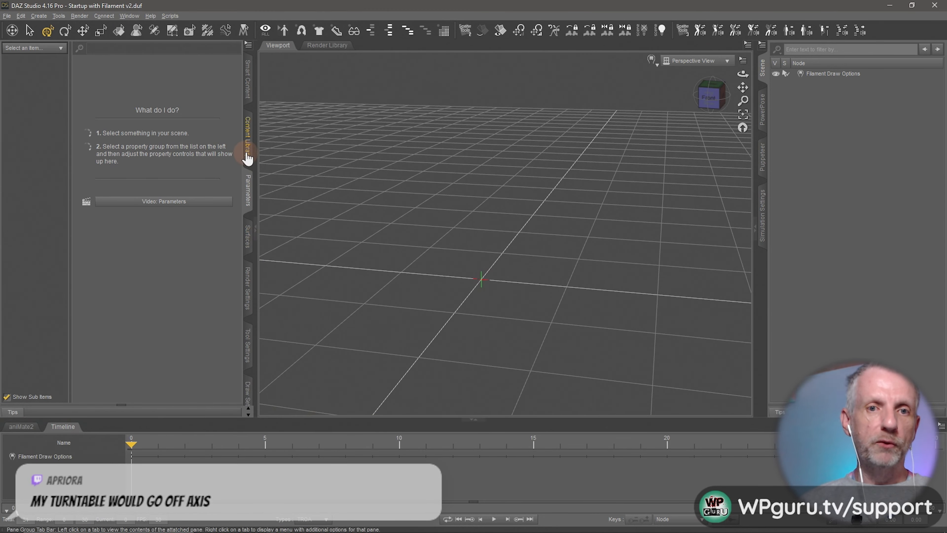
# Load the G8F Tanned figure from the installed Stream Safe Textures for Genesis 3, 8, and 8.1 Female product.
pyautogui.click(247, 89)
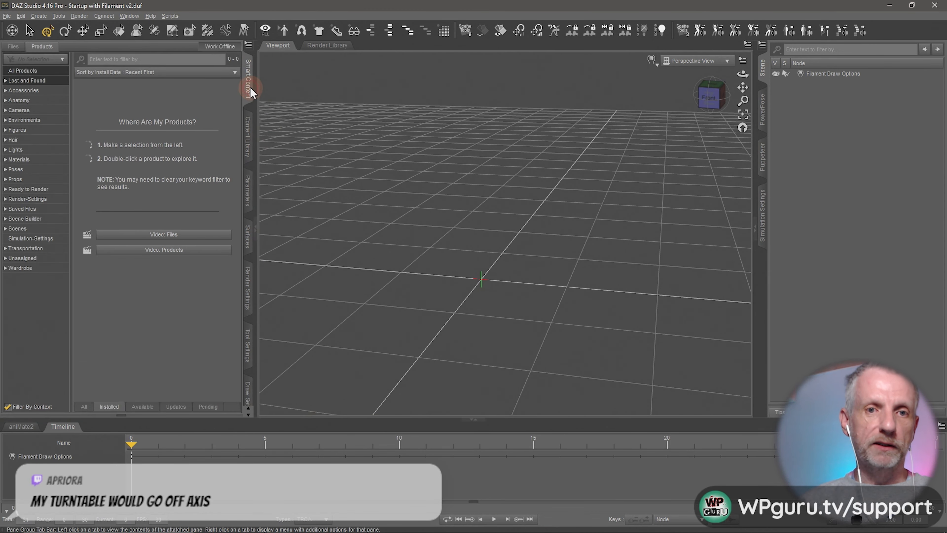
pyautogui.click(38, 129)
pyautogui.scroll(-10, 143, 243)
pyautogui.scroll(-3, 143, 243)
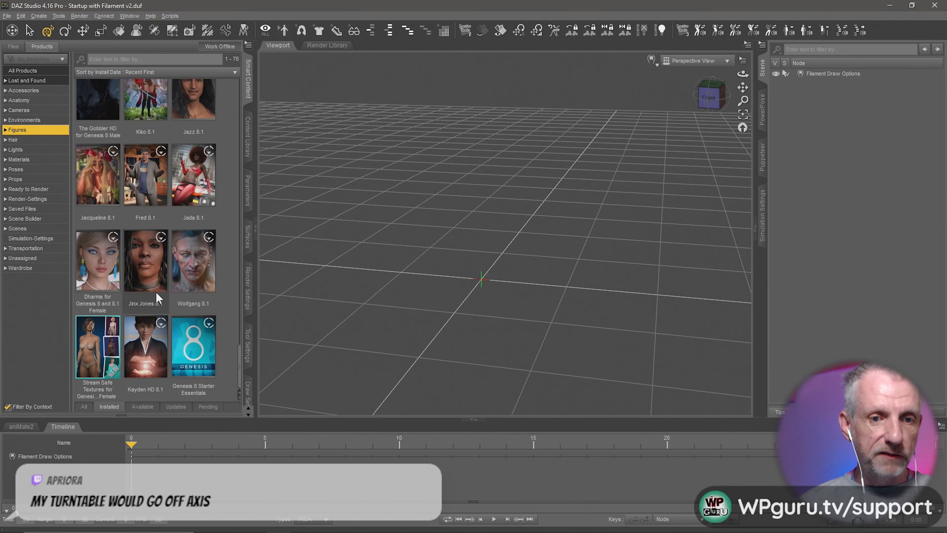
pyautogui.click(88, 356)
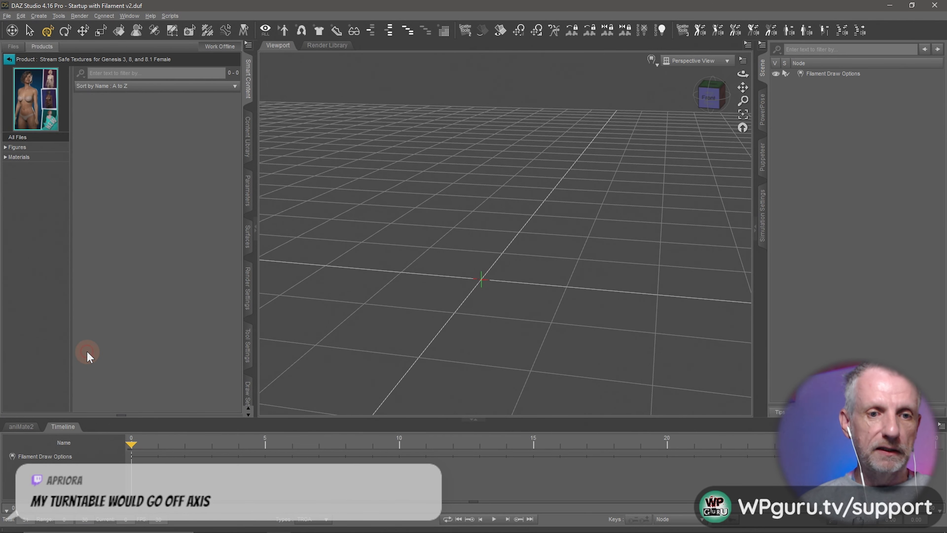
pyautogui.click(52, 148)
pyautogui.click(223, 283)
pyautogui.doubleClick(201, 325)
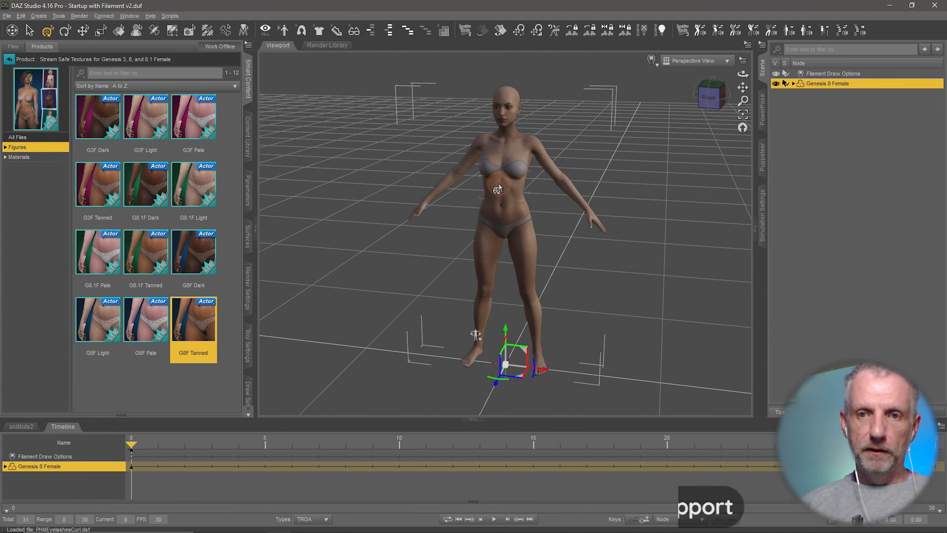
# Find the figure's pose controls matching "nat" and set 3DU Torso Natural Pose to 80%.
pyautogui.click(248, 192)
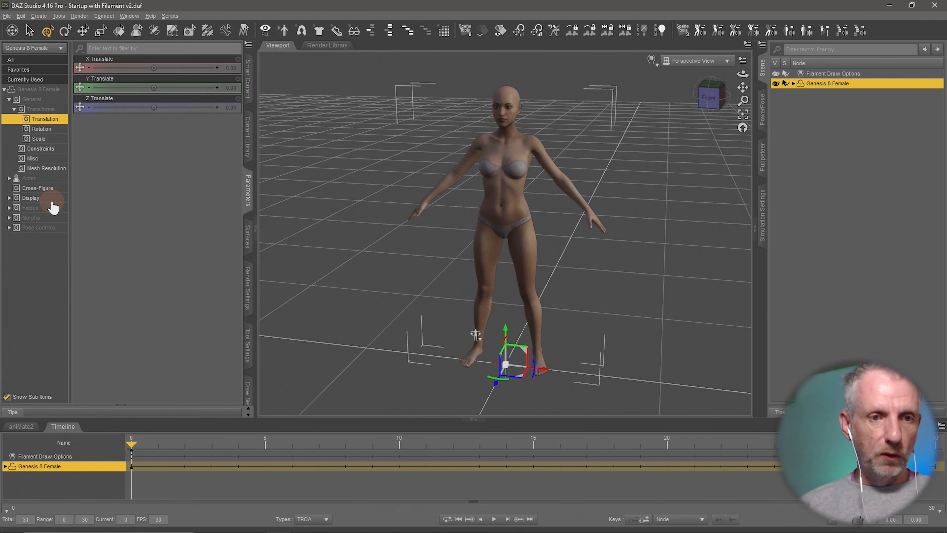
pyautogui.click(175, 49)
pyautogui.write('nat')
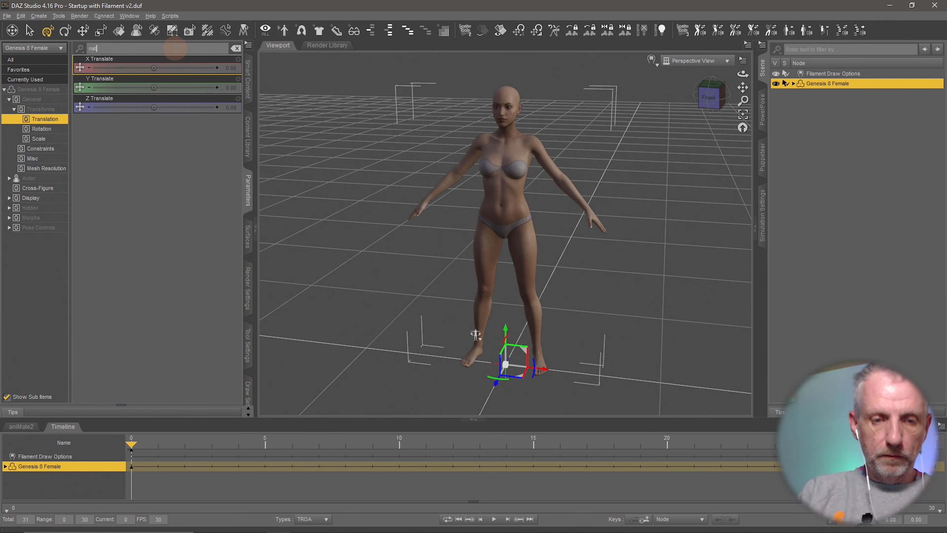
pyautogui.click(41, 227)
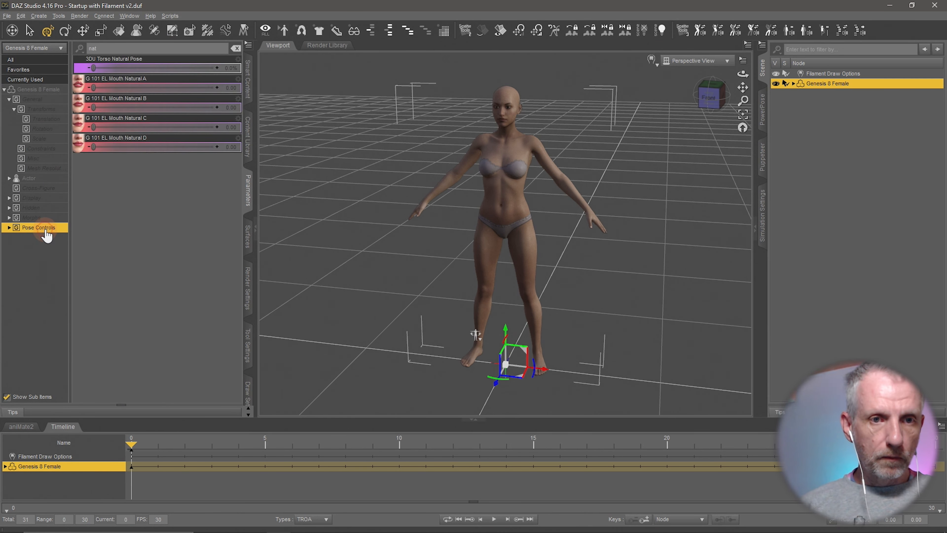
pyautogui.moveTo(150, 75); pyautogui.dragTo(234, 71)
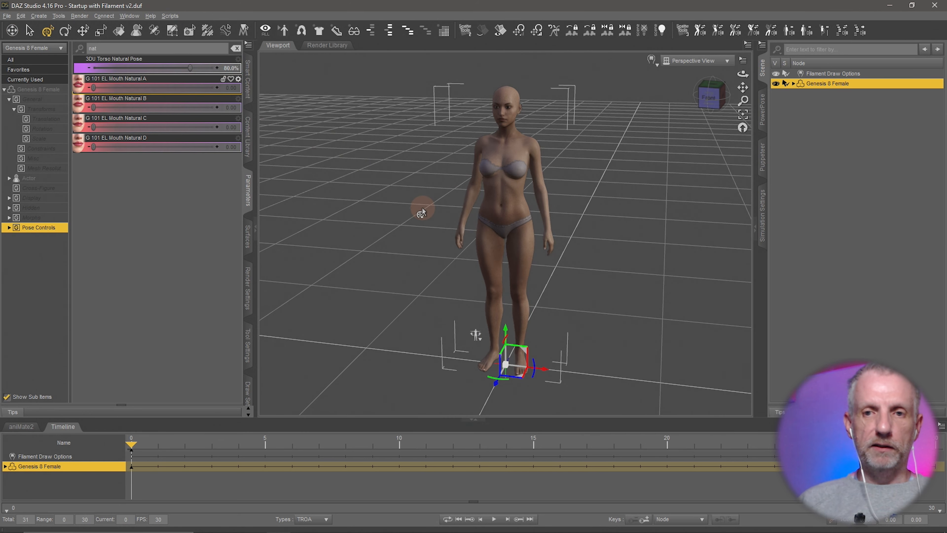
# Create a new camera that copies the active Perspective View, framed on the figure from the thighs up.
pyautogui.keyDown('alt'); pyautogui.moveTo(422, 213); pyautogui.dragTo(435, 229); pyautogui.keyUp('alt')
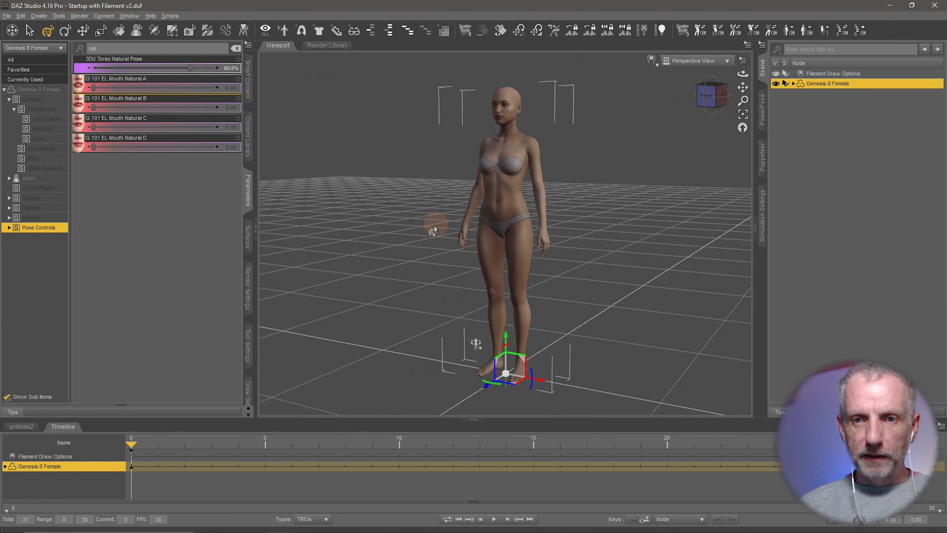
pyautogui.scroll(5, 459, 203)
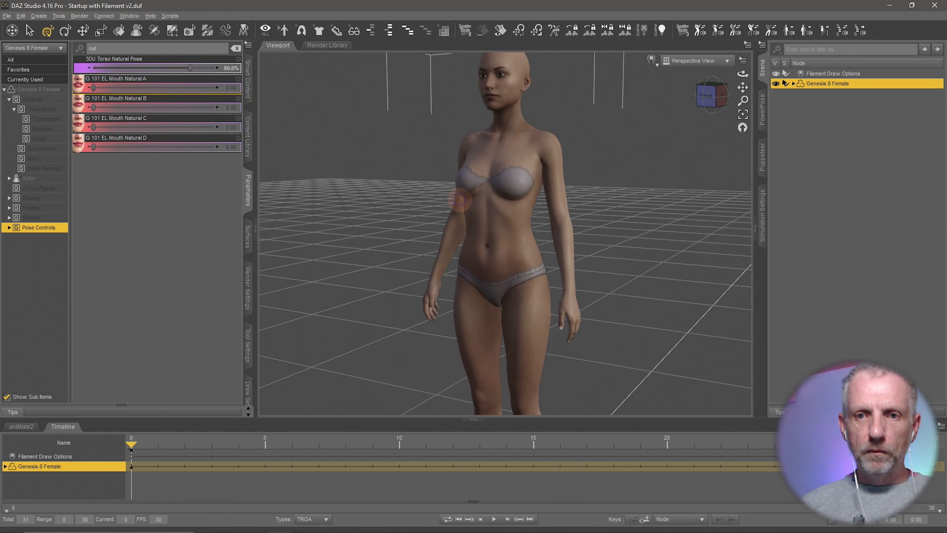
pyautogui.scroll(4, 460, 198)
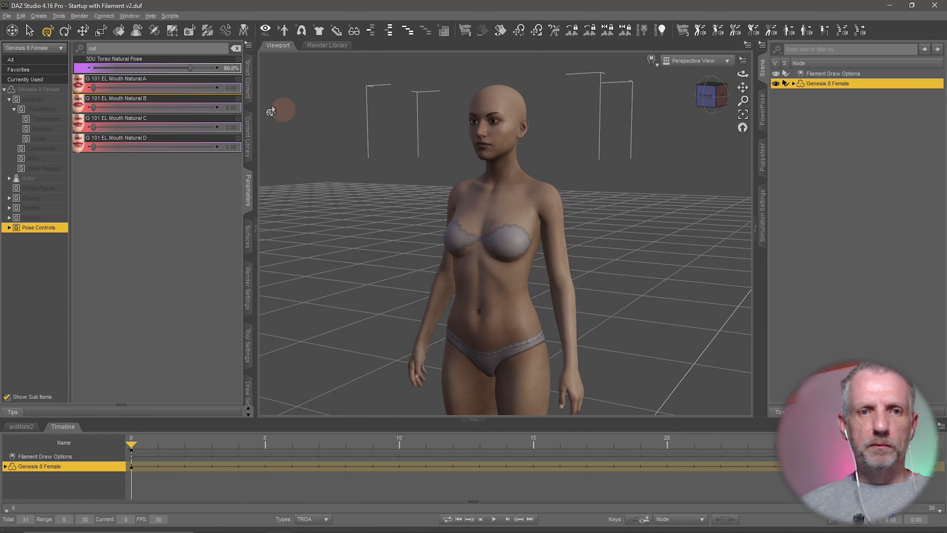
pyautogui.click(38, 16)
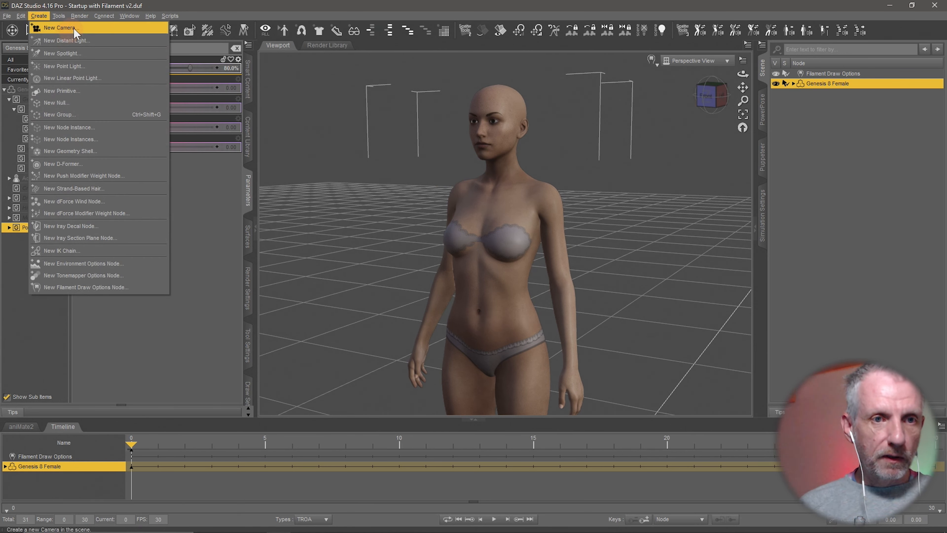
pyautogui.click(61, 27)
pyautogui.click(304, 158)
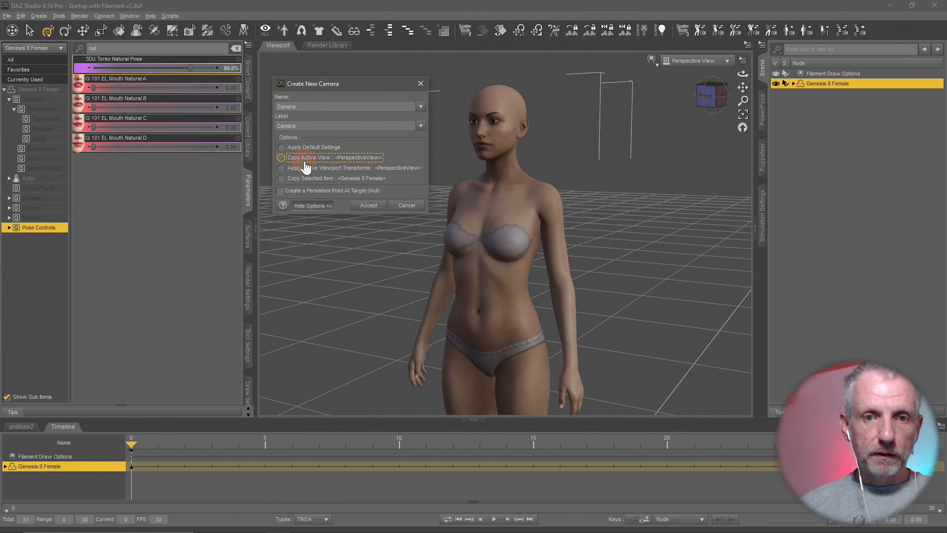
pyautogui.click(369, 205)
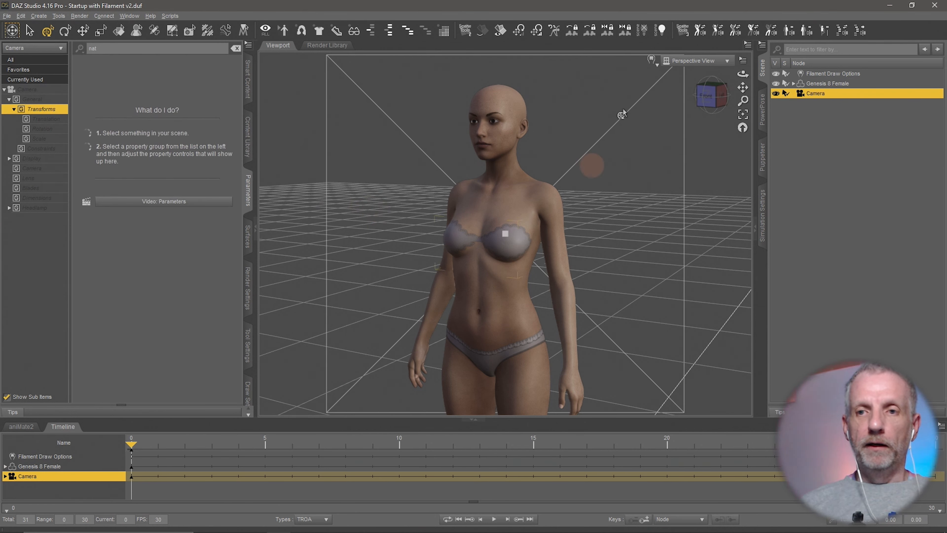
# Look through the new camera, make more room for the Timeline and show the viewport's aspect frame.
pyautogui.click(708, 61)
pyautogui.click(695, 147)
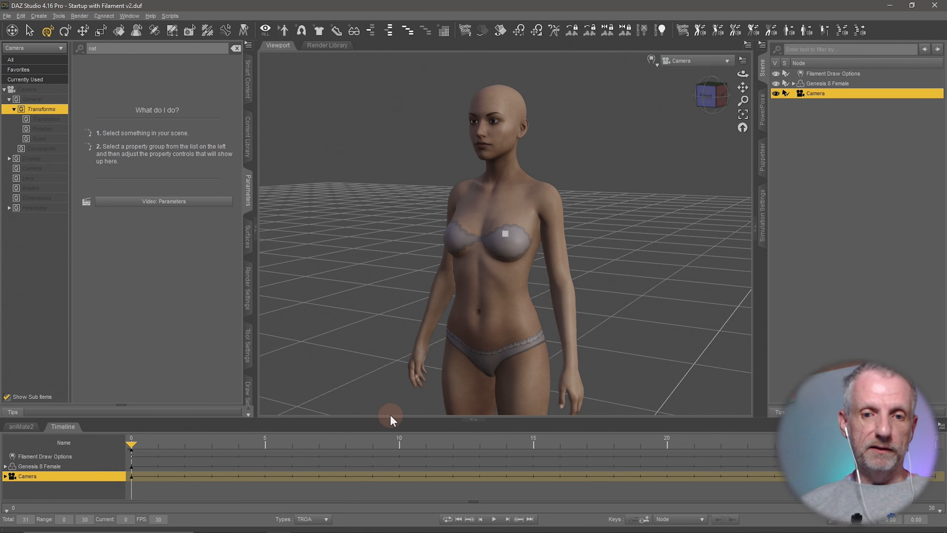
pyautogui.moveTo(387, 417); pyautogui.dragTo(388, 373)
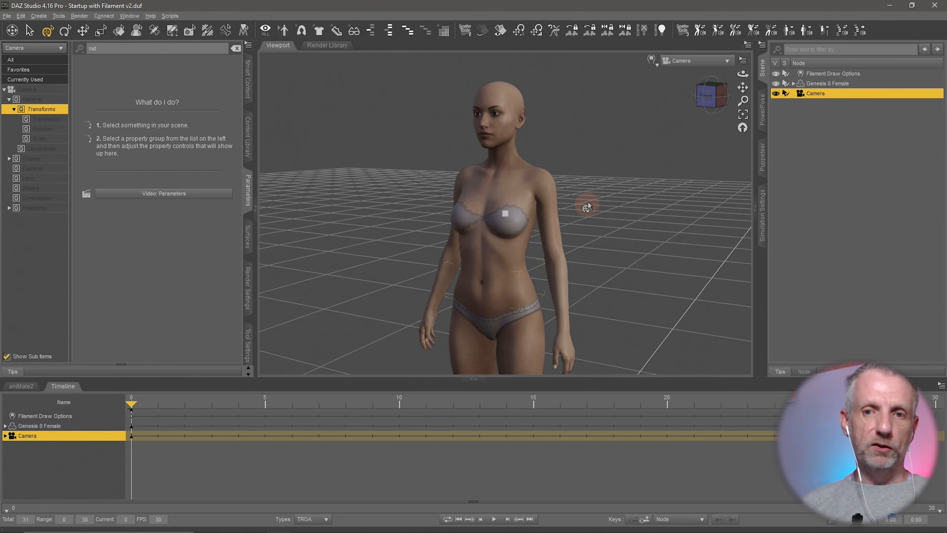
pyautogui.click(743, 62)
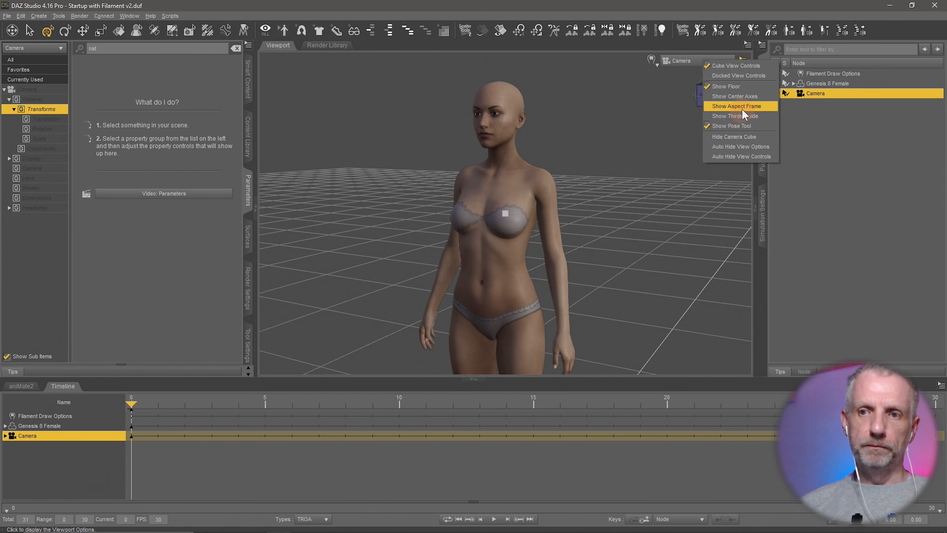
pyautogui.click(745, 117)
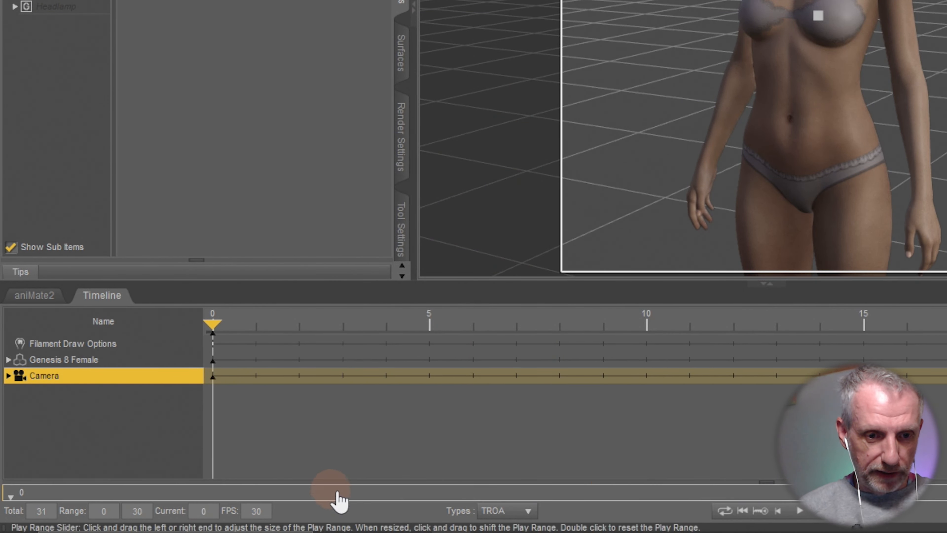
# Set the Timeline's total number of frames to 151.
pyautogui.click(252, 504)
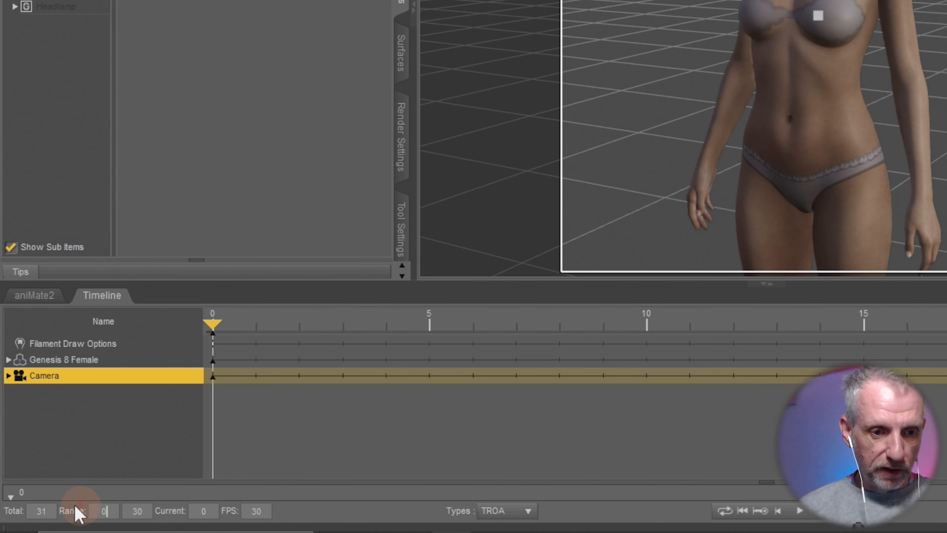
pyautogui.click(53, 510)
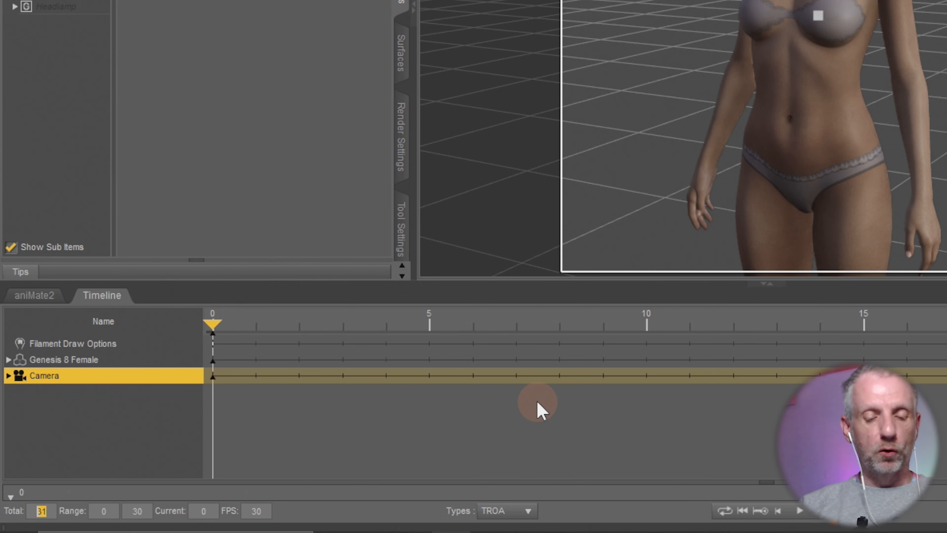
pyautogui.write('151')
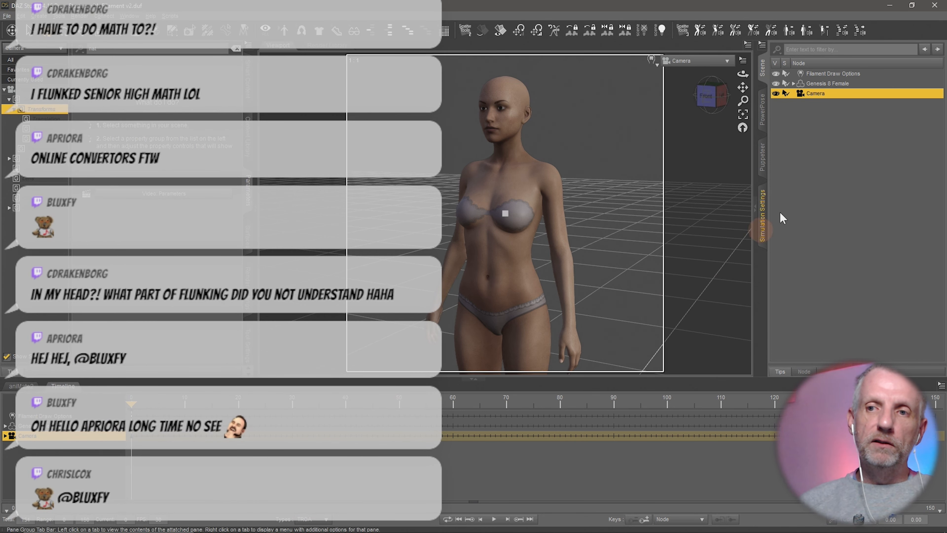
# Select the Genesis 8 Female figure, clear the parameter filter and display the figure's Transforms parameters.
pyautogui.click(827, 83)
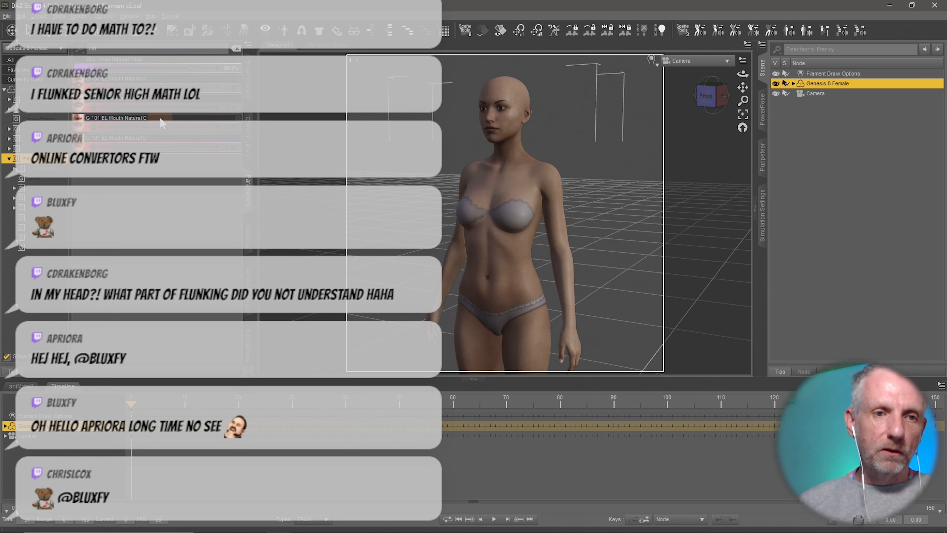
pyautogui.click(236, 49)
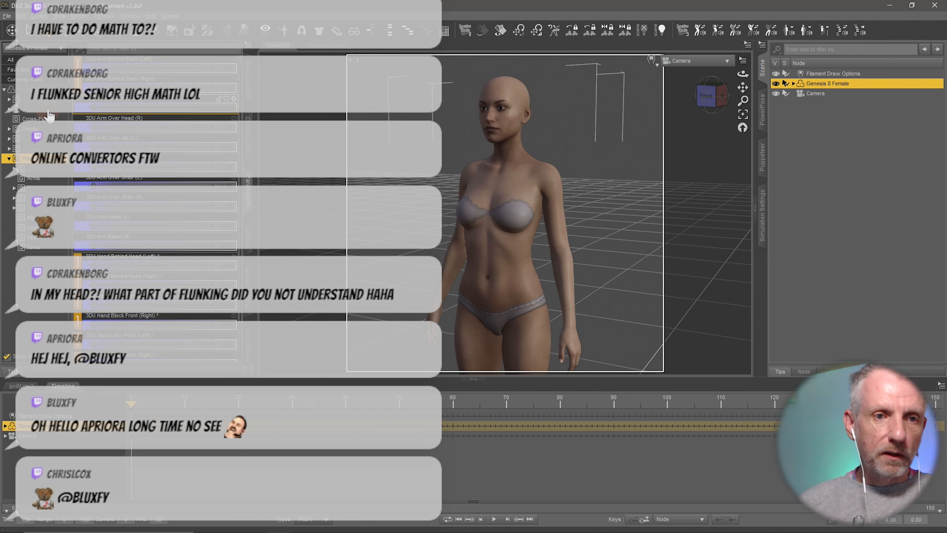
pyautogui.click(39, 99)
pyautogui.click(53, 110)
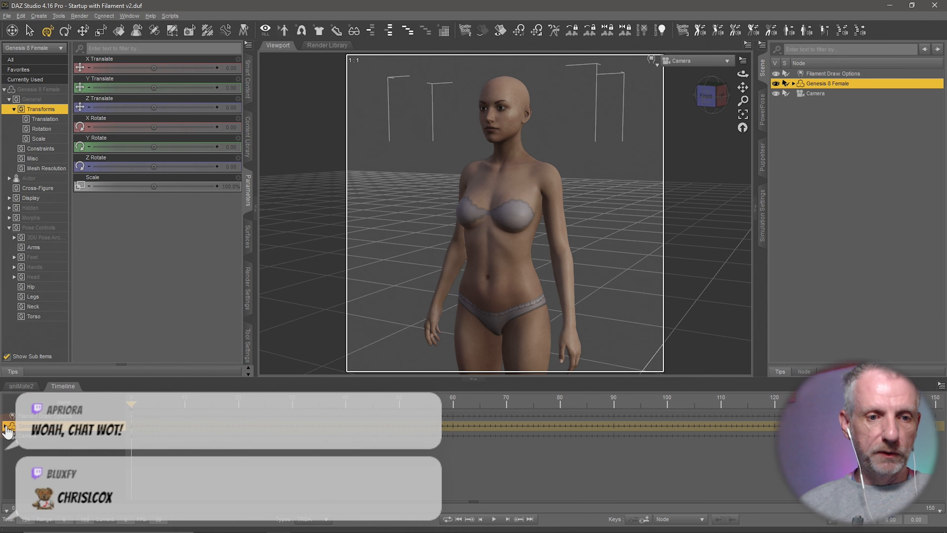
# Expand the Genesis 8 Female's properties in the Timeline down to the individual Translation channels.
pyautogui.click(5, 427)
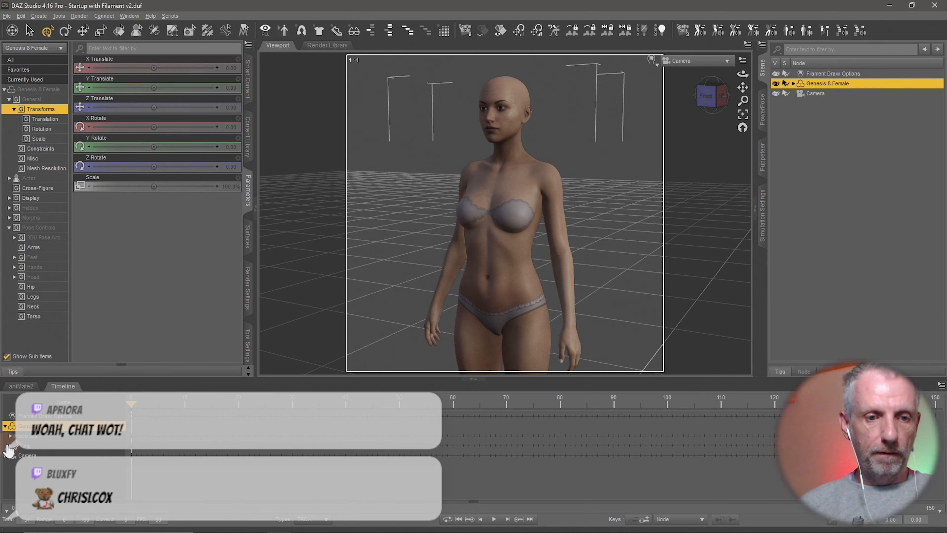
pyautogui.click(10, 435)
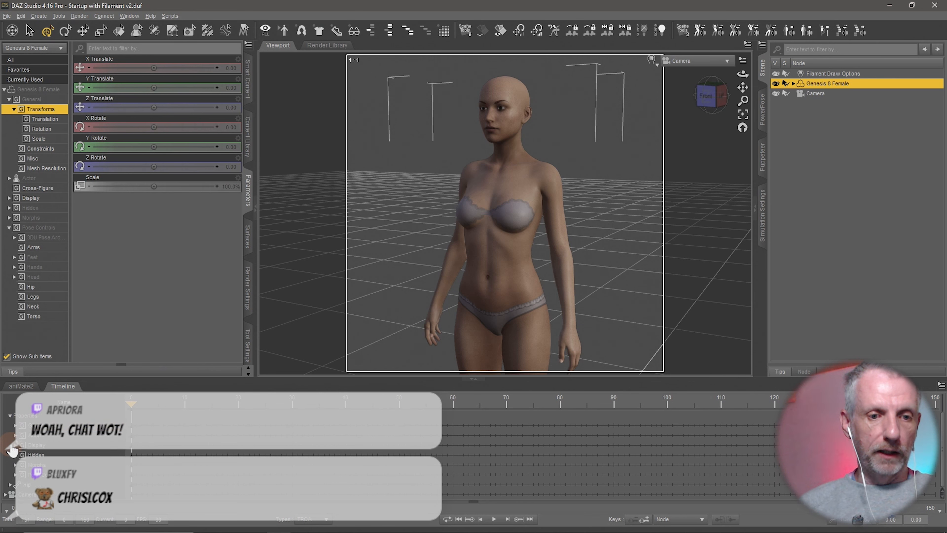
pyautogui.click(15, 426)
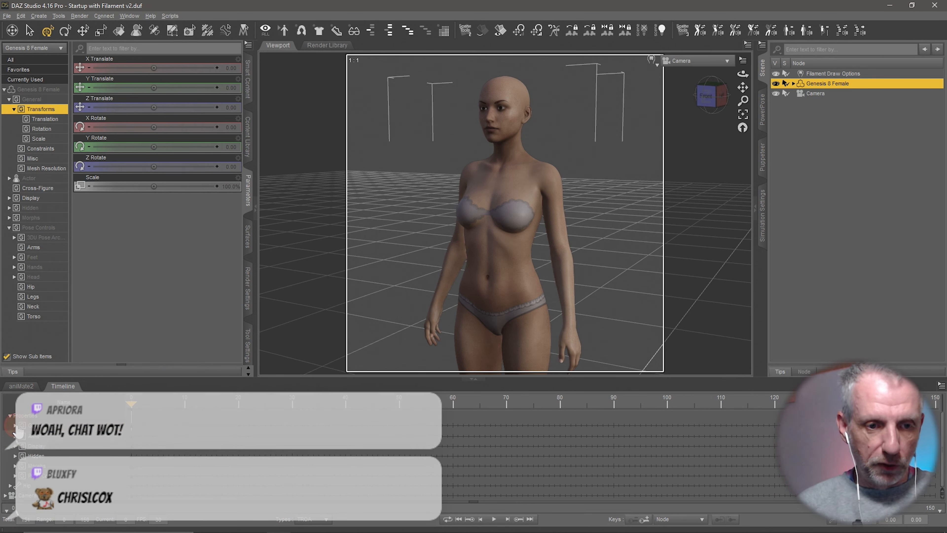
pyautogui.click(20, 435)
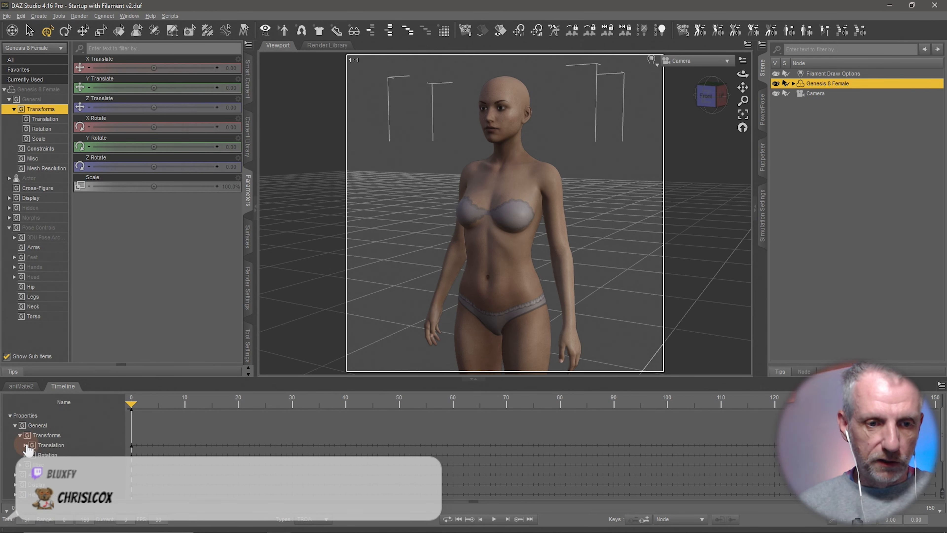
pyautogui.click(25, 445)
pyautogui.click(138, 451)
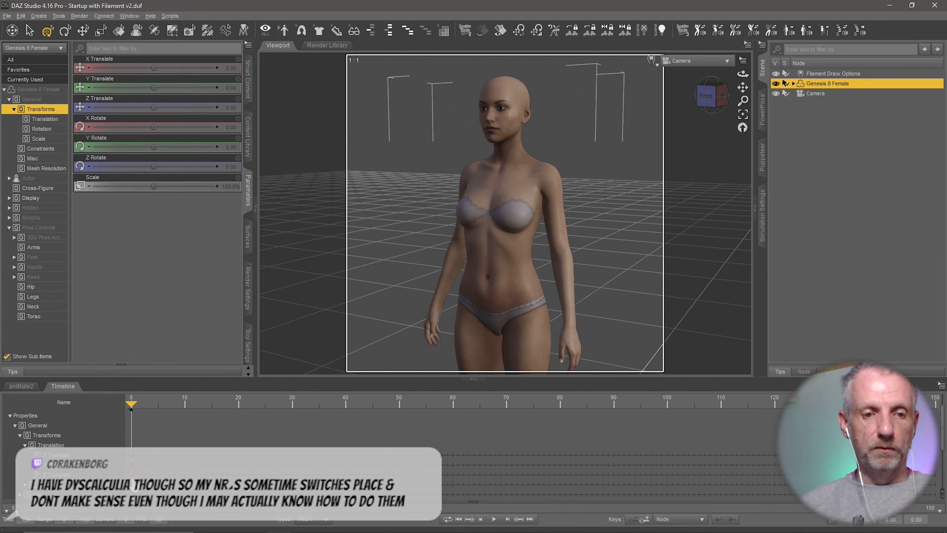
# Key a full turn of the figure by setting its Y Rotate to 359 at frame 150.
pyautogui.click(148, 411)
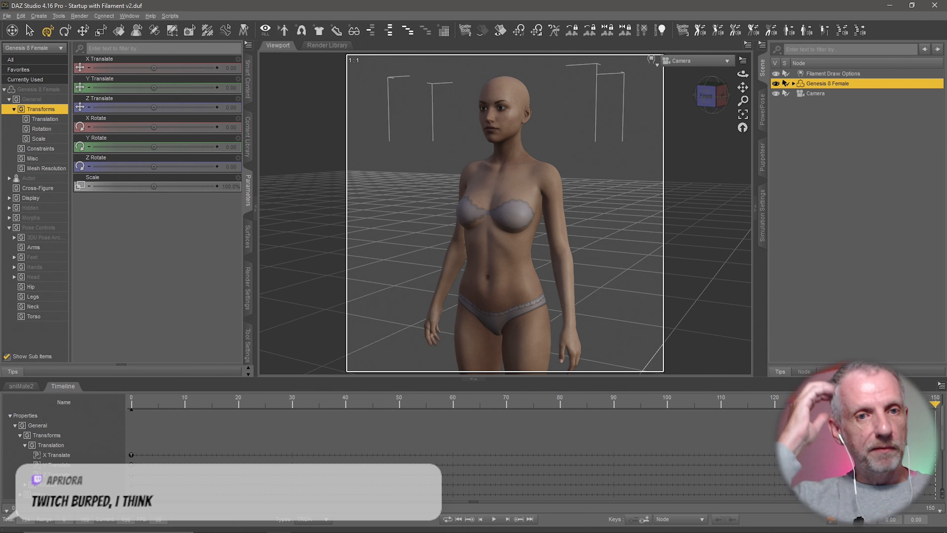
pyautogui.click(376, 434)
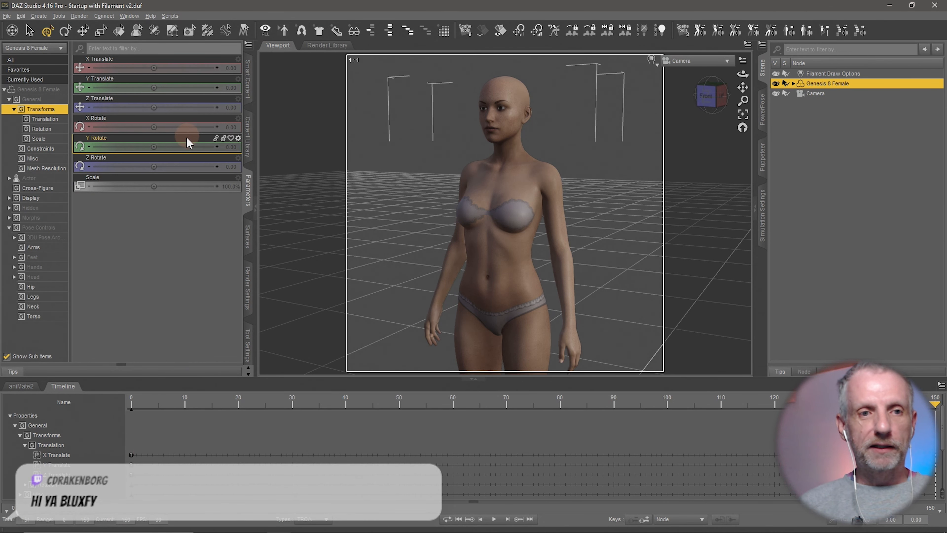
pyautogui.click(54, 130)
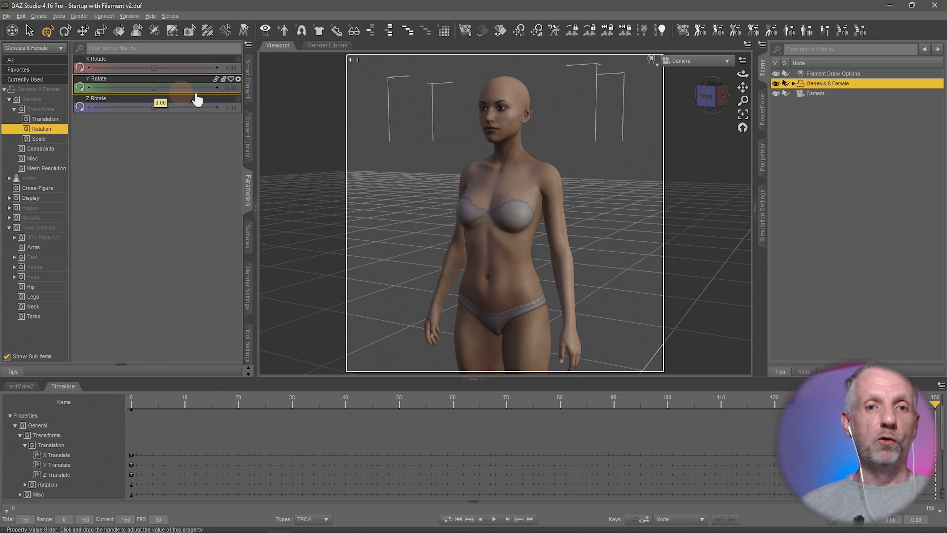
pyautogui.click(232, 89)
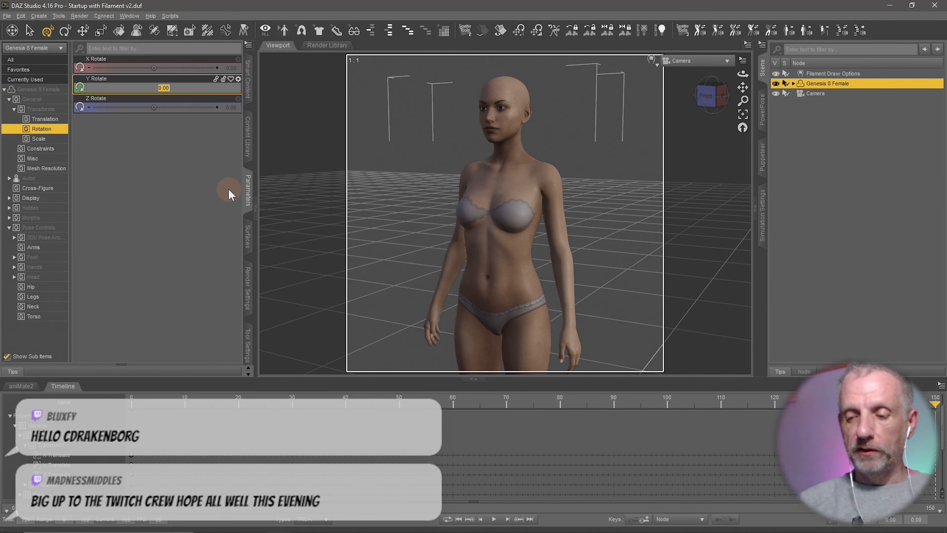
pyautogui.write('359')
pyautogui.press('Return')
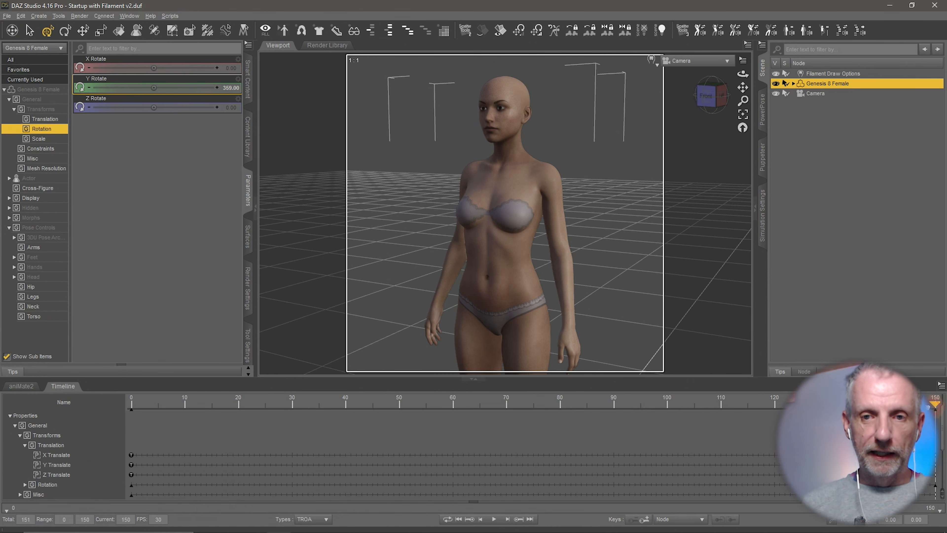
# Return to frame 0, reveal and select the figure's Y Rotate track in the Timeline, and play the animation briefly.
pyautogui.moveTo(936, 405); pyautogui.dragTo(125, 457)
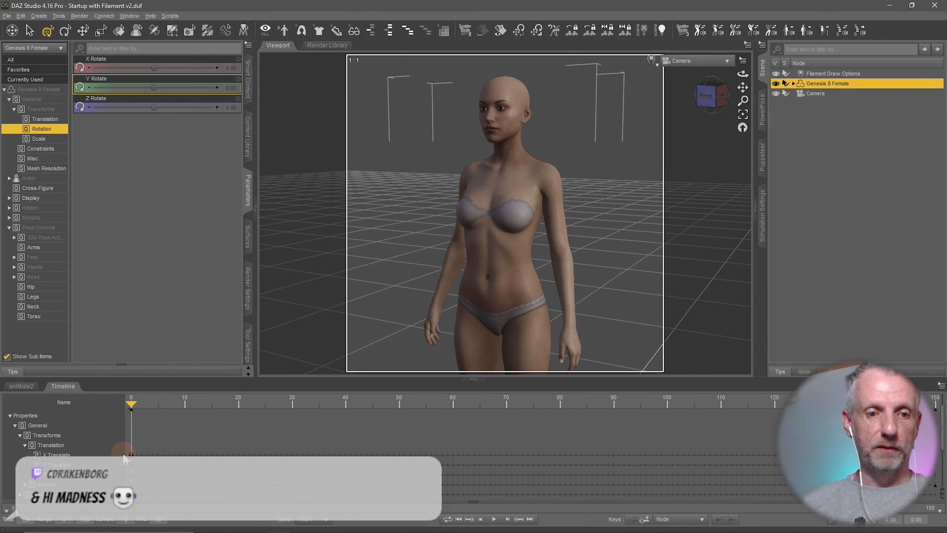
pyautogui.click(22, 447)
pyautogui.click(25, 446)
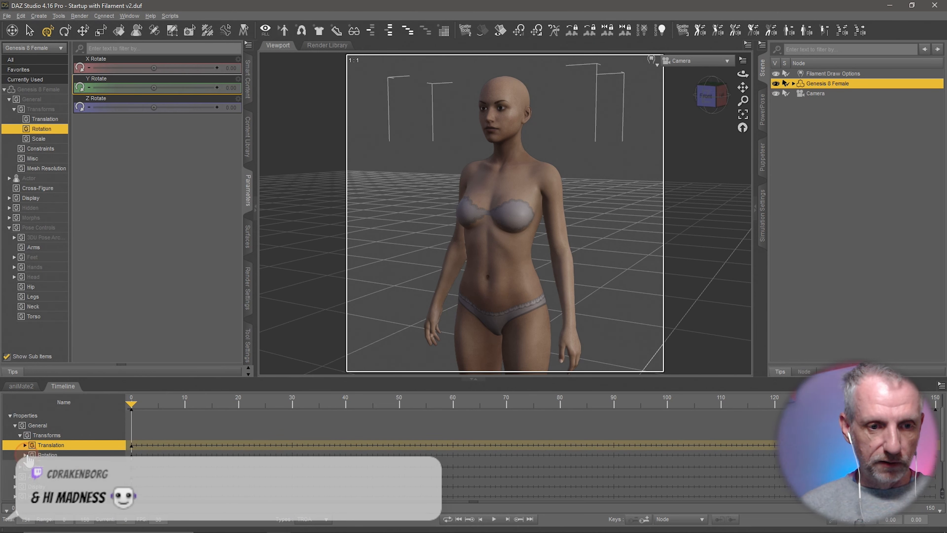
pyautogui.click(64, 475)
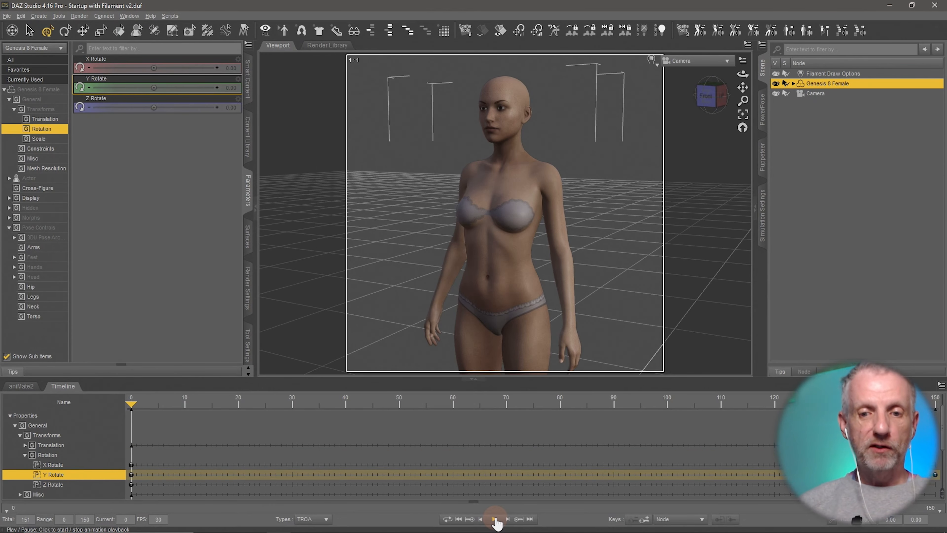
pyautogui.click(39, 510)
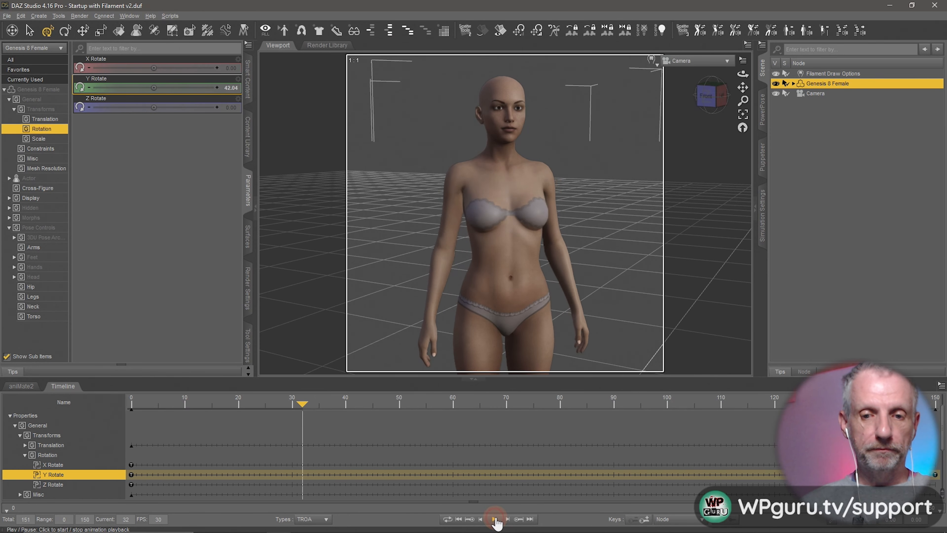
pyautogui.click(494, 519)
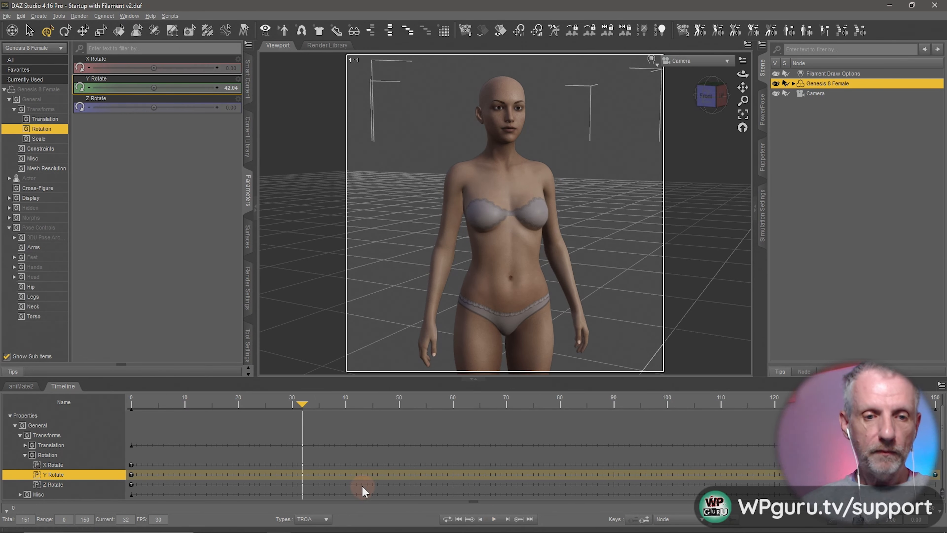
# Set the Y Rotate keys at frames 0 and 150 to Linear interpolation, play the turn and return to frame 0.
pyautogui.click(131, 474)
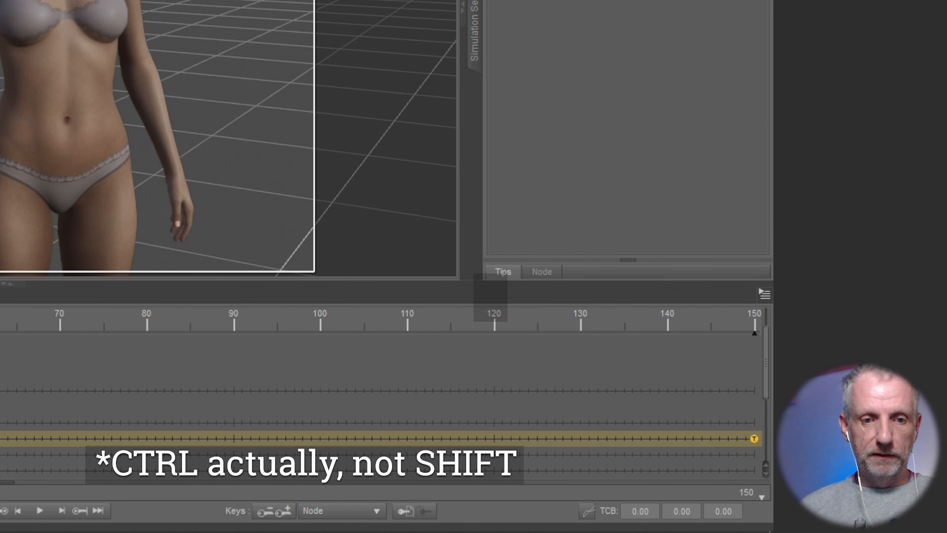
pyautogui.click(587, 511)
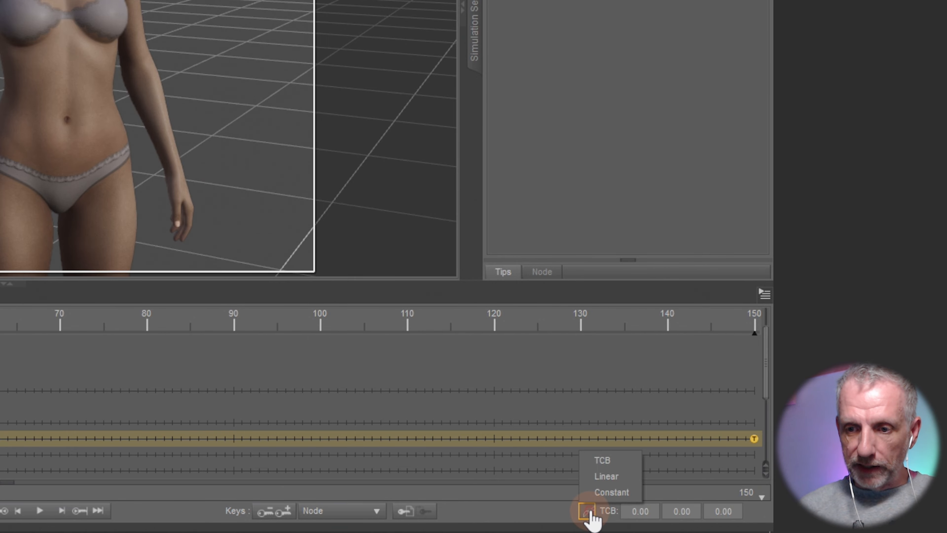
pyautogui.click(612, 476)
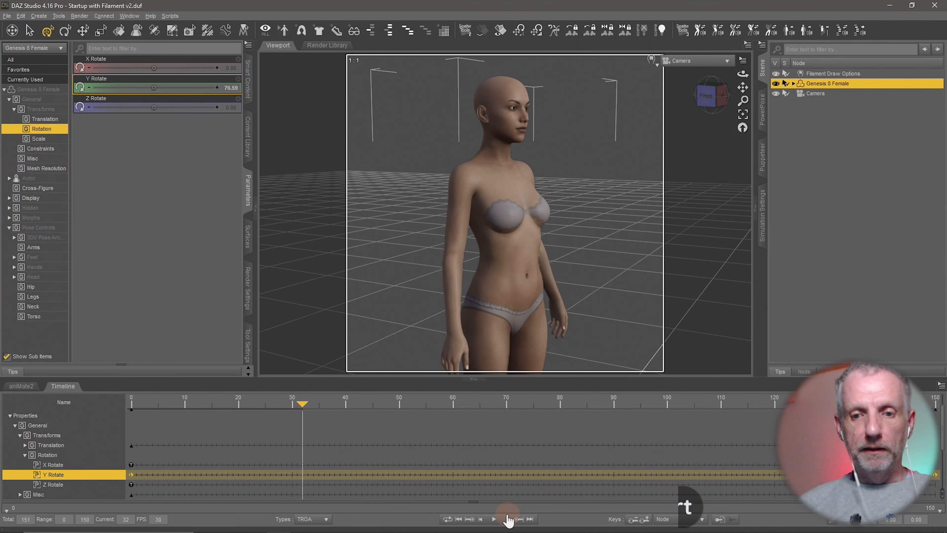
pyautogui.click(494, 520)
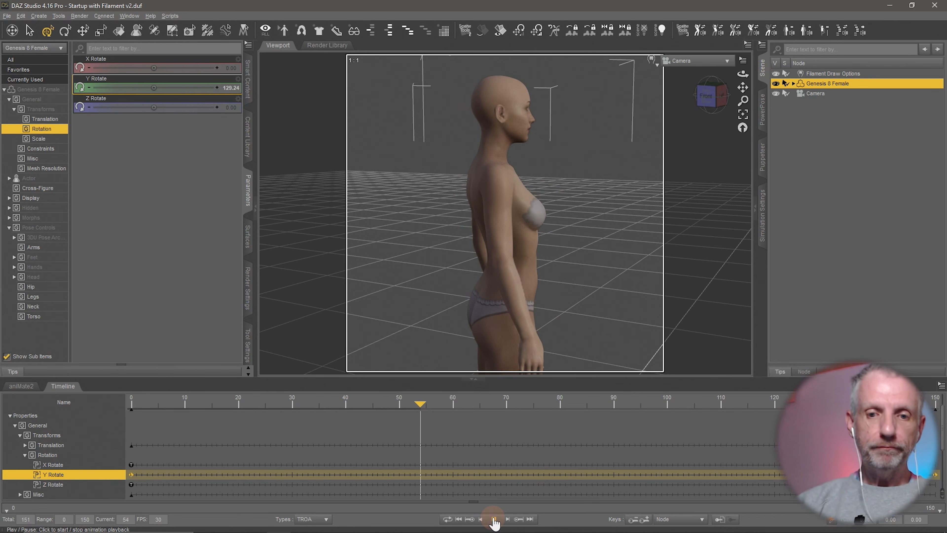
pyautogui.click(458, 519)
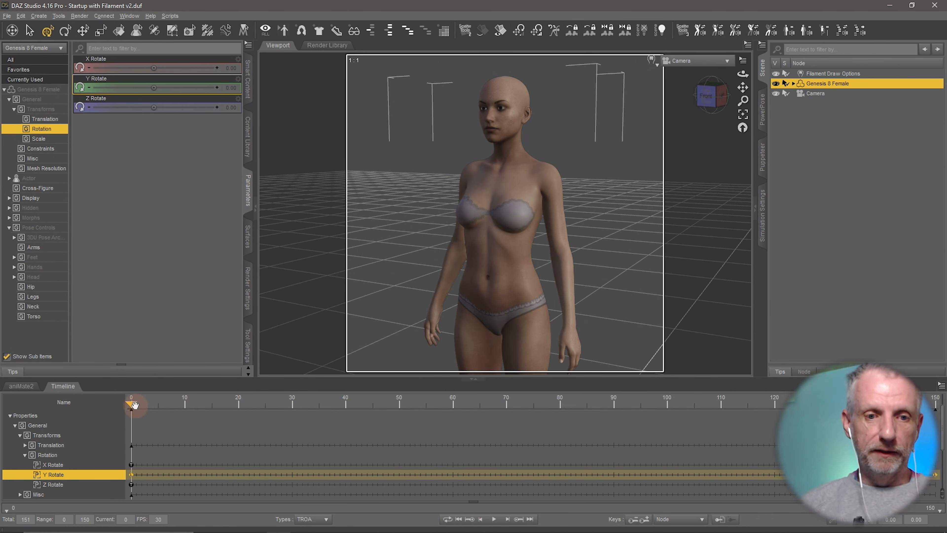
# Reverse the turn's direction by setting the figure's Y Rotate to -359 at frame 150.
pyautogui.moveTo(151, 409); pyautogui.dragTo(945, 440)
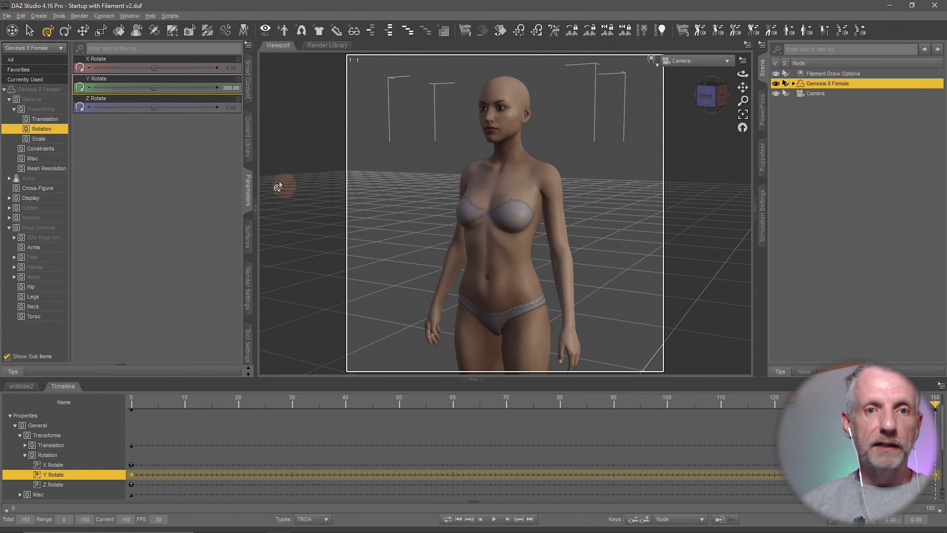
pyautogui.click(232, 88)
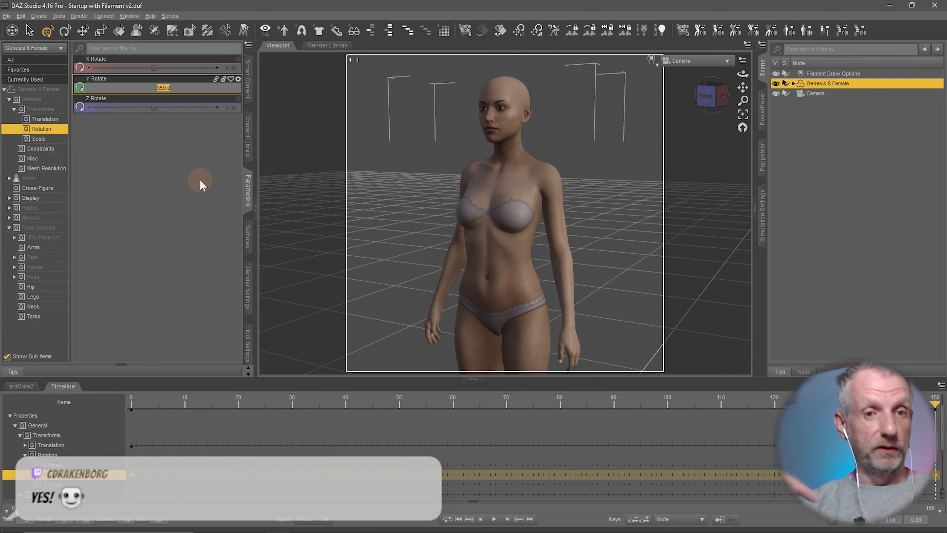
pyautogui.write('-359')
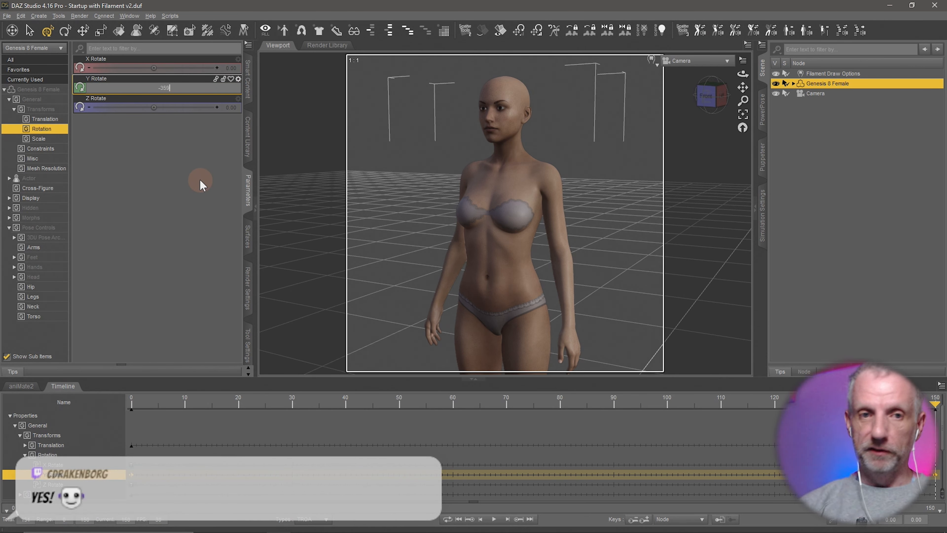
pyautogui.press('Return')
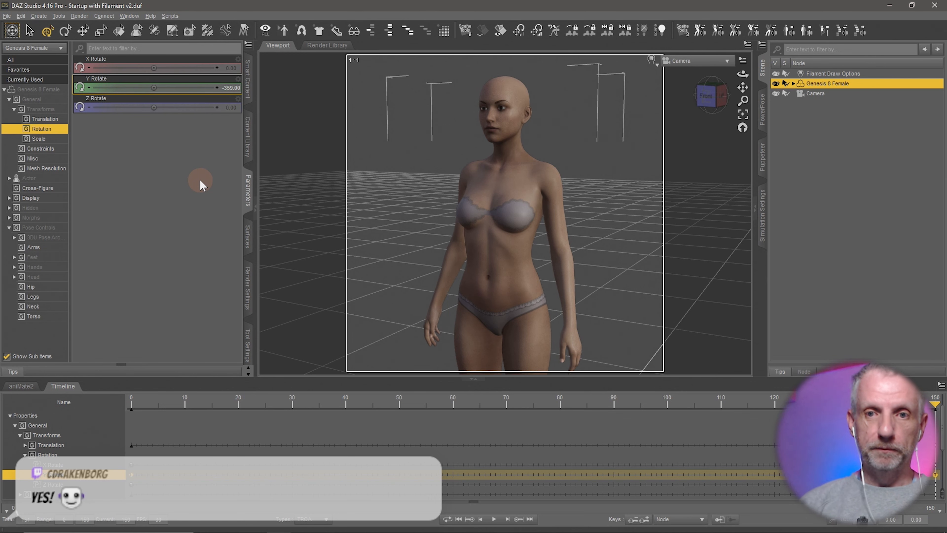
# Play back the reversed rotation, stop it and scrub the animation back to frame 0.
pyautogui.click(493, 519)
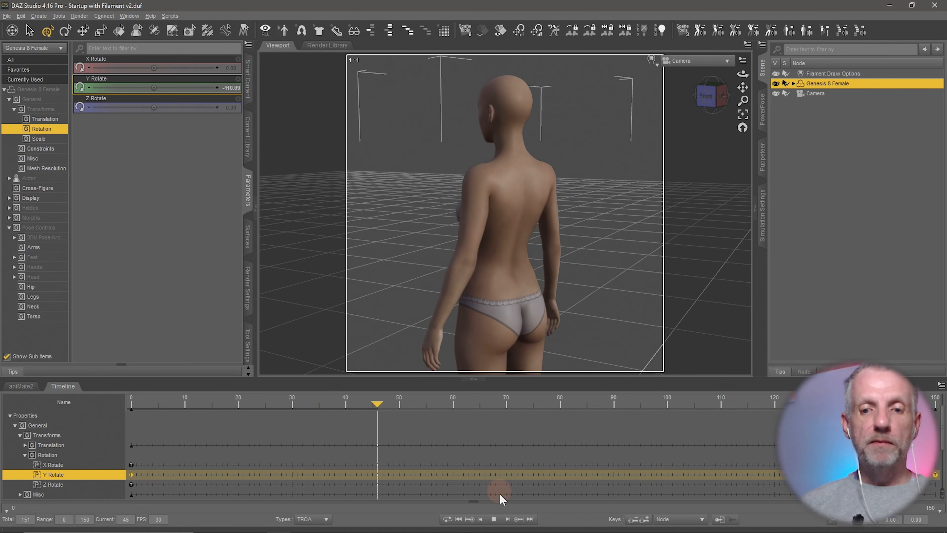
pyautogui.click(494, 519)
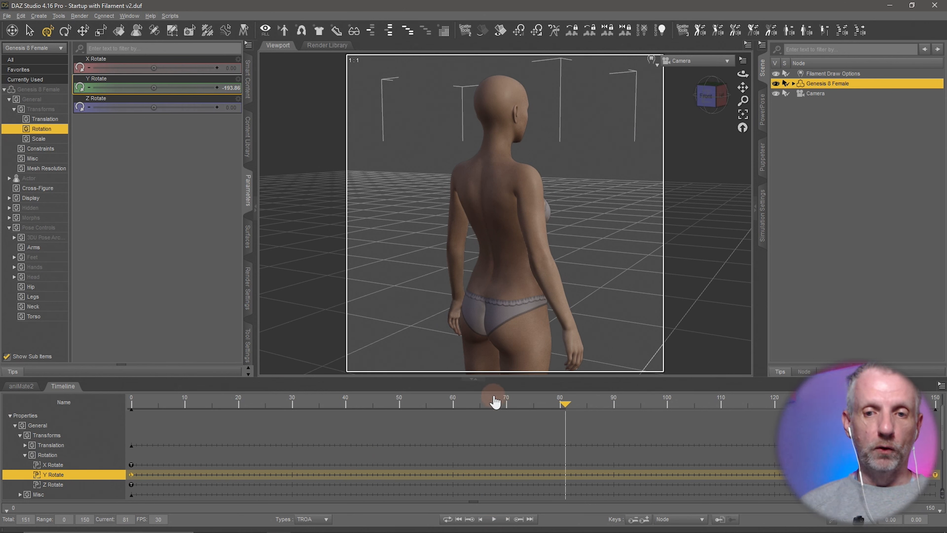
pyautogui.click(495, 402)
pyautogui.click(194, 404)
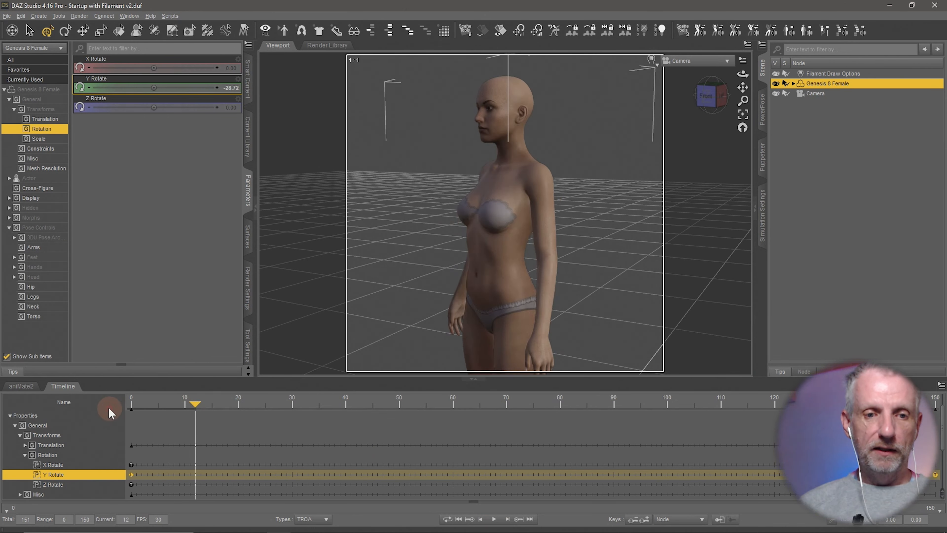
pyautogui.moveTo(171, 405); pyautogui.dragTo(104, 403)
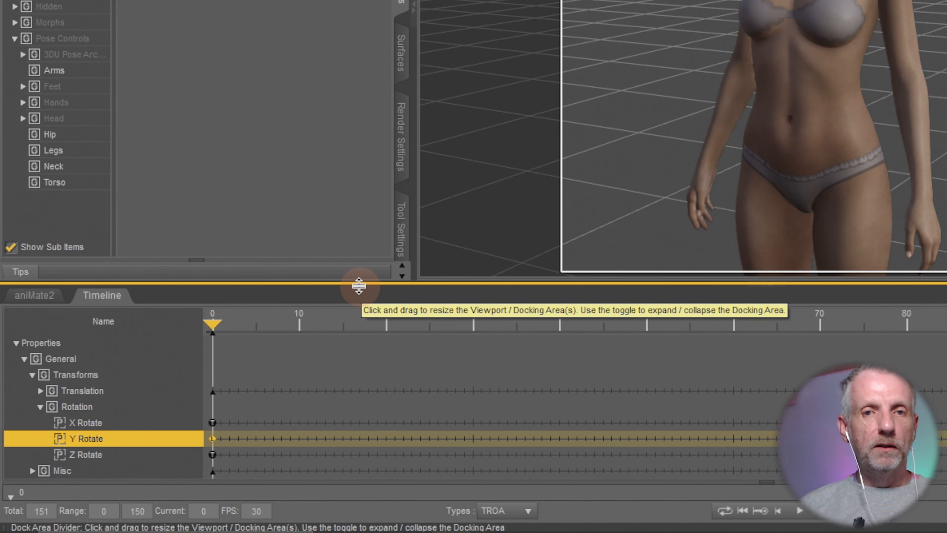
# Enlarge the Timeline area and expand the figure's Pose Controls group in it.
pyautogui.moveTo(358, 286); pyautogui.dragTo(366, 153)
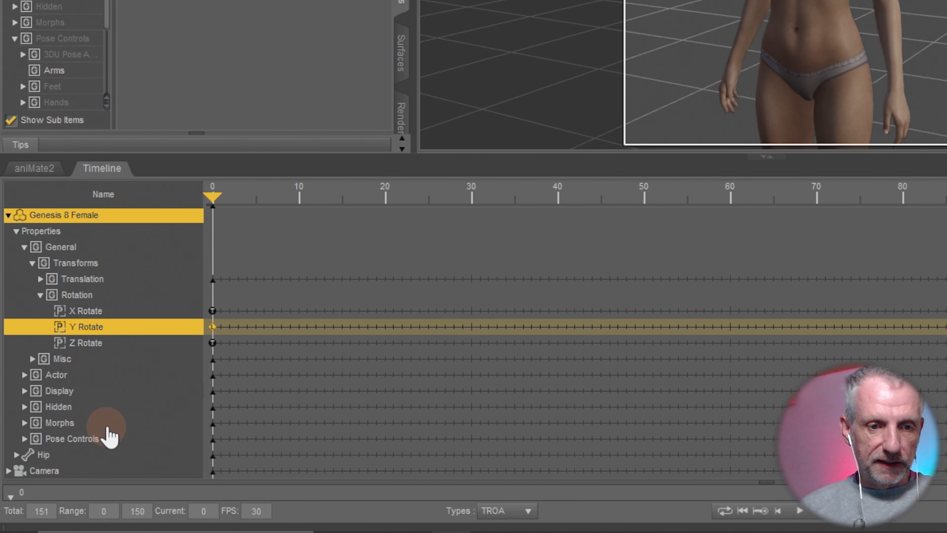
pyautogui.click(24, 439)
pyautogui.scroll(-3, 112, 395)
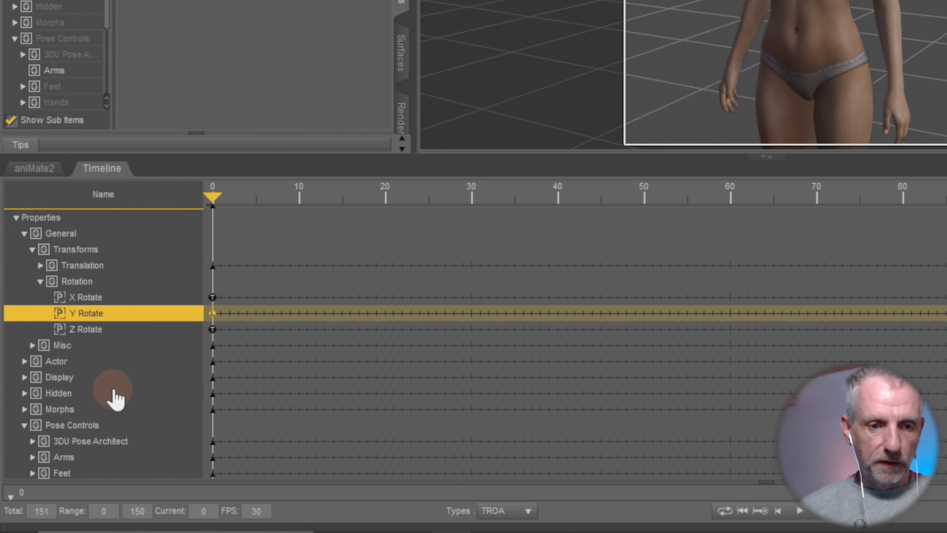
# Remove the Other and Alias property types from the Timeline, keeping only Translation and Rotation.
pyautogui.click(520, 510)
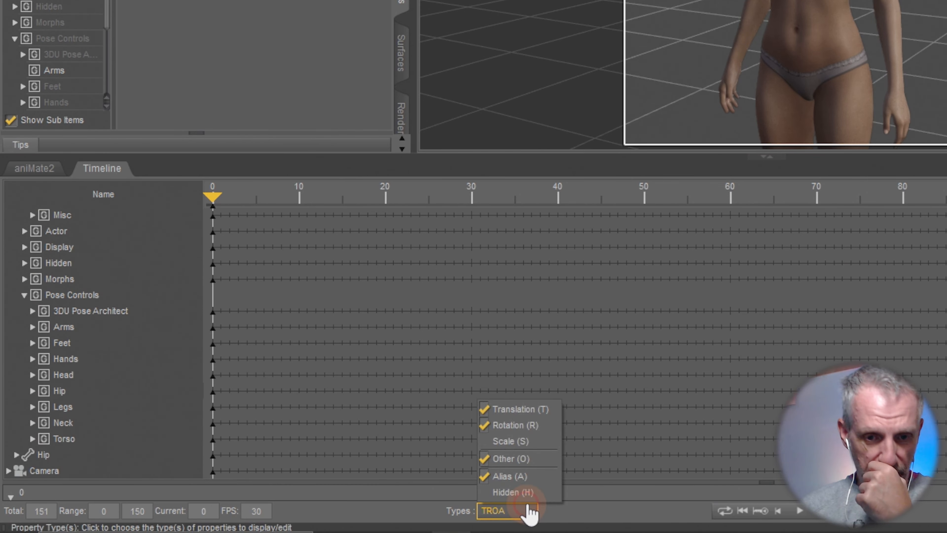
pyautogui.click(542, 459)
pyautogui.click(531, 477)
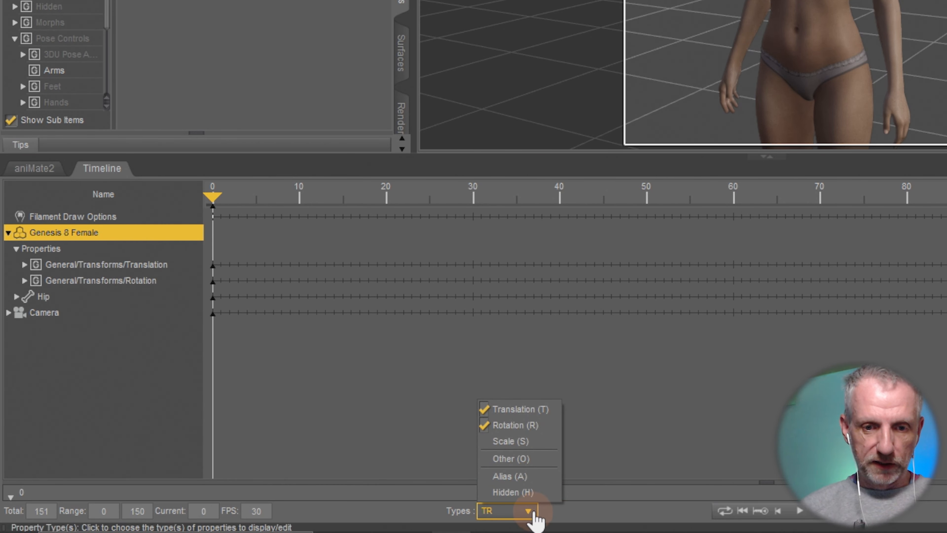
# Add the Scale property type to the Timeline and examine the figure's transform groups and Hip branch.
pyautogui.click(533, 441)
pyautogui.click(556, 516)
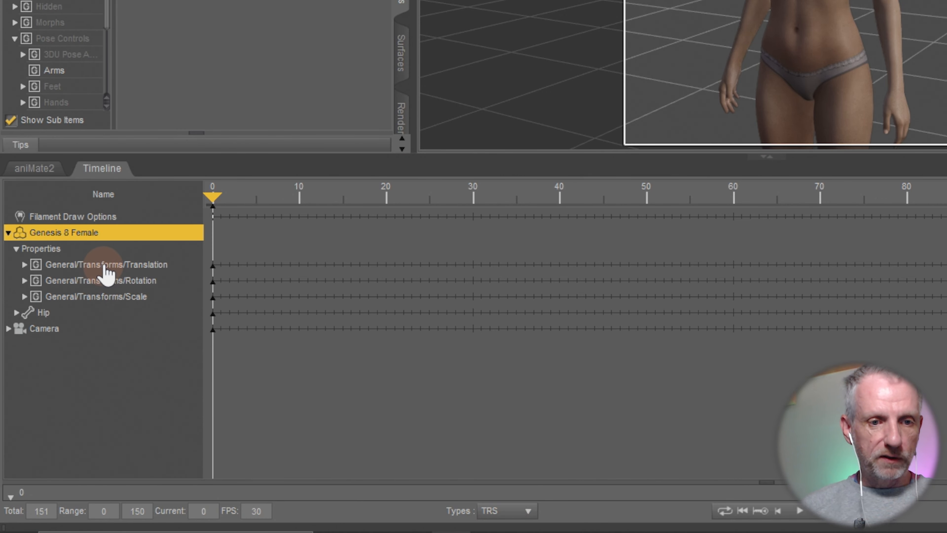
pyautogui.click(137, 264)
pyautogui.click(147, 280)
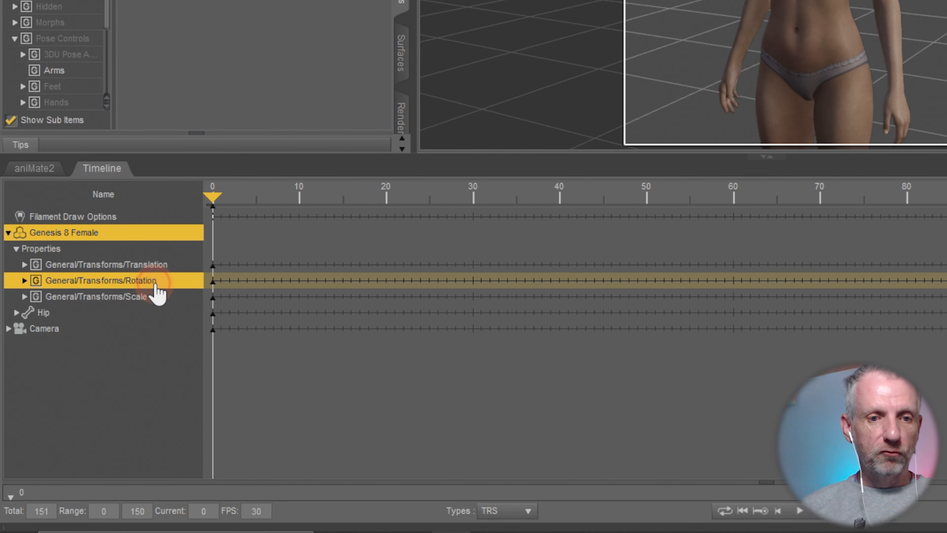
pyautogui.click(147, 296)
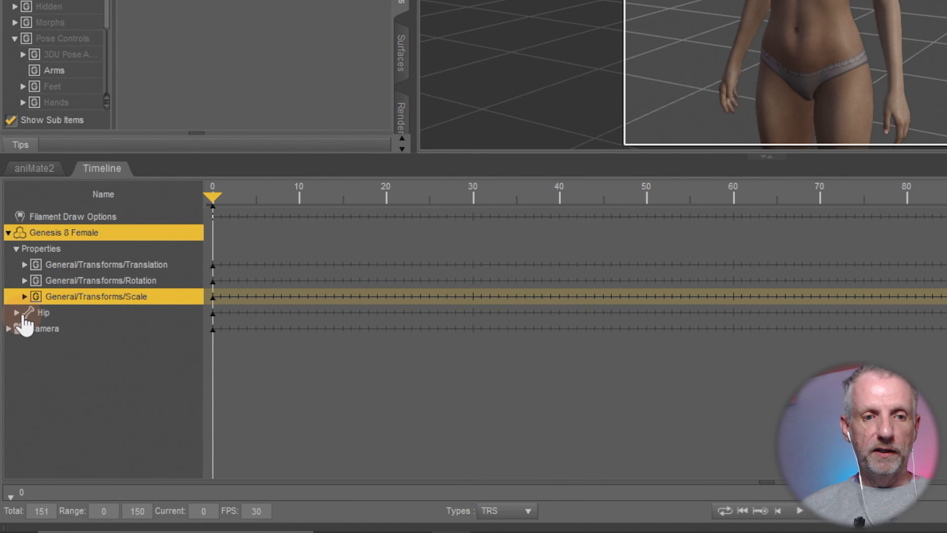
pyautogui.click(16, 313)
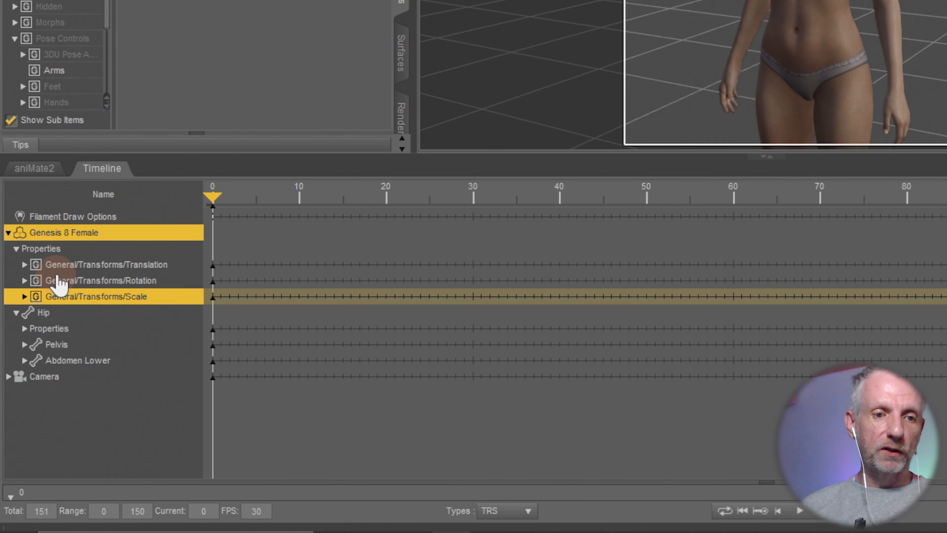
pyautogui.click(16, 313)
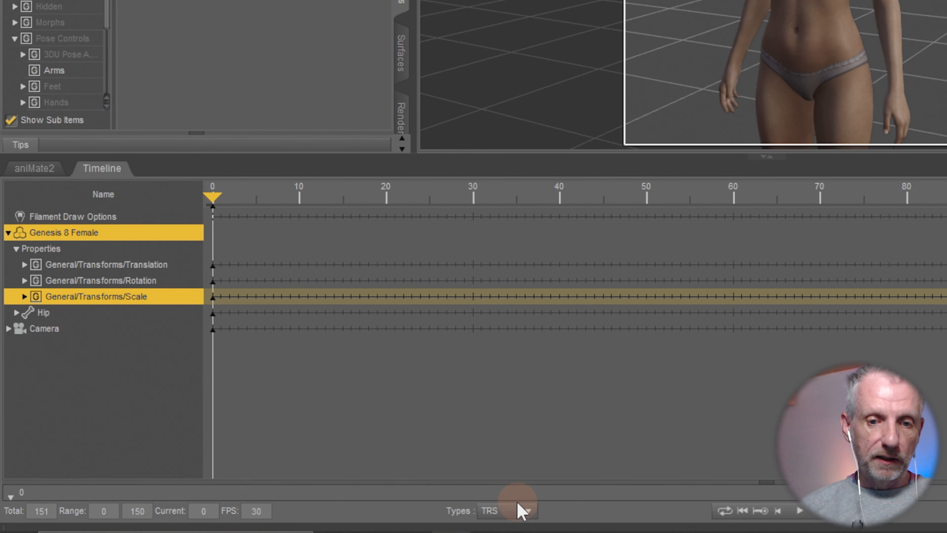
# Add the Other property type to the Timeline and look through the figure's Actor, Hidden, Morphs and Pose Controls groups.
pyautogui.click(527, 511)
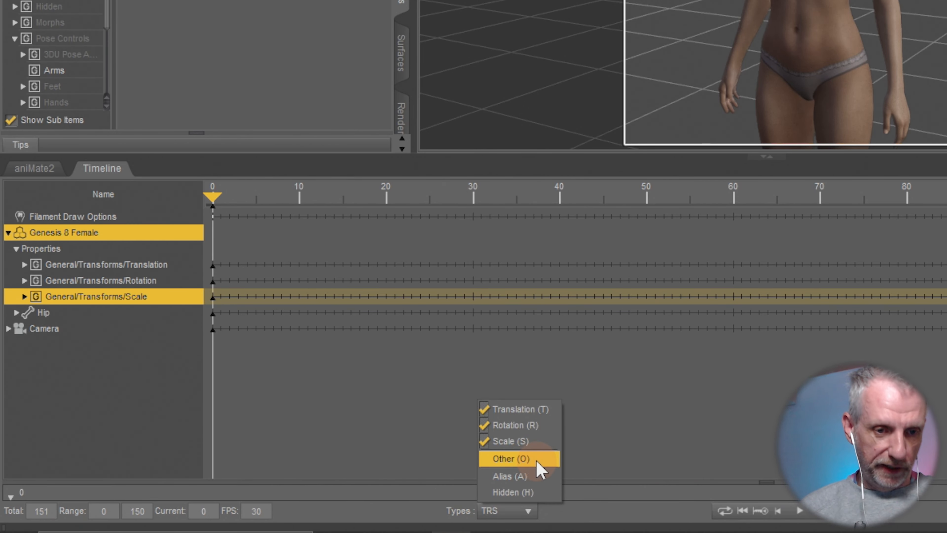
pyautogui.click(538, 464)
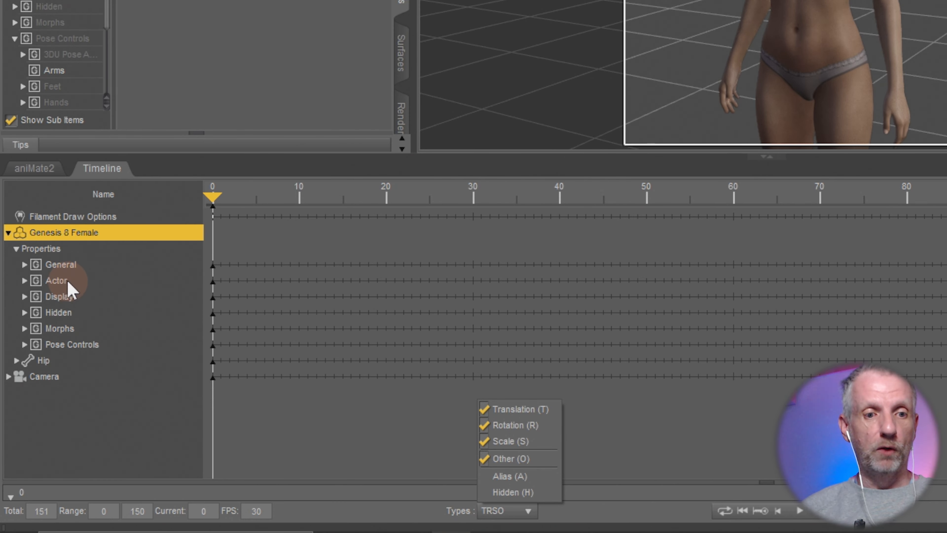
pyautogui.click(68, 283)
pyautogui.click(86, 313)
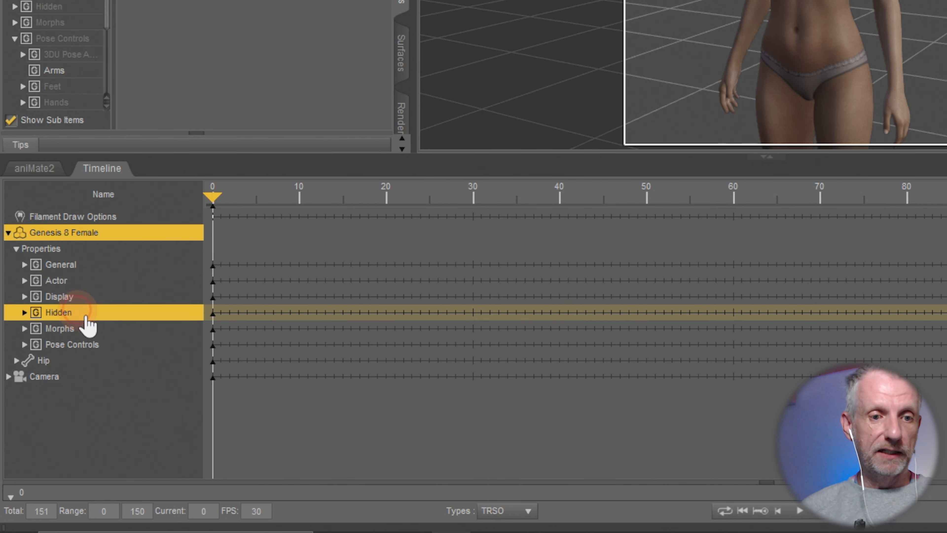
pyautogui.click(152, 332)
pyautogui.click(106, 344)
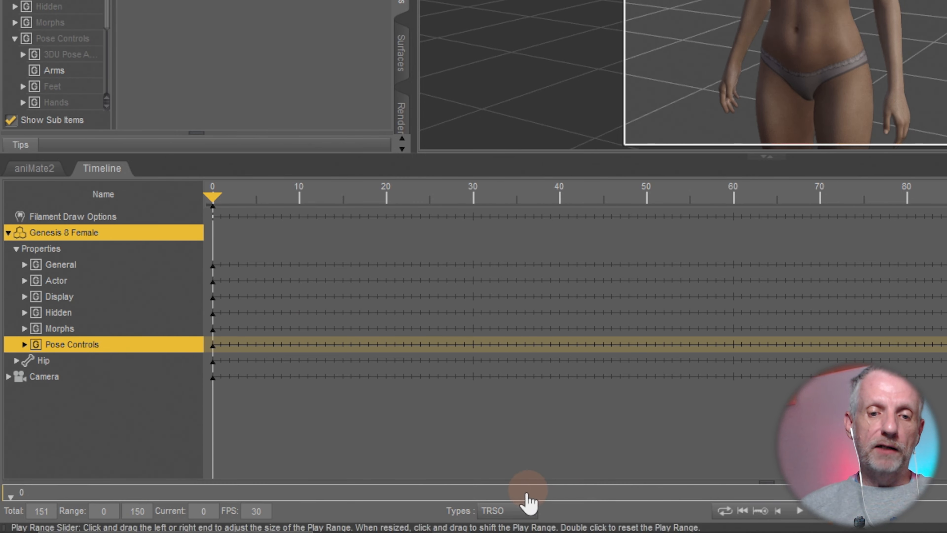
# Filter out the Translation, Rotation and Scale property types so the Timeline displays only Other.
pyautogui.click(528, 510)
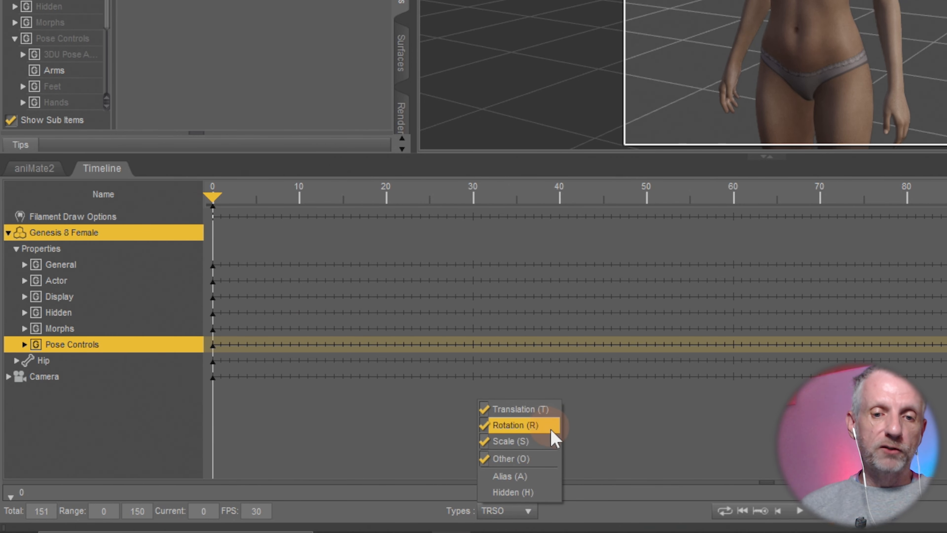
pyautogui.click(554, 411)
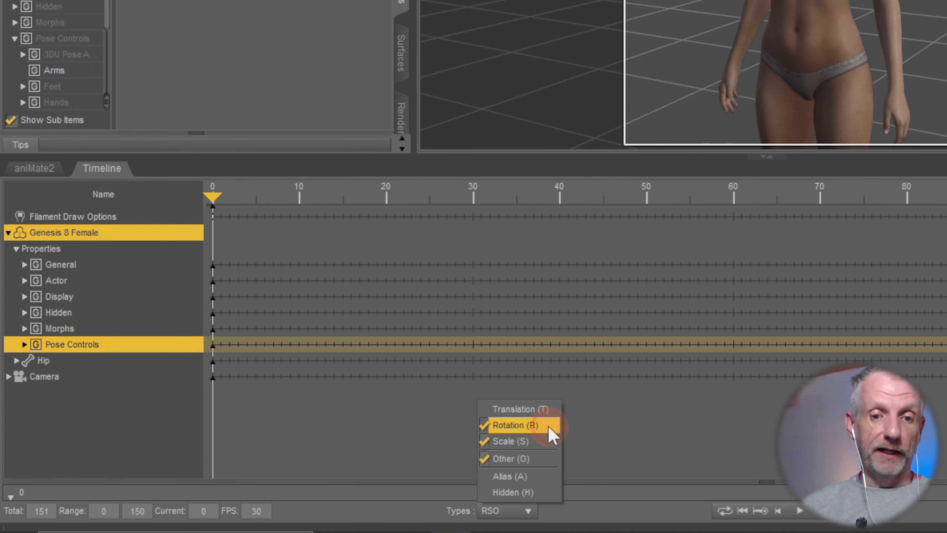
pyautogui.click(551, 426)
pyautogui.click(543, 441)
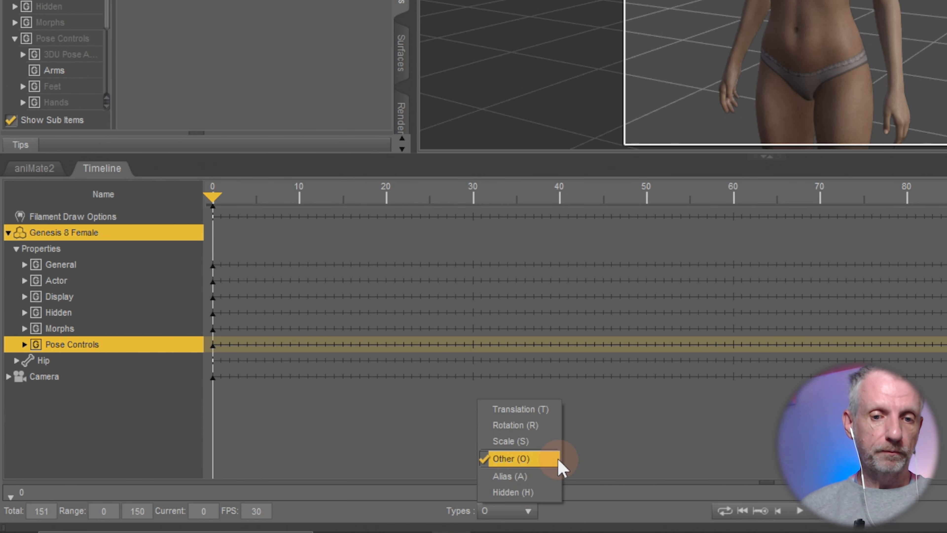
pyautogui.click(550, 460)
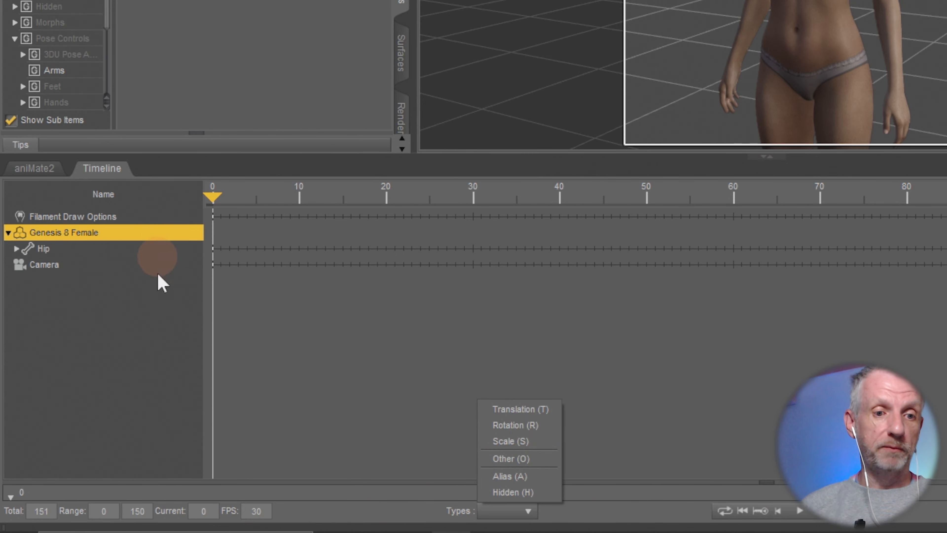
pyautogui.click(557, 459)
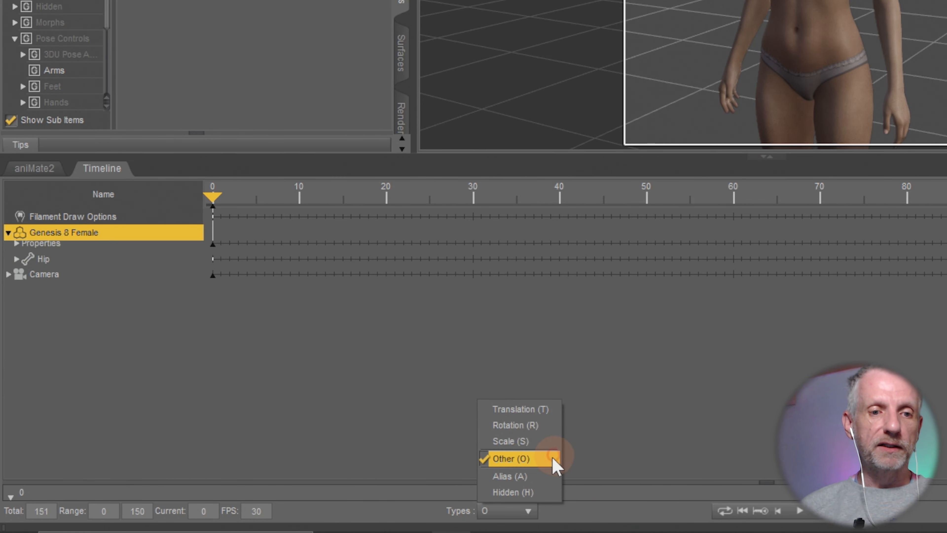
# Expand the figure's properties in the Timeline through Actor, People and Real World, and select the Bridget 8 morph.
pyautogui.click(16, 249)
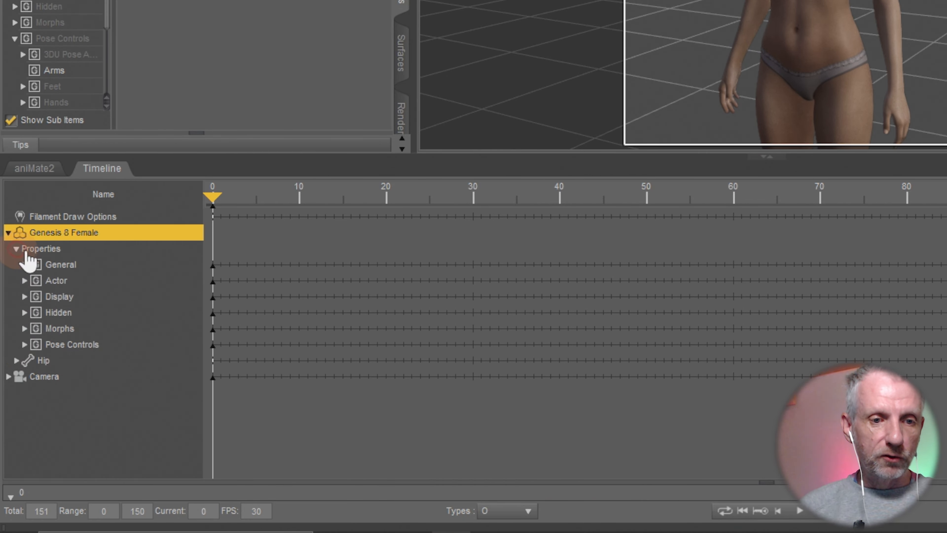
pyautogui.click(24, 281)
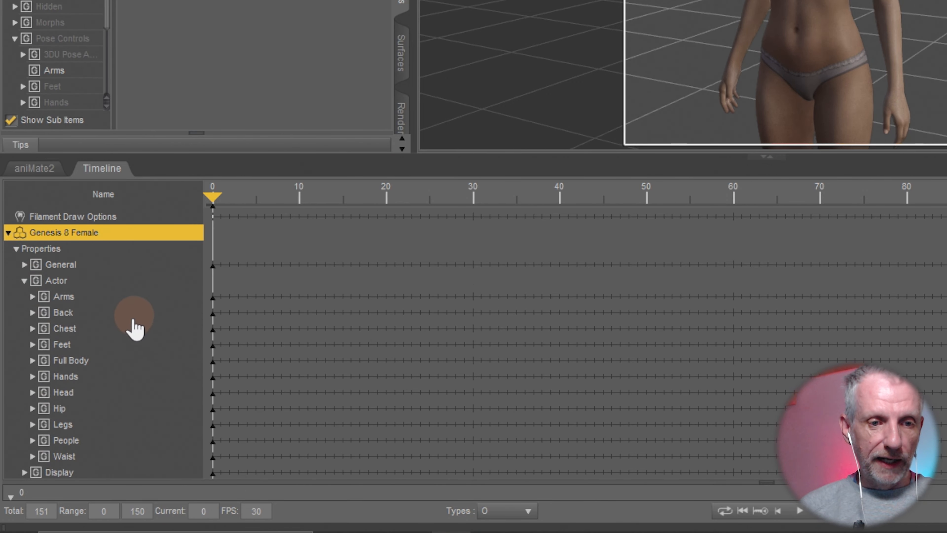
pyautogui.scroll(-2, 128, 328)
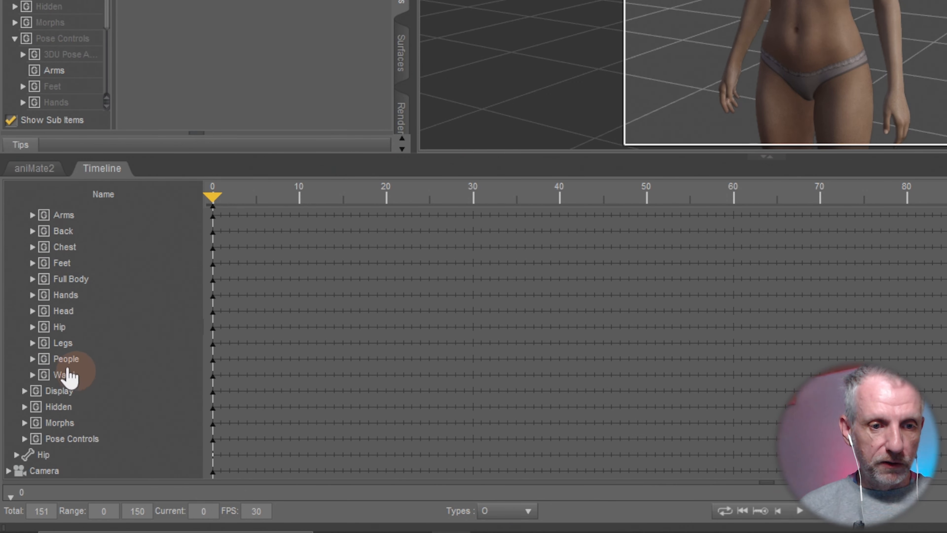
pyautogui.click(33, 358)
pyautogui.scroll(-3, 131, 364)
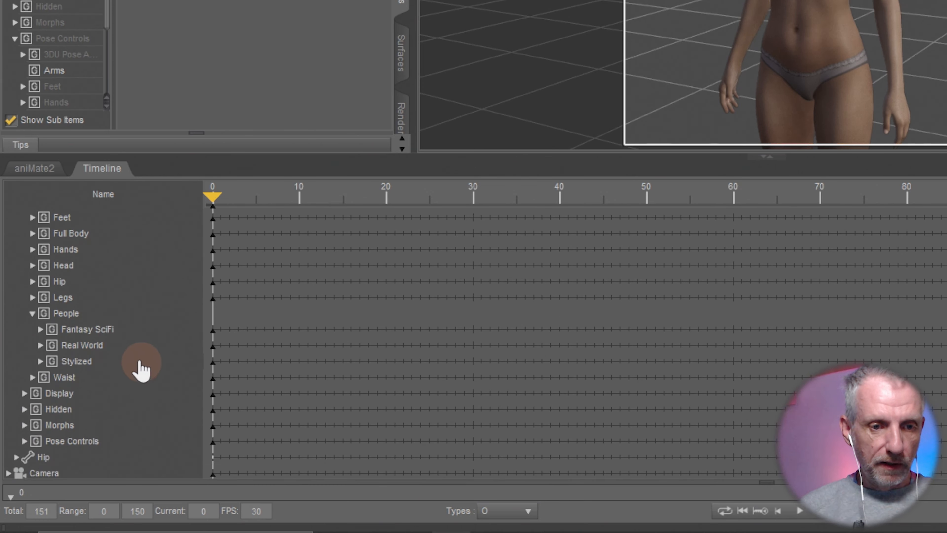
pyautogui.click(40, 345)
pyautogui.scroll(-2, 143, 364)
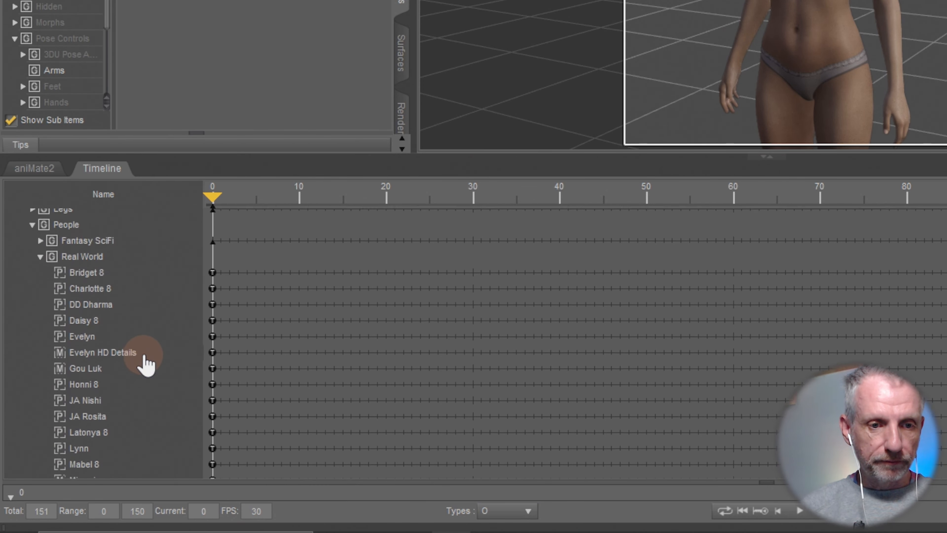
pyautogui.click(107, 270)
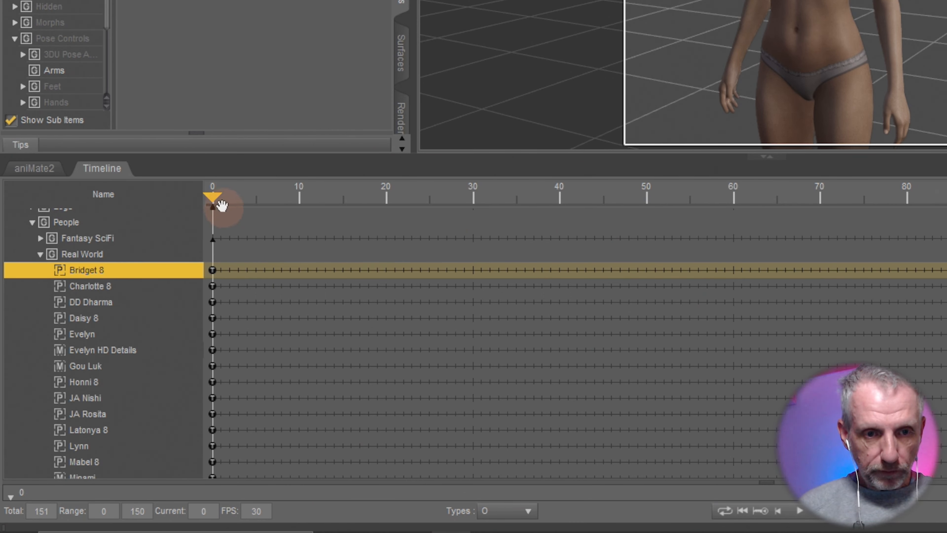
# Keyframe the figure's Bridget 8 morph at 100% on frame 150 and play back the animation.
pyautogui.moveTo(216, 200); pyautogui.dragTo(946, 209)
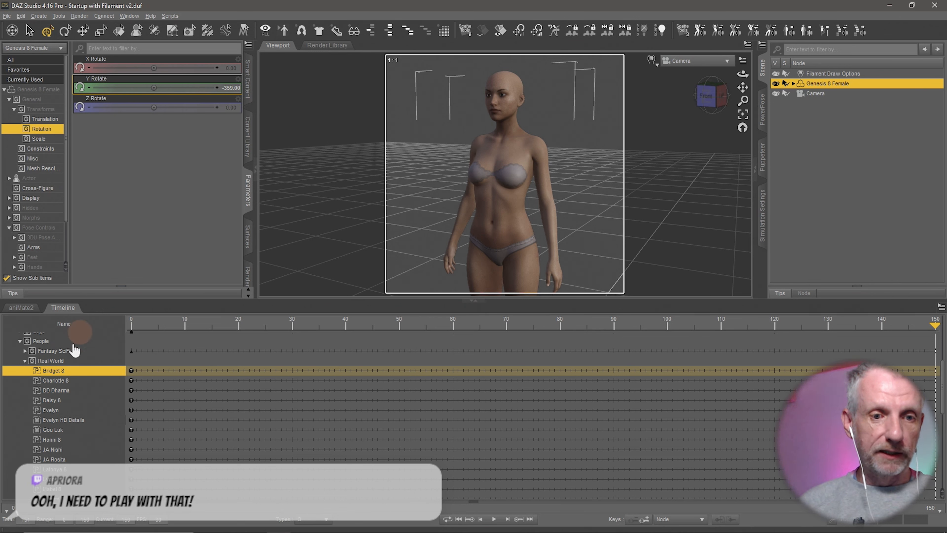
pyautogui.click(52, 178)
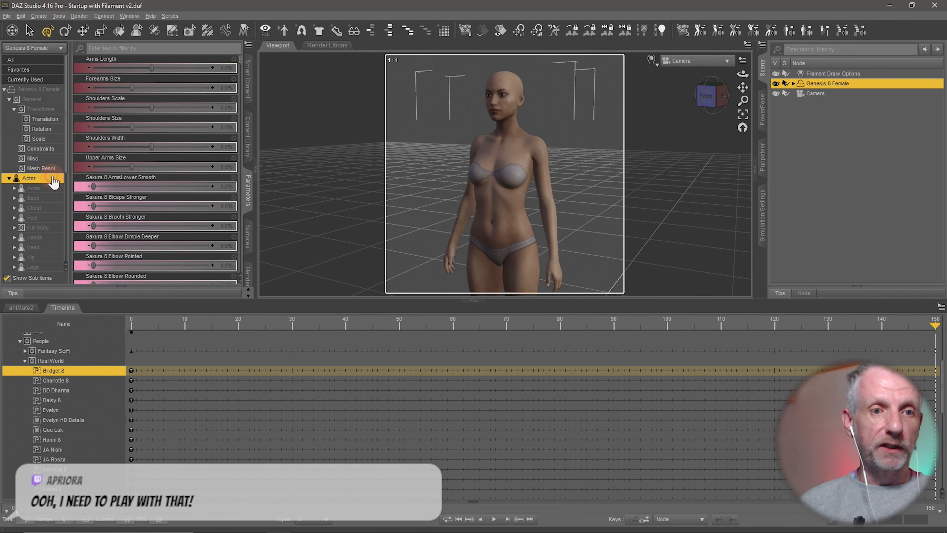
pyautogui.doubleClick(49, 223)
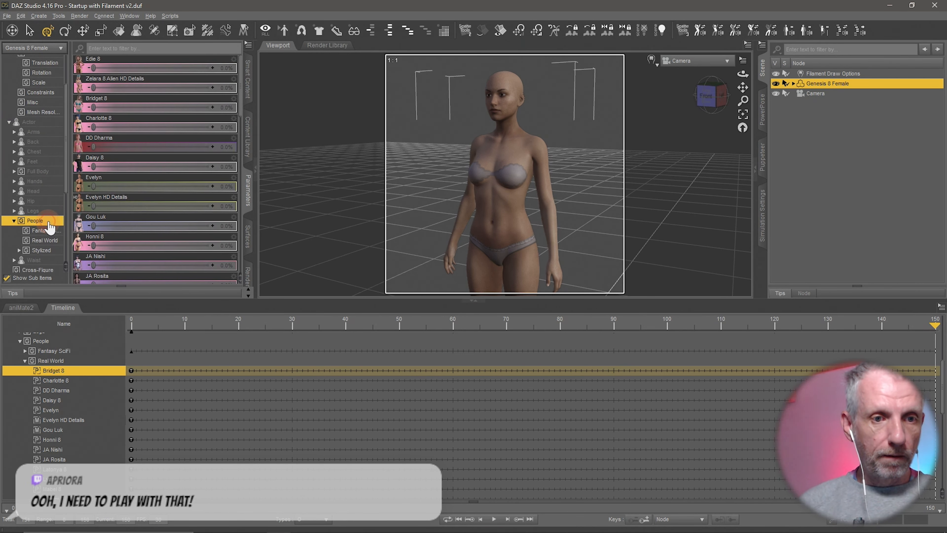
pyautogui.scroll(-5, 54, 220)
pyautogui.click(45, 184)
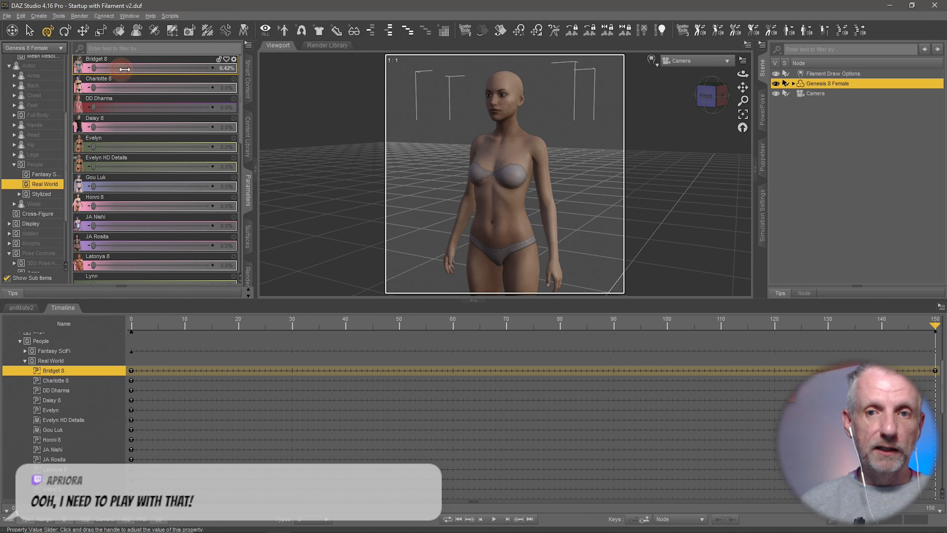
pyautogui.moveTo(124, 69); pyautogui.dragTo(212, 72)
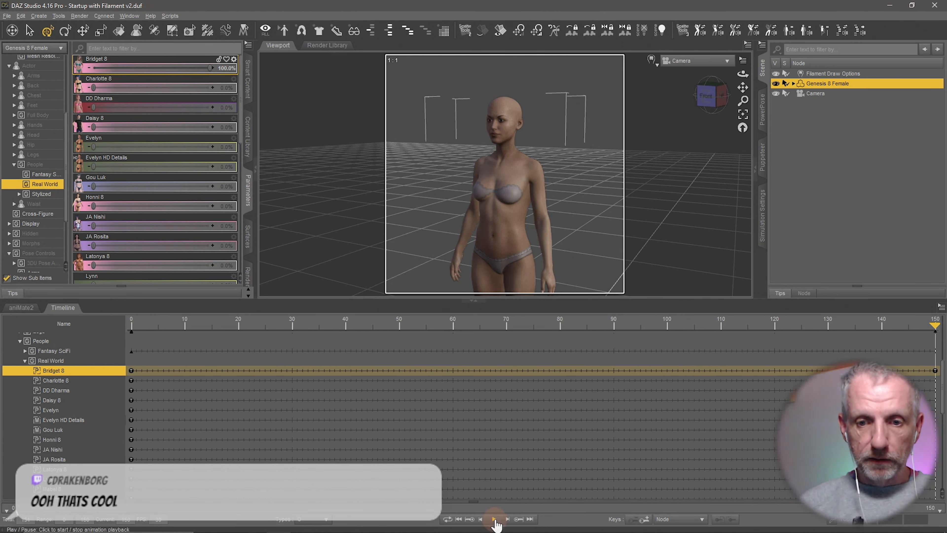
pyautogui.click(495, 519)
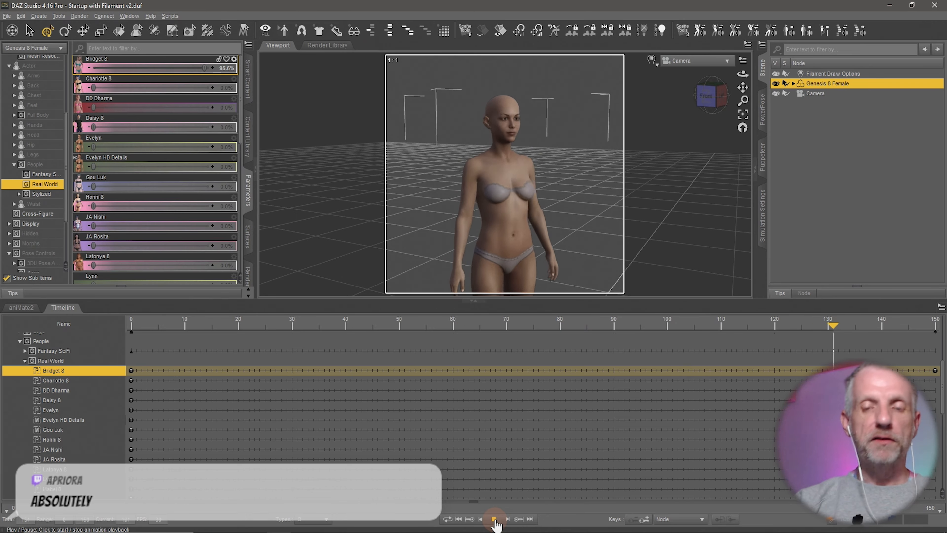
# Switch to the web browser, open daz3d.com in a new tab, and return to DAZ Studio.
pyautogui.hotkey('alt', 'Tab')
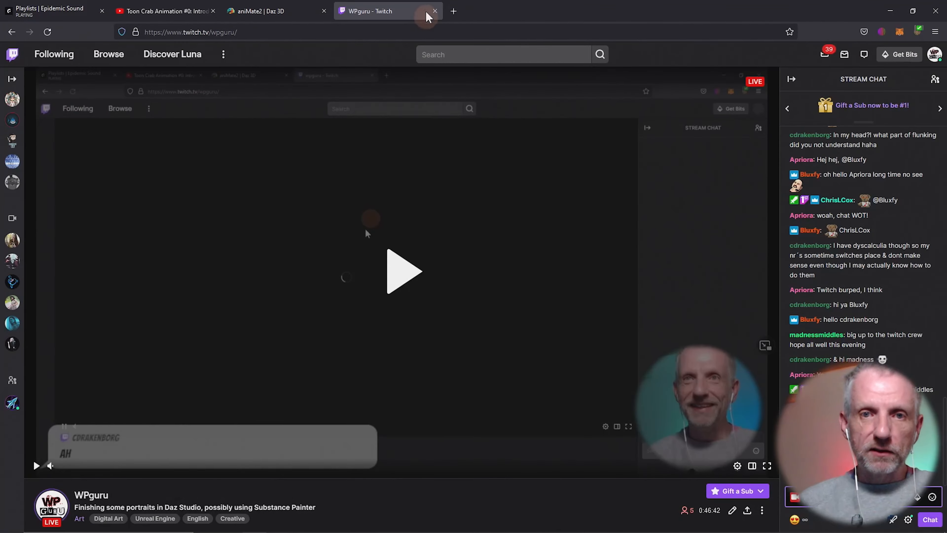
pyautogui.click(457, 9)
pyautogui.write('daz3d.com')
pyautogui.press('Return')
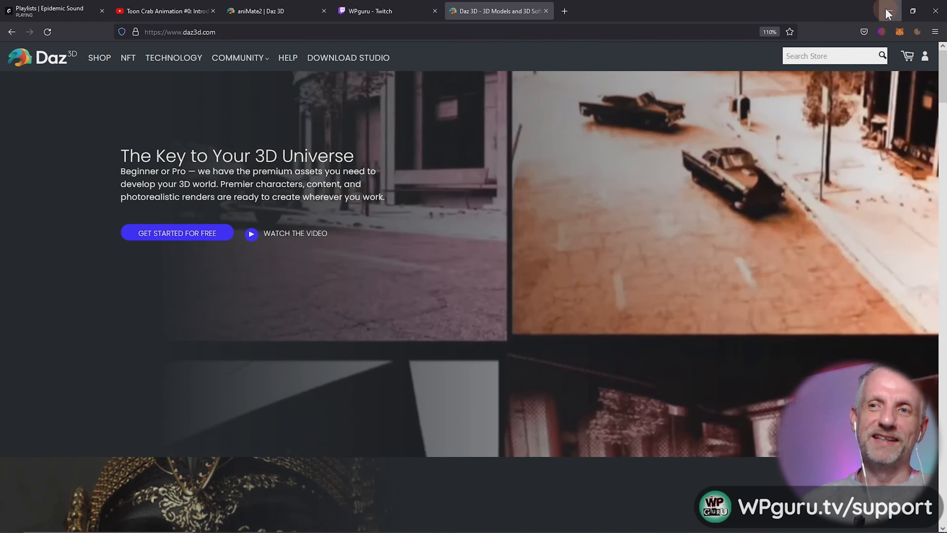
pyautogui.click(888, 12)
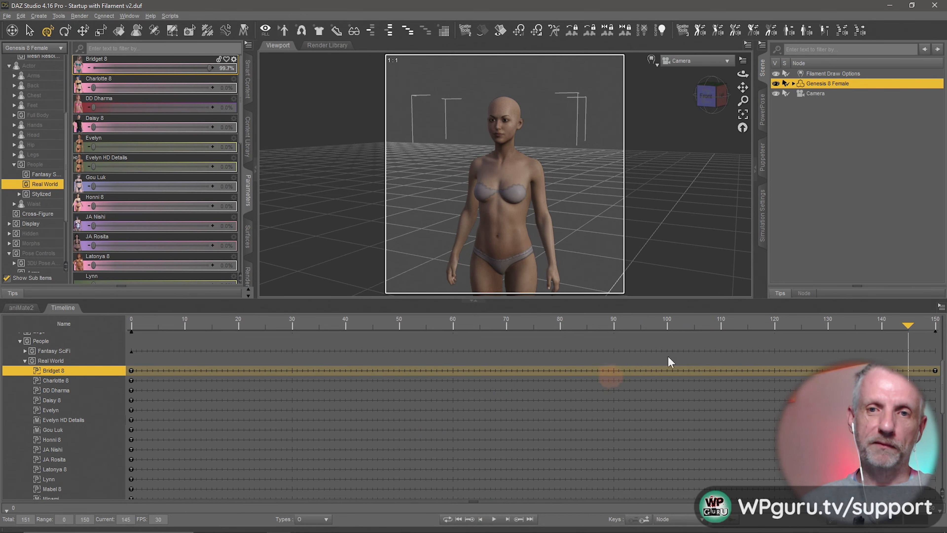
# Scrub the animation back to frame 0 and shrink the Timeline area to enlarge the viewport.
pyautogui.click(906, 323)
pyautogui.moveTo(909, 324); pyautogui.dragTo(130, 370)
pyautogui.click(397, 360)
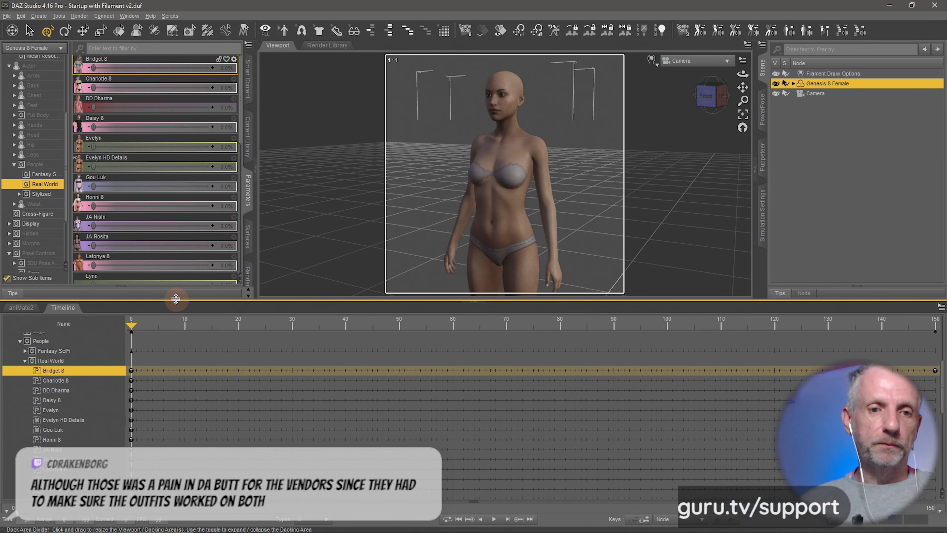
pyautogui.moveTo(175, 300); pyautogui.dragTo(197, 402)
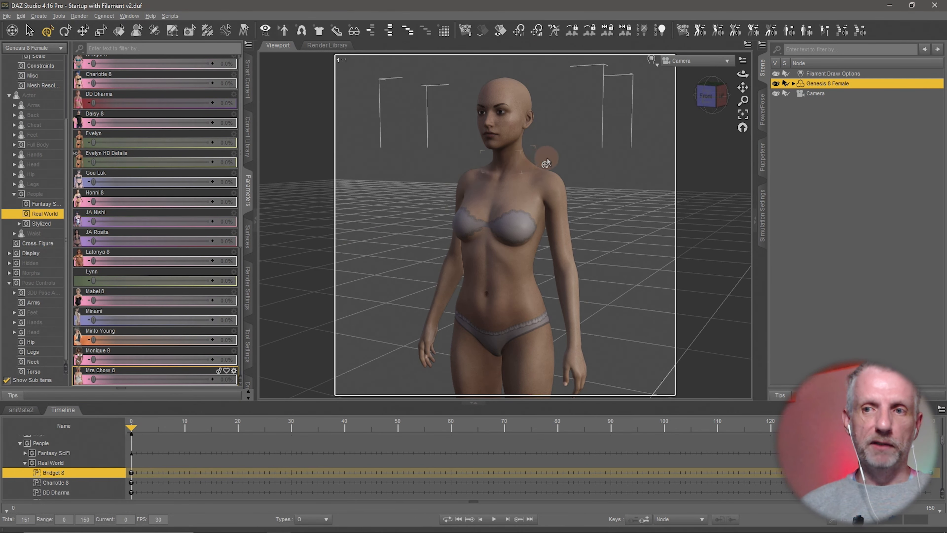
# Start a new empty scene and turn off the viewport's aspect frame.
pyautogui.click(7, 16)
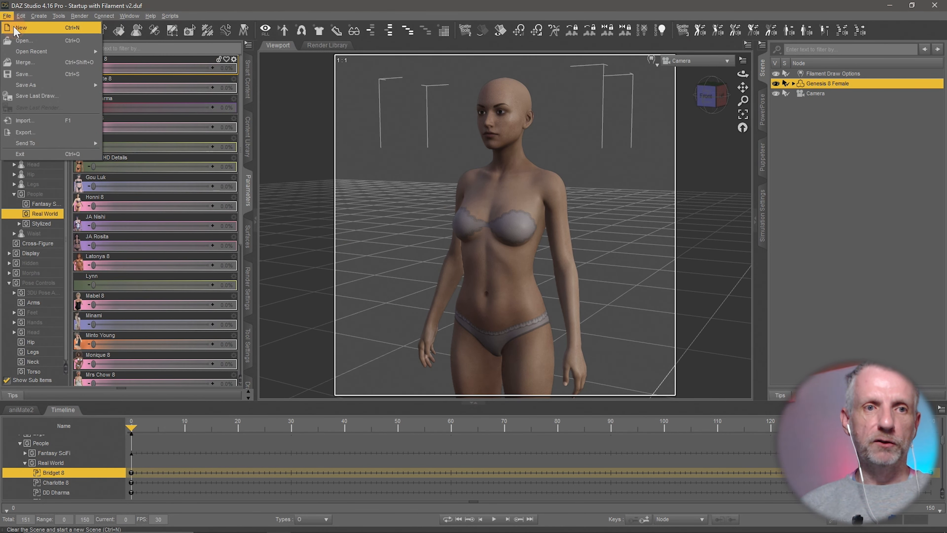
pyautogui.click(14, 30)
pyautogui.click(485, 281)
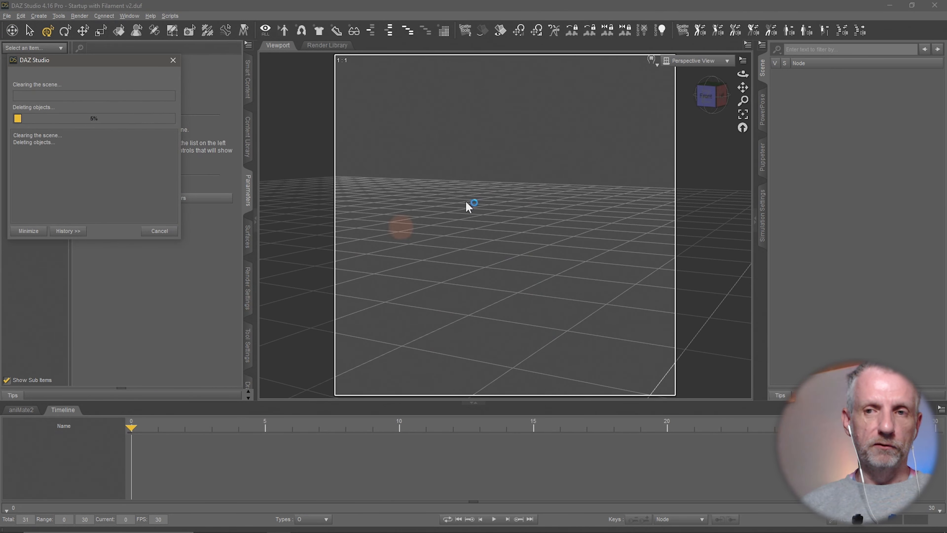
pyautogui.click(743, 61)
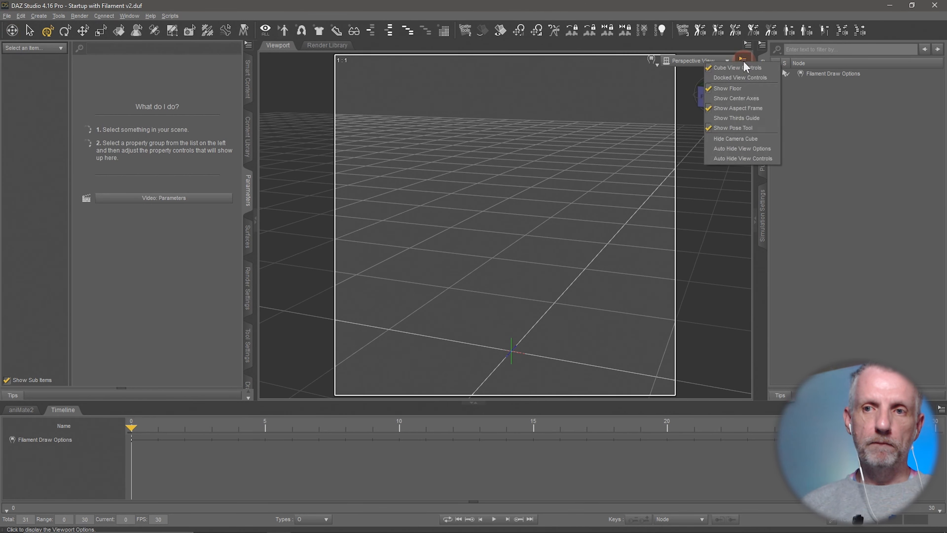
pyautogui.click(747, 108)
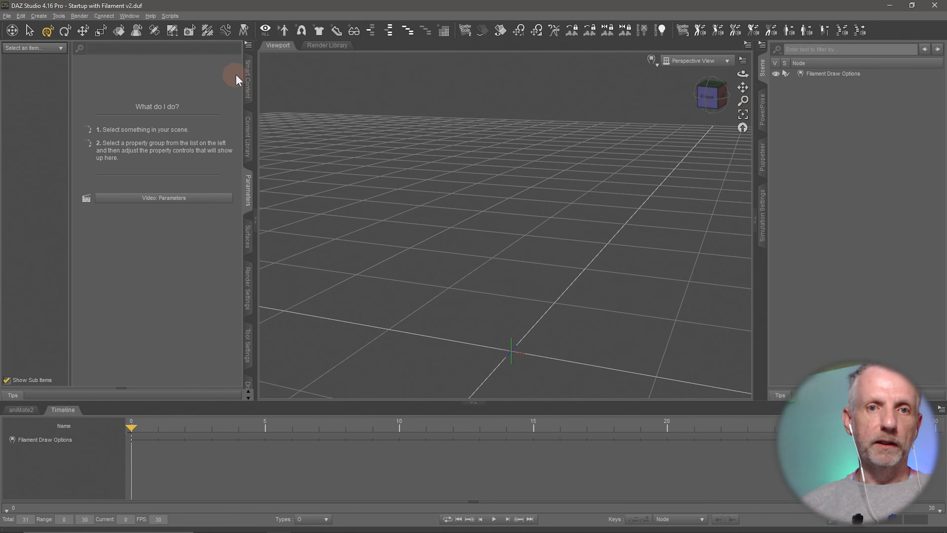
# Load the G8F Tanned actor from the Stream Safe Textures product into the empty scene.
pyautogui.click(249, 78)
pyautogui.doubleClick(196, 334)
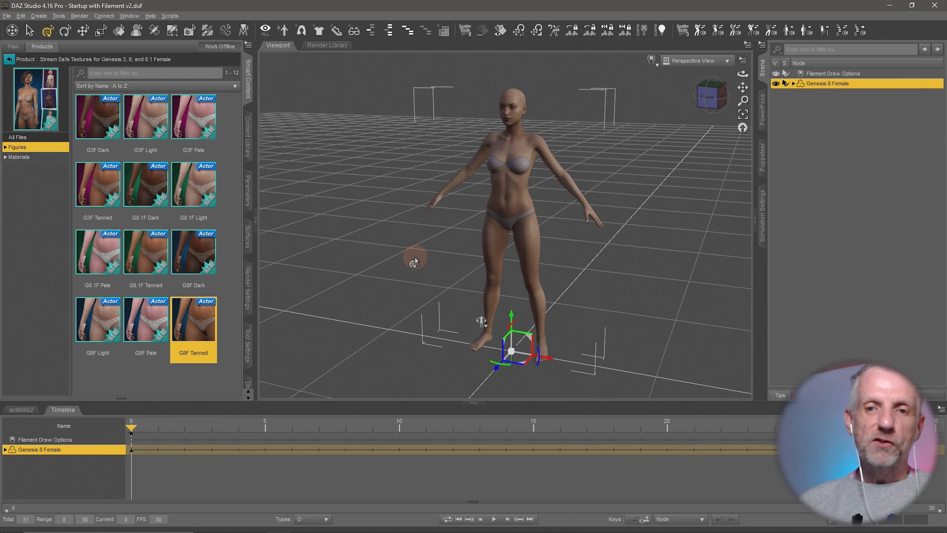
pyautogui.scroll(8, 415, 256)
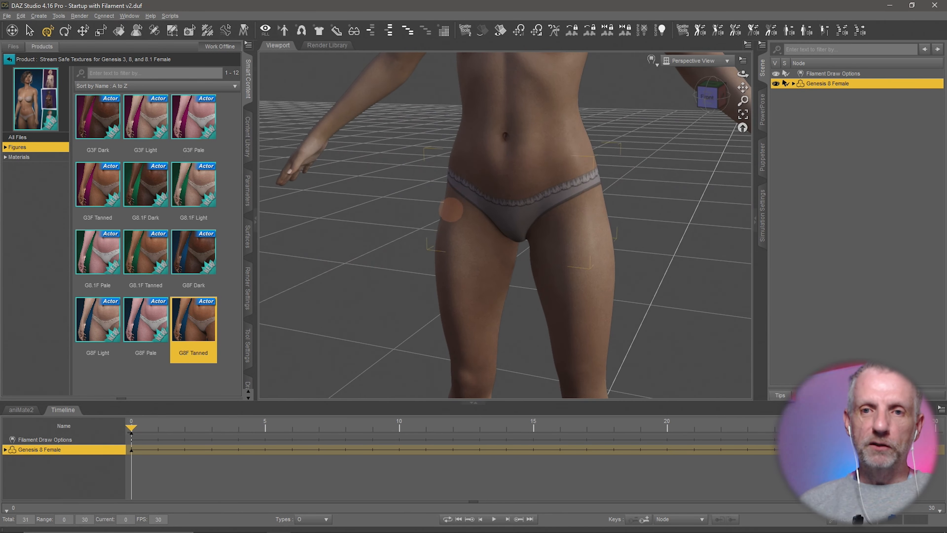
pyautogui.moveTo(451, 210); pyautogui.dragTo(469, 257, button='middle')
pyautogui.scroll(5, 469, 258)
pyautogui.scroll(1, 469, 249)
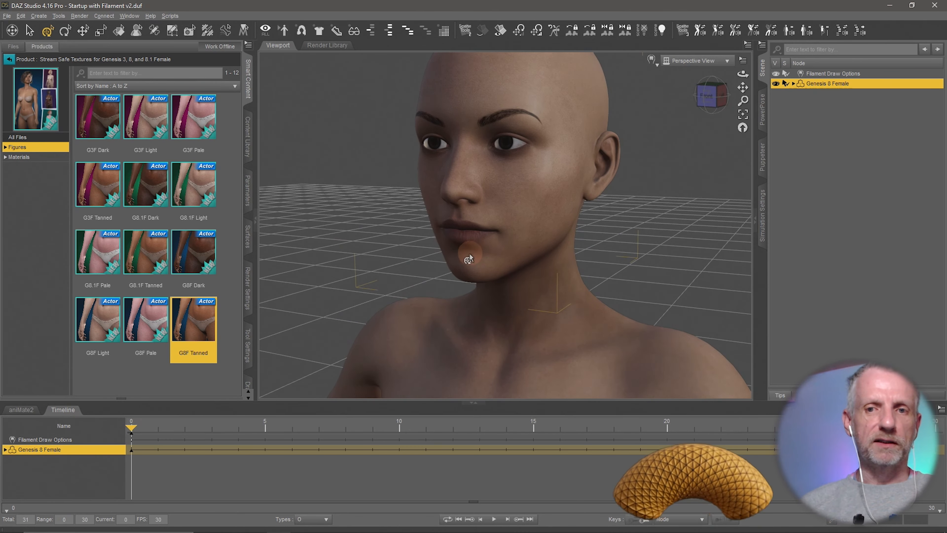
pyautogui.moveTo(465, 251); pyautogui.dragTo(505, 288)
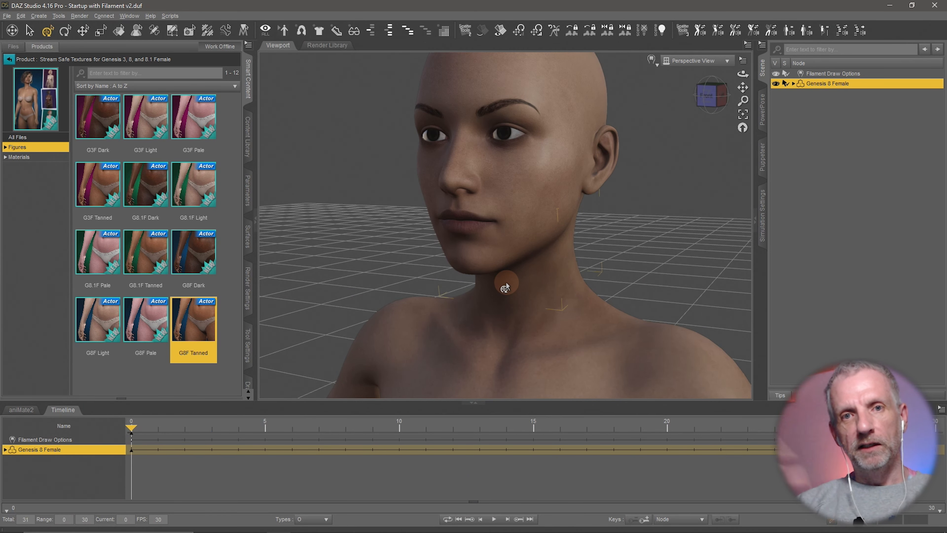
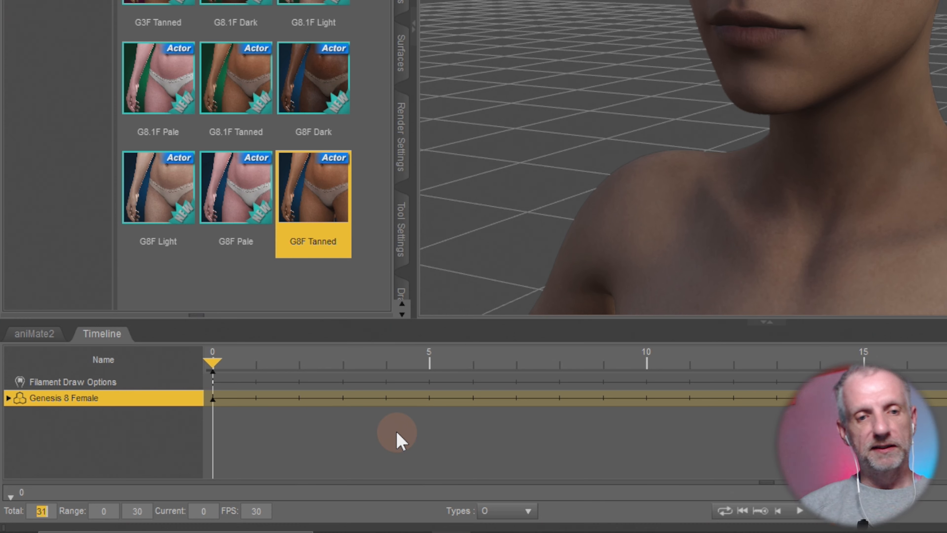
# Set the animation's total length to 61 frames and move the playhead to frame 20.
pyautogui.write('61')
pyautogui.press('Return')
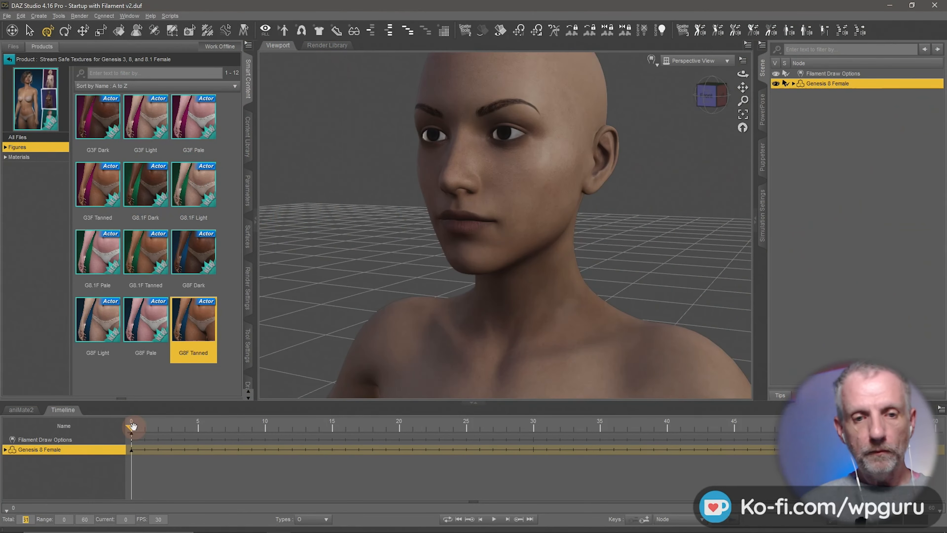
pyautogui.moveTo(214, 360); pyautogui.dragTo(557, 359)
pyautogui.moveTo(345, 423); pyautogui.dragTo(392, 424)
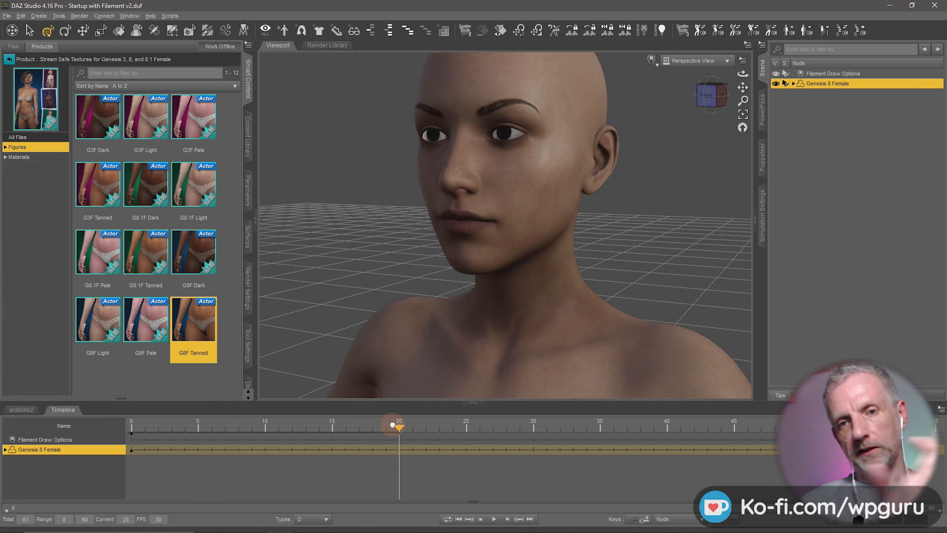
pyautogui.moveTo(392, 424); pyautogui.dragTo(123, 456)
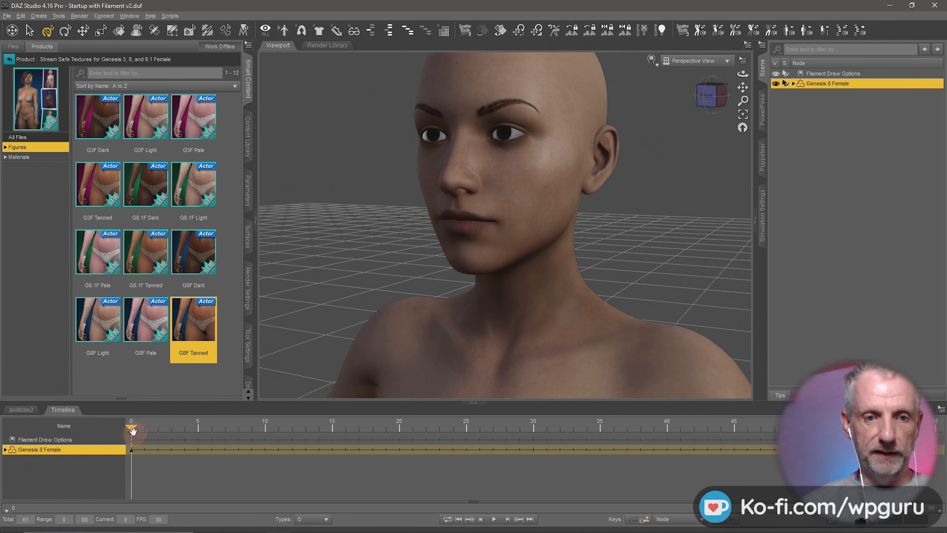
pyautogui.moveTo(132, 430); pyautogui.dragTo(389, 414)
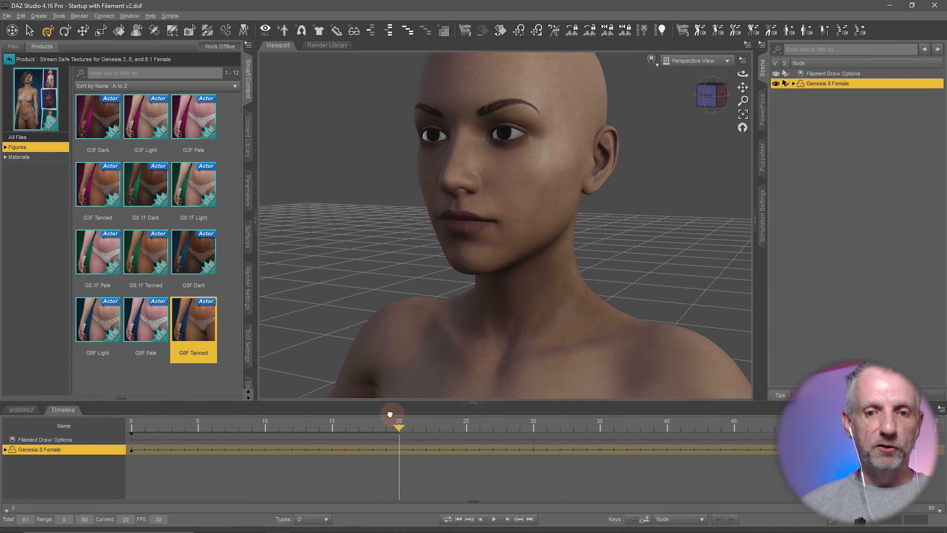
# Filter the Genesis 8 Female's parameters by "closed" and show its Pose Controls group.
pyautogui.click(249, 202)
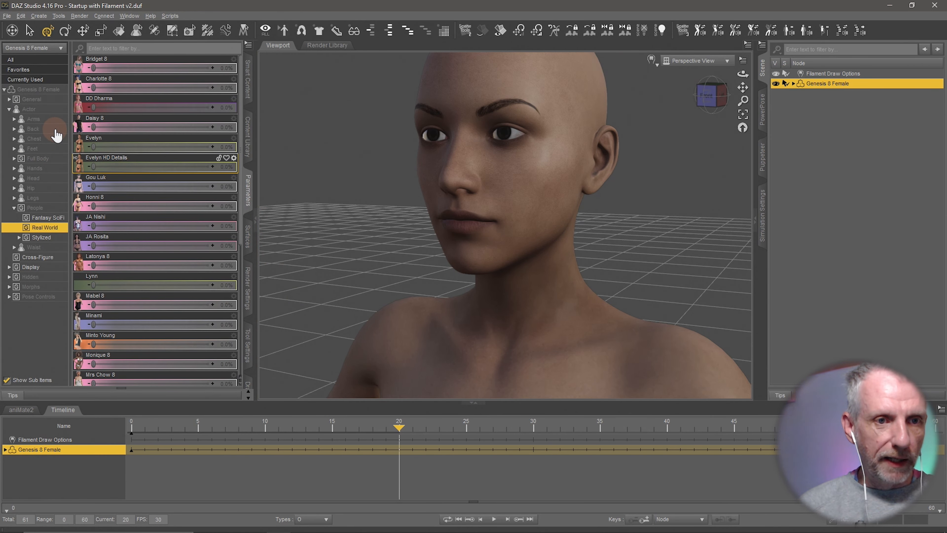
pyautogui.rightClick(475, 89)
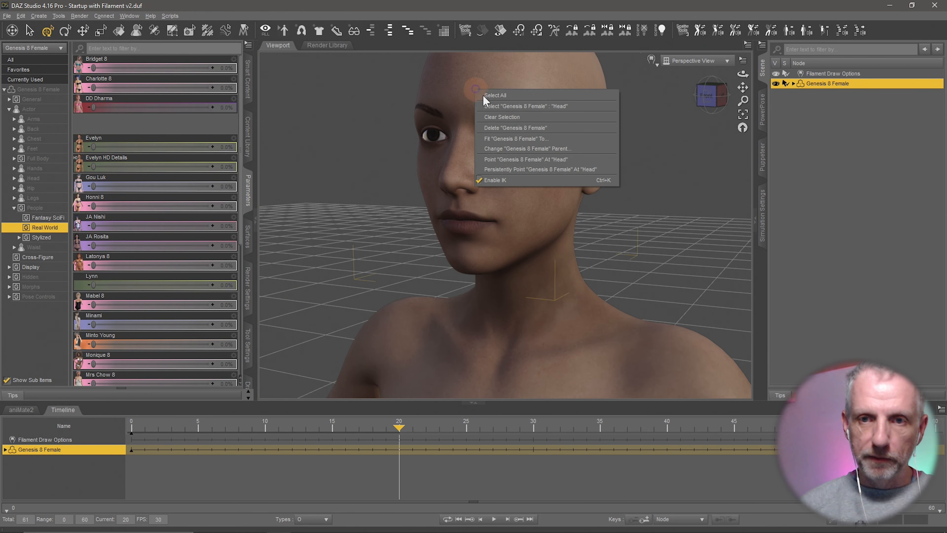
pyautogui.click(205, 47)
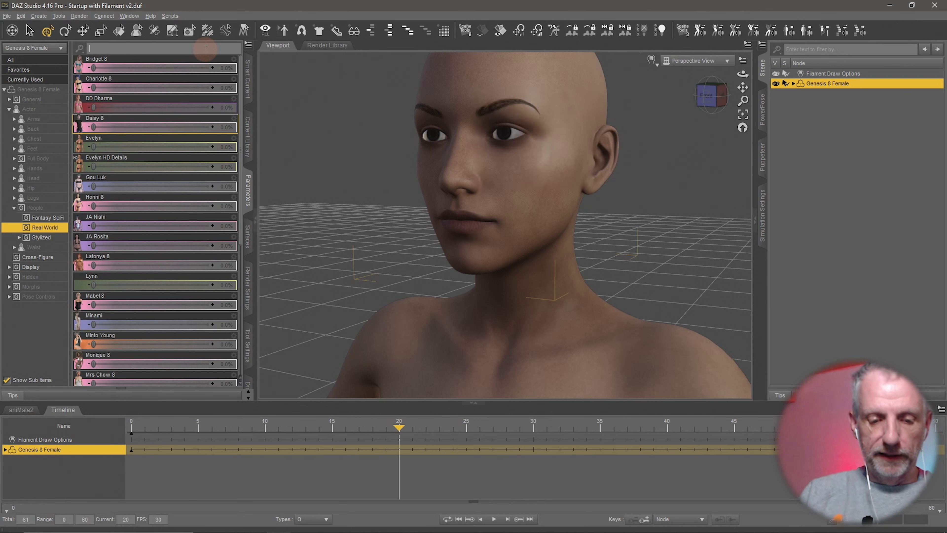
pyautogui.write('closed')
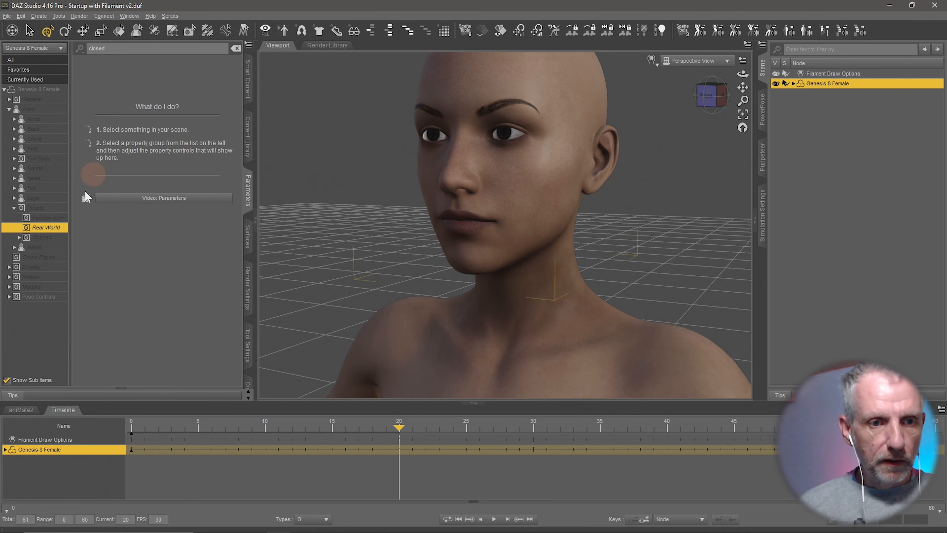
pyautogui.click(48, 90)
pyautogui.click(39, 296)
# Try keyframing Eyes Closed at 125% on frame 20, scrub the animation, and undo the change.
pyautogui.moveTo(93, 87); pyautogui.dragTo(235, 86)
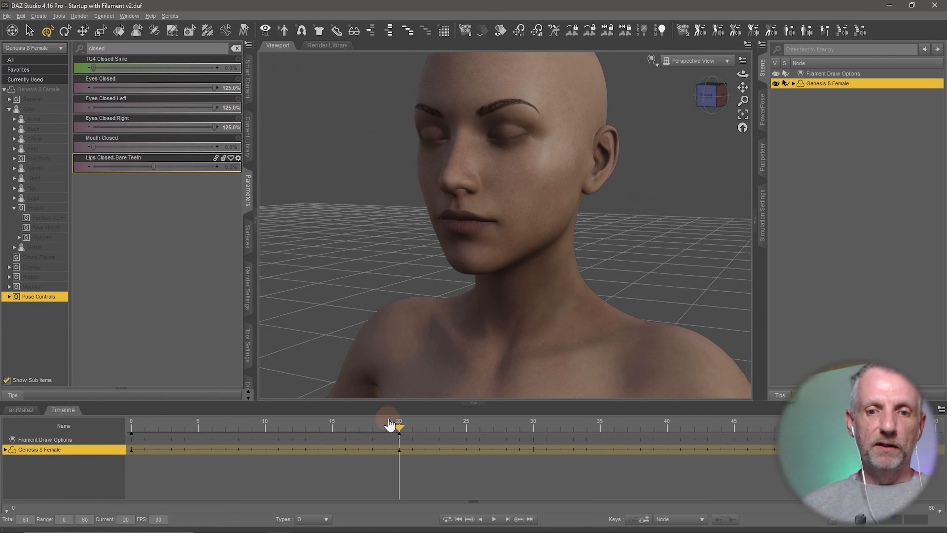
pyautogui.moveTo(399, 425); pyautogui.dragTo(131, 427)
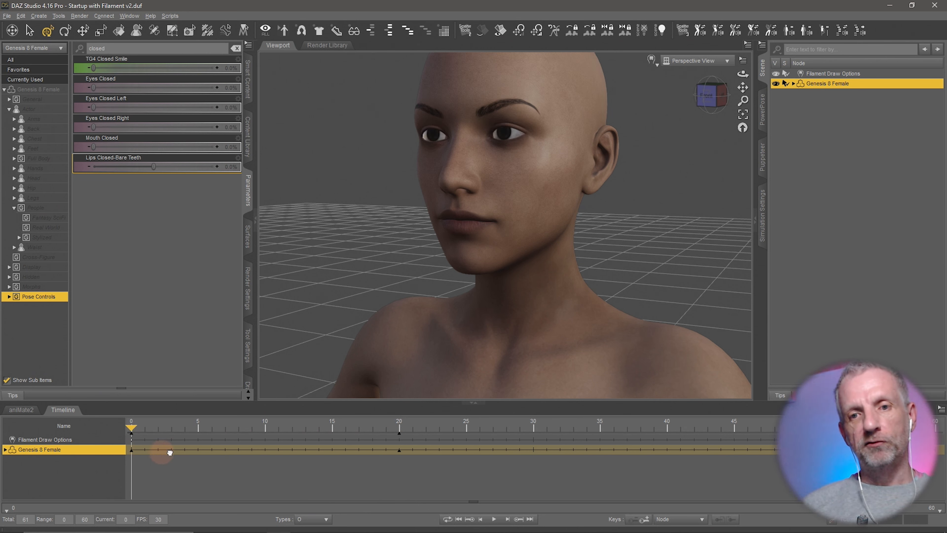
pyautogui.moveTo(162, 456); pyautogui.dragTo(82, 447)
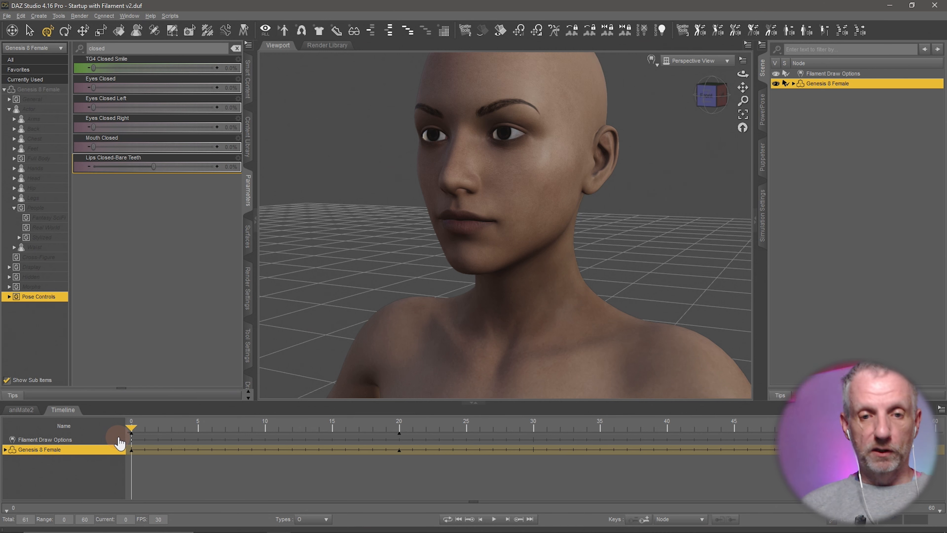
pyautogui.hotkey('ctrl', 'z')
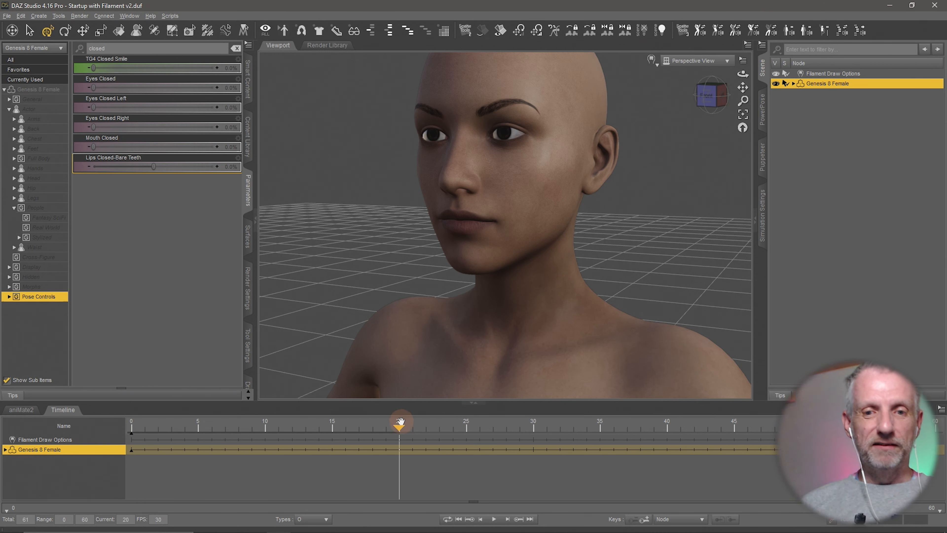
pyautogui.moveTo(398, 427); pyautogui.dragTo(116, 438)
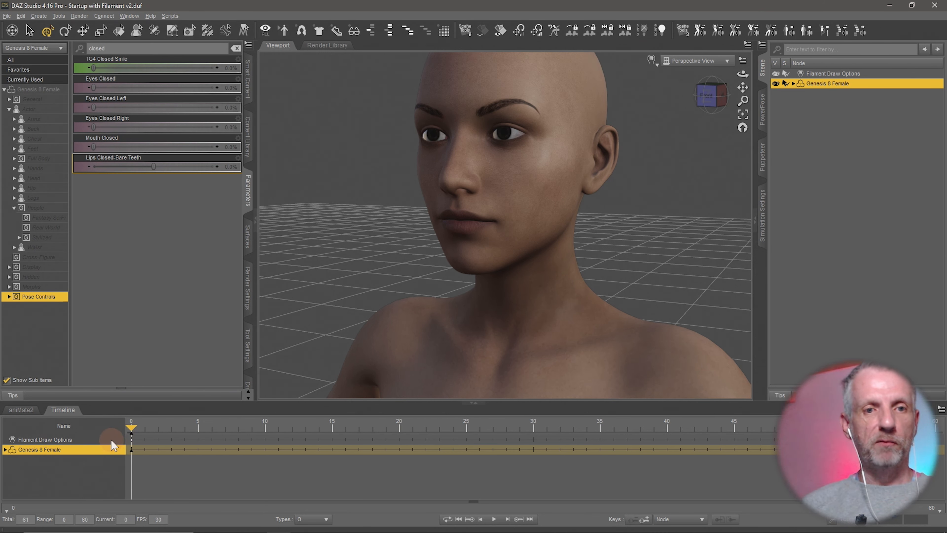
# Create a key with open eyes on frame 20, and set Eyes Closed to 125% on frame 22.
pyautogui.click(392, 425)
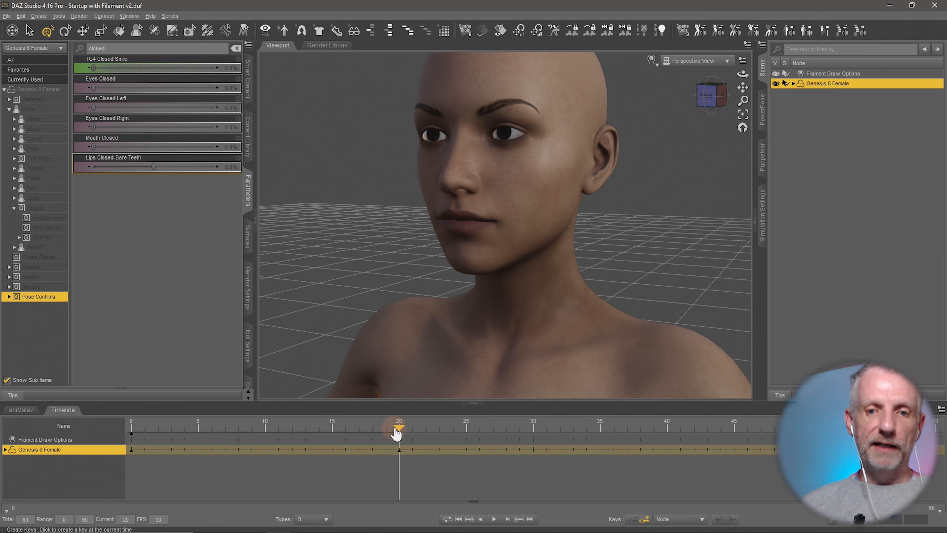
pyautogui.moveTo(395, 427)
pyautogui.mouseDown()
pyautogui.moveTo(165, 427)
pyautogui.moveTo(401, 427)
pyautogui.moveTo(75, 440)
pyautogui.moveTo(396, 424)
pyautogui.mouseUp()
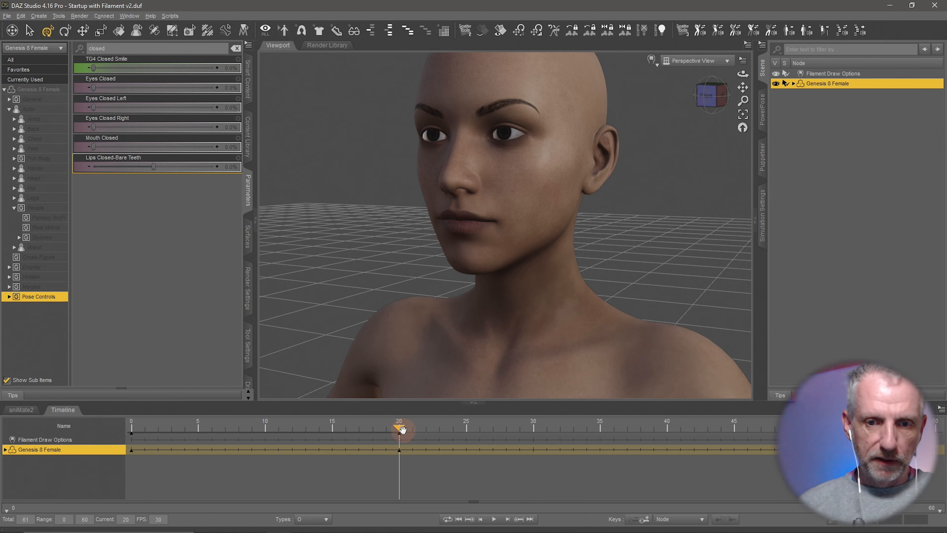
pyautogui.moveTo(402, 429); pyautogui.dragTo(425, 429)
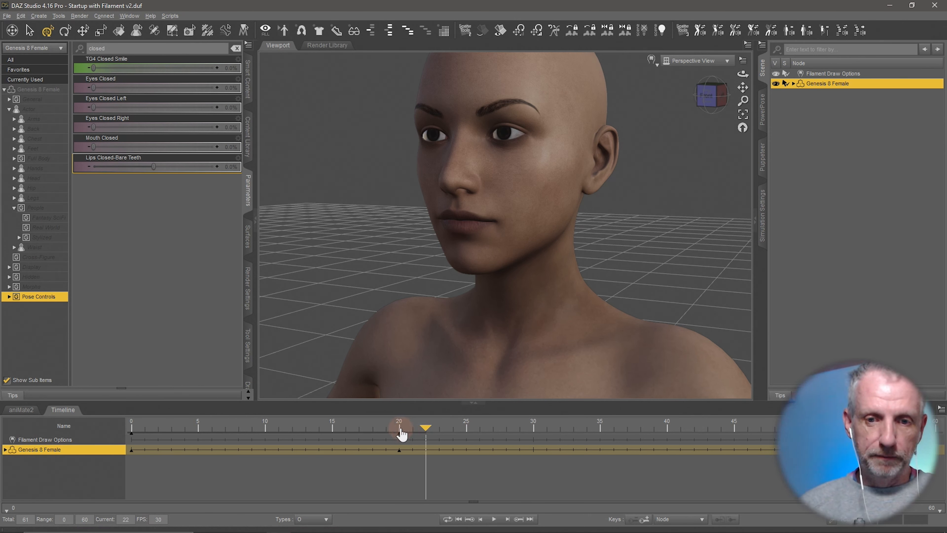
pyautogui.moveTo(112, 88); pyautogui.dragTo(264, 87)
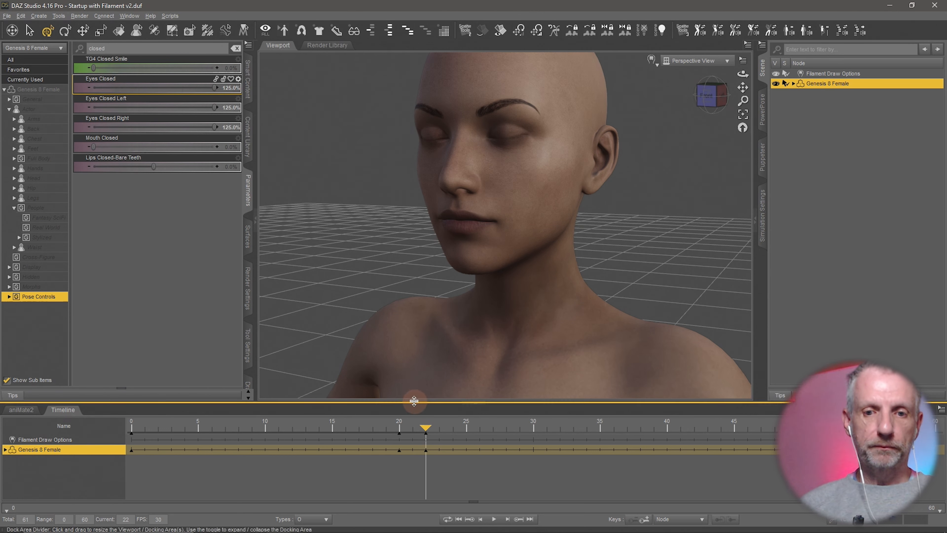
# Create a key on frame 24 that holds the figure's eyes closed.
pyautogui.moveTo(423, 430); pyautogui.dragTo(453, 426)
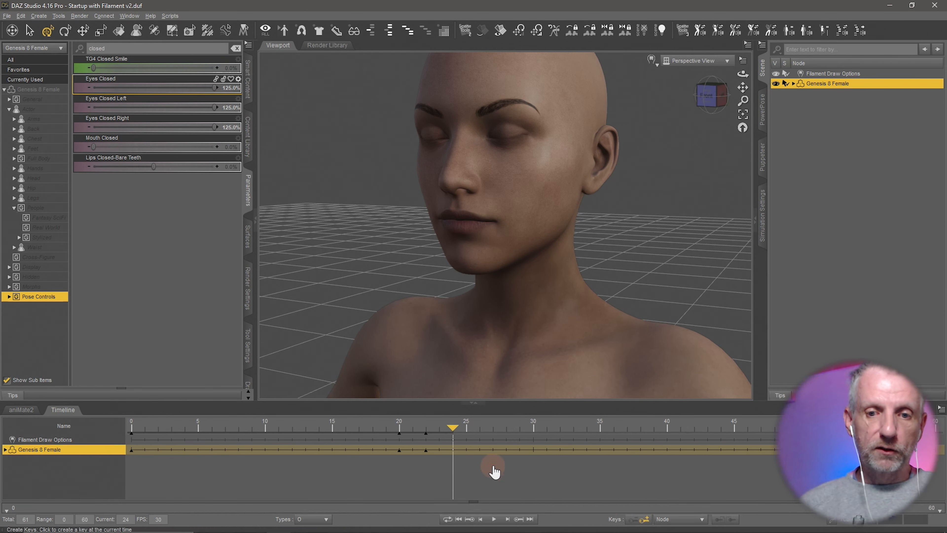
pyautogui.click(644, 520)
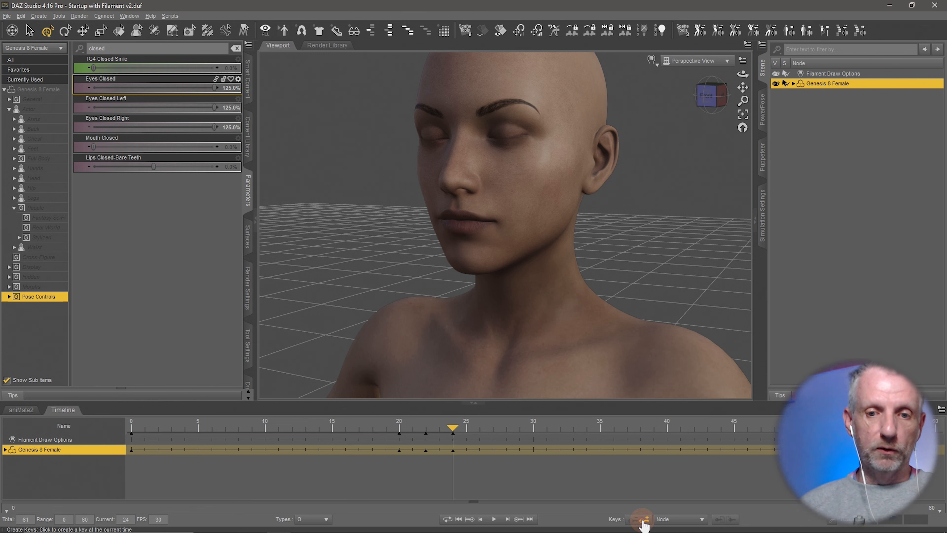
pyautogui.moveTo(414, 425); pyautogui.dragTo(442, 424)
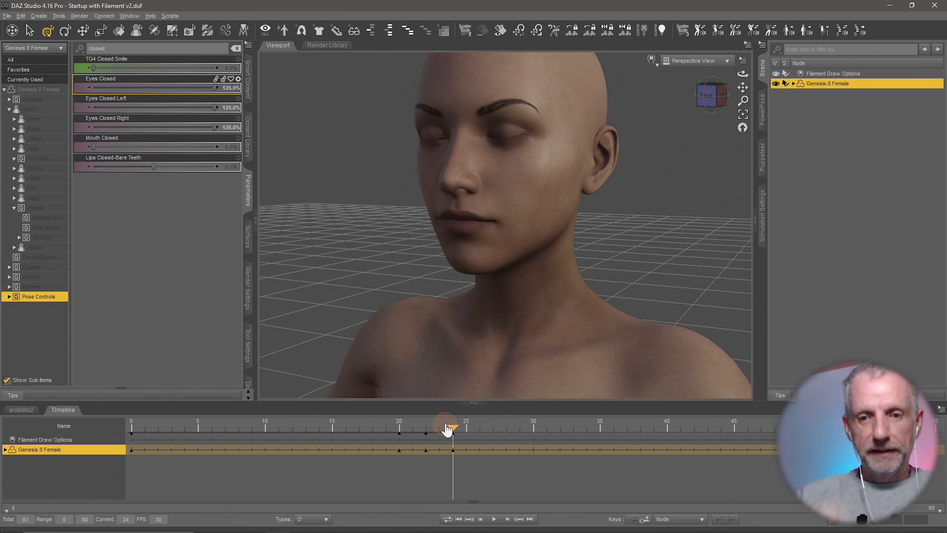
# Set Eyes Closed to 0% on frame 28 and create a key with open eyes on frame 60.
pyautogui.moveTo(450, 429); pyautogui.dragTo(499, 422)
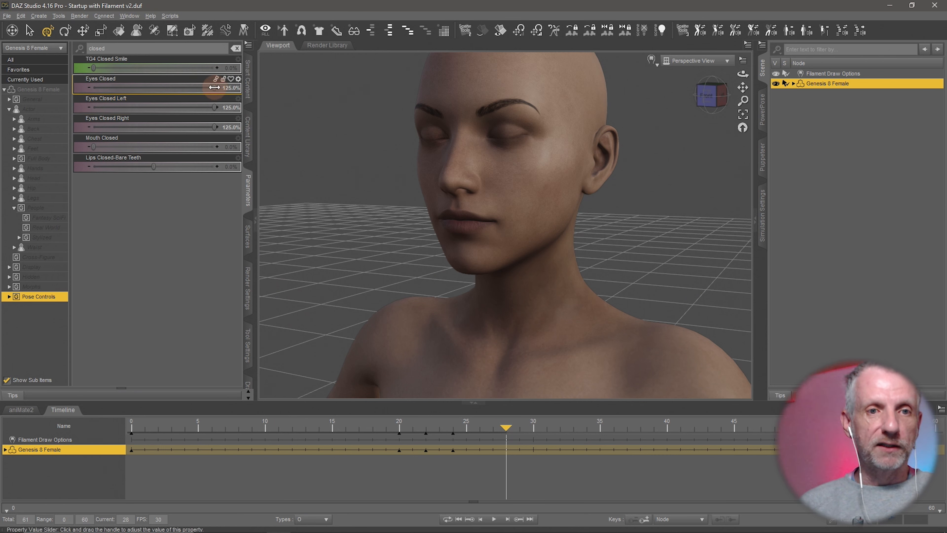
pyautogui.moveTo(216, 88); pyautogui.dragTo(32, 90)
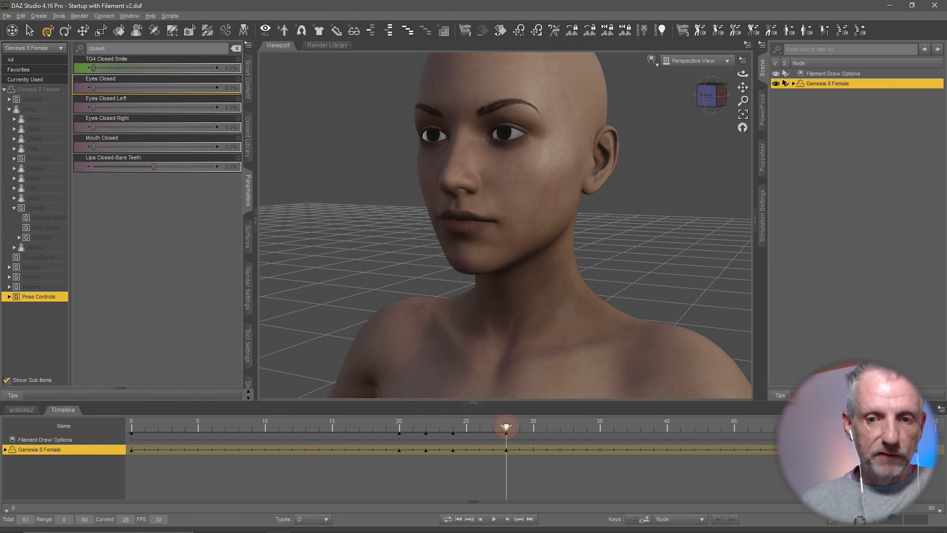
pyautogui.moveTo(507, 426); pyautogui.dragTo(935, 426)
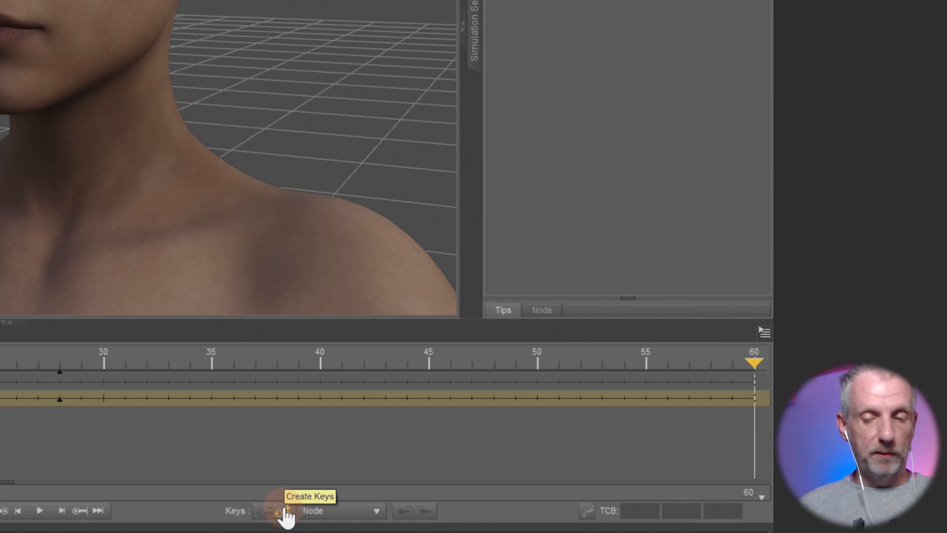
pyautogui.click(288, 513)
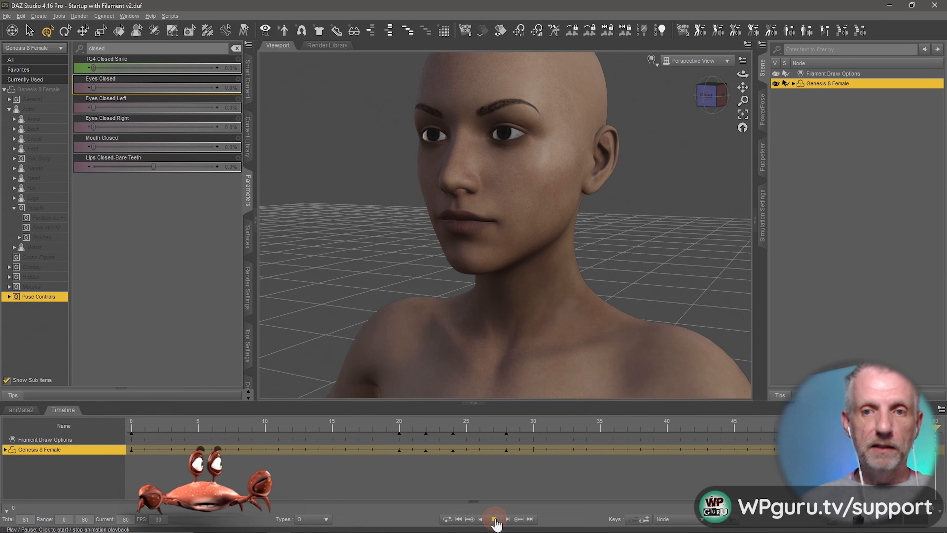
# Play back the blink animation repeatedly to check its timing, and stop playback.
pyautogui.click(494, 519)
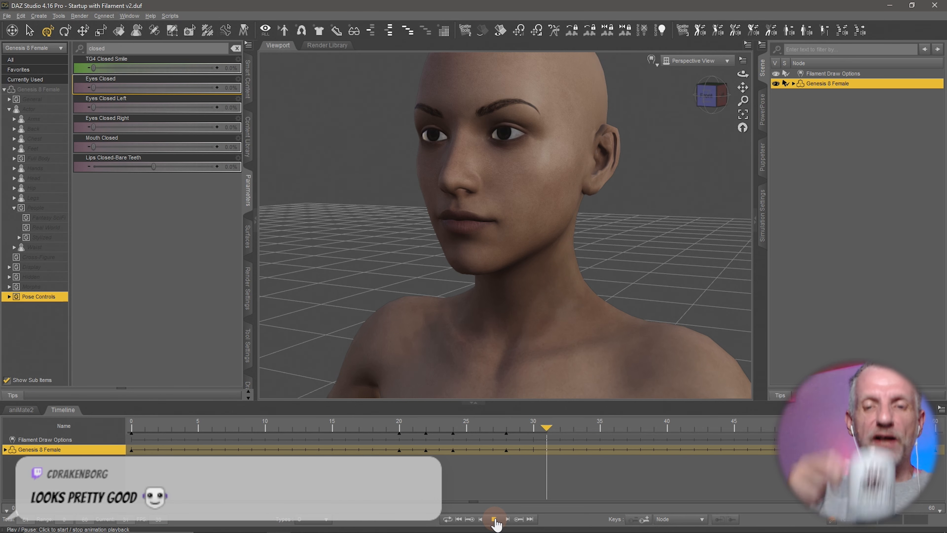
pyautogui.click(495, 520)
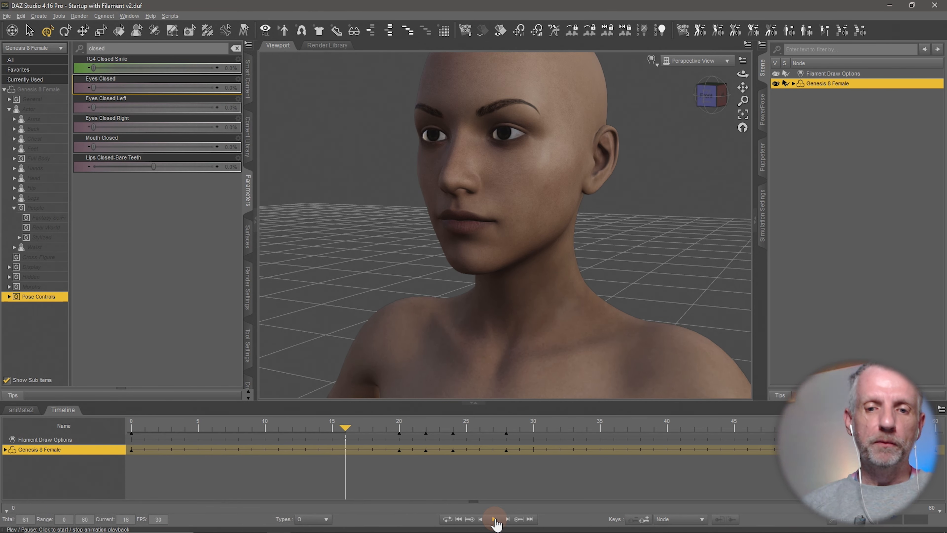
pyautogui.moveTo(351, 430)
pyautogui.mouseDown()
pyautogui.moveTo(401, 432)
pyautogui.moveTo(354, 432)
pyautogui.mouseUp()
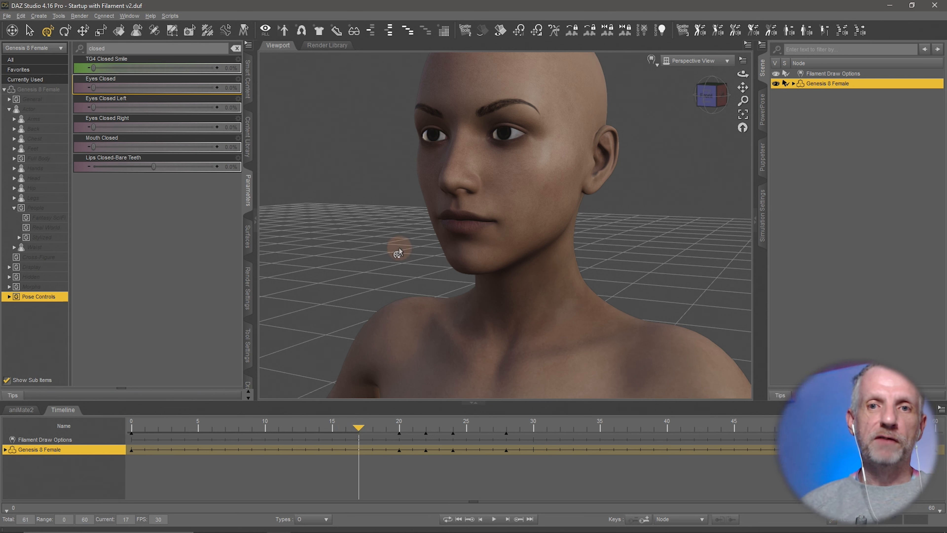
pyautogui.click(444, 30)
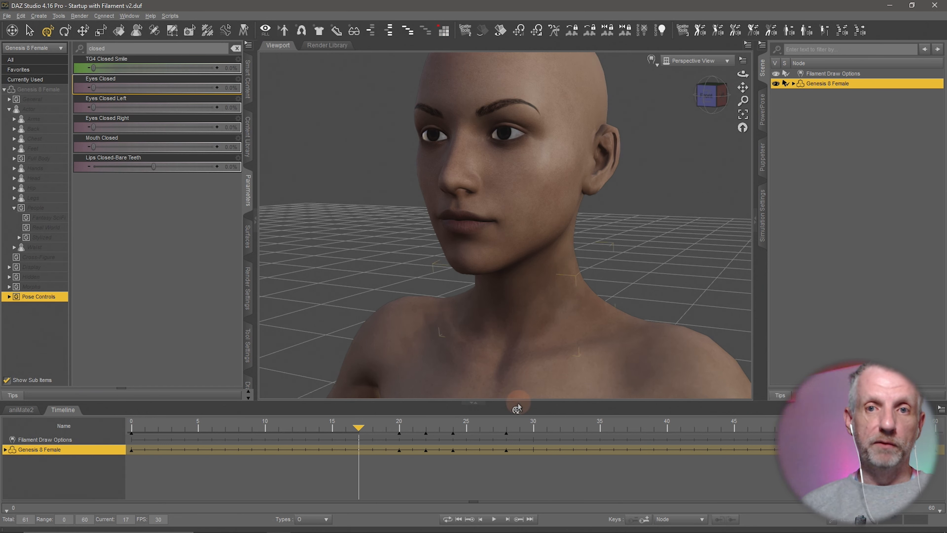
pyautogui.click(494, 519)
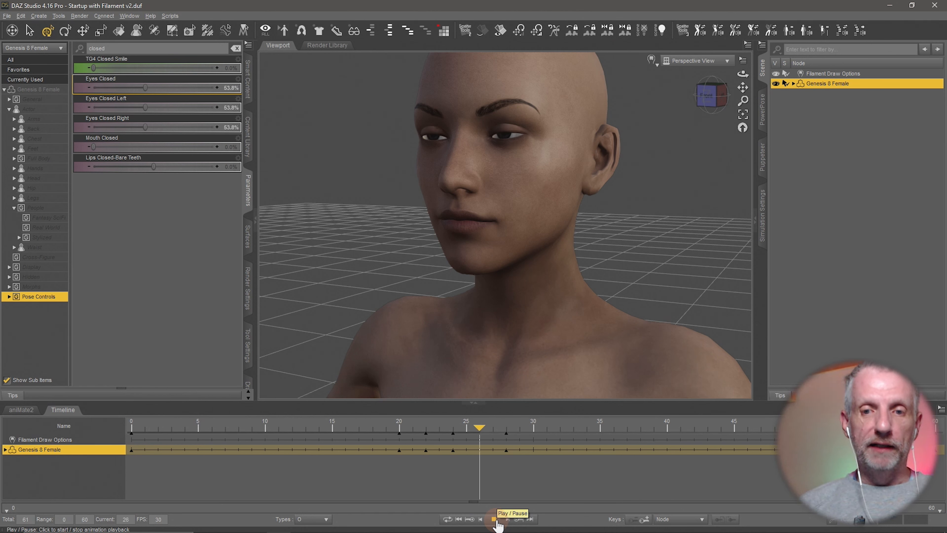
pyautogui.click(494, 519)
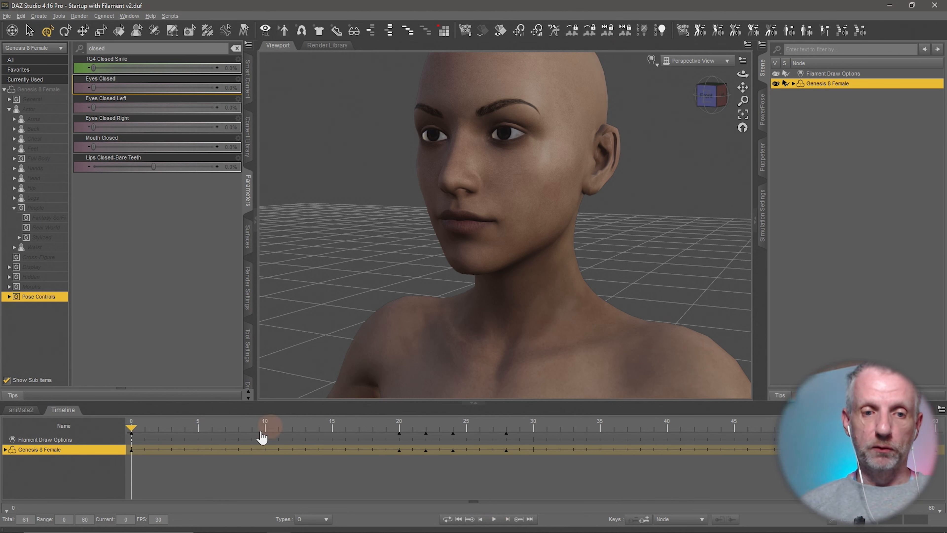
pyautogui.click(131, 427)
pyautogui.moveTo(135, 425); pyautogui.dragTo(103, 444)
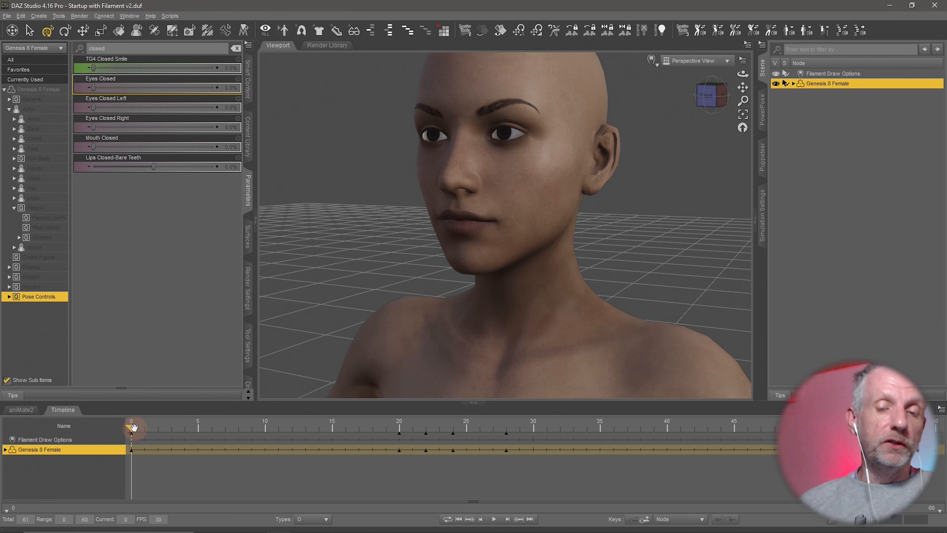
pyautogui.moveTo(133, 426)
pyautogui.mouseDown()
pyautogui.moveTo(300, 426)
pyautogui.moveTo(131, 427)
pyautogui.mouseUp()
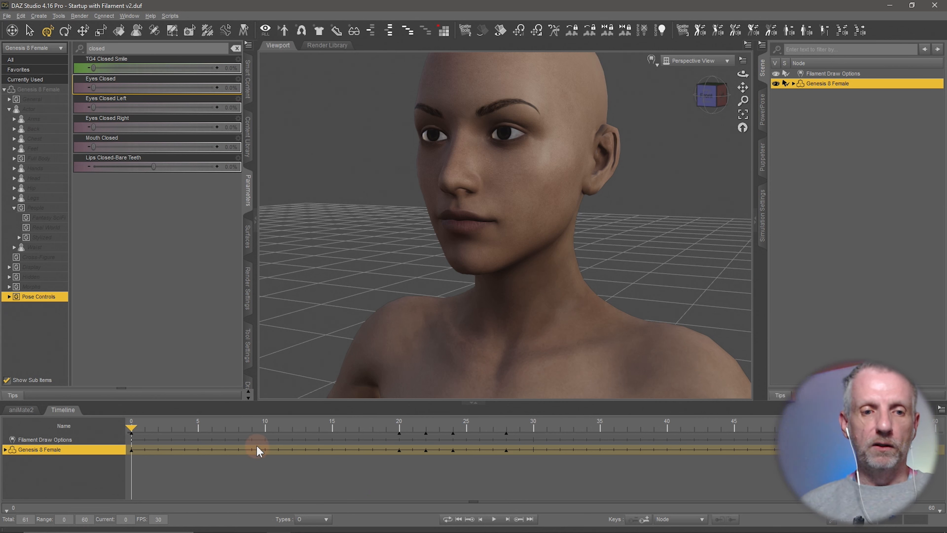
# In aniMate2, create an aniBlock from the studio keyframes as a direct copy, including Translation, Rotation and Morphs/Values.
pyautogui.click(31, 413)
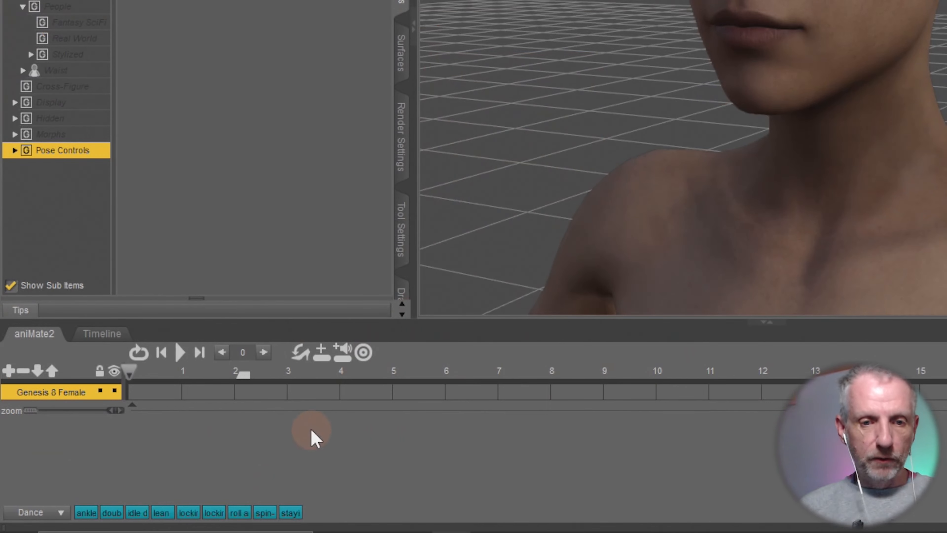
pyautogui.rightClick(191, 474)
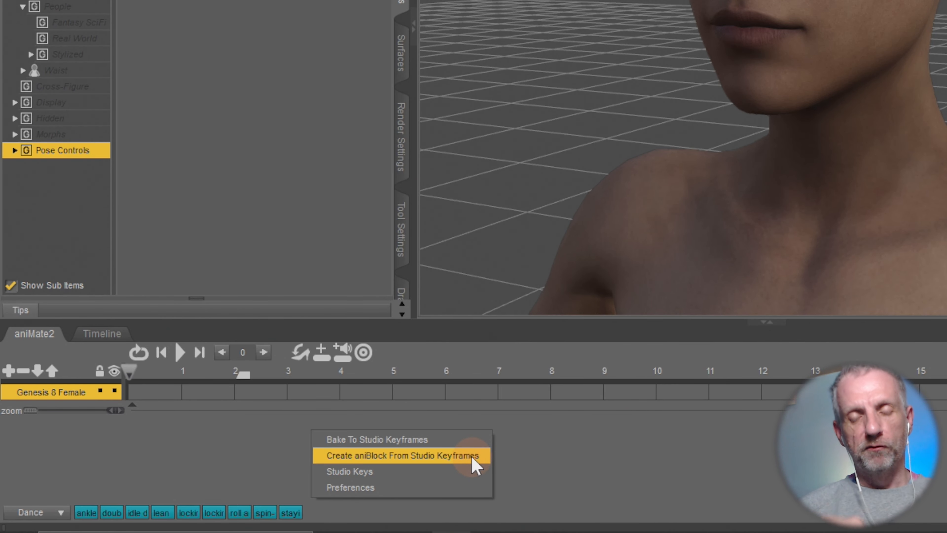
pyautogui.click(475, 465)
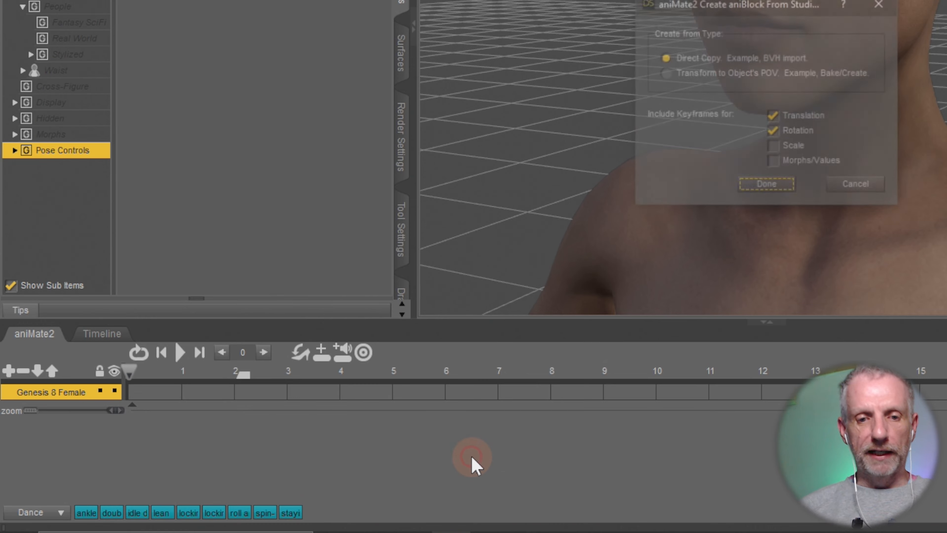
pyautogui.moveTo(778, 17); pyautogui.dragTo(353, 230)
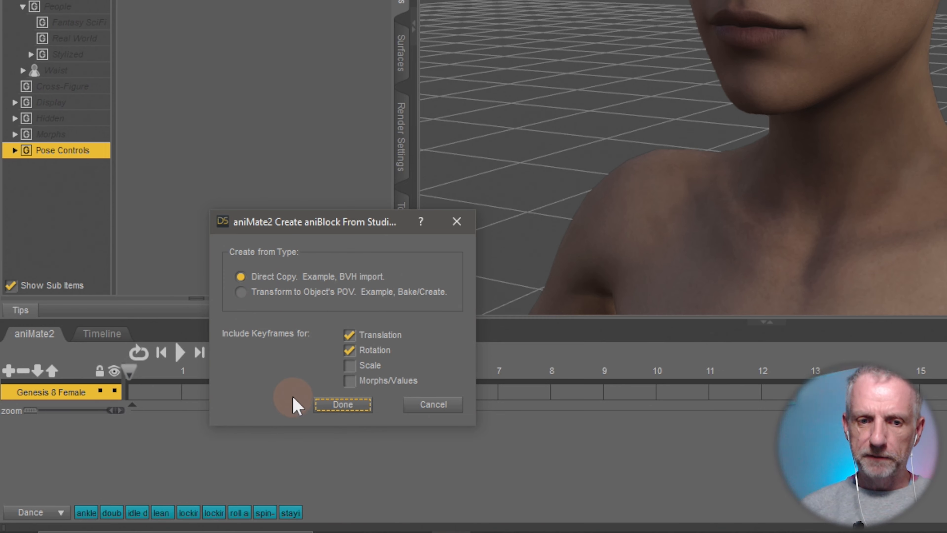
pyautogui.click(351, 381)
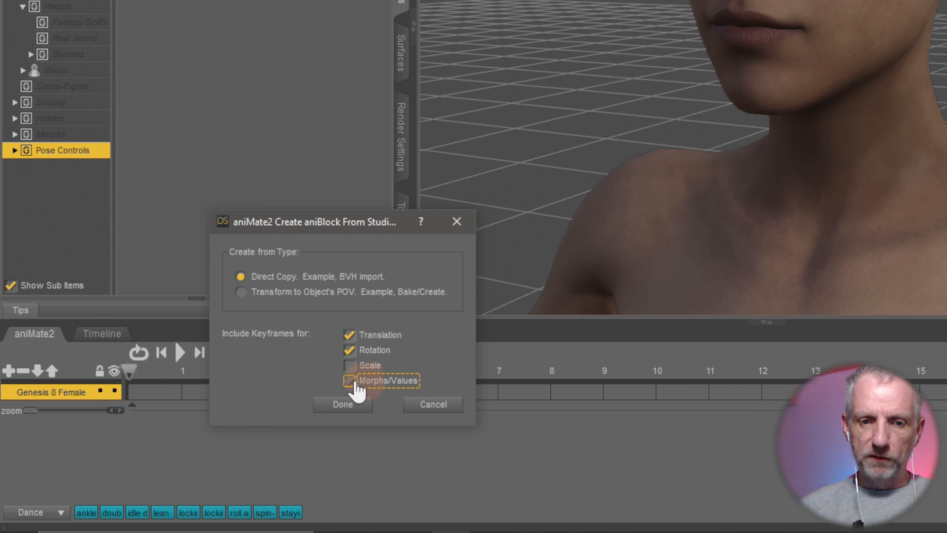
pyautogui.click(386, 384)
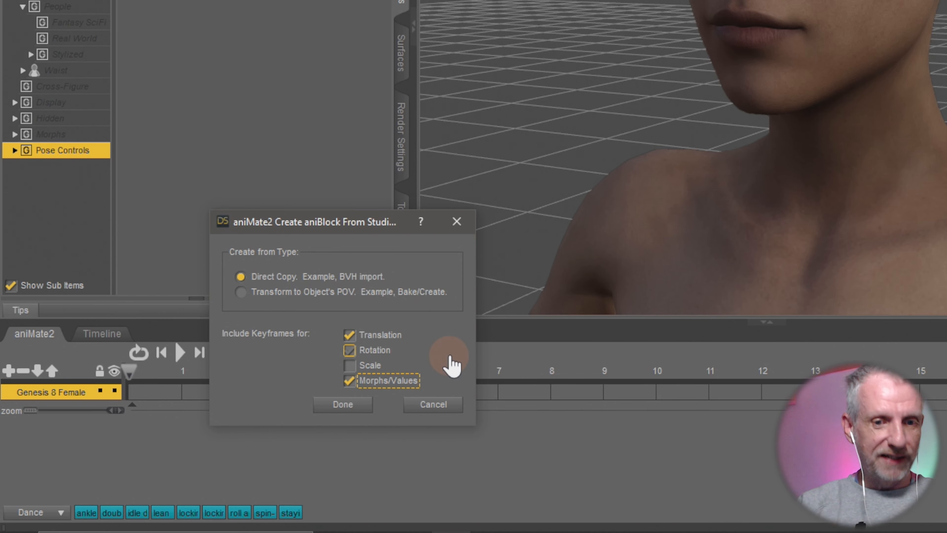
pyautogui.click(450, 357)
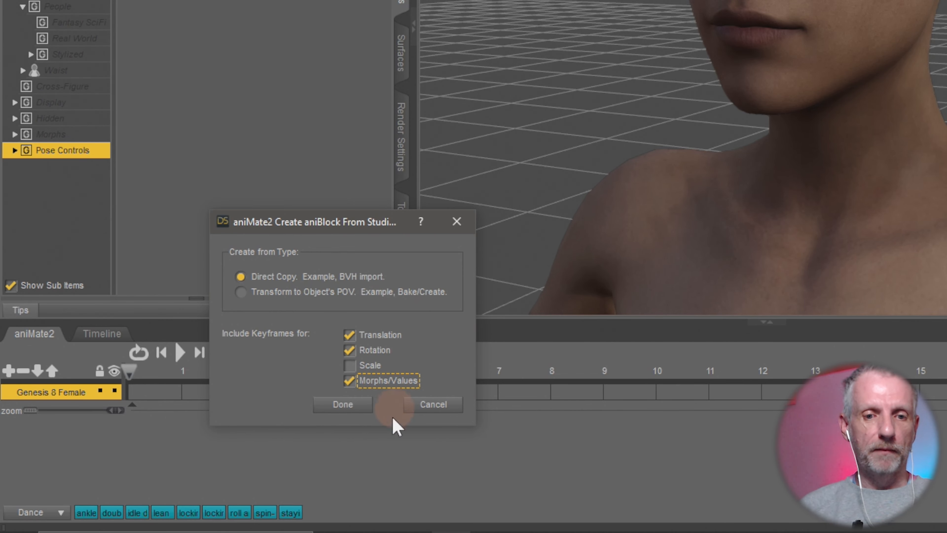
pyautogui.click(368, 406)
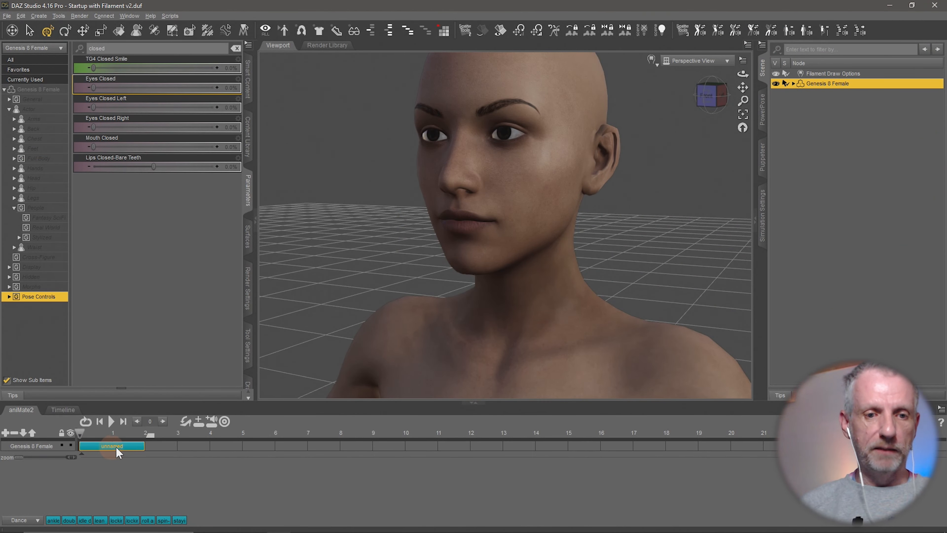
# Play and stop the new aniBlock in aniMate2, and compare it with the figure's Timeline by scrubbing across the frames.
pyautogui.click(112, 422)
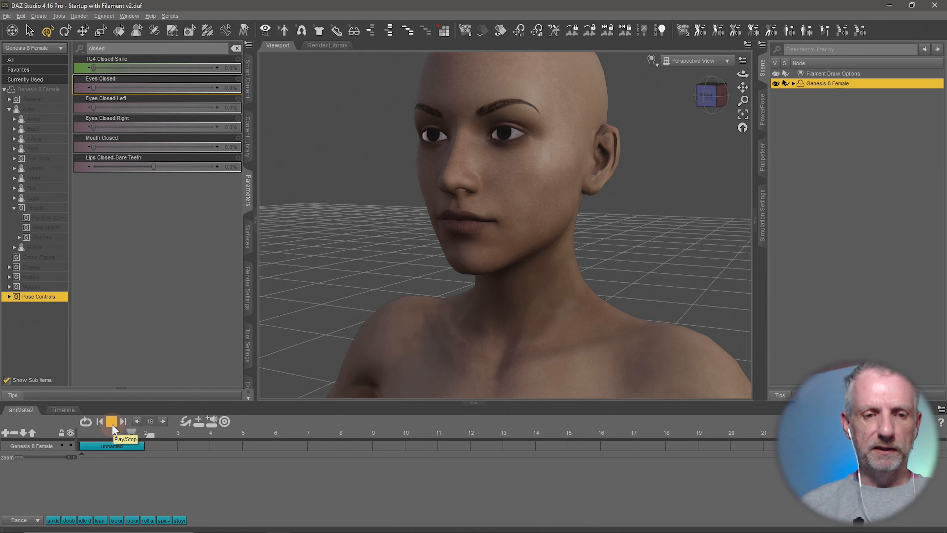
pyautogui.click(112, 422)
pyautogui.click(63, 409)
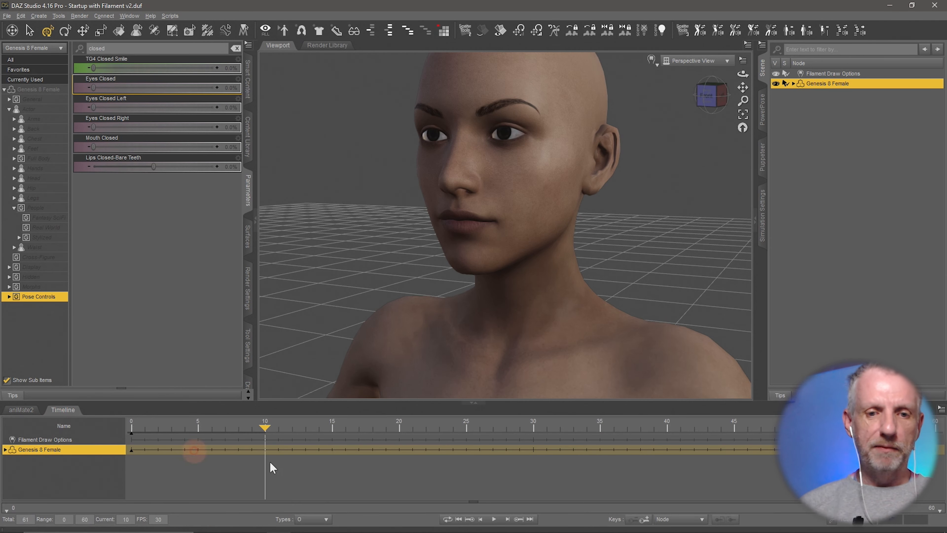
pyautogui.click(263, 425)
pyautogui.moveTo(453, 424); pyautogui.dragTo(332, 428)
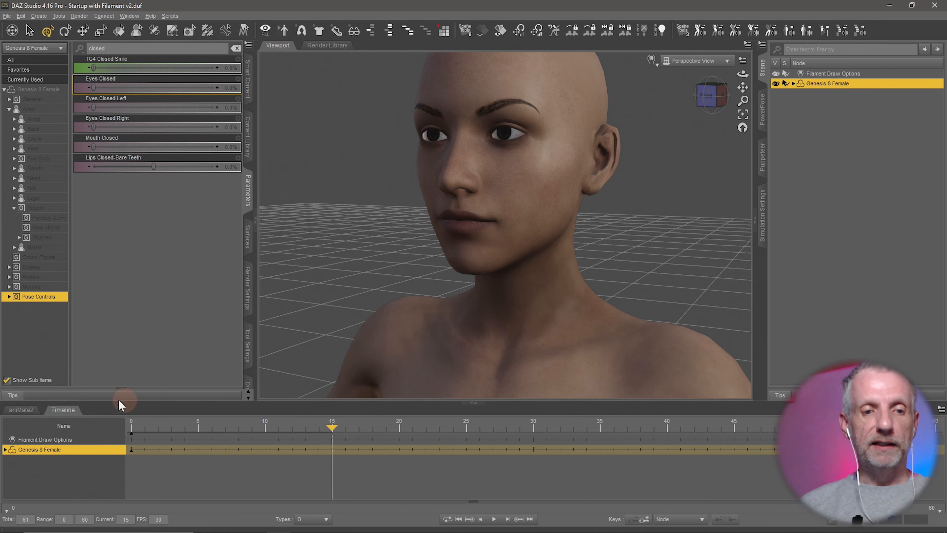
pyautogui.click(19, 410)
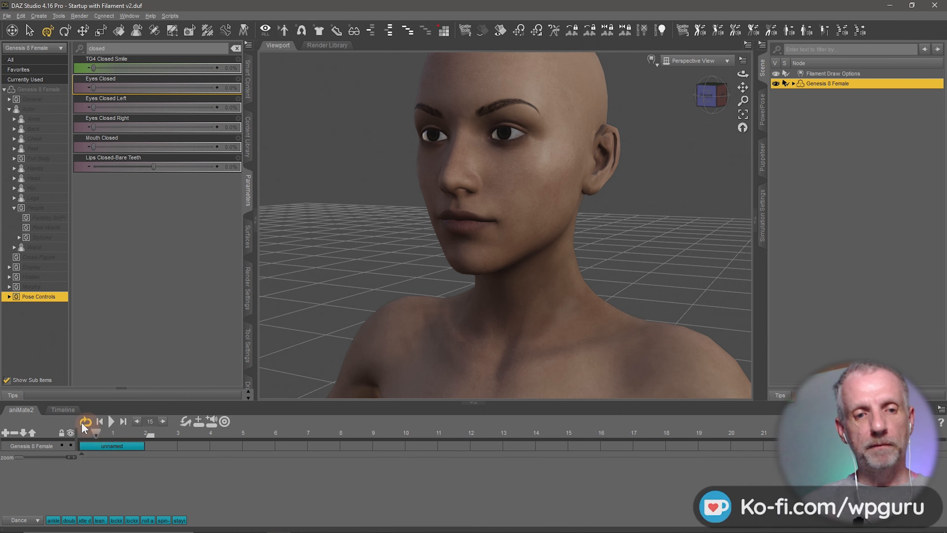
pyautogui.click(64, 411)
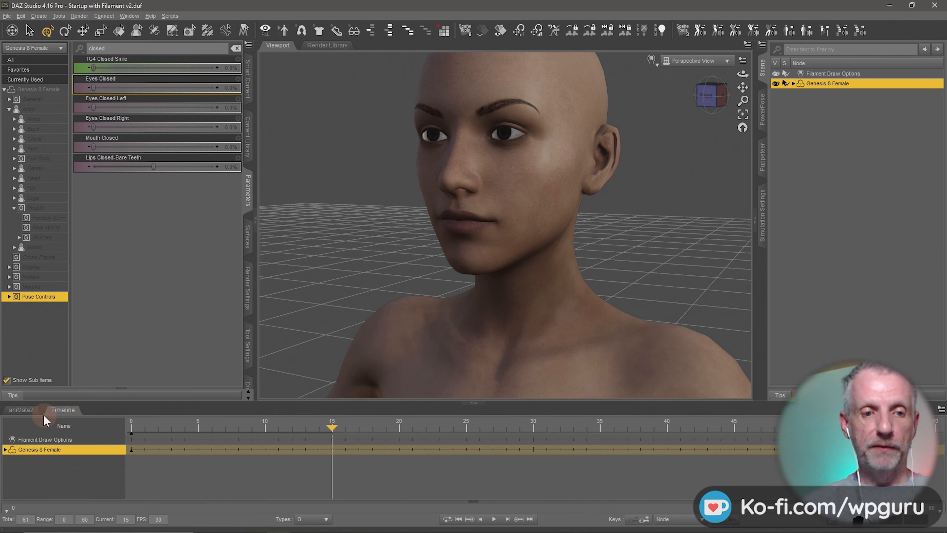
# Extend the blink aniBlock in aniMate2 so that it repeats until about 18.3 on the ruler.
pyautogui.click(23, 410)
pyautogui.click(134, 447)
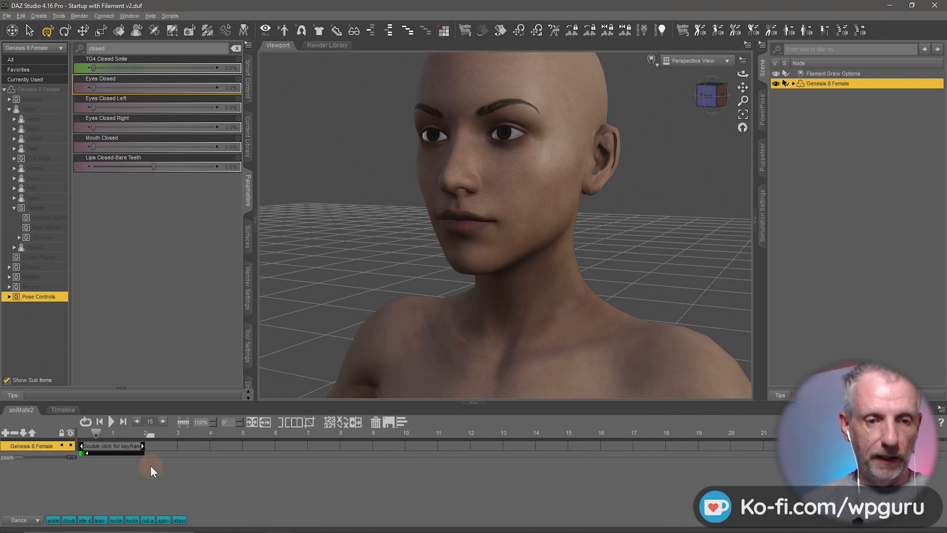
pyautogui.moveTo(141, 446); pyautogui.dragTo(675, 441)
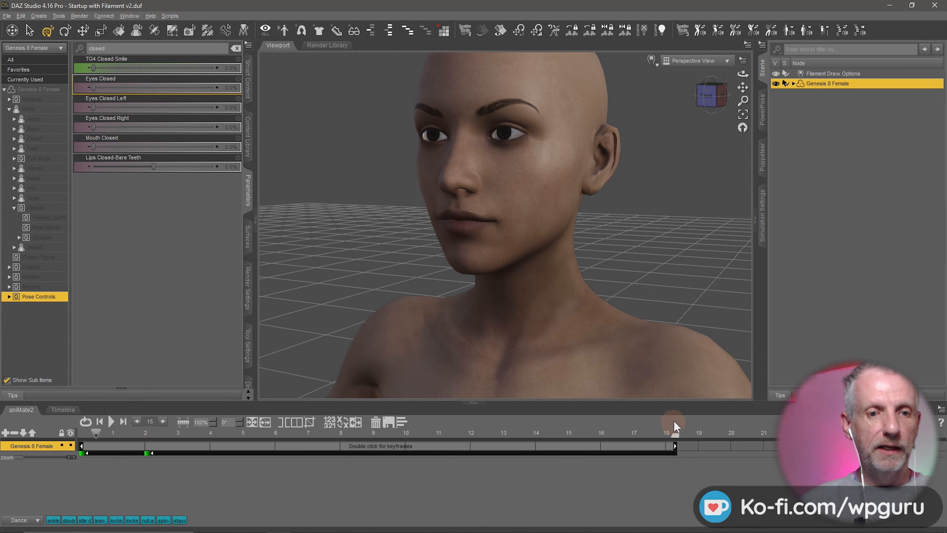
# Scrub the extended animation in the Timeline to about frame 258, and return to inspect the aniBlock in aniMate2.
pyautogui.click(77, 413)
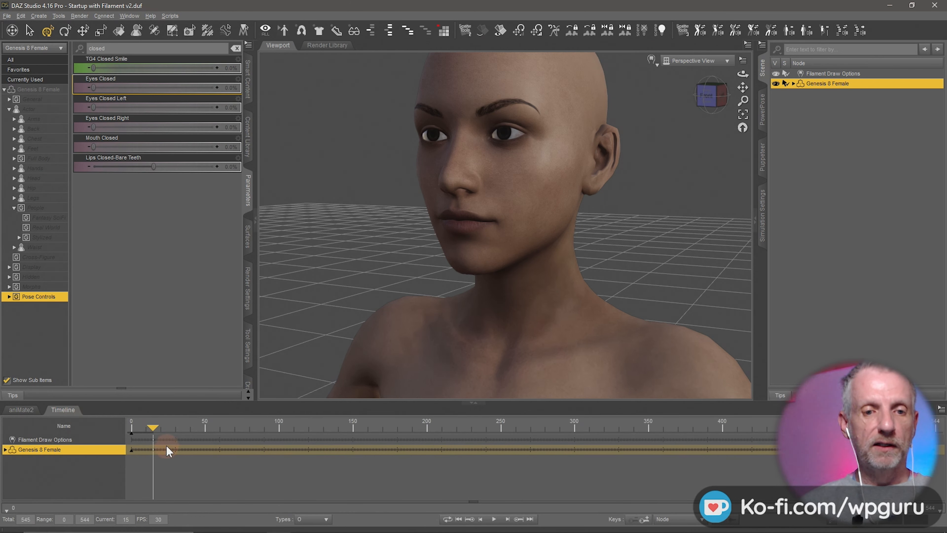
pyautogui.moveTo(175, 433); pyautogui.dragTo(511, 432)
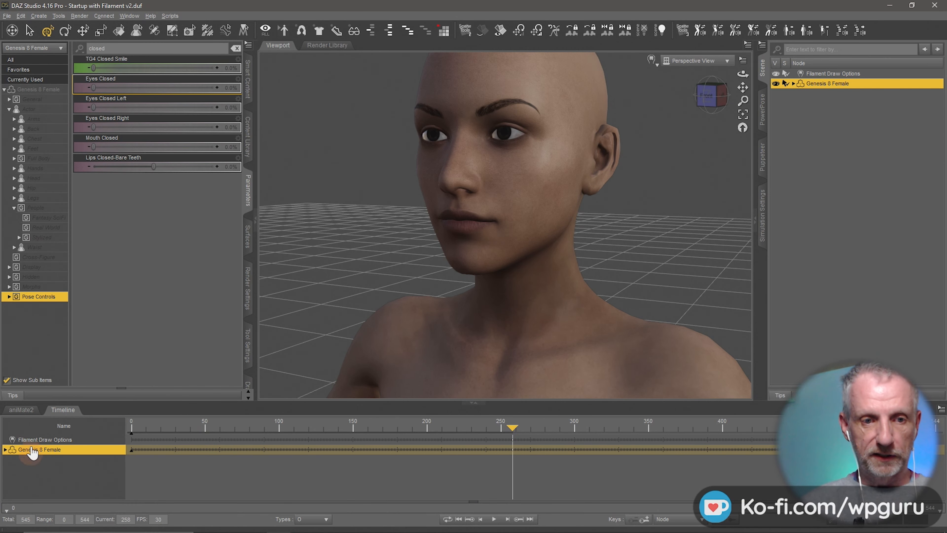
pyautogui.click(21, 410)
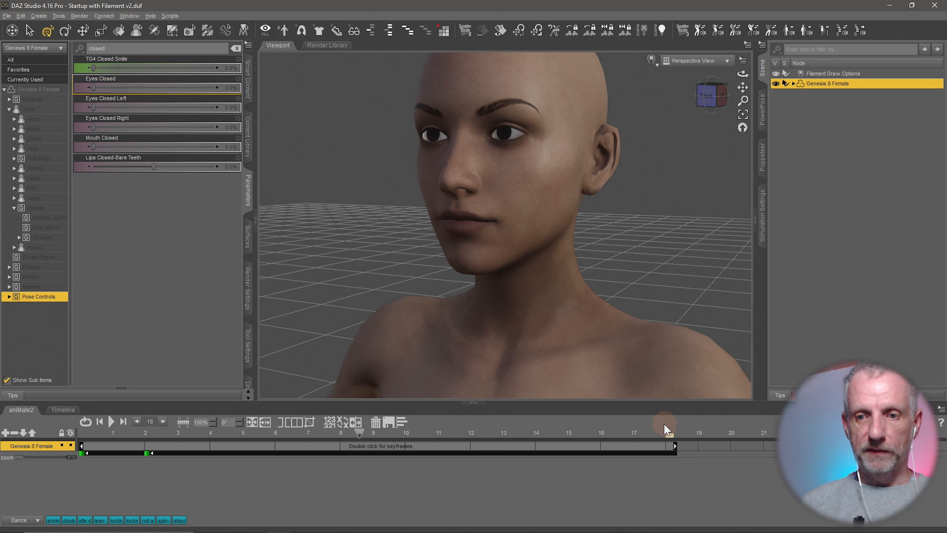
pyautogui.doubleClick(612, 446)
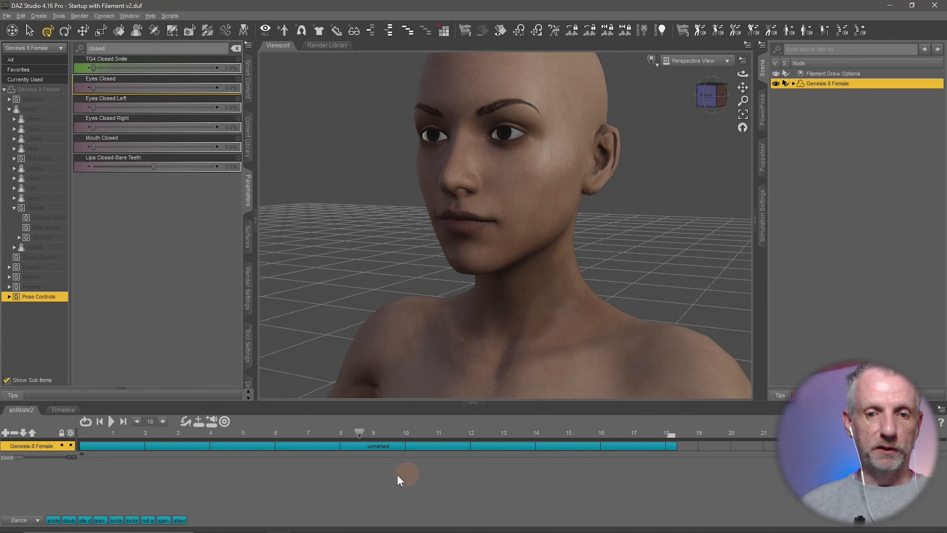
pyautogui.click(354, 447)
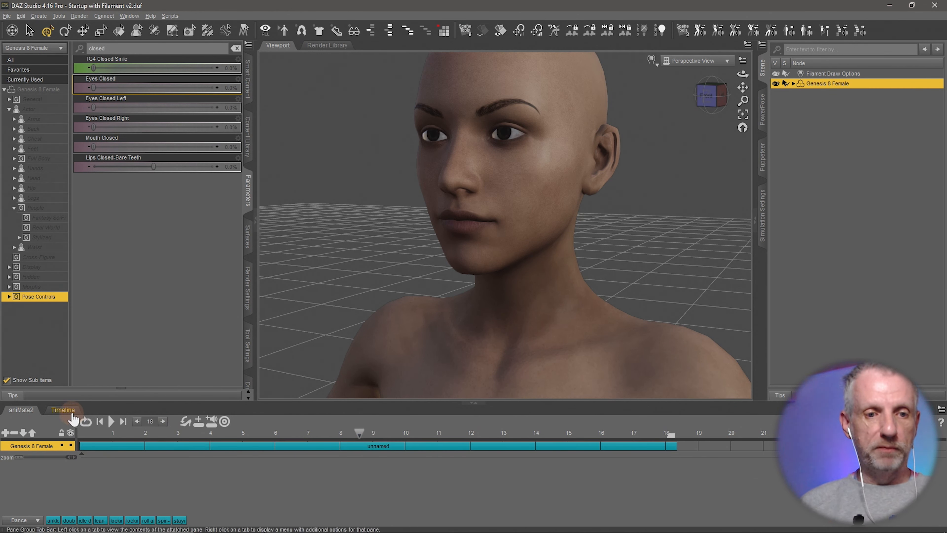
# Play back the repeating blinks in the Timeline from frame 0, stop playback, and return to frame 0.
pyautogui.click(62, 410)
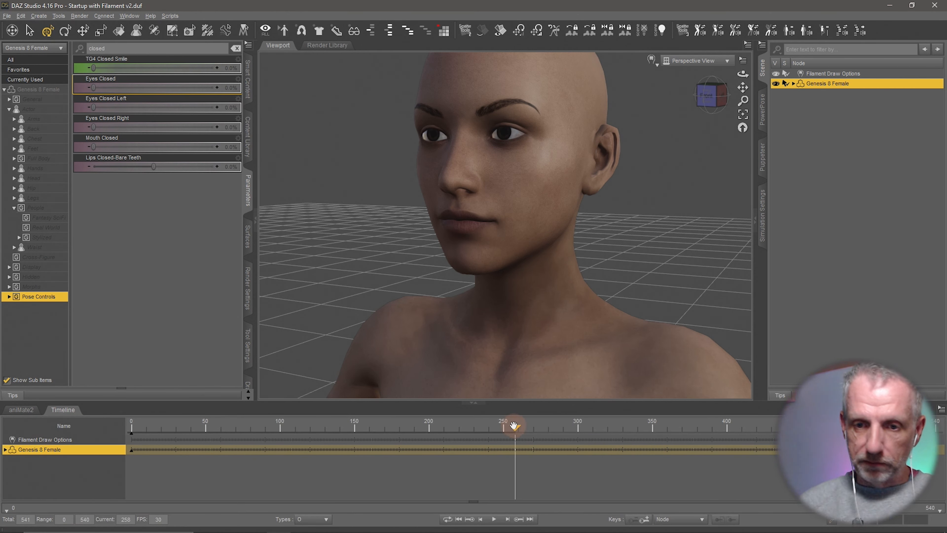
pyautogui.moveTo(513, 425)
pyautogui.mouseDown()
pyautogui.moveTo(397, 427)
pyautogui.moveTo(535, 428)
pyautogui.moveTo(506, 427)
pyautogui.mouseUp()
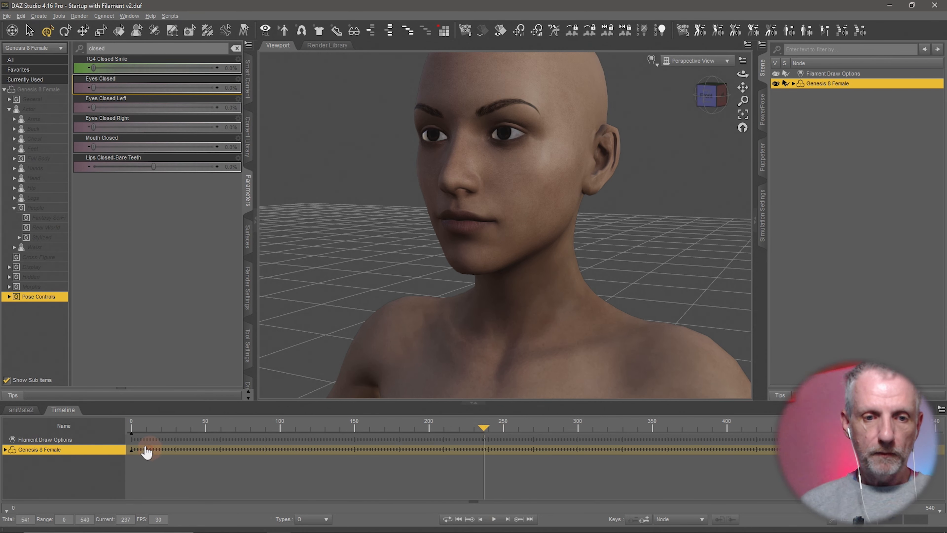
pyautogui.click(158, 430)
pyautogui.moveTo(160, 433); pyautogui.dragTo(115, 431)
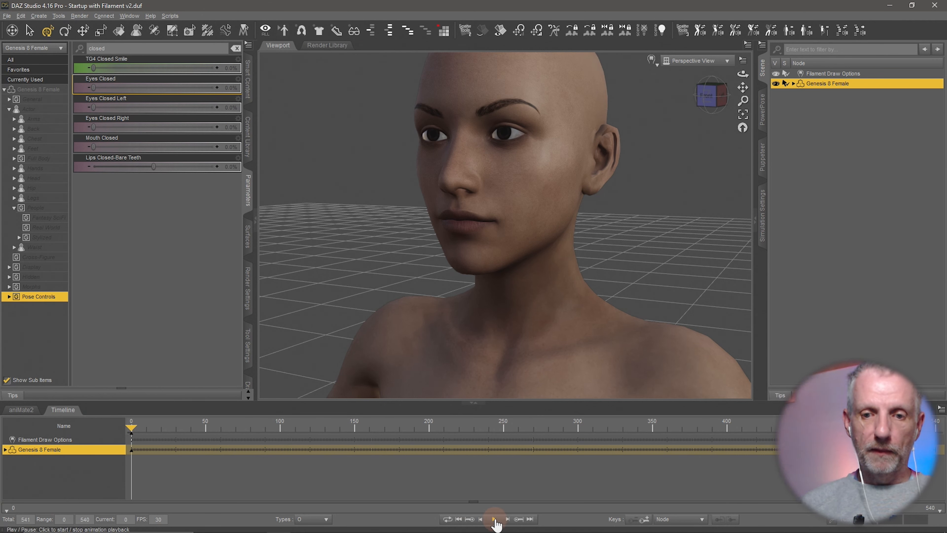
pyautogui.click(495, 520)
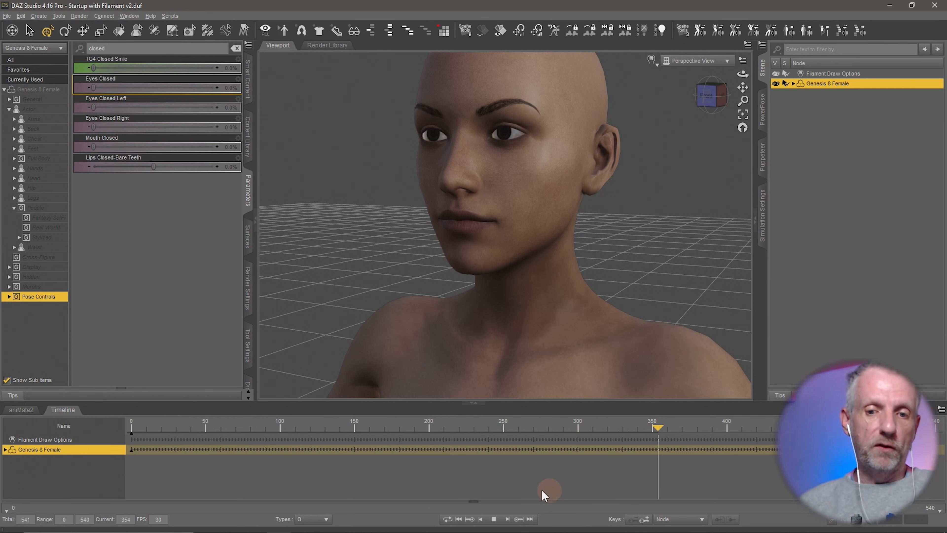
pyautogui.click(494, 520)
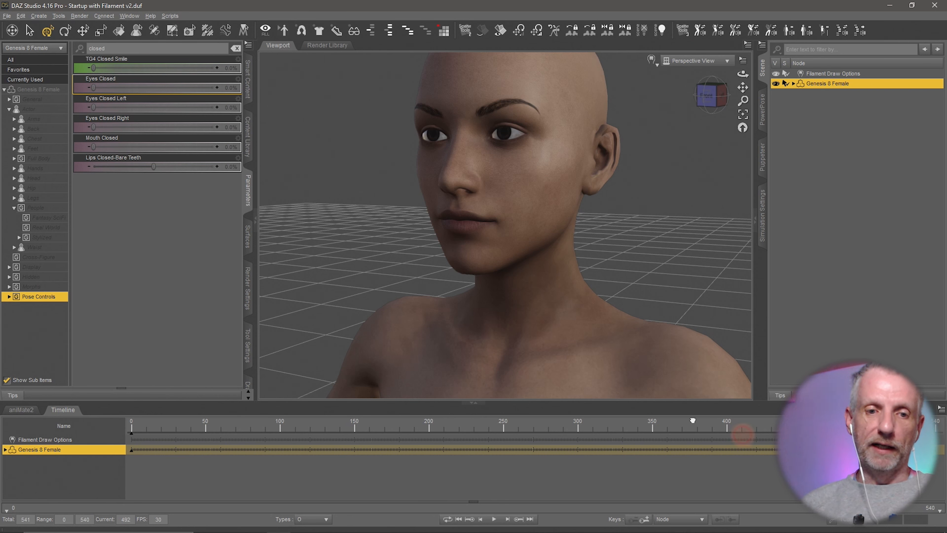
pyautogui.moveTo(693, 420); pyautogui.dragTo(102, 434)
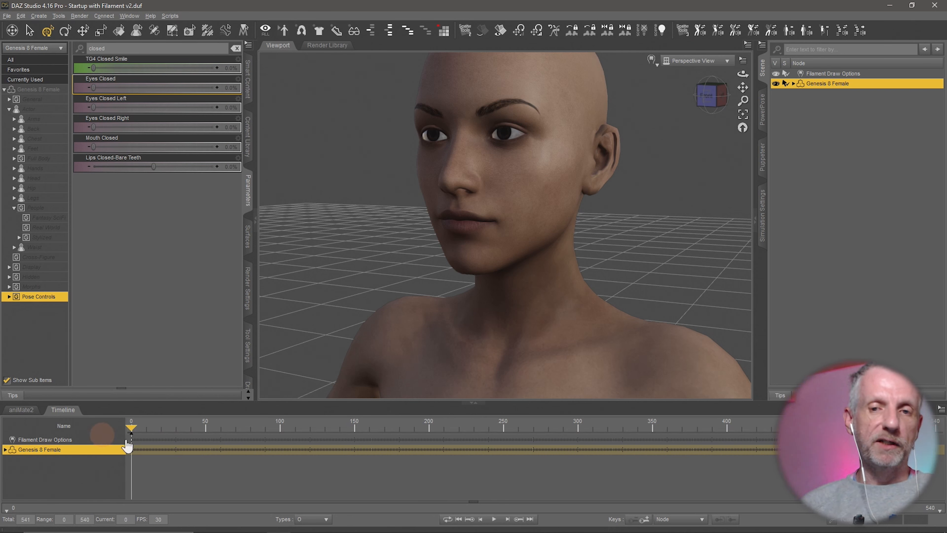
pyautogui.click(237, 437)
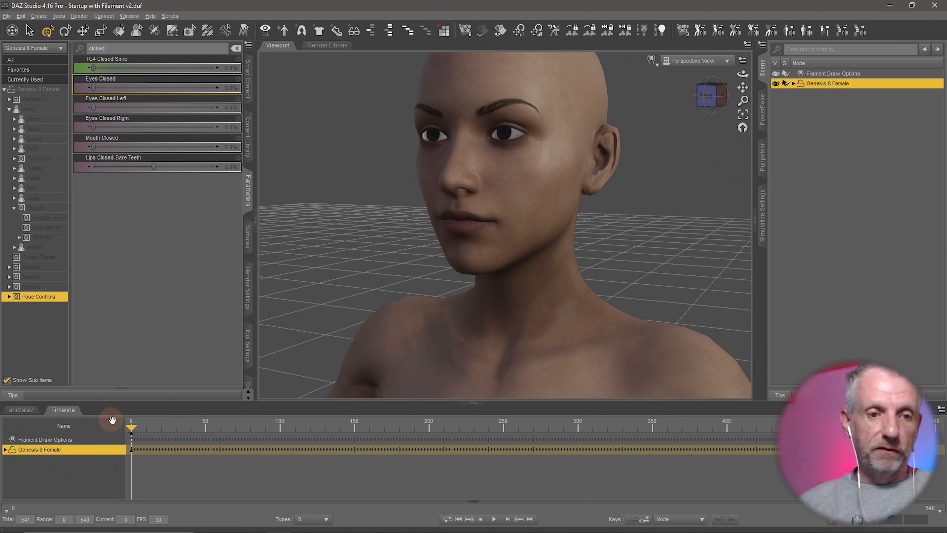
# Shorten the blink aniBlock in aniMate2 so that it ends at about 9.7 on the ruler.
pyautogui.click(18, 409)
pyautogui.click(179, 464)
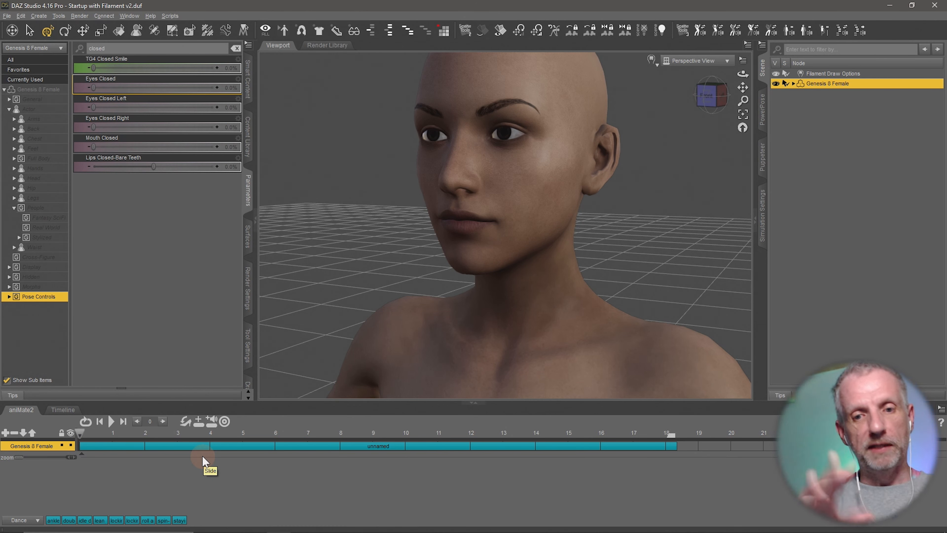
pyautogui.click(634, 446)
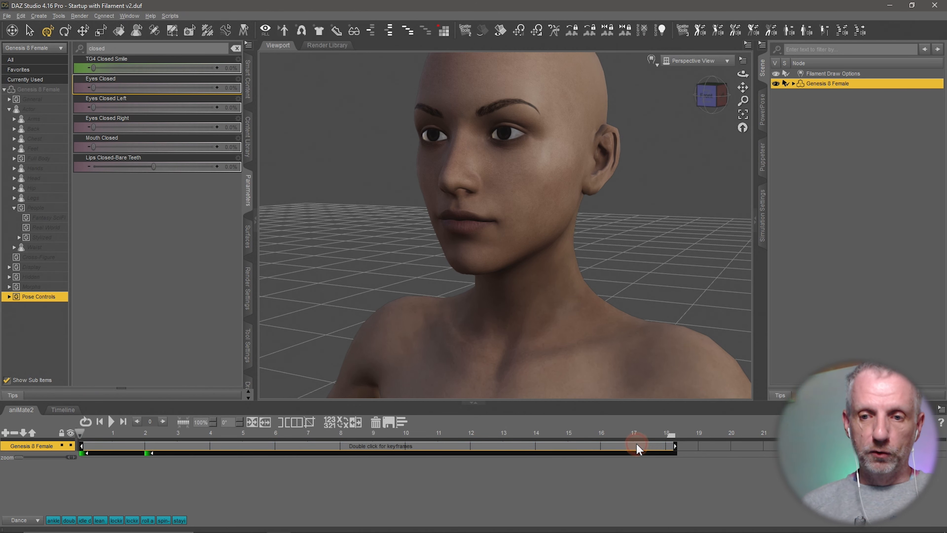
pyautogui.moveTo(676, 447); pyautogui.dragTo(394, 459)
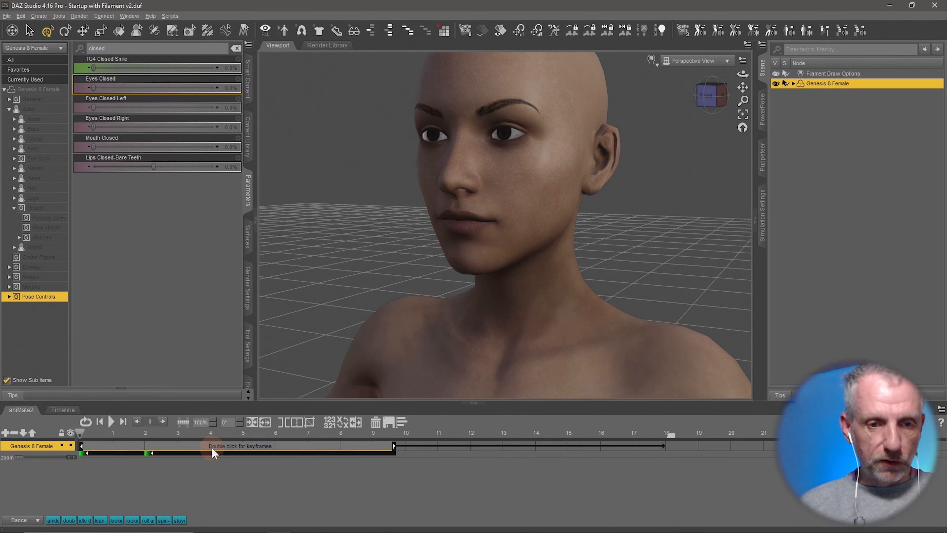
# Examine the individual keyframes inside the aniBlock, and return to the block view.
pyautogui.doubleClick(212, 447)
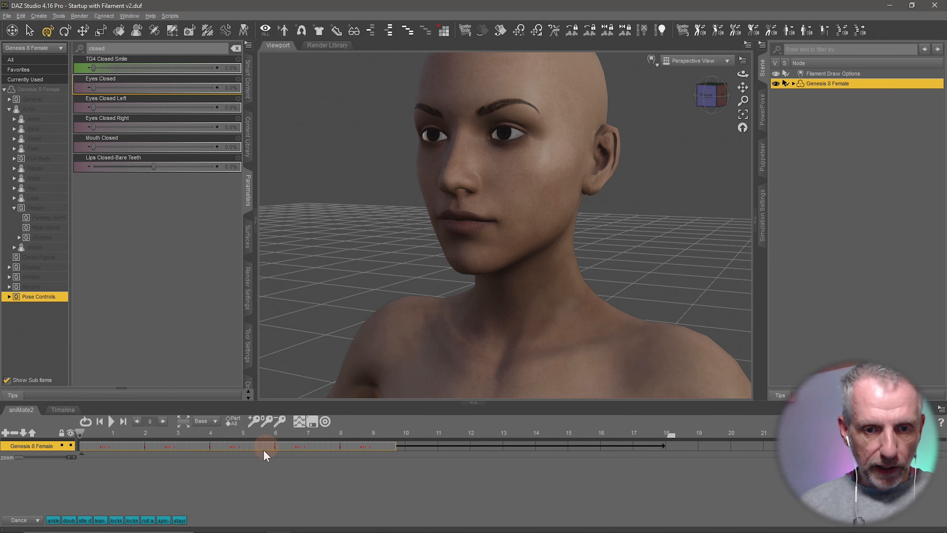
pyautogui.click(292, 446)
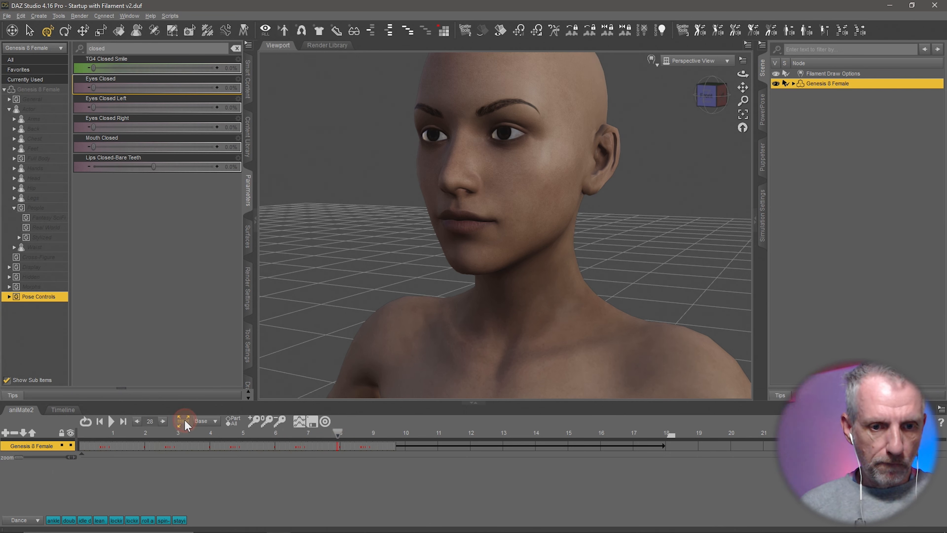
pyautogui.click(210, 446)
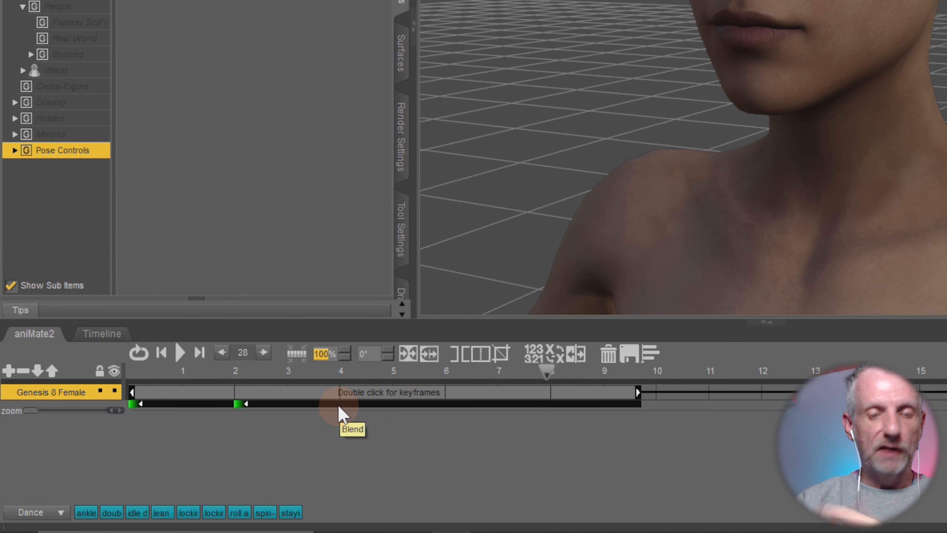
# Set the blink aniBlock's speed to 150%, play back the faster blinks in aniMate2, and stop playback.
pyautogui.write('50')
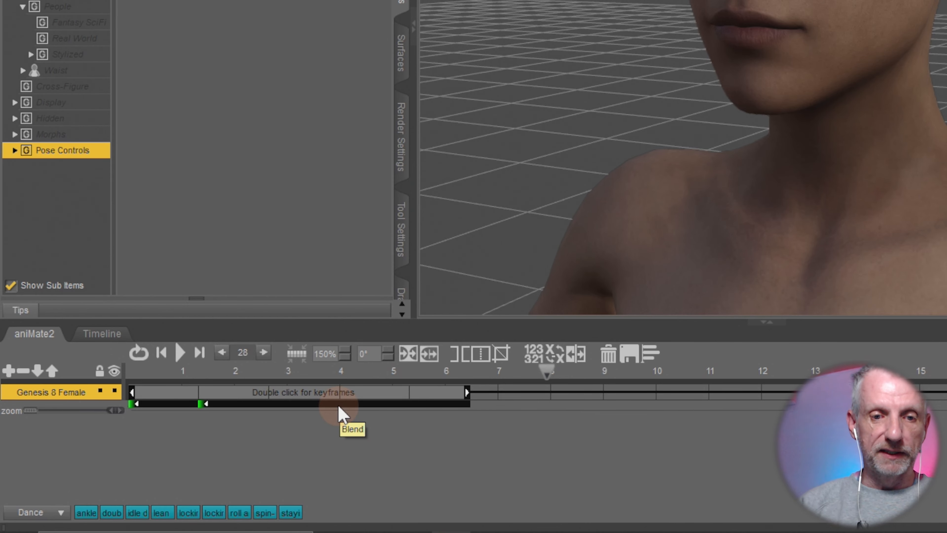
pyautogui.click(284, 476)
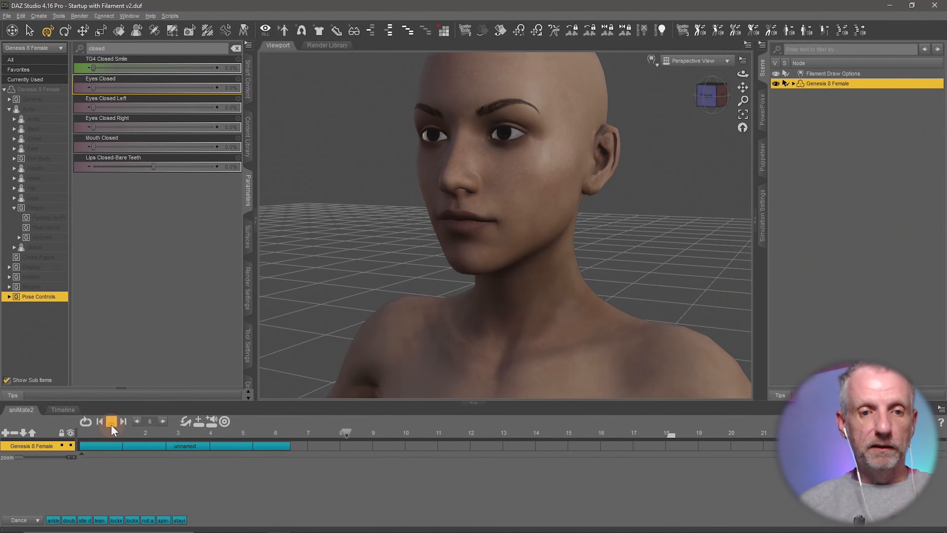
pyautogui.click(180, 352)
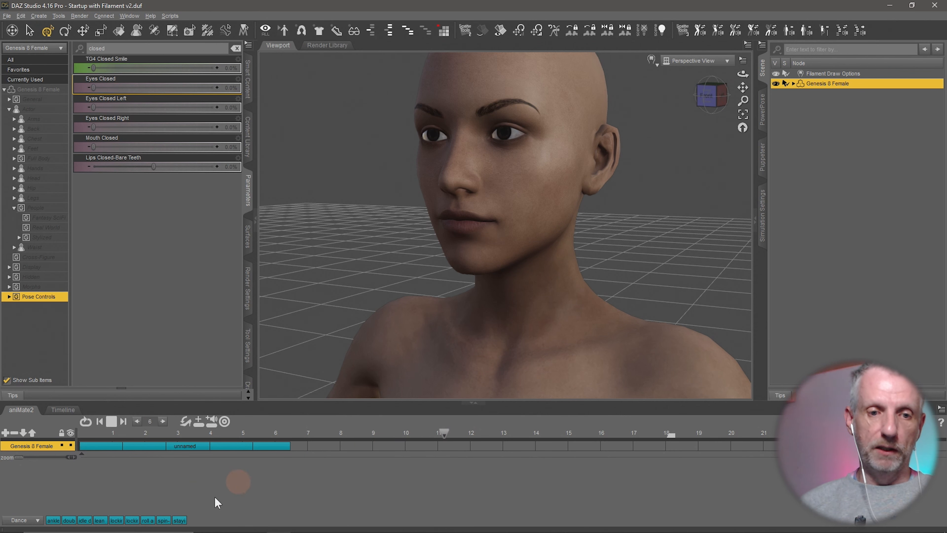
pyautogui.click(111, 421)
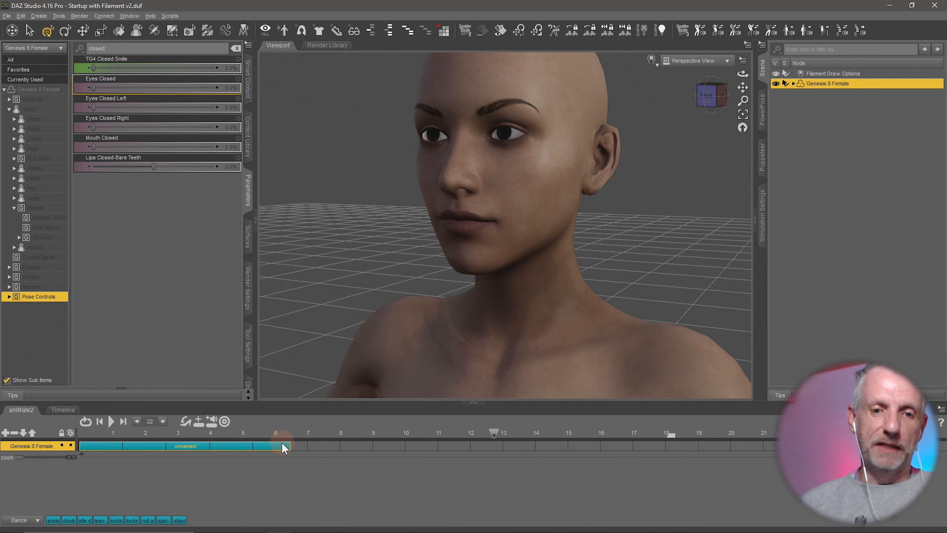
# Extend the blink aniBlock and move the playback range's end marker so both end at about 12 on the ruler.
pyautogui.click(284, 447)
pyautogui.moveTo(295, 448); pyautogui.dragTo(472, 448)
pyautogui.moveTo(672, 433); pyautogui.dragTo(467, 445)
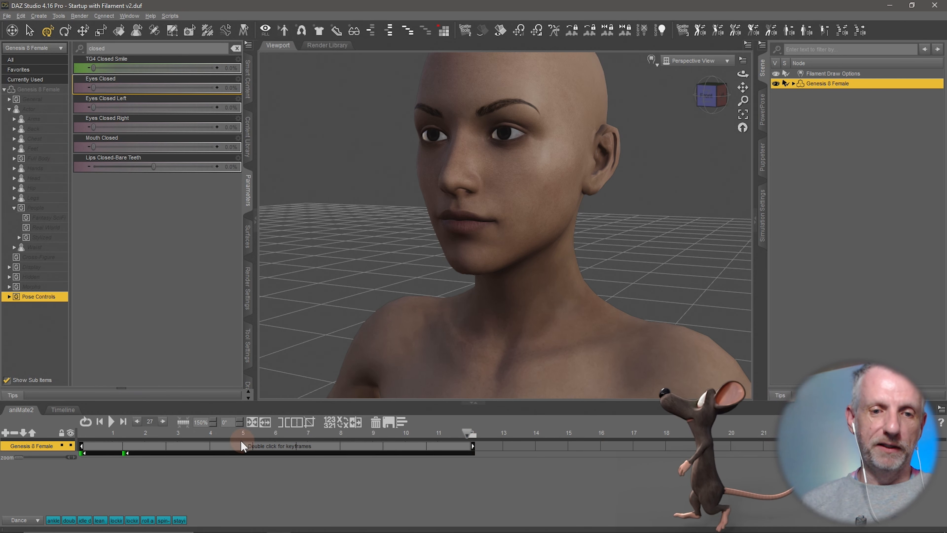
# Play back the extended aniBlock, stop playback, and return the playhead to frame 0 with the aniBlock selected.
pyautogui.click(110, 421)
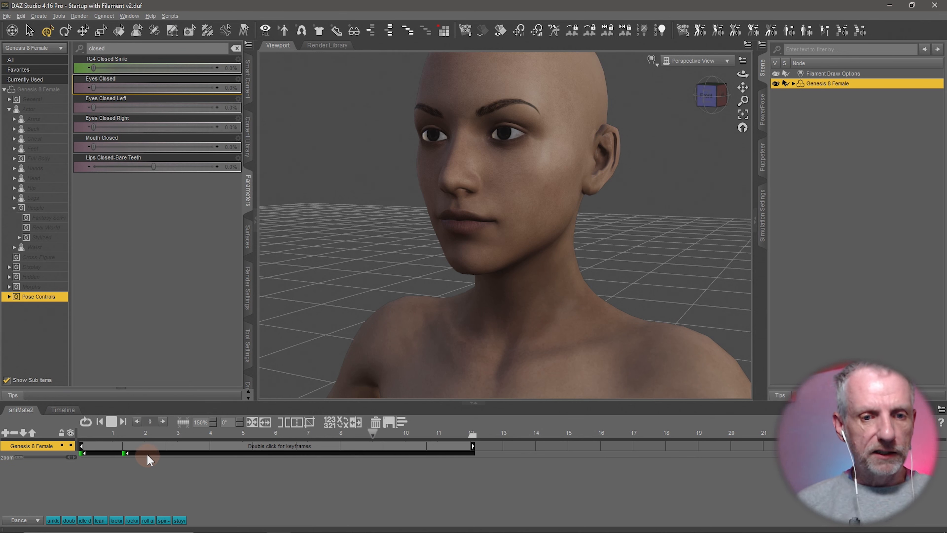
pyautogui.click(112, 421)
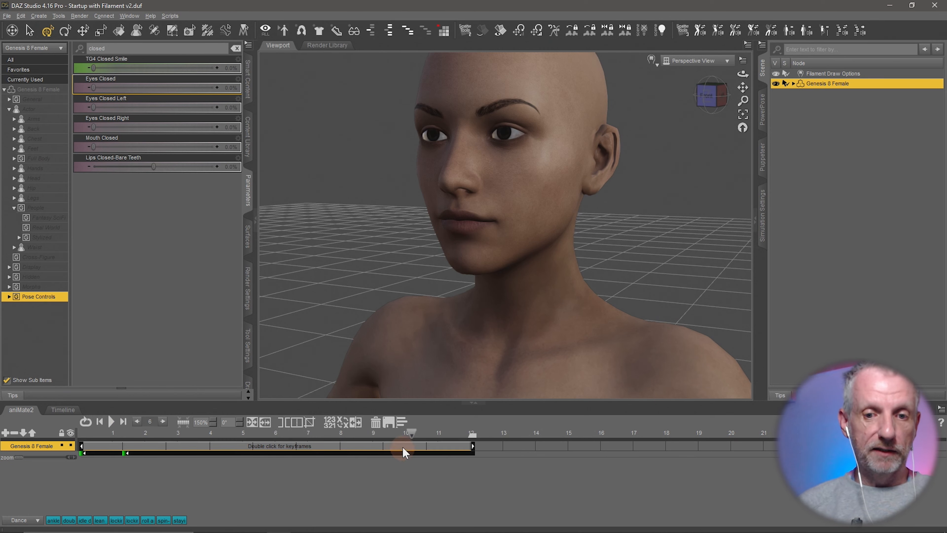
pyautogui.click(362, 471)
pyautogui.moveTo(410, 435); pyautogui.dragTo(69, 446)
pyautogui.click(109, 447)
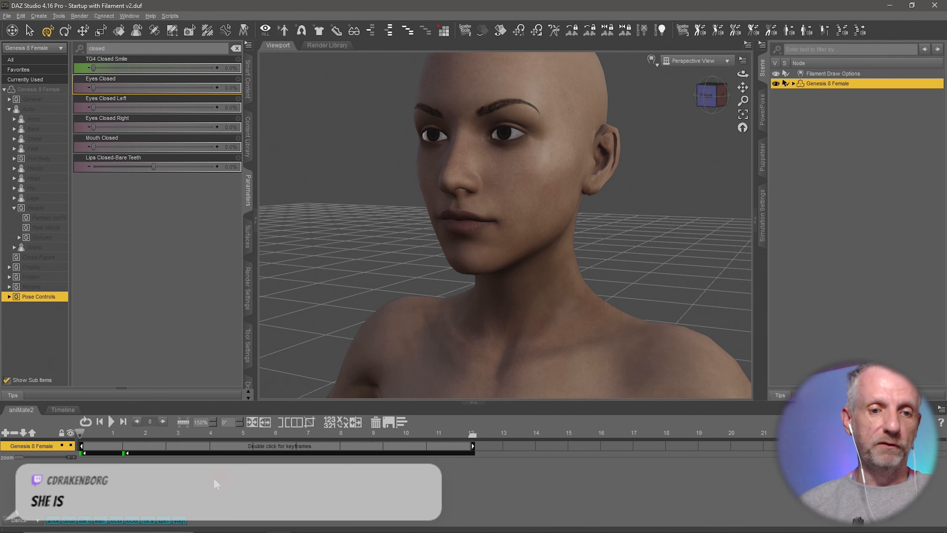
# Inspect the Genesis 8 Female's keys in the Timeline, and add a sub track under the figure in aniMate2.
pyautogui.click(68, 410)
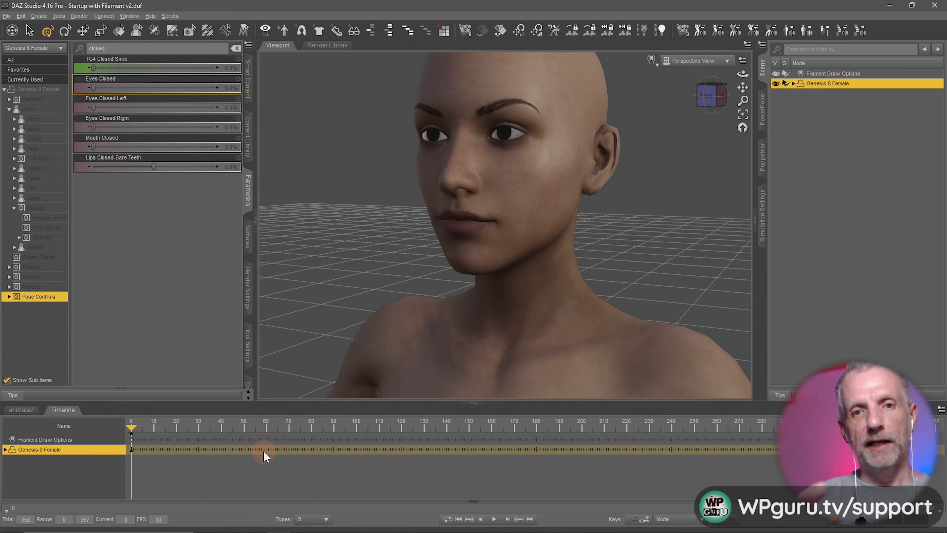
pyautogui.click(21, 409)
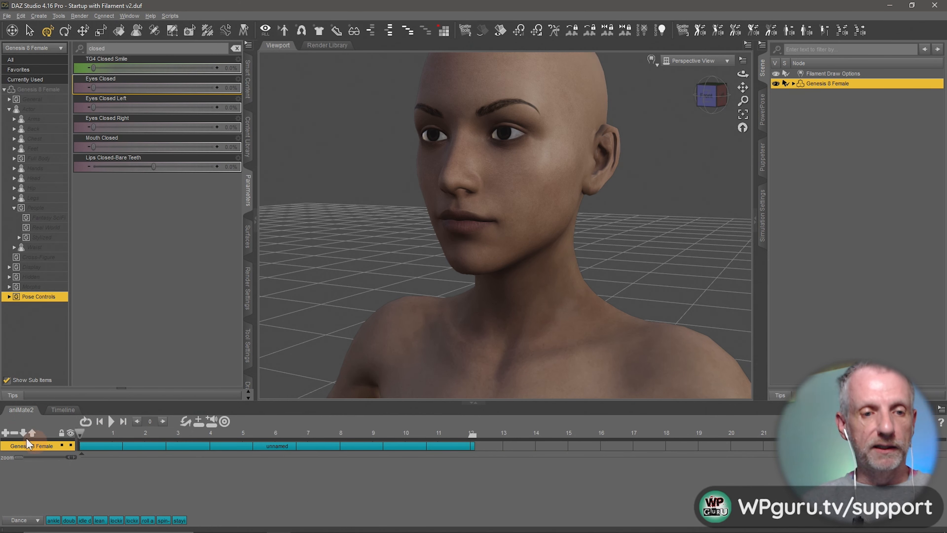
pyautogui.click(5, 434)
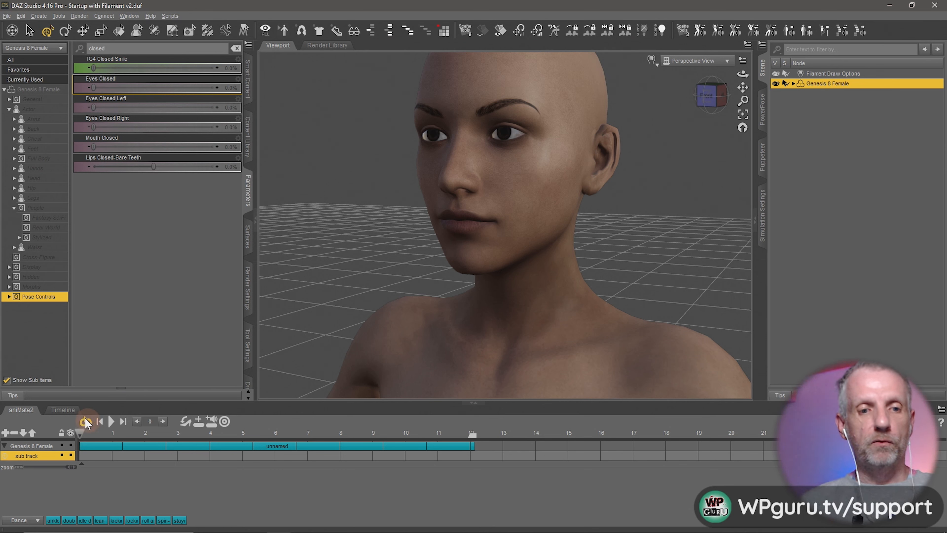
pyautogui.click(64, 410)
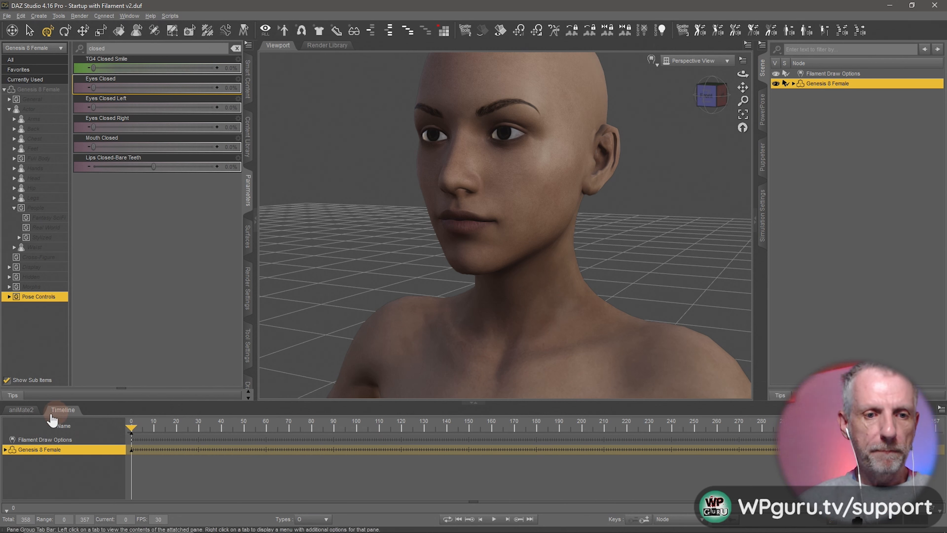
pyautogui.click(21, 409)
# Set the blink aniBlock's speed to 50%, play back the slower blinks, and stop playback.
pyautogui.click(165, 447)
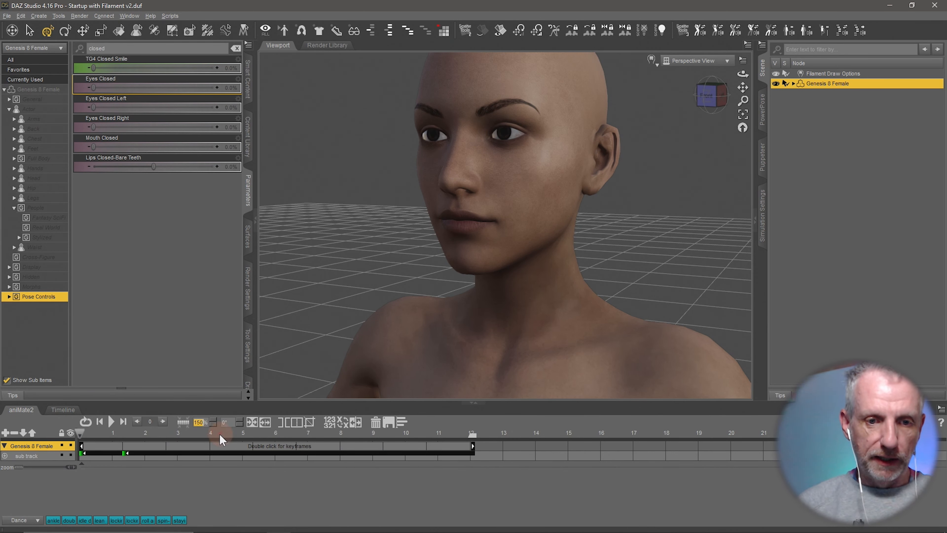
pyautogui.write('50')
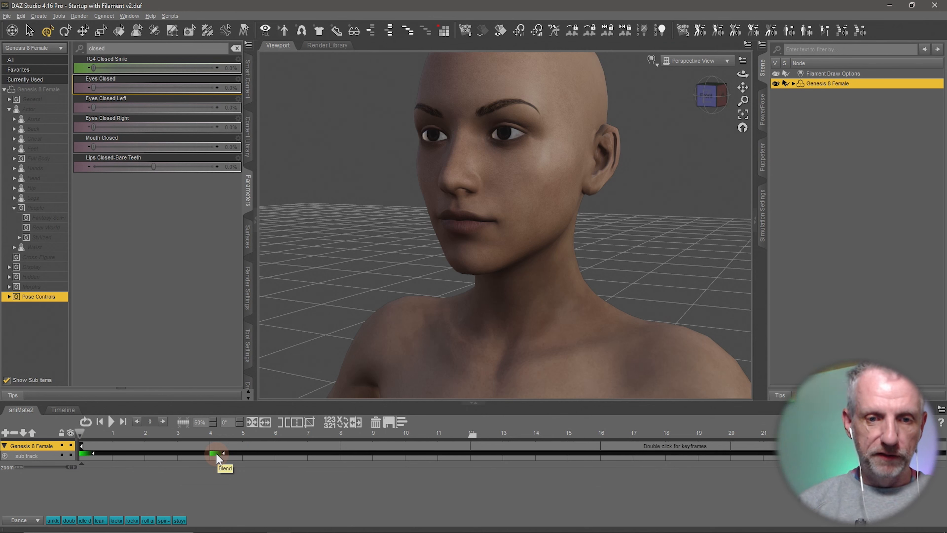
pyautogui.click(110, 421)
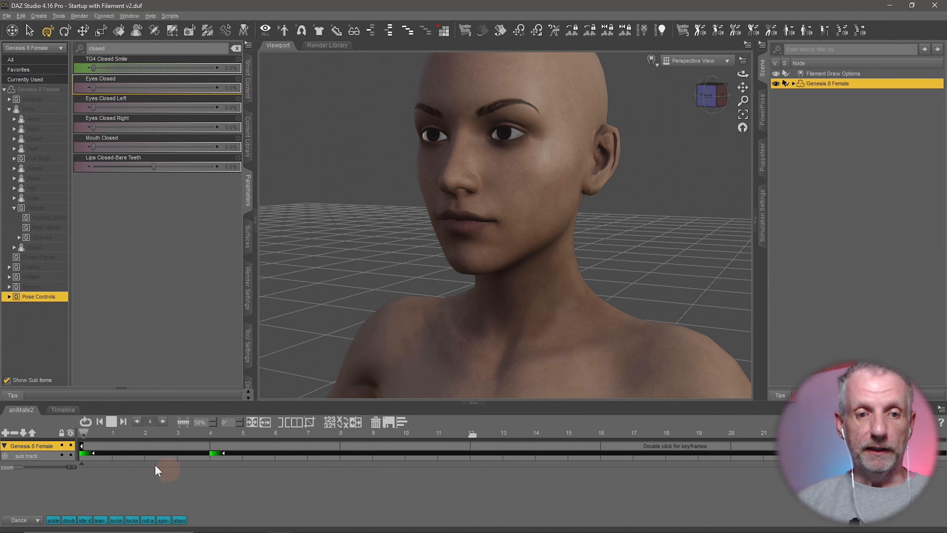
pyautogui.click(114, 422)
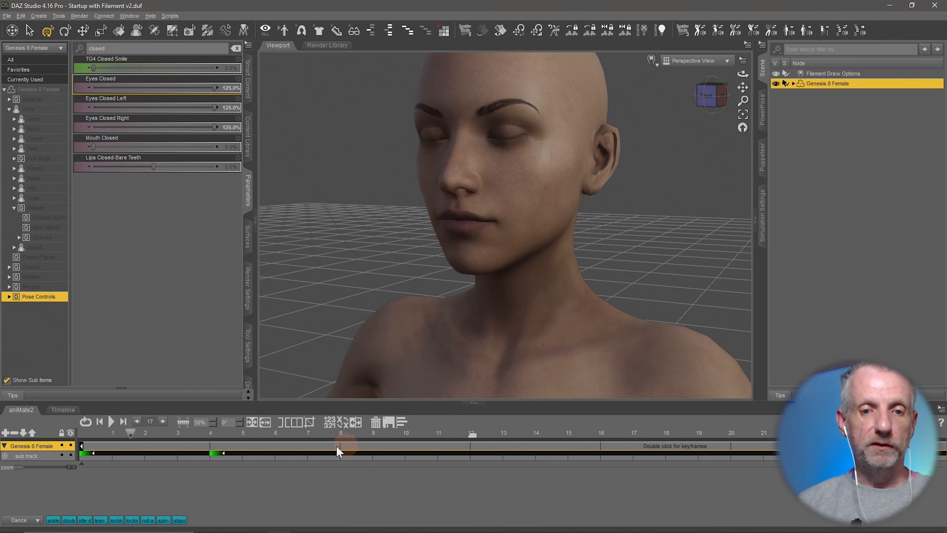
# Check the current pose in the Timeline, scrub the aniMate2 playhead to about 4 on the ruler, and reselect the aniBlock.
pyautogui.click(64, 410)
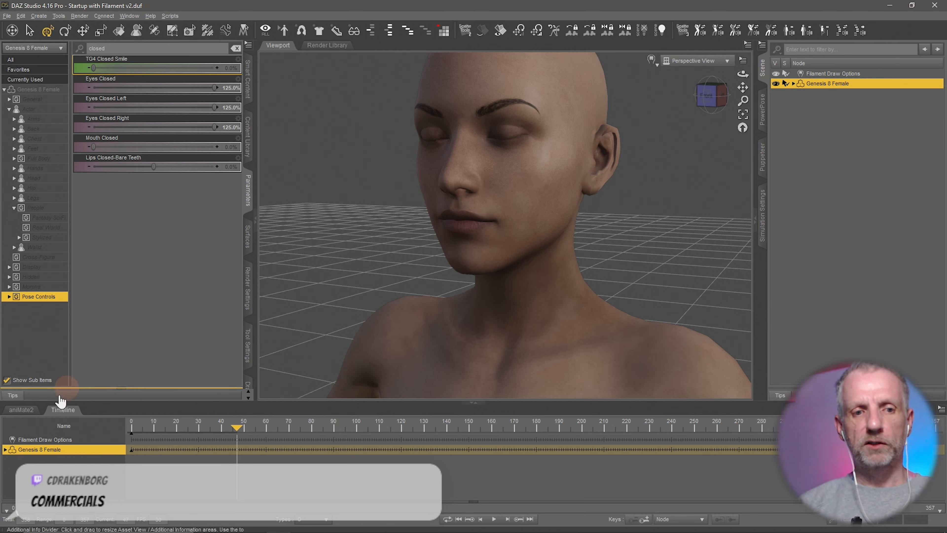
pyautogui.click(21, 409)
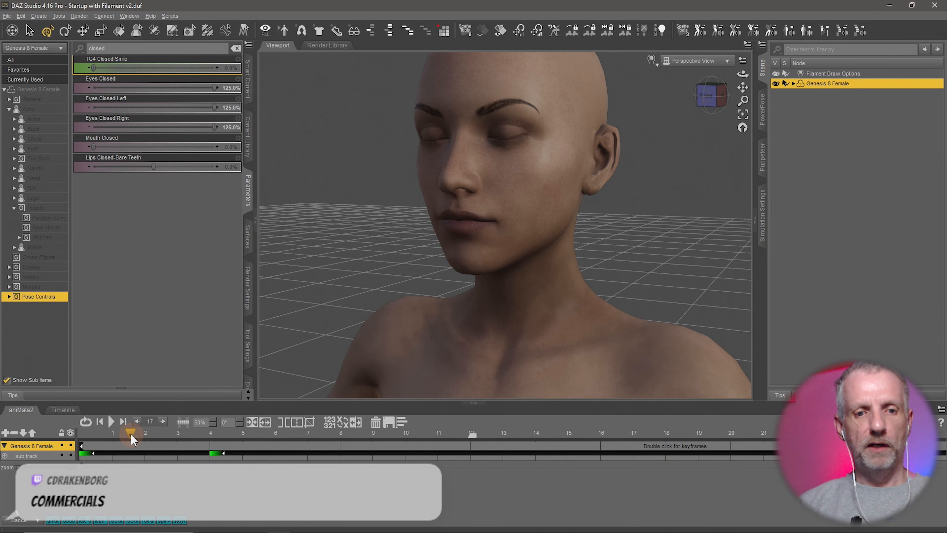
pyautogui.moveTo(131, 434); pyautogui.dragTo(210, 434)
pyautogui.doubleClick(186, 471)
pyautogui.click(196, 444)
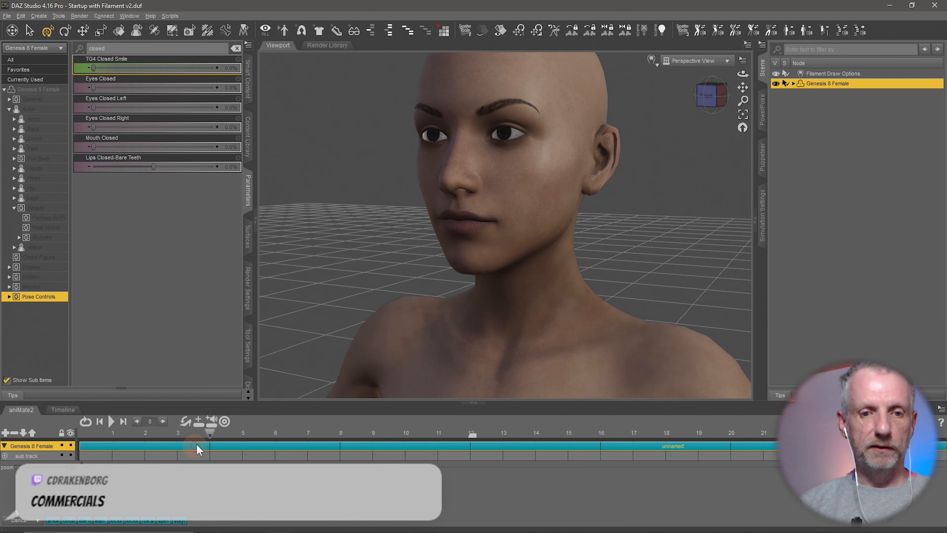
pyautogui.doubleClick(187, 445)
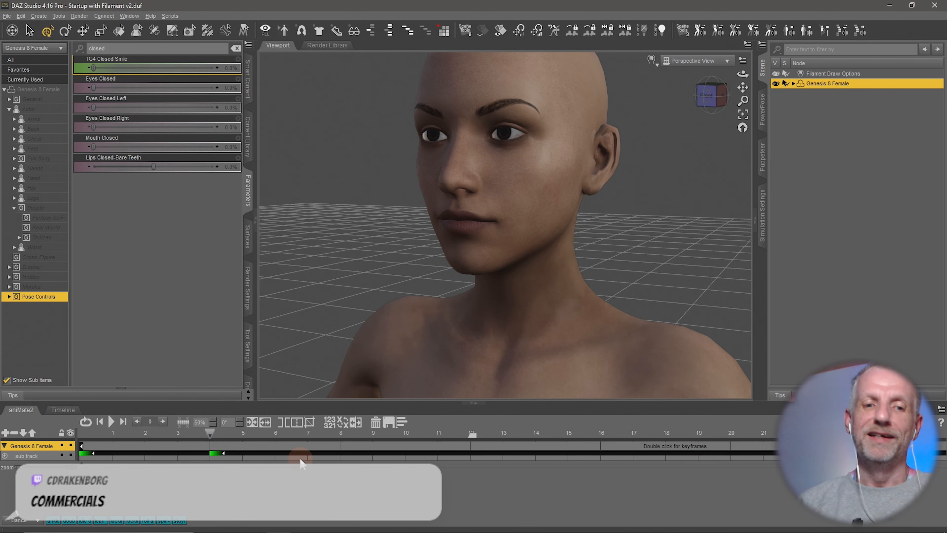
# Set the blink aniBlock's speed to 100% and shorten it so that it ends at 2 on the ruler.
pyautogui.tripleClick(200, 424)
pyautogui.write('100')
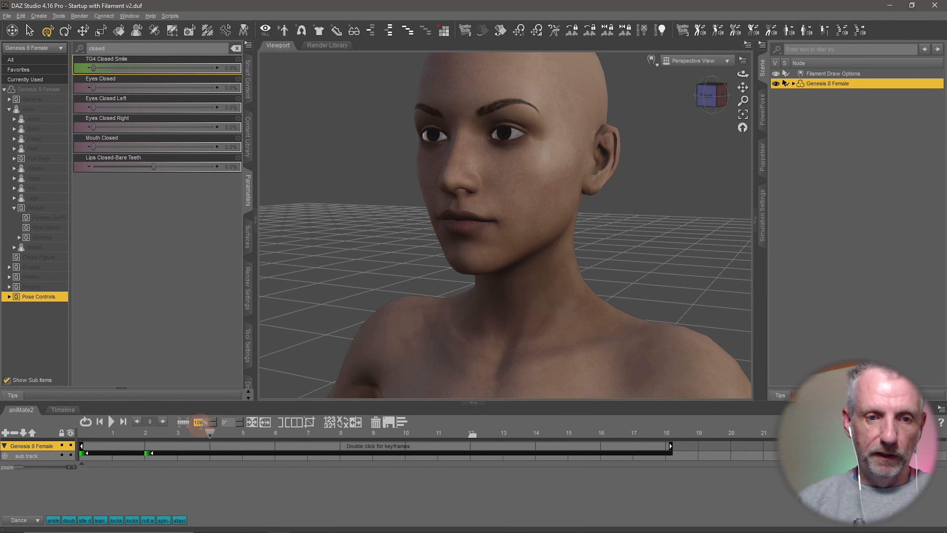
pyautogui.click(260, 465)
pyautogui.doubleClick(665, 447)
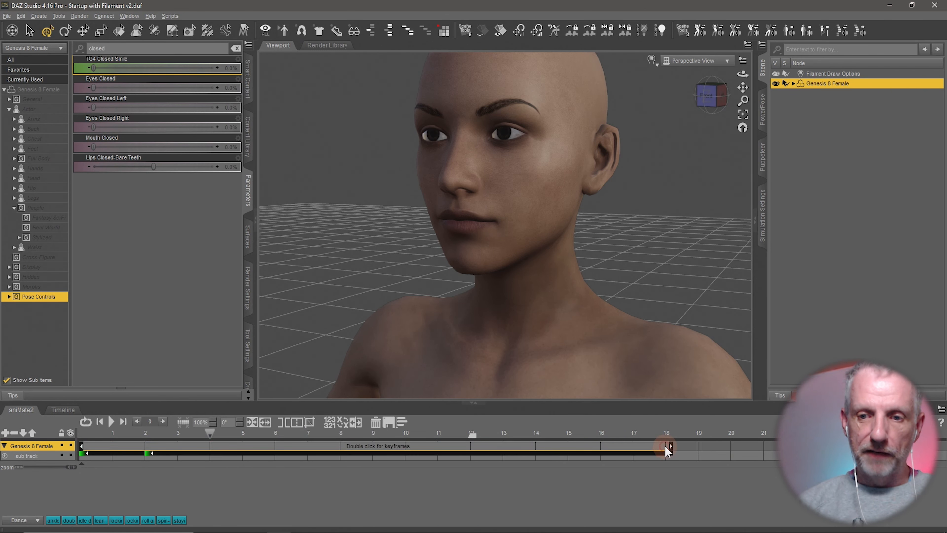
pyautogui.moveTo(666, 447); pyautogui.dragTo(146, 446)
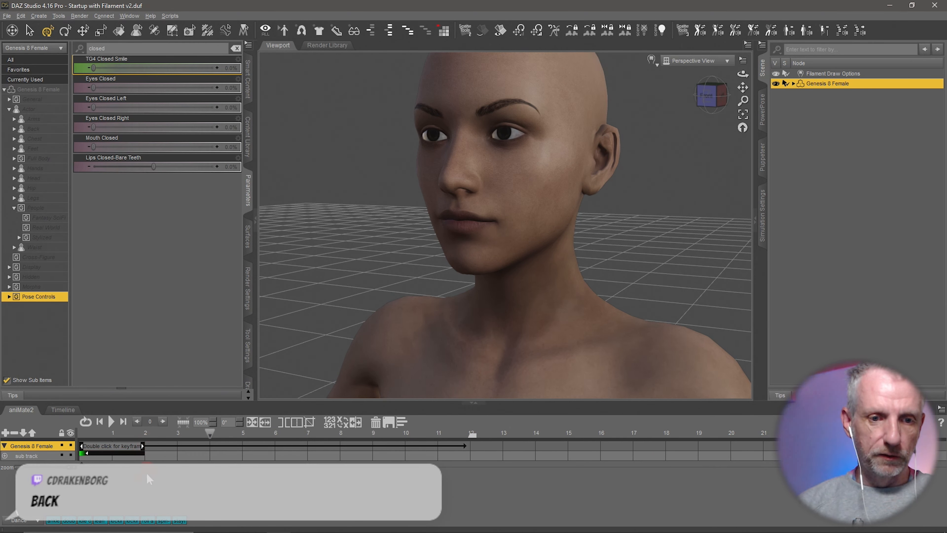
pyautogui.click(160, 487)
# Rename the shortened aniBlock as G8 Eye Blink.
pyautogui.click(125, 446)
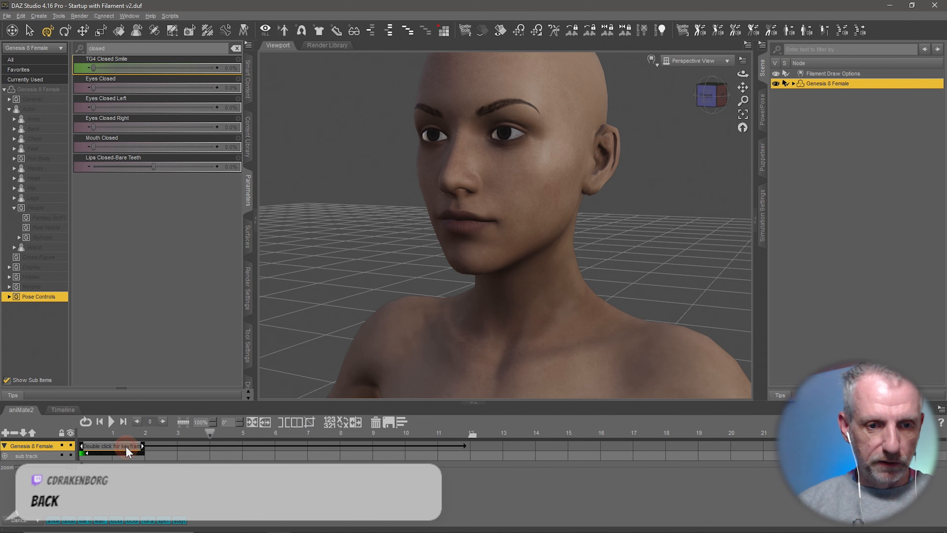
pyautogui.rightClick(123, 445)
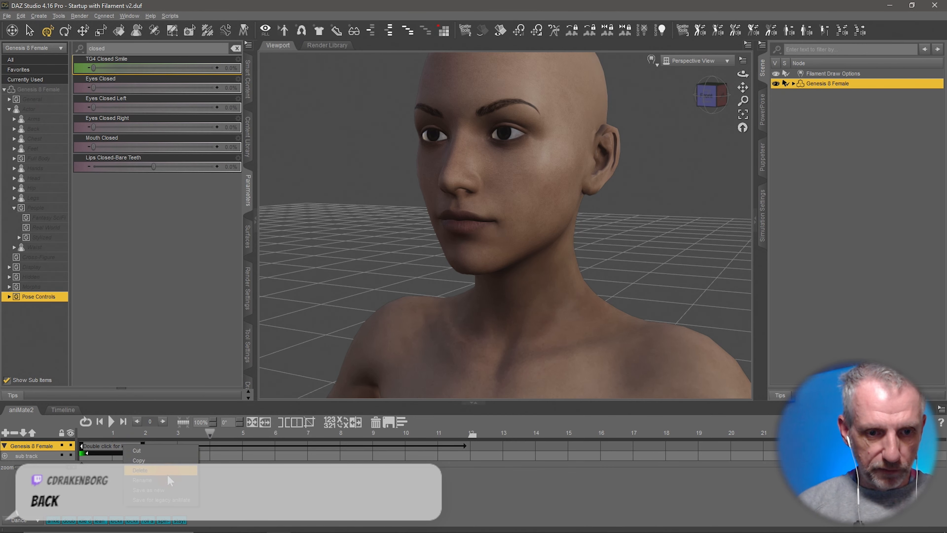
pyautogui.click(168, 481)
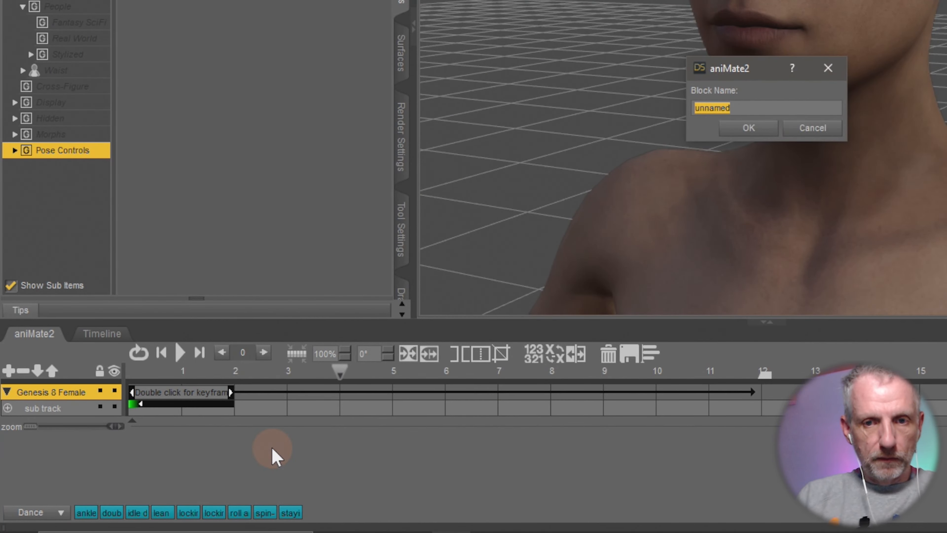
pyautogui.write('G8 Eye Blink')
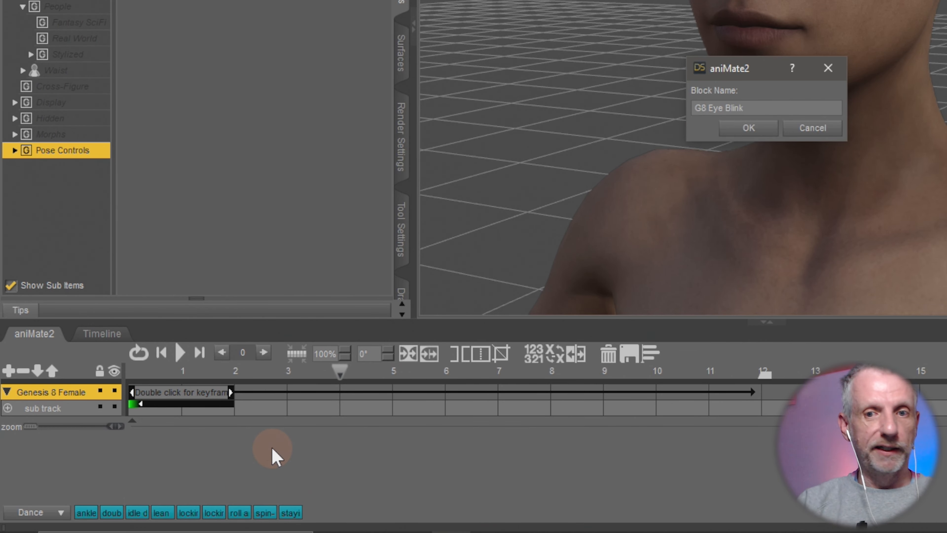
pyautogui.press('Return')
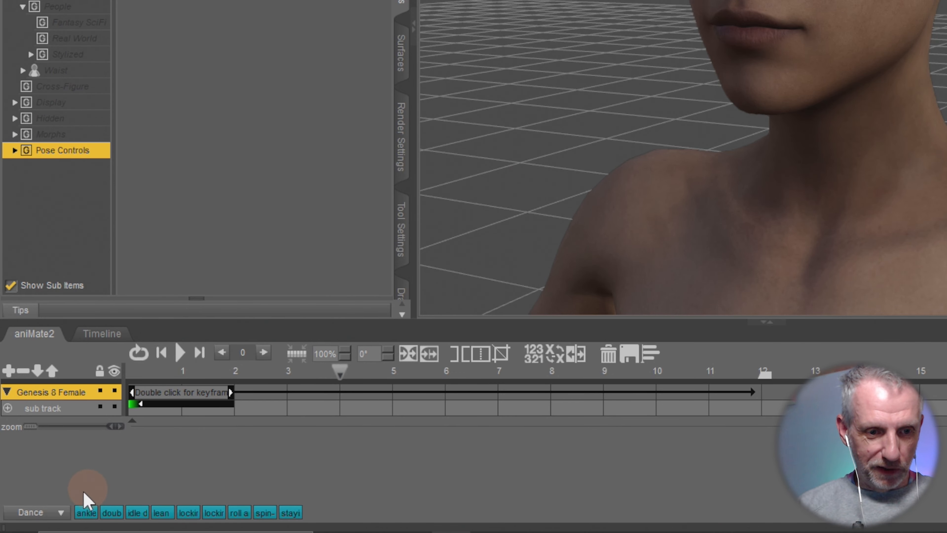
pyautogui.click(59, 513)
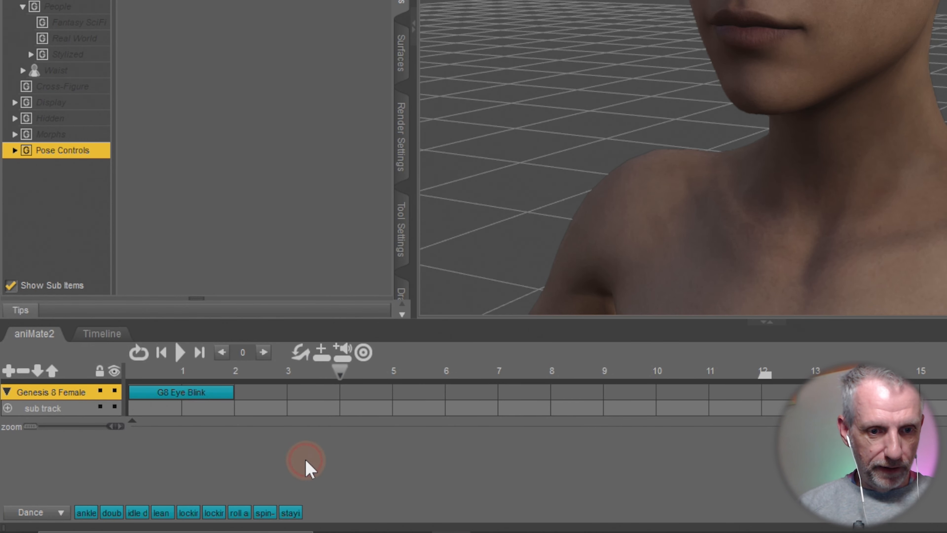
# Save the eye blink aniBlock as a new aniBlocks file named G8 Eye Blink.gfa.
pyautogui.click(217, 396)
pyautogui.rightClick(209, 395)
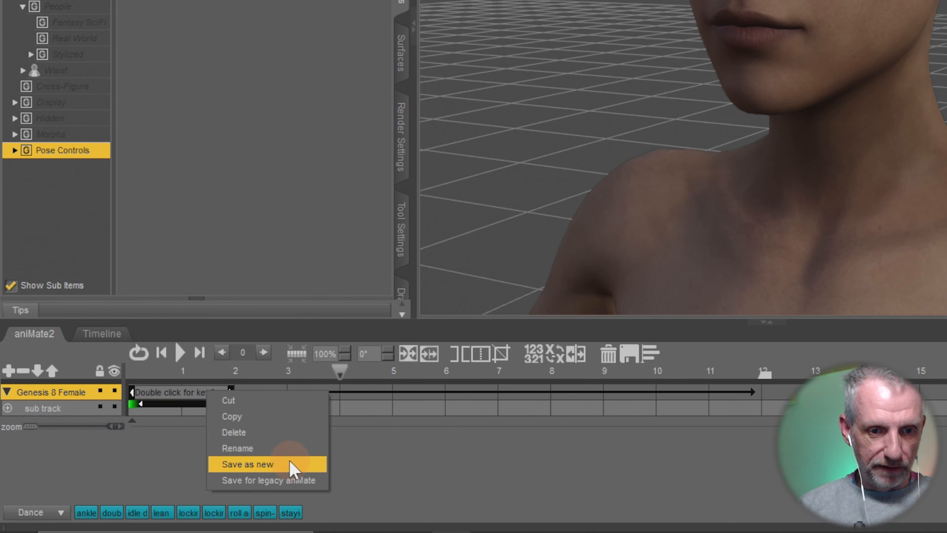
pyautogui.click(290, 467)
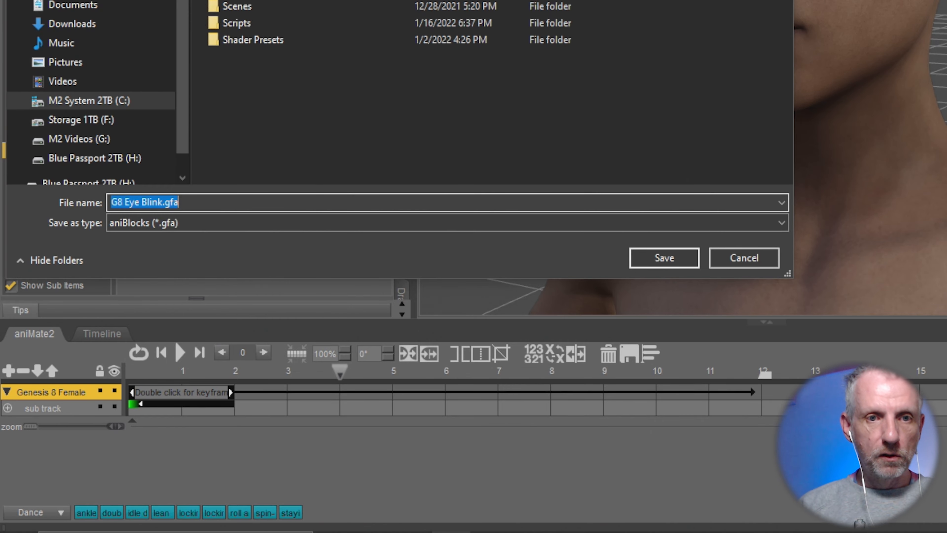
# Save the aniBlock as "G8 Eye Blink.gfa" in the aniBlocks folder.
pyautogui.doubleClick(349, 0)
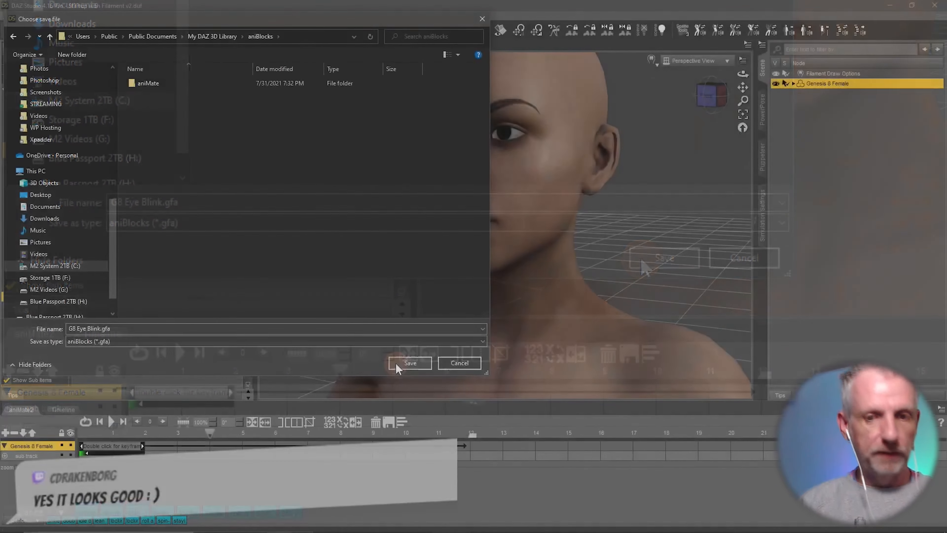
pyautogui.click(646, 261)
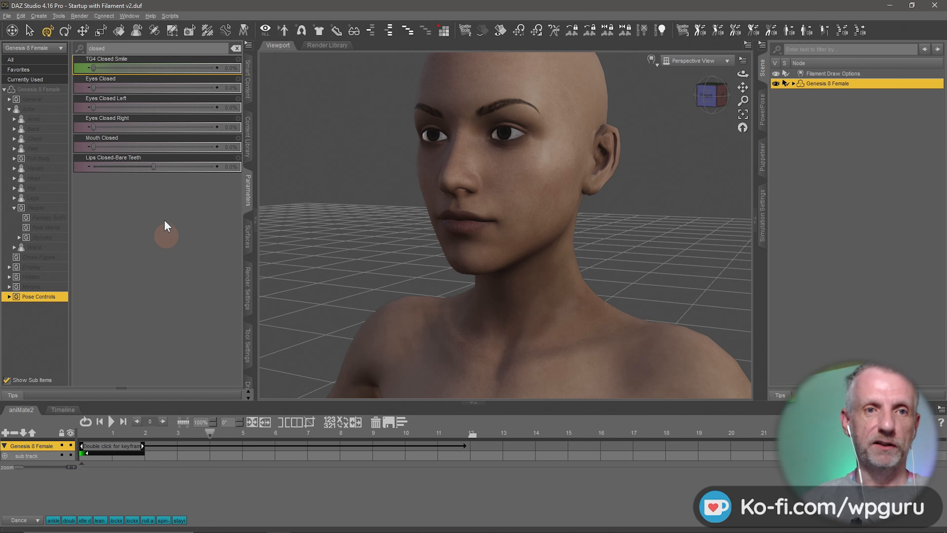
# Start a new scene without saving the current one, and show the Timeline with a reduced pane height.
pyautogui.click(6, 16)
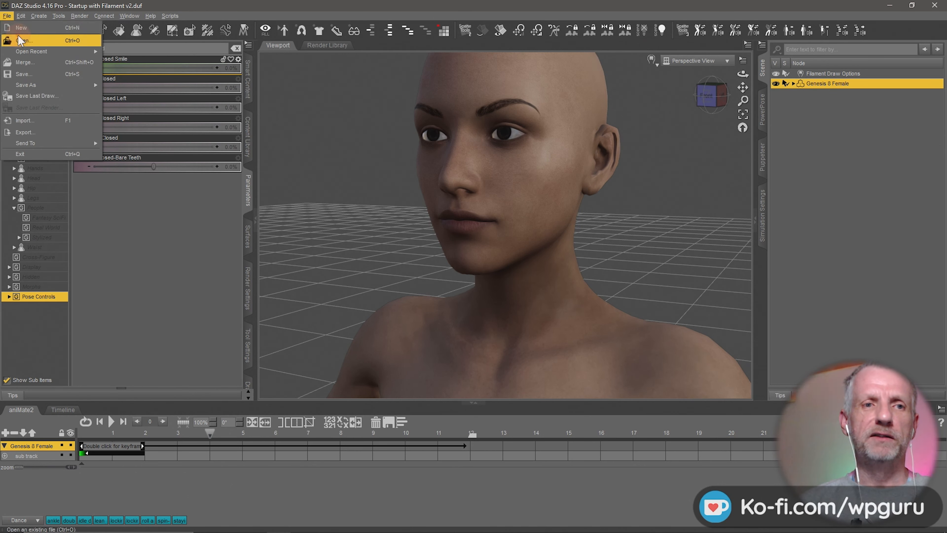
pyautogui.click(22, 30)
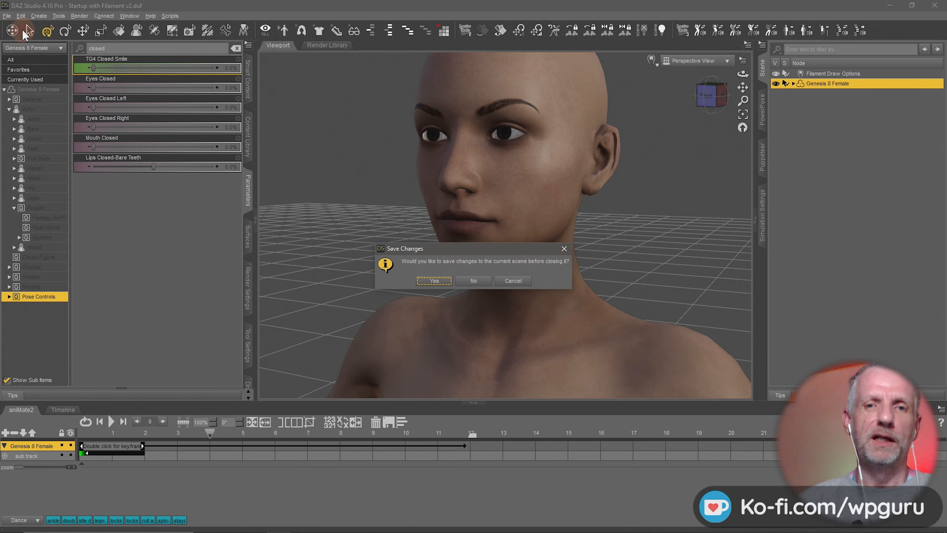
pyautogui.click(473, 281)
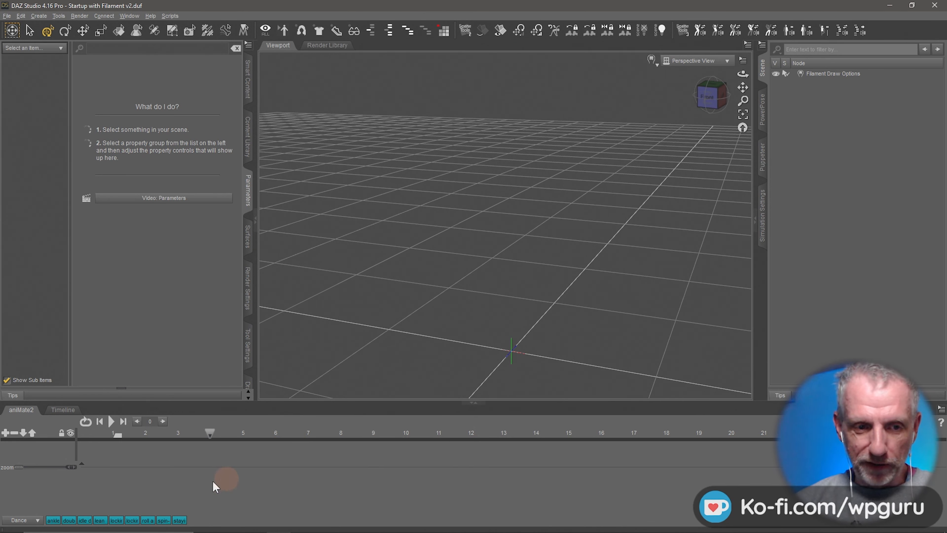
pyautogui.click(64, 410)
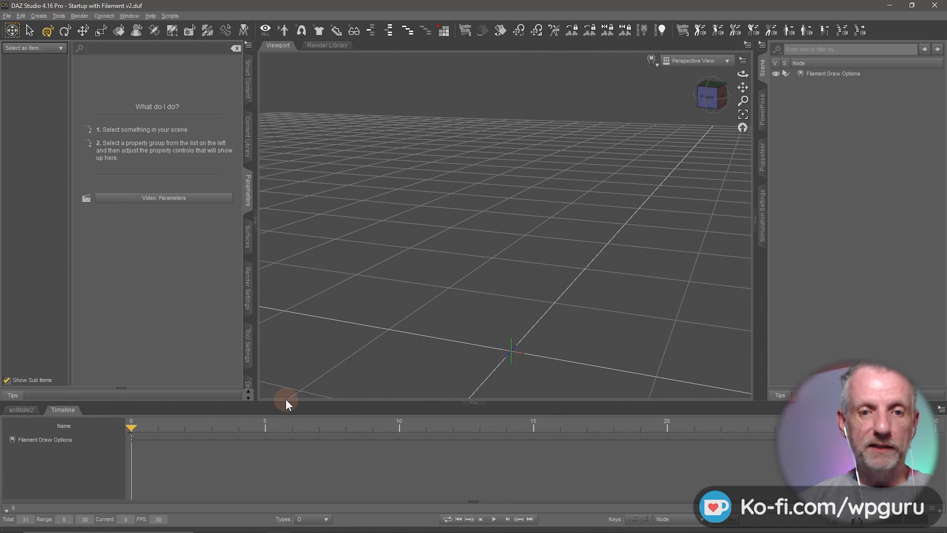
pyautogui.moveTo(285, 401); pyautogui.dragTo(307, 444)
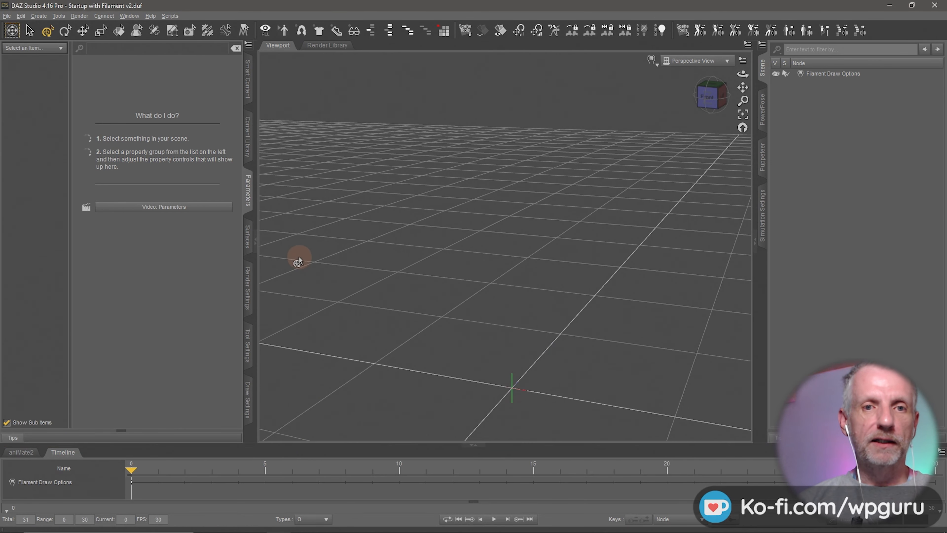
# Load the G8F Tanned figure from the Stream Safe Textures product into the scene.
pyautogui.click(253, 77)
pyautogui.doubleClick(201, 320)
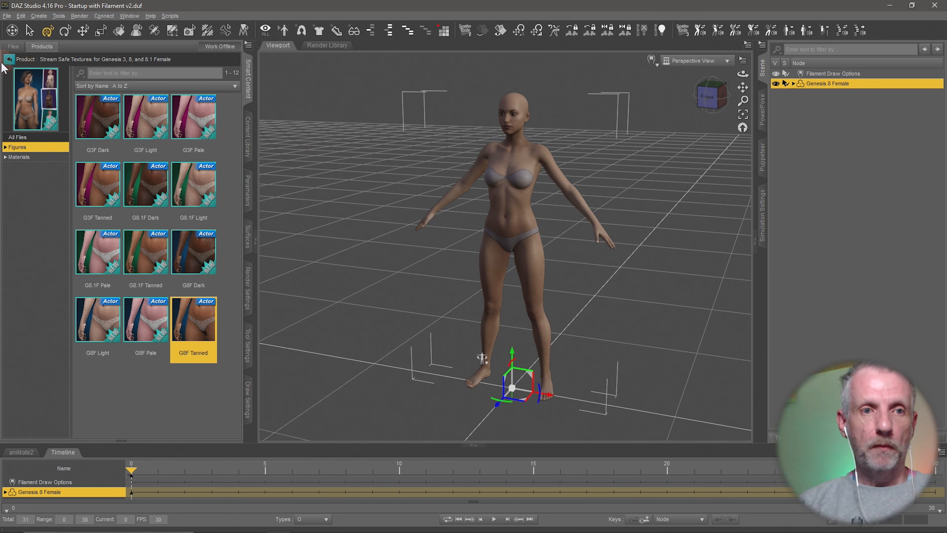
# Put the CB Rye Croft Dress from the dForce CB Rye Croft Clothing Set on the figure and apply the Daydreams Of Dance Dress material.
pyautogui.click(9, 59)
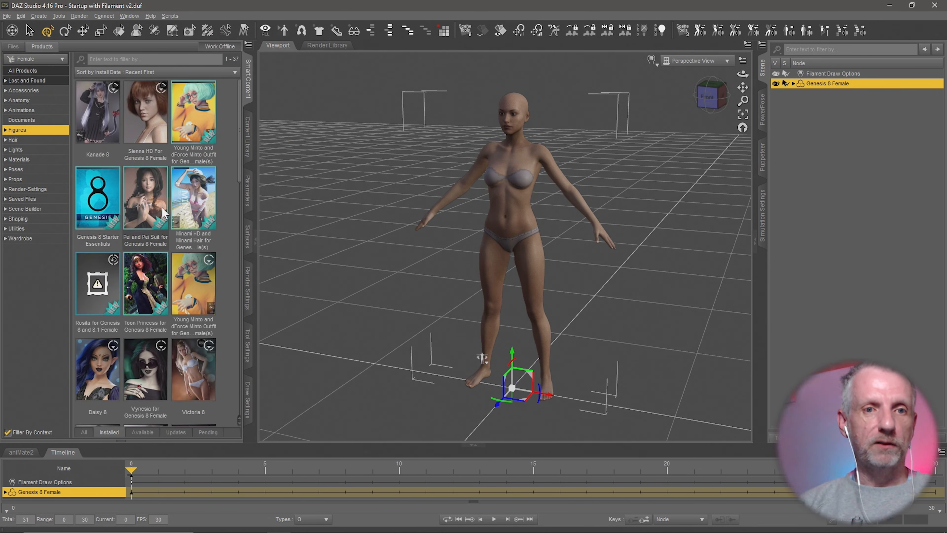
pyautogui.click(52, 238)
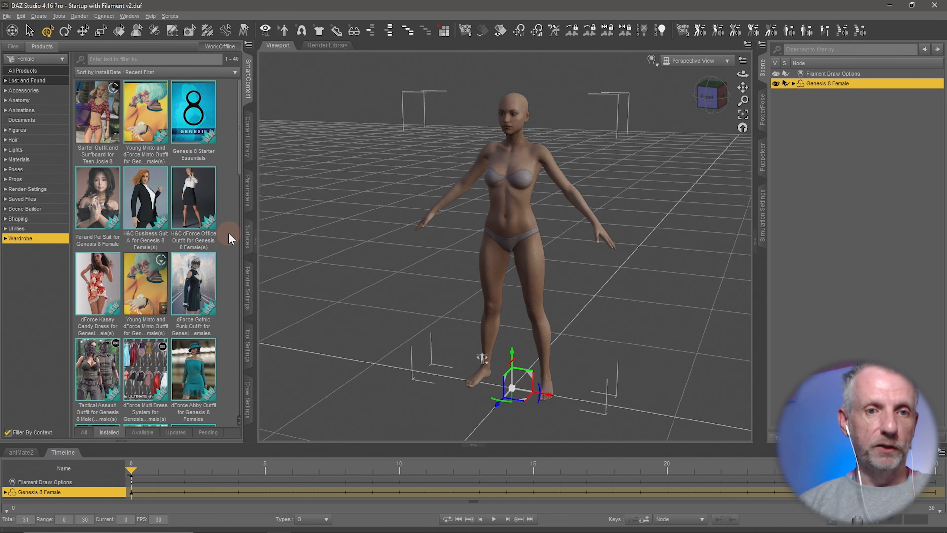
pyautogui.scroll(-5, 232, 235)
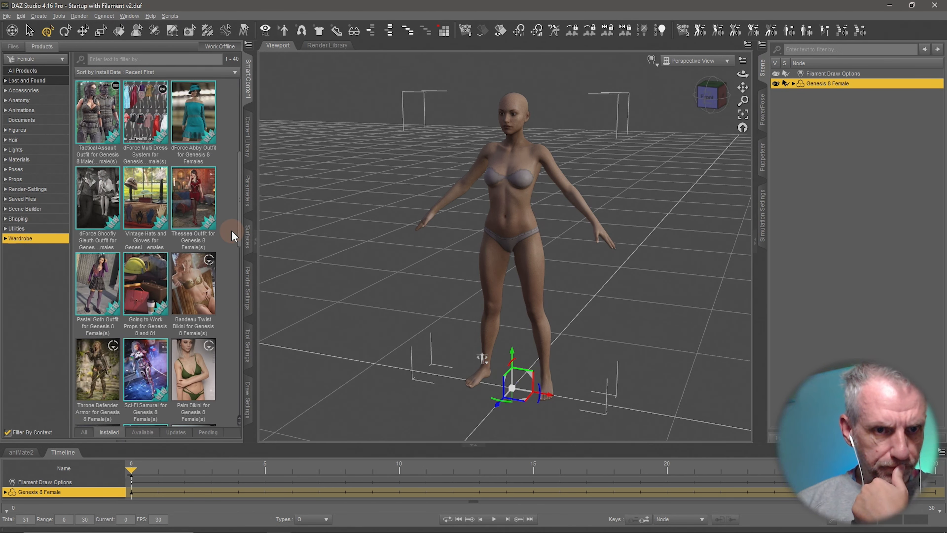
pyautogui.scroll(-10, 231, 236)
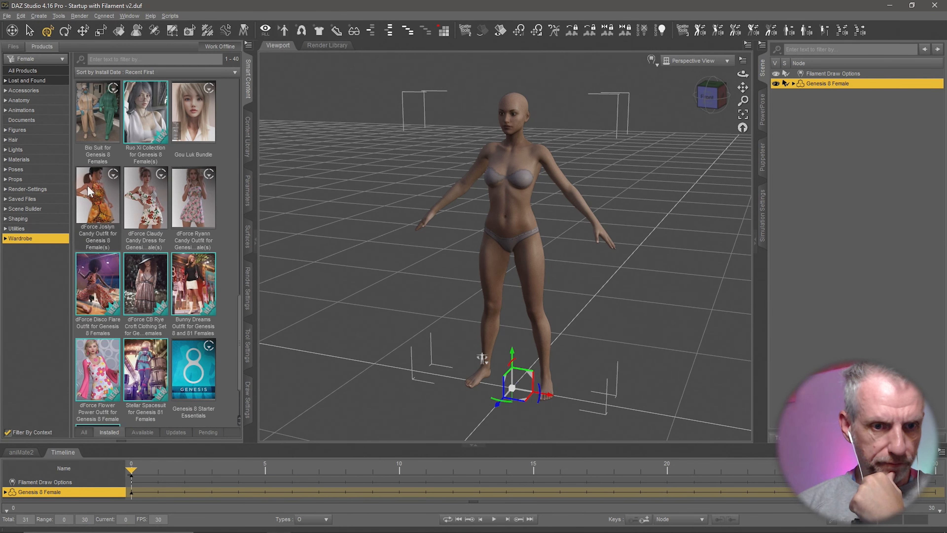
pyautogui.scroll(-2, 223, 276)
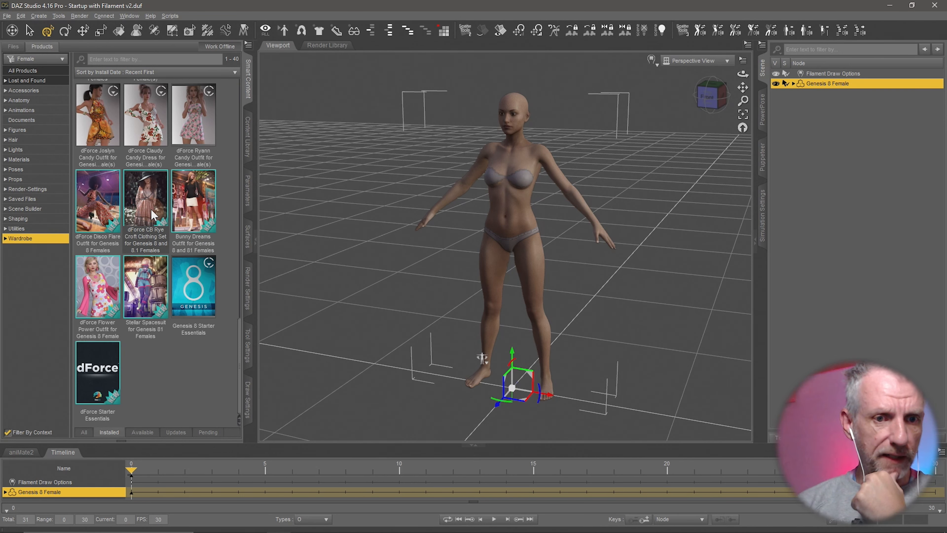
pyautogui.moveTo(151, 209)
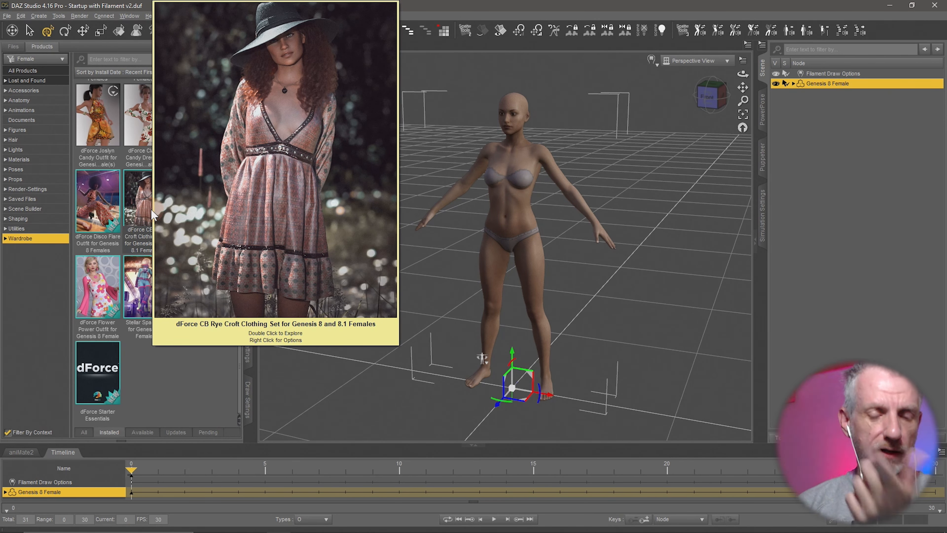
pyautogui.doubleClick(151, 209)
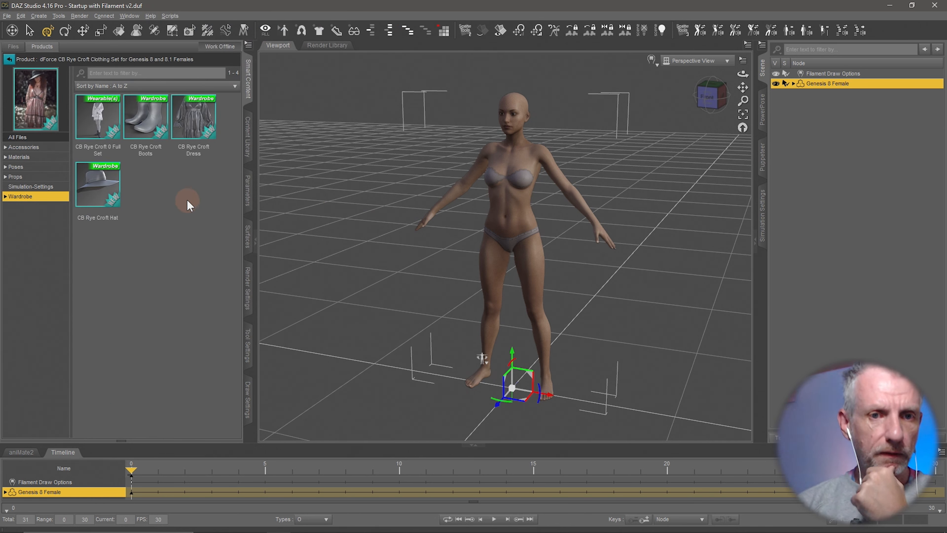
pyautogui.doubleClick(190, 126)
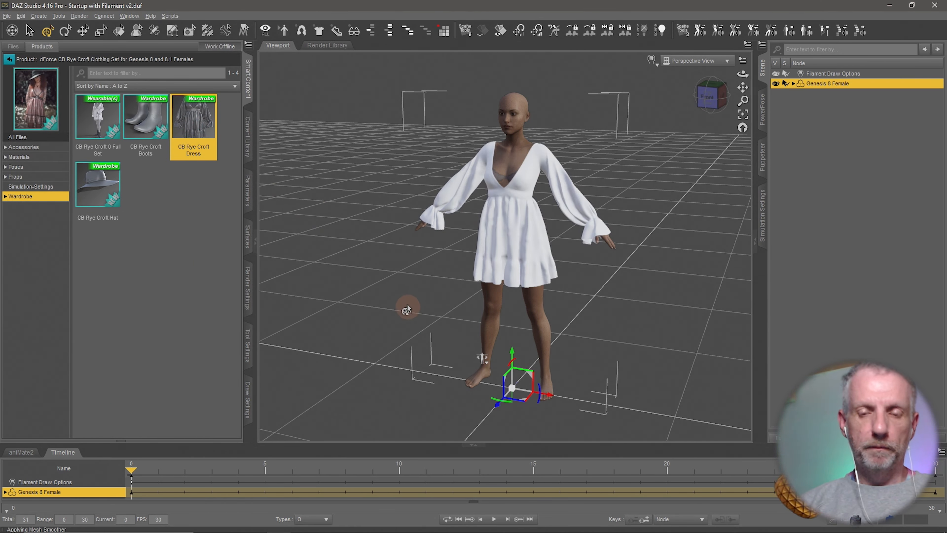
pyautogui.keyDown('alt'); pyautogui.moveTo(406, 310); pyautogui.dragTo(382, 284); pyautogui.keyUp('alt')
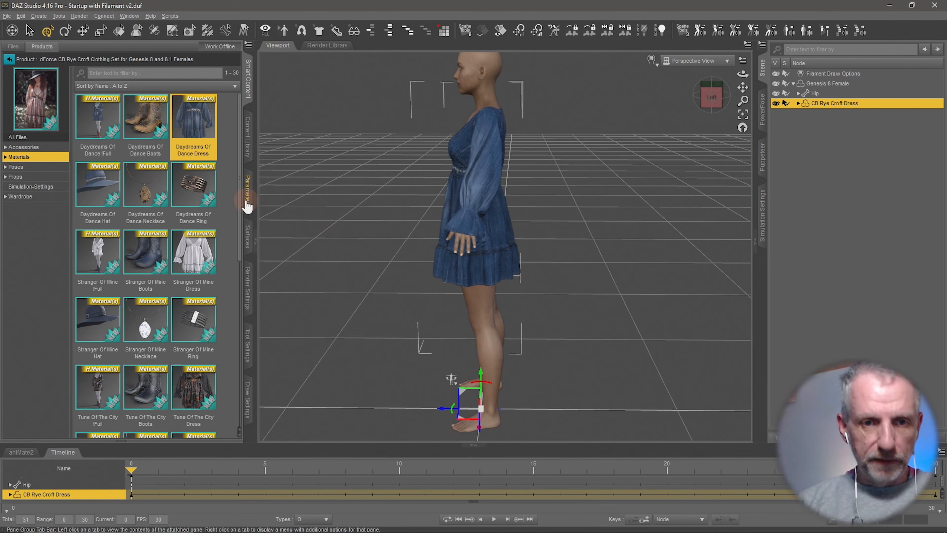
# Set the dress's Skirt Lengthen adjustment to 100%.
pyautogui.click(248, 192)
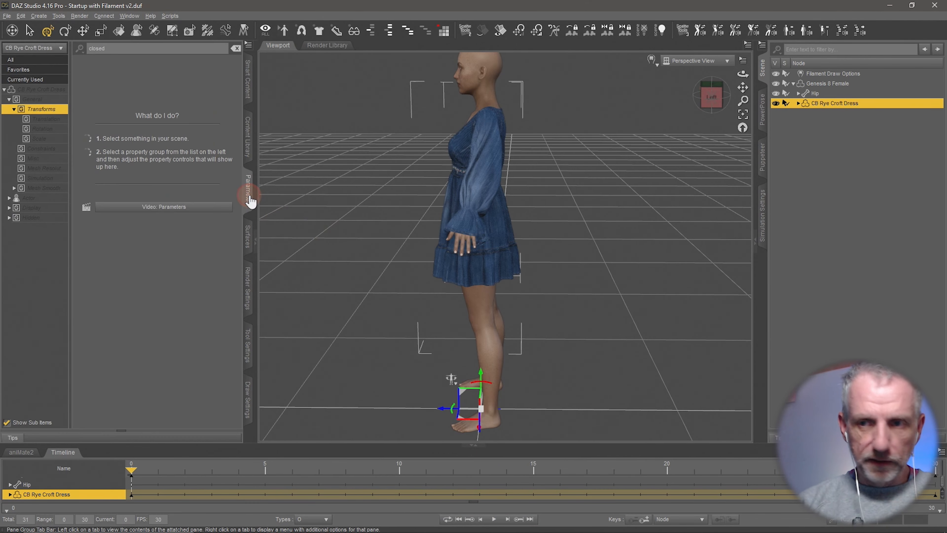
pyautogui.click(235, 48)
pyautogui.click(29, 198)
pyautogui.click(54, 209)
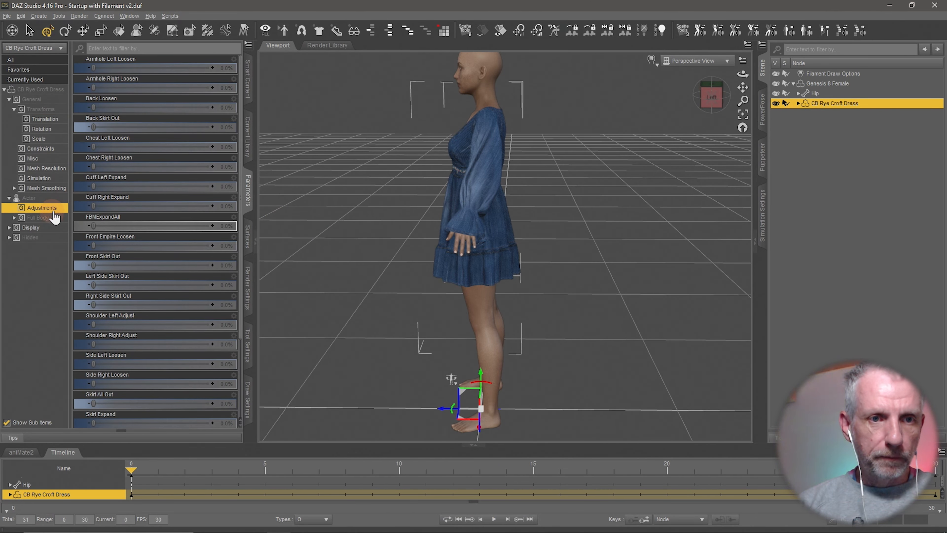
pyautogui.scroll(-3, 201, 274)
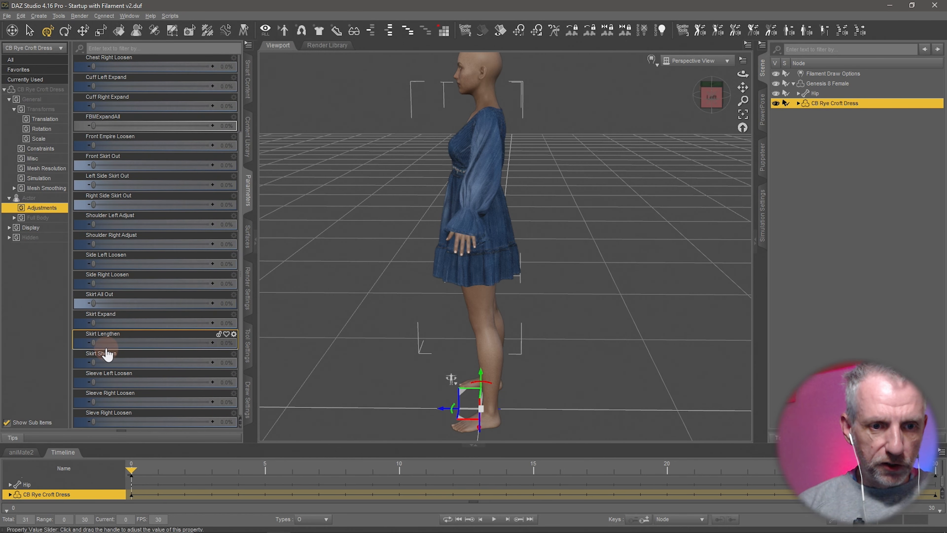
pyautogui.moveTo(96, 344); pyautogui.dragTo(237, 343)
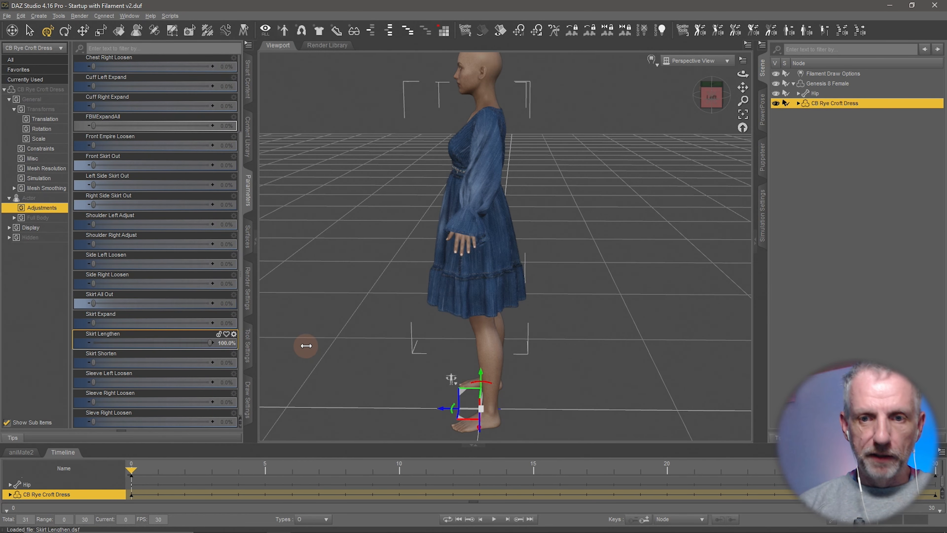
pyautogui.moveTo(316, 288)
pyautogui.keyDown('alt'); pyautogui.mouseDown()
pyautogui.moveTo(334, 284)
pyautogui.moveTo(312, 285)
pyautogui.moveTo(325, 281)
pyautogui.mouseUp(); pyautogui.keyUp('alt')
pyautogui.scroll(-3, 325, 281)
# Search the Props files for something to sit on, trying keywords such as "sofa" and "seat".
pyautogui.click(247, 79)
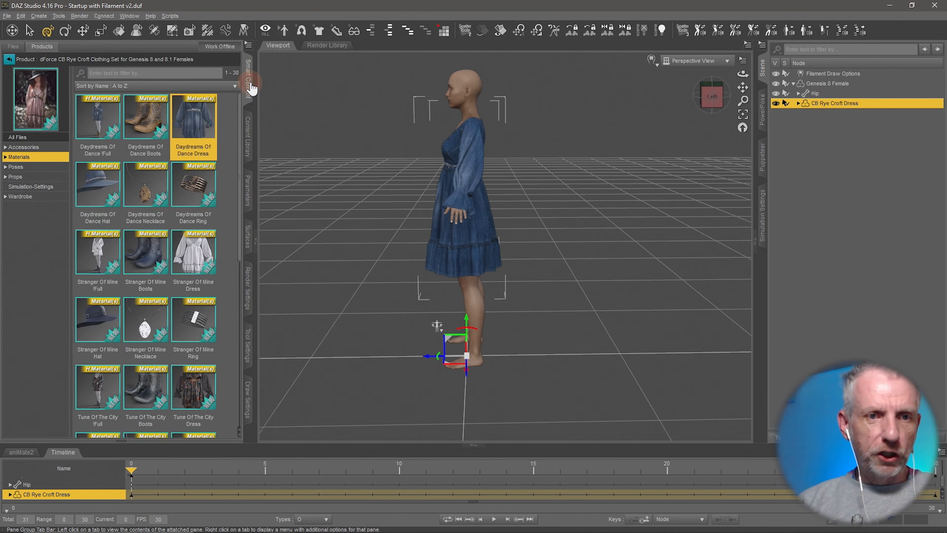
pyautogui.click(9, 59)
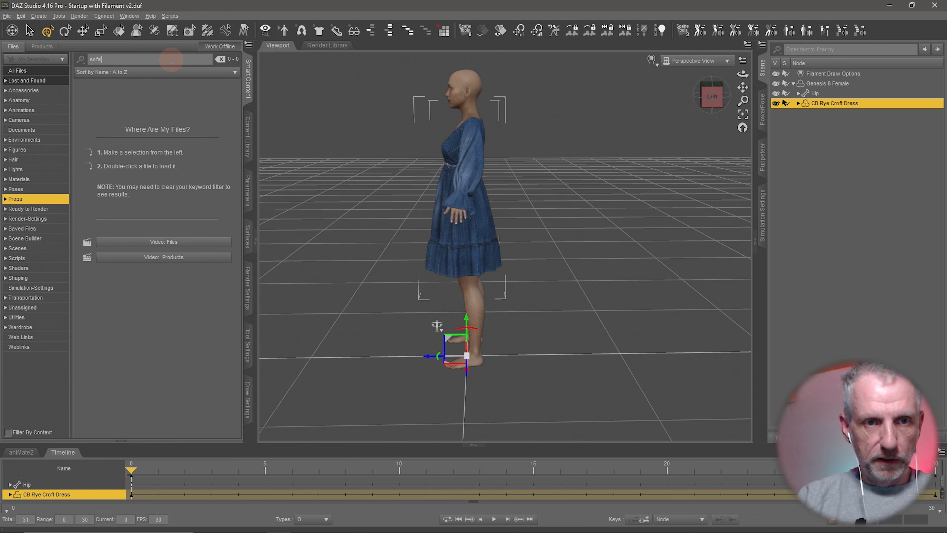
pyautogui.write('cou')
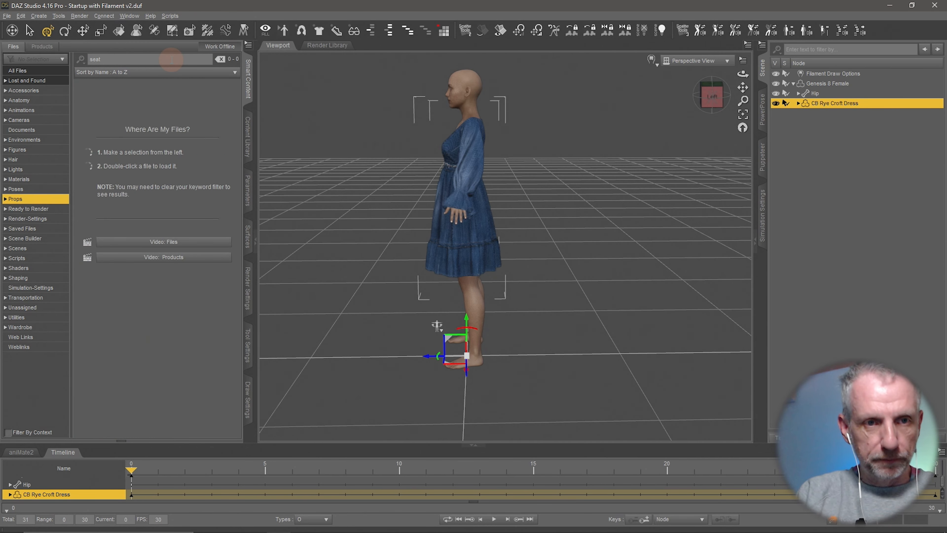
pyautogui.press('BackSpace')
pyautogui.press('BackSpace')
pyautogui.press('BackSpace')
pyautogui.write('cha')
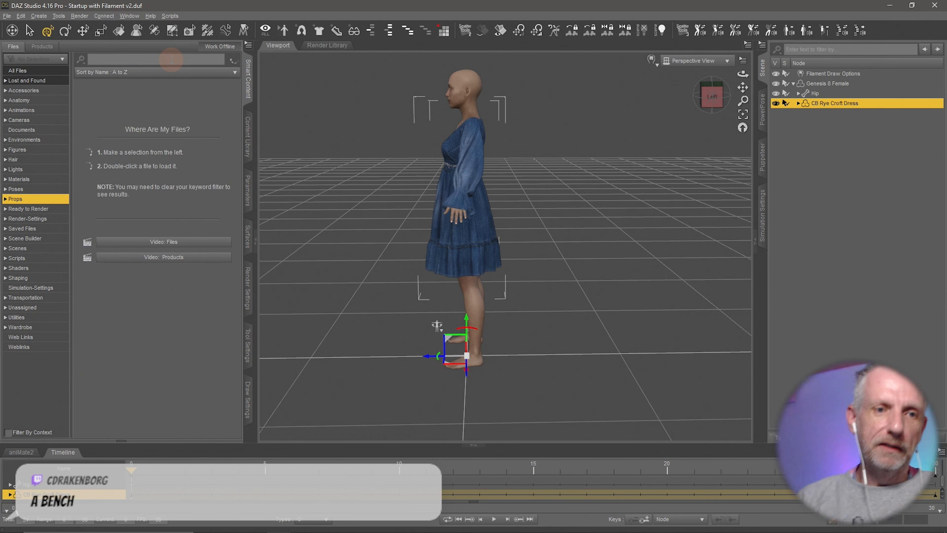
# Find the DTD Single Chair among all the unfiltered props and load it into the scene.
pyautogui.scroll(-5, 187, 157)
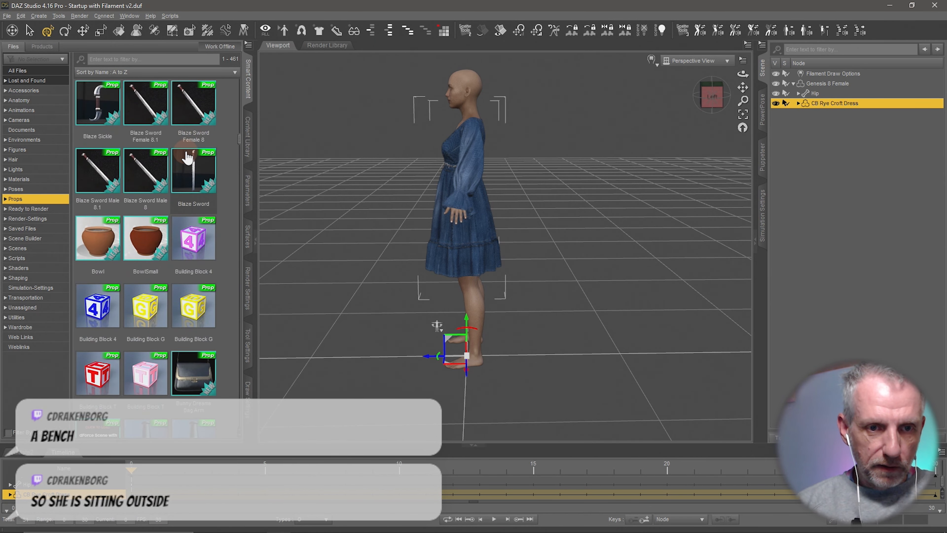
pyautogui.scroll(-15, 188, 157)
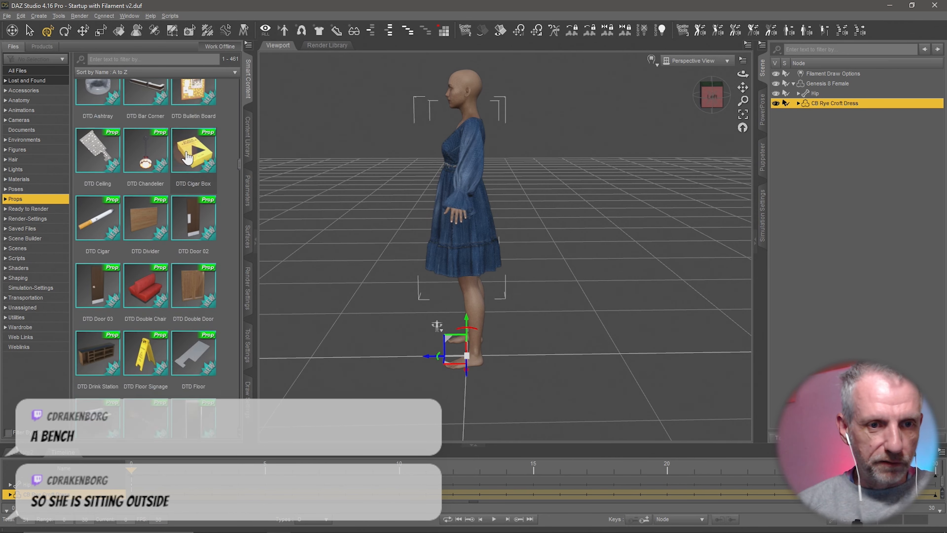
pyautogui.scroll(-10, 187, 158)
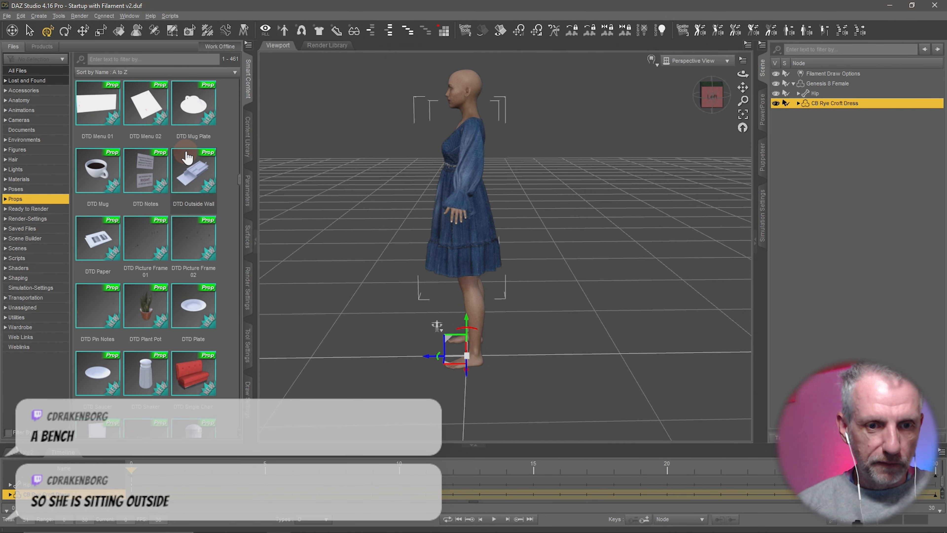
pyautogui.doubleClick(193, 387)
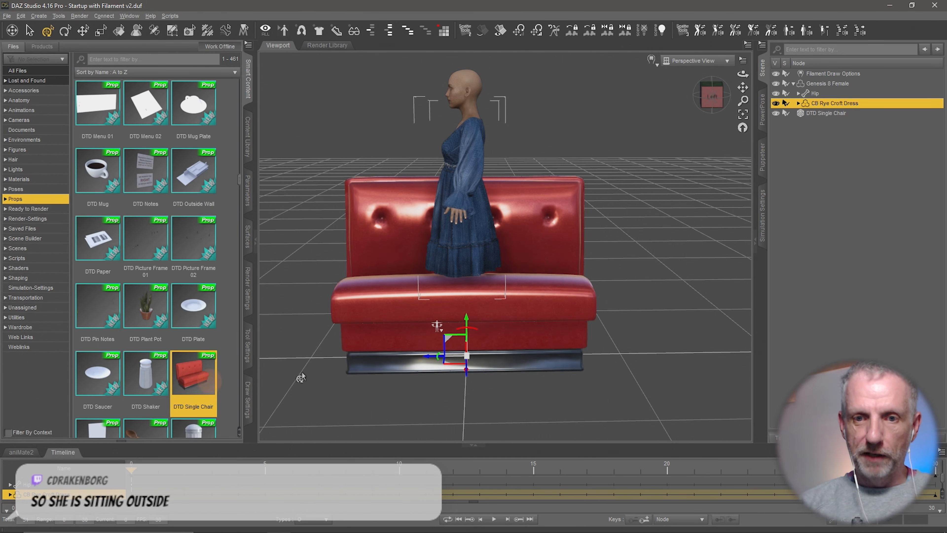
# Turn the DTD Single Chair to face the same way as the figure by setting its Y Rotate to -90.
pyautogui.click(598, 334)
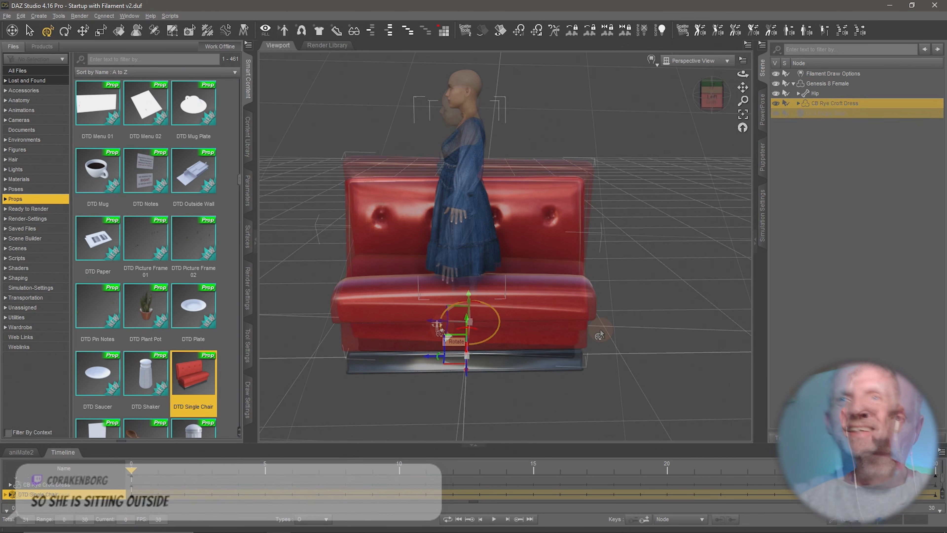
pyautogui.moveTo(599, 333); pyautogui.dragTo(424, 305)
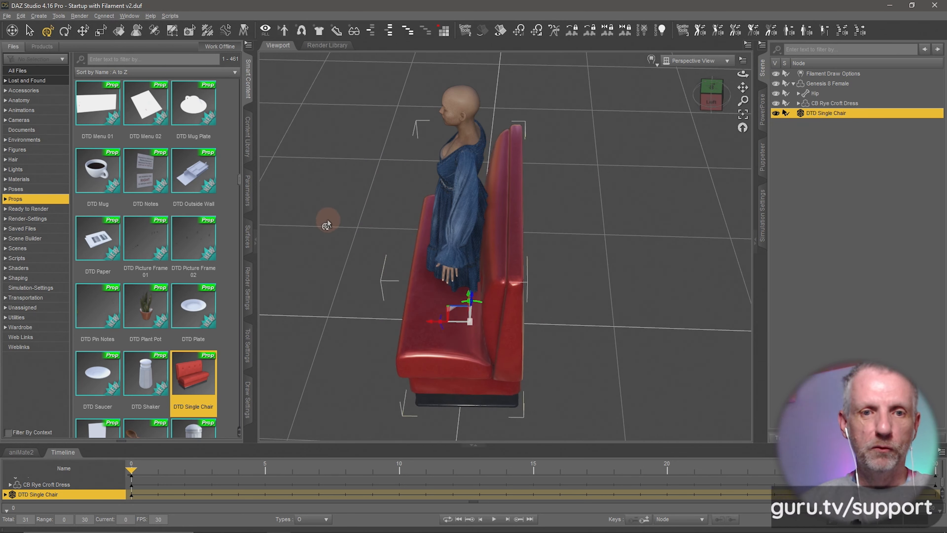
pyautogui.click(248, 190)
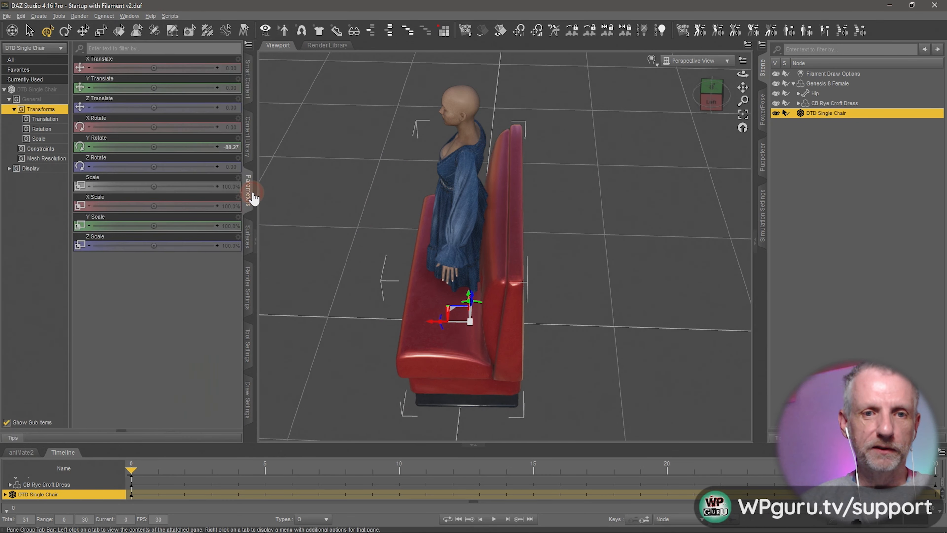
pyautogui.click(227, 147)
pyautogui.write('-90')
pyautogui.press('Return')
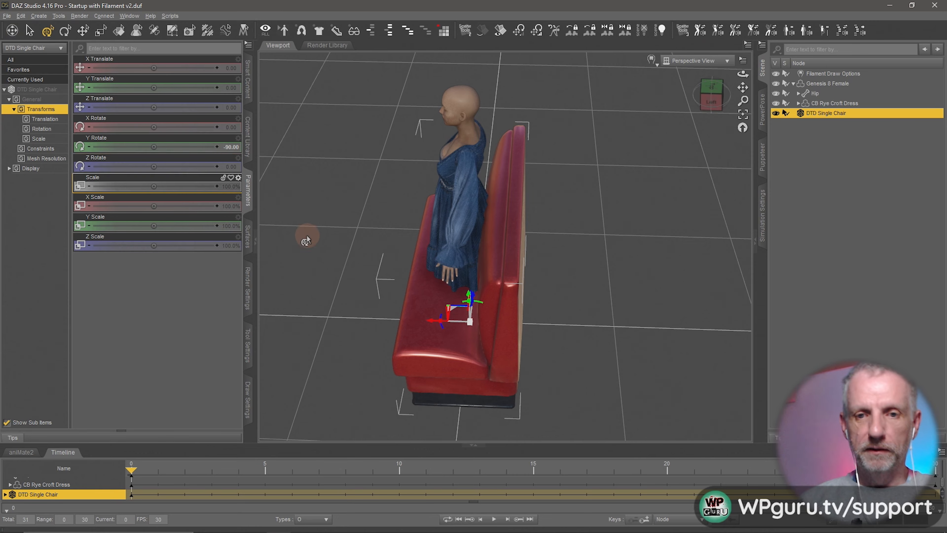
pyautogui.keyDown('alt'); pyautogui.moveTo(306, 234); pyautogui.dragTo(373, 261); pyautogui.keyUp('alt')
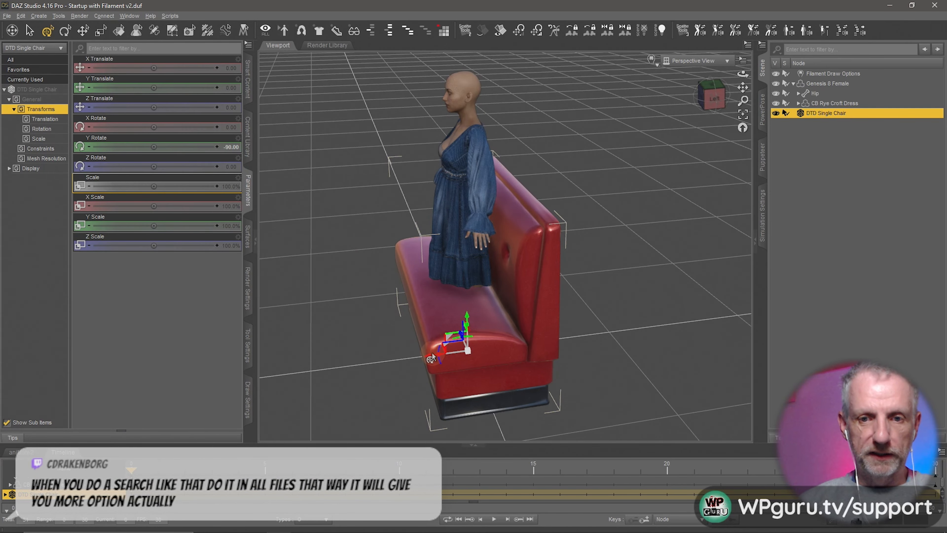
pyautogui.keyDown('alt'); pyautogui.moveTo(429, 360); pyautogui.dragTo(373, 292); pyautogui.keyUp('alt')
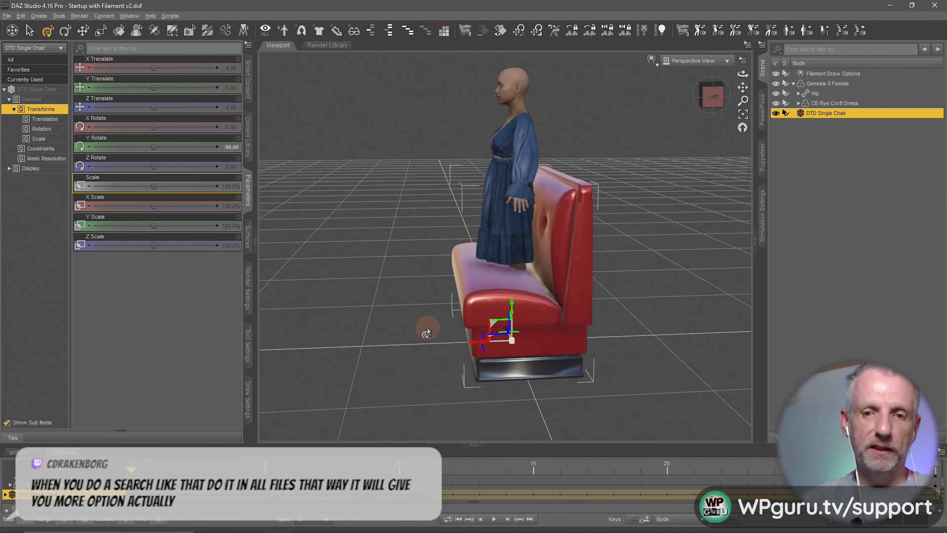
# Move the DTD Single Chair back behind the standing figure to a Z Translate of -65.
pyautogui.moveTo(472, 348); pyautogui.dragTo(497, 334)
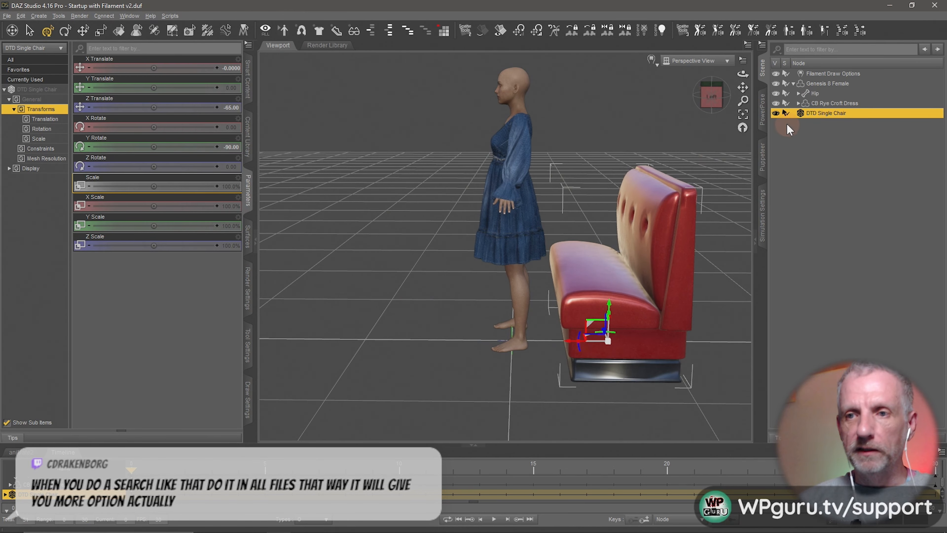
# Apply the female Base Pose Sitting B from the Genesis 8 Starter Essentials poses to the Genesis 8 Female.
pyautogui.click(826, 85)
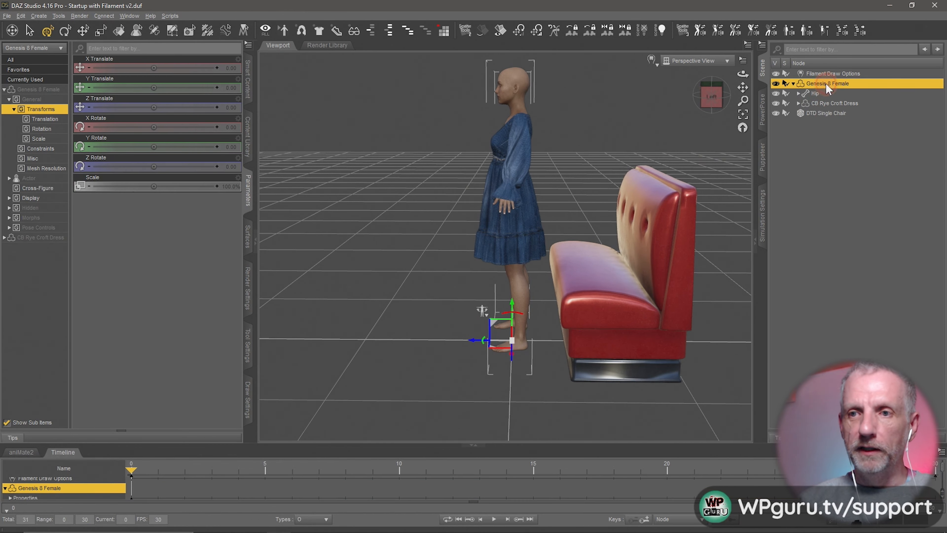
pyautogui.click(247, 84)
pyautogui.click(152, 263)
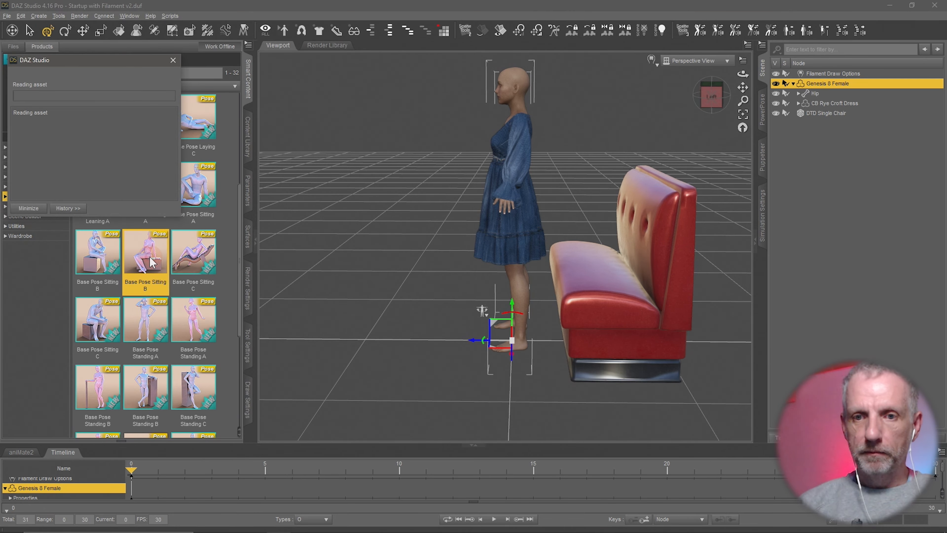
pyautogui.moveTo(325, 289); pyautogui.dragTo(350, 290)
pyautogui.scroll(-2, 357, 286)
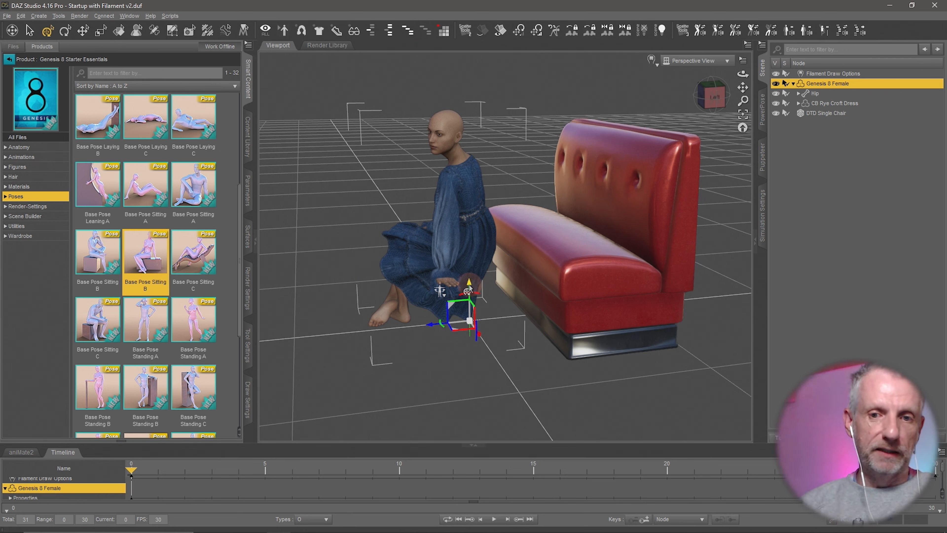
# Try to raise the seated figure and move her back onto the bench seat.
pyautogui.moveTo(469, 288); pyautogui.dragTo(469, 219)
pyautogui.moveTo(487, 257); pyautogui.dragTo(448, 264, button='middle')
pyautogui.moveTo(433, 257); pyautogui.dragTo(534, 256)
pyautogui.moveTo(431, 238); pyautogui.dragTo(430, 237, button='middle')
pyautogui.moveTo(504, 209); pyautogui.dragTo(537, 216, button='middle')
# Undo the figure's moves and the sitting pose.
pyautogui.hotkey('ctrl', 'z')
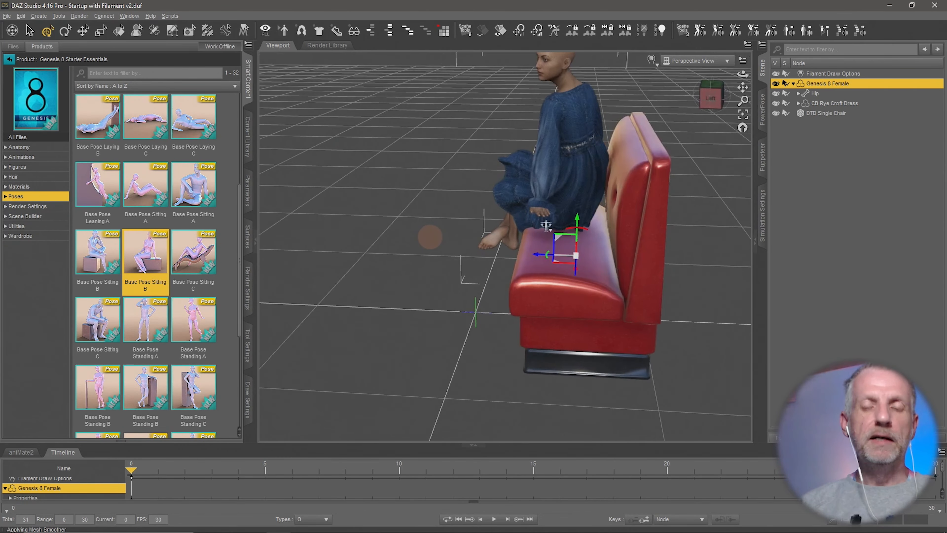
pyautogui.hotkey('ctrl', 'z')
pyautogui.hotkey('ctrl', 'z')
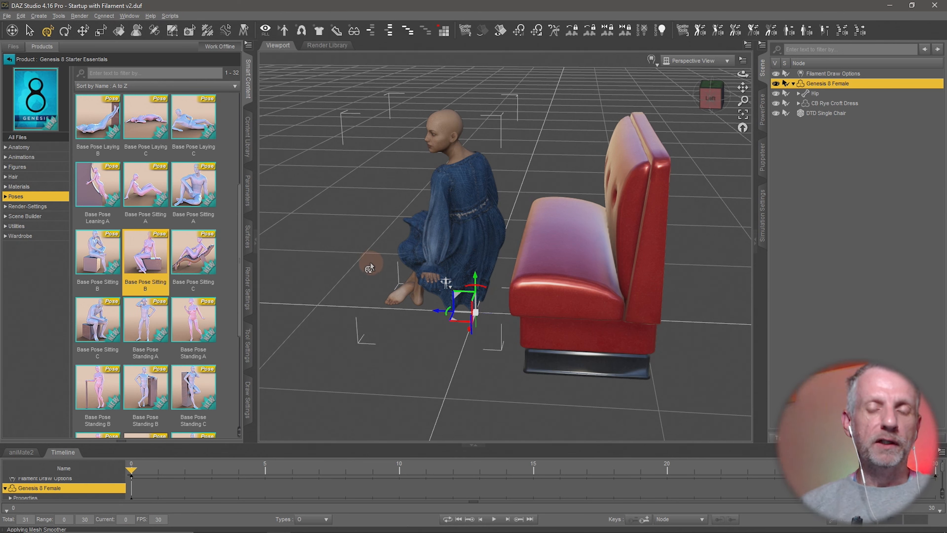
pyautogui.hotkey('ctrl', 'z')
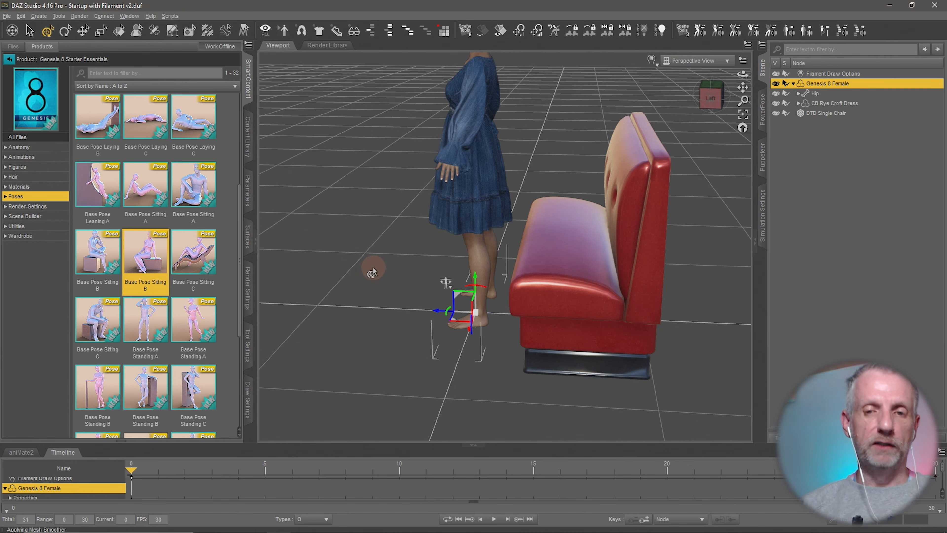
# Set the timeline's total number of frames to 61.
pyautogui.moveTo(372, 271)
pyautogui.mouseDown(button='middle')
pyautogui.moveTo(374, 261)
pyautogui.moveTo(376, 275)
pyautogui.mouseUp(button='middle')
pyautogui.scroll(-4, 373, 263)
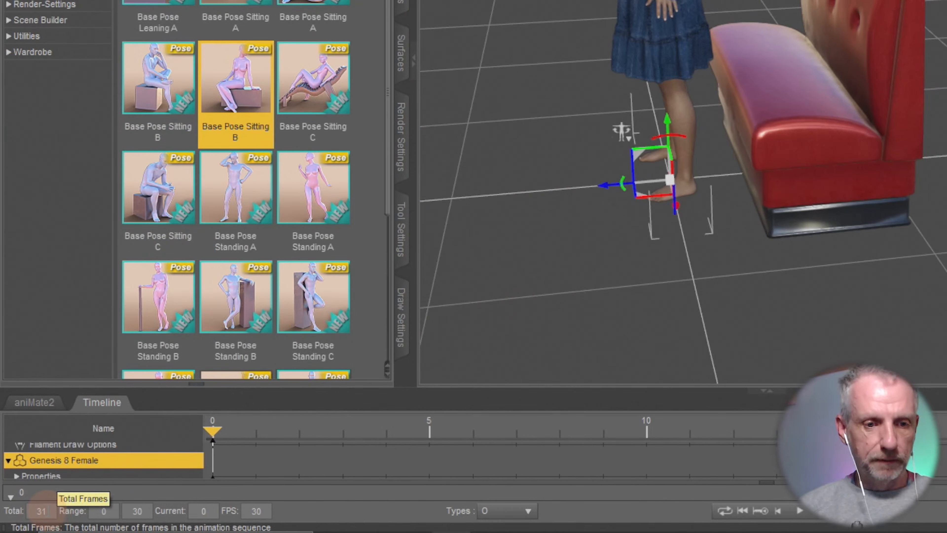
pyautogui.doubleClick(41, 510)
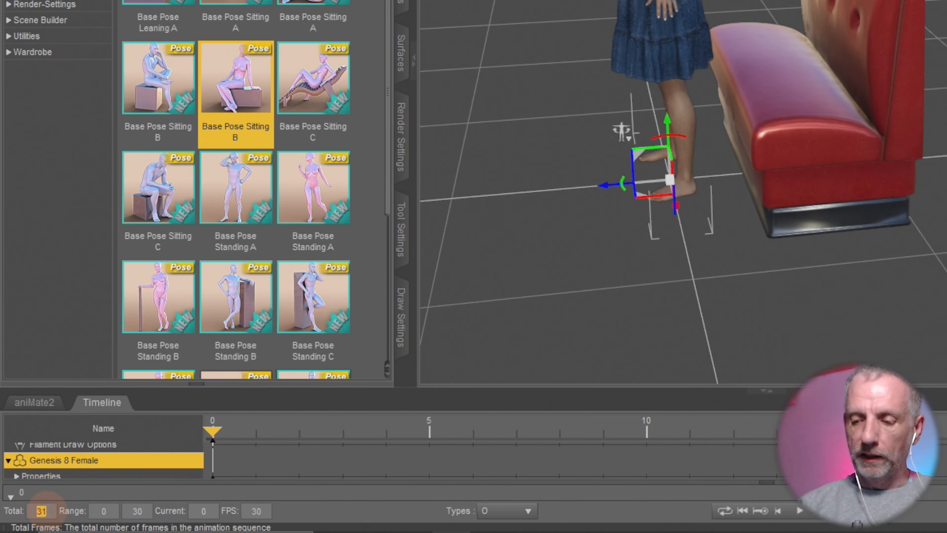
pyautogui.write('61')
pyautogui.press('Return')
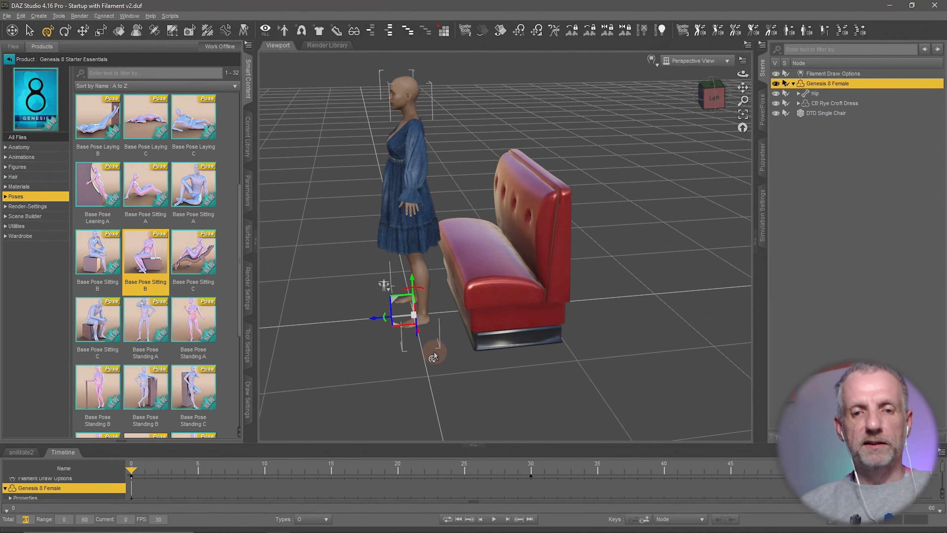
# Enlarge the timeline area and delete the stray keys at frame 30, including the one on the CB Rye Croft Dress.
pyautogui.moveTo(434, 352); pyautogui.dragTo(435, 352, button='middle')
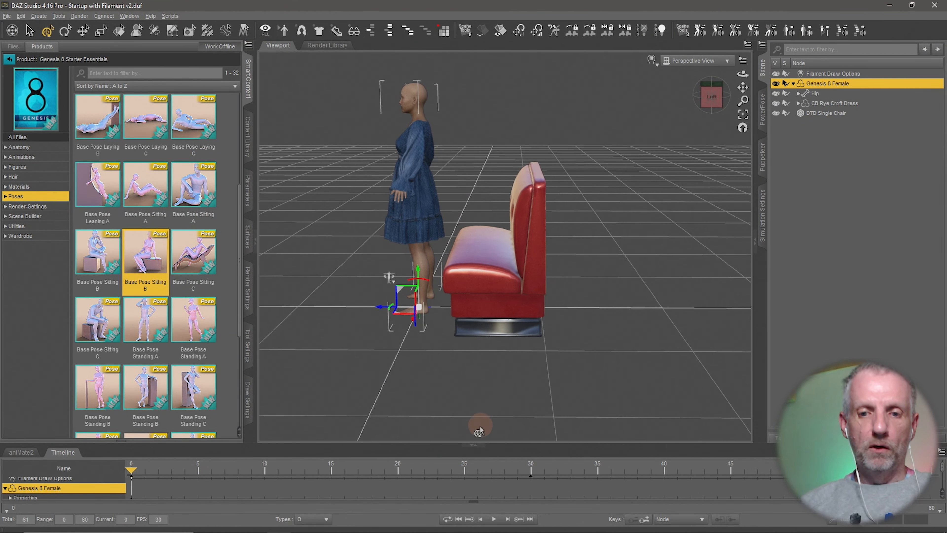
pyautogui.moveTo(499, 443); pyautogui.dragTo(501, 392)
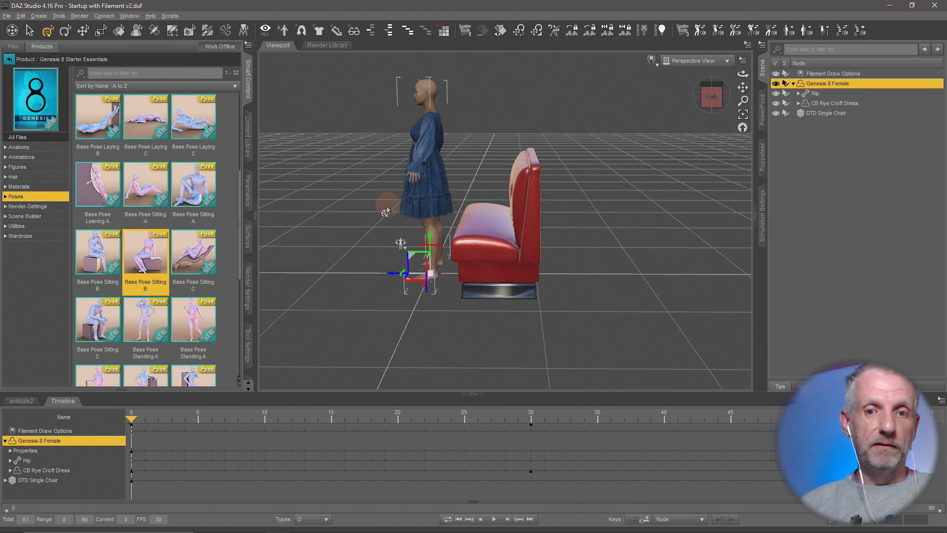
pyautogui.moveTo(355, 237); pyautogui.dragTo(356, 238, button='middle')
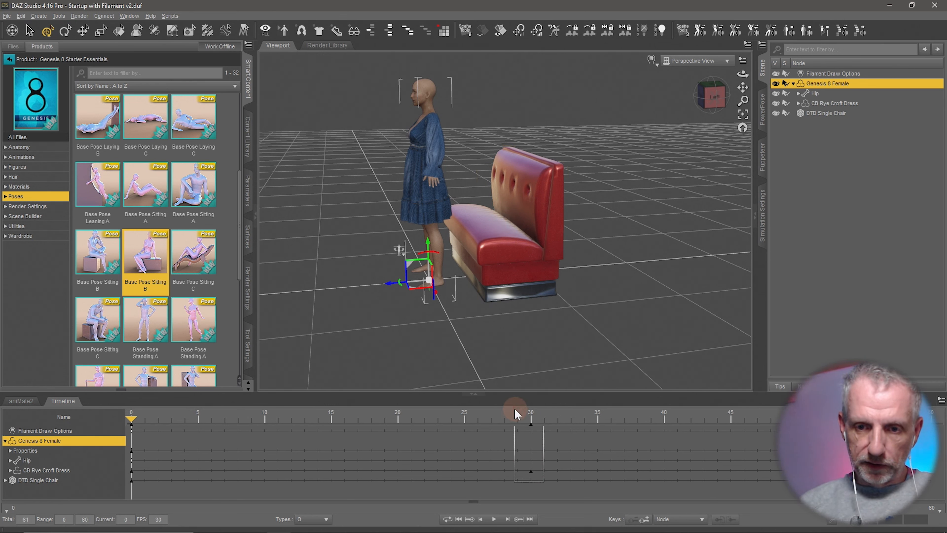
pyautogui.click(530, 471)
pyautogui.rightClick(531, 473)
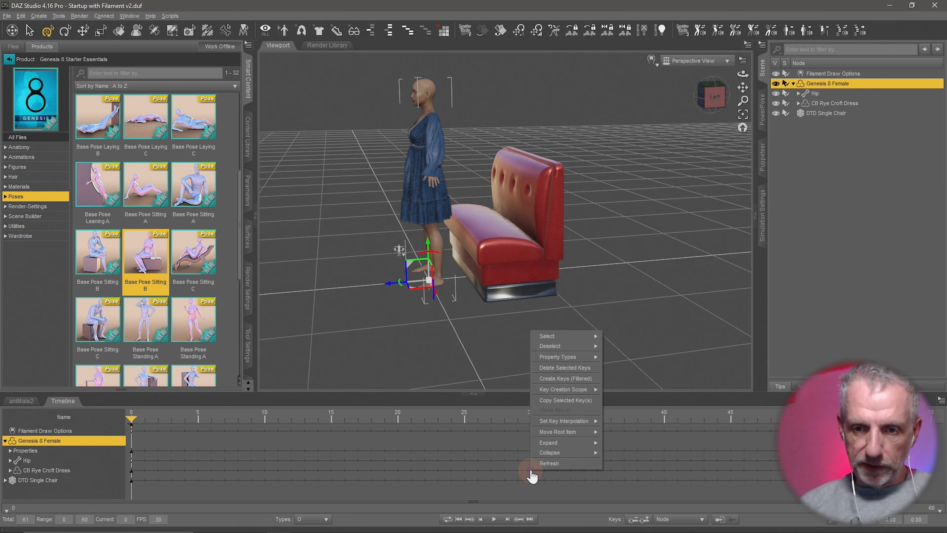
pyautogui.click(595, 369)
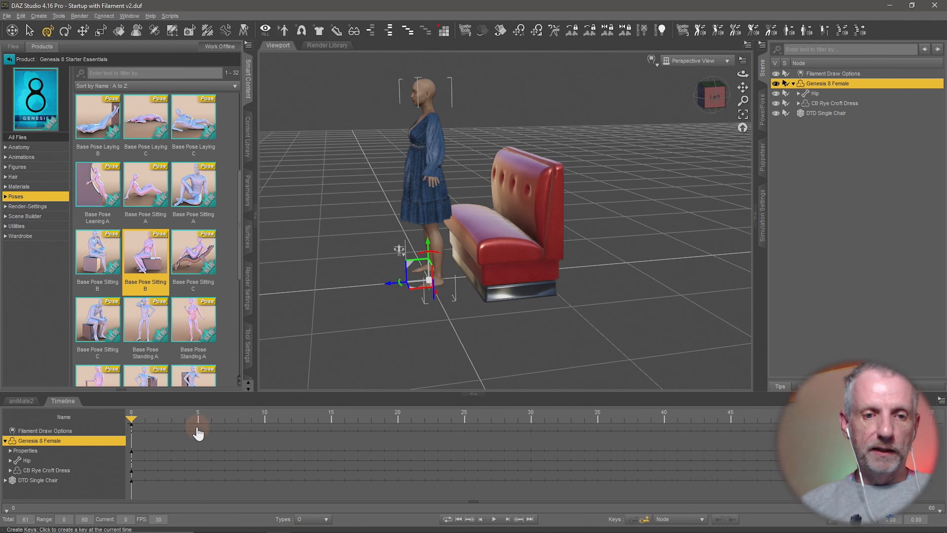
# Go to frame 60 and apply the female Base Pose Sitting B to the Genesis 8 Female.
pyautogui.click(274, 428)
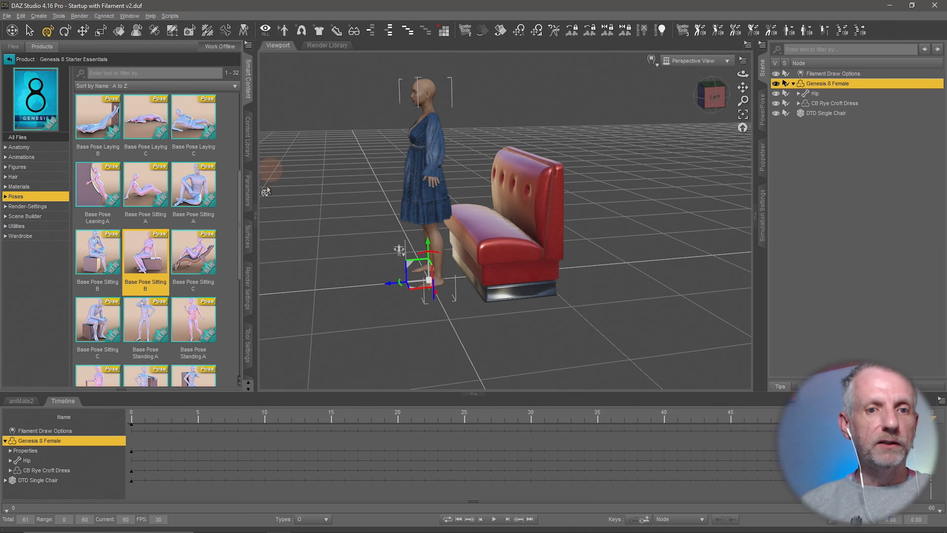
pyautogui.doubleClick(153, 262)
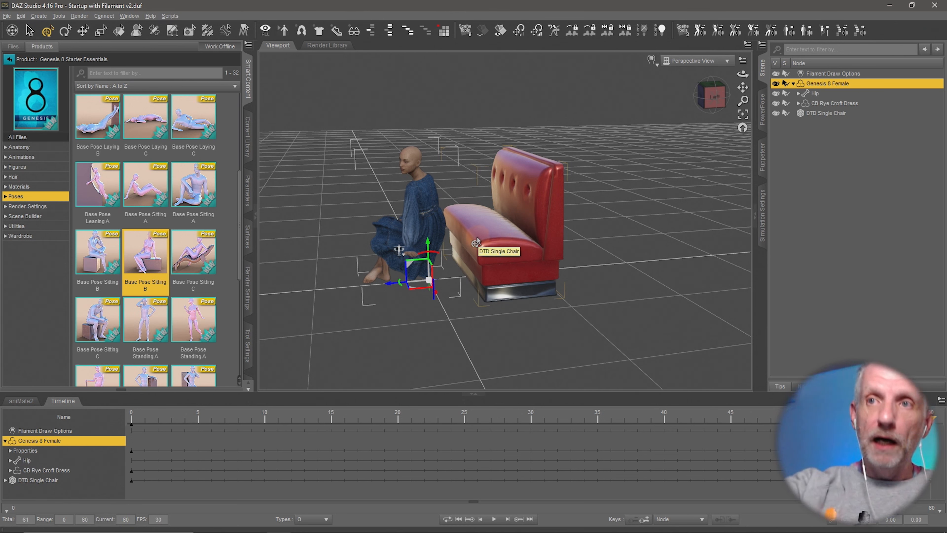
# Search all files in the content library for "couch", then clear the search filter.
pyautogui.click(14, 47)
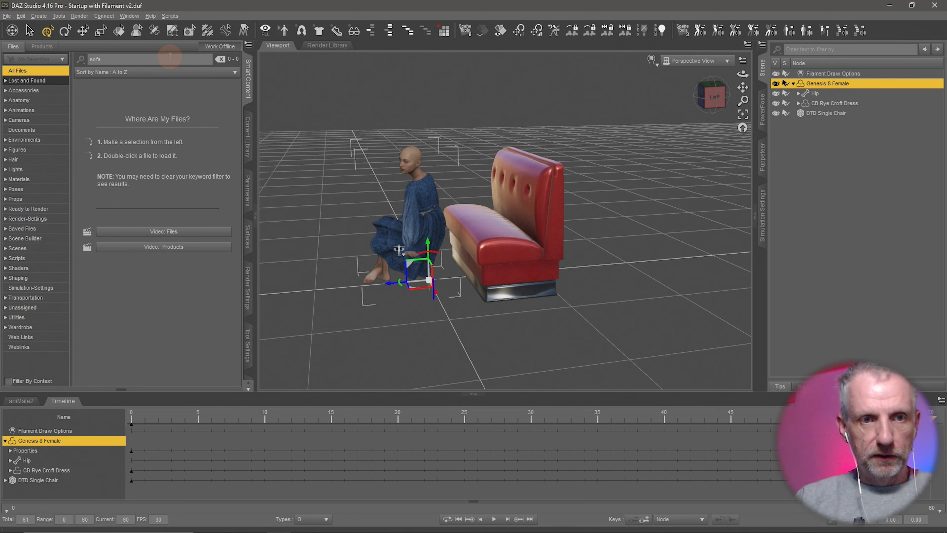
pyautogui.press('BackSpace')
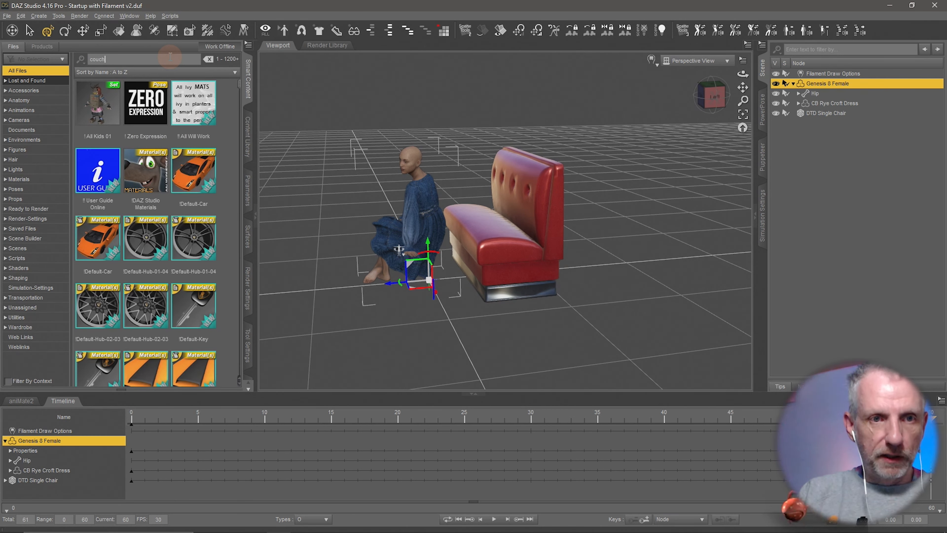
pyautogui.write('uch')
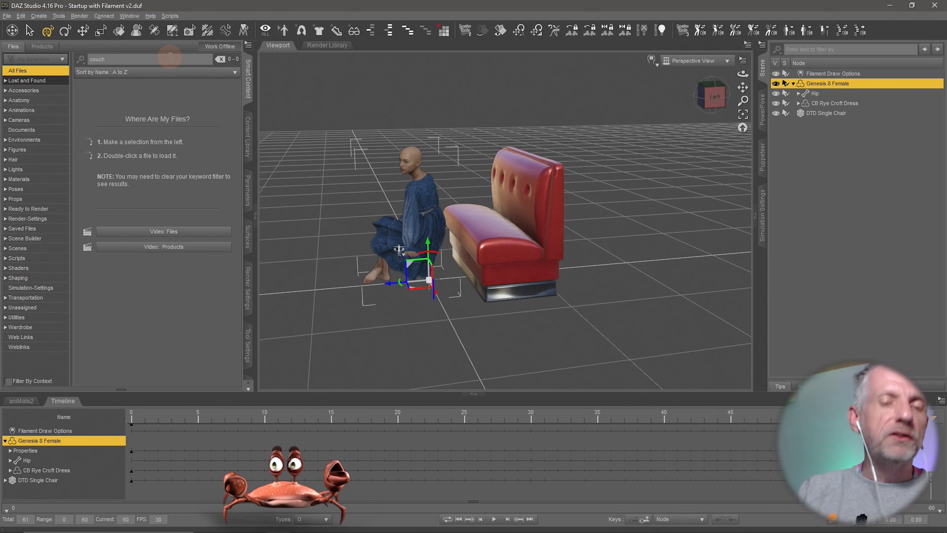
pyautogui.press('BackSpace')
pyautogui.press('BackSpace')
pyautogui.press('BackSpace')
pyautogui.press('BackSpace')
pyautogui.press('BackSpace')
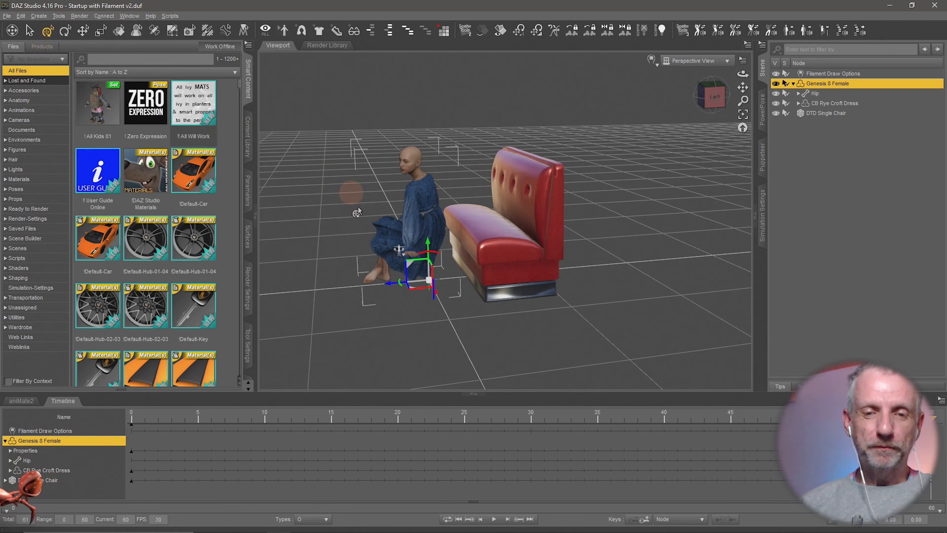
# Raise the seated figure towards the bench's seat height and hide the CB Rye Croft Dress.
pyautogui.moveTo(447, 322)
pyautogui.mouseDown()
pyautogui.moveTo(440, 315)
pyautogui.moveTo(448, 319)
pyautogui.mouseUp()
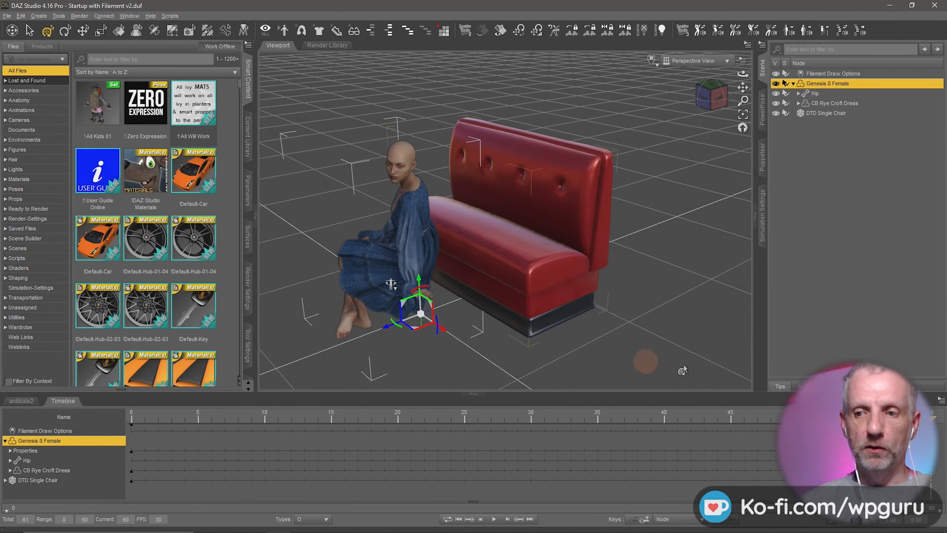
pyautogui.moveTo(488, 292); pyautogui.dragTo(469, 293)
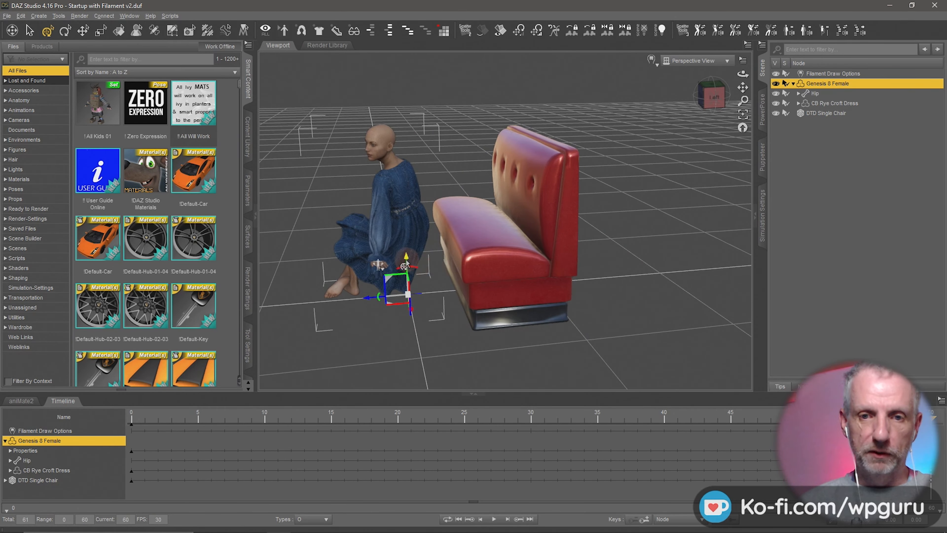
pyautogui.moveTo(405, 262); pyautogui.dragTo(443, 263)
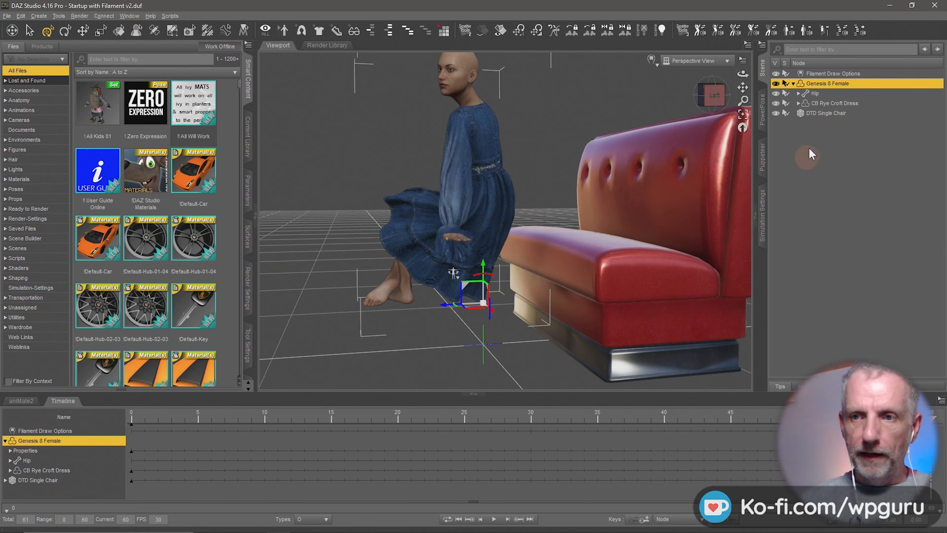
pyautogui.click(776, 103)
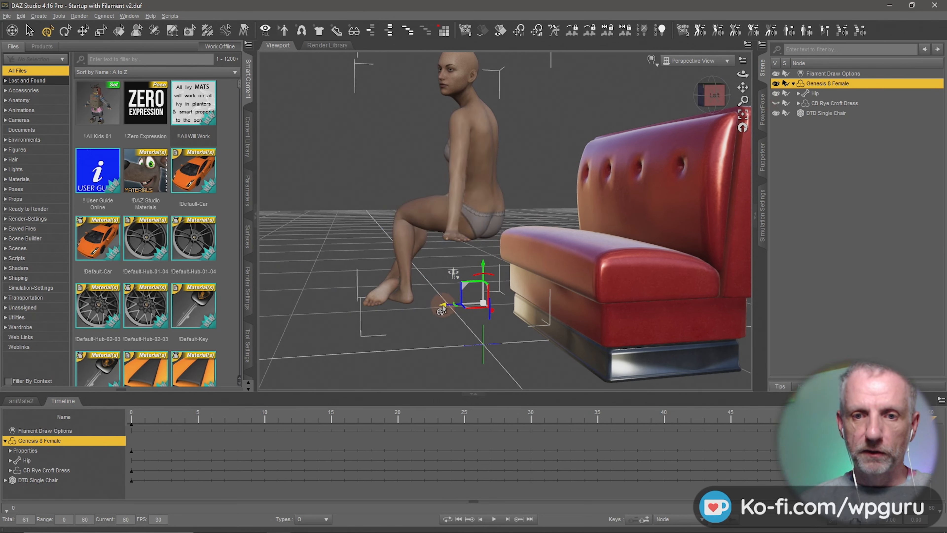
# Slide the seated figure back onto the bench seat and turn her body at an angle to the backrest.
pyautogui.moveTo(440, 309); pyautogui.dragTo(522, 266)
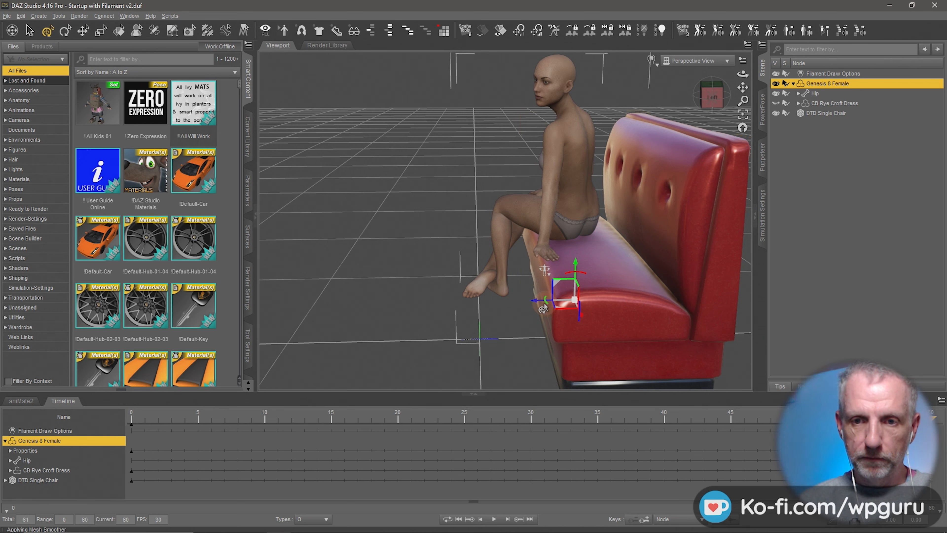
pyautogui.moveTo(545, 309); pyautogui.dragTo(613, 315)
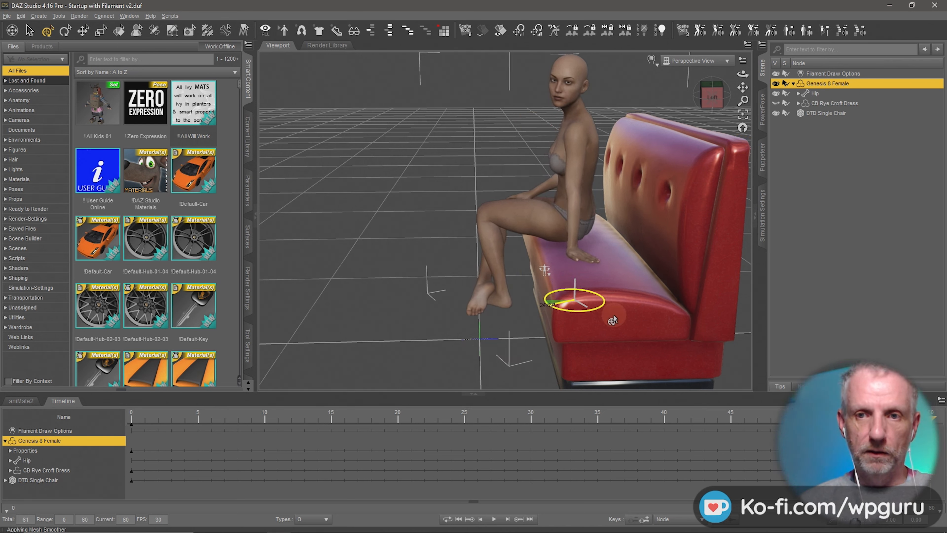
pyautogui.keyDown('alt'); pyautogui.moveTo(478, 253); pyautogui.dragTo(474, 273, button='right'); pyautogui.keyUp('alt')
pyautogui.keyDown('alt'); pyautogui.moveTo(472, 274); pyautogui.dragTo(443, 280); pyautogui.keyUp('alt')
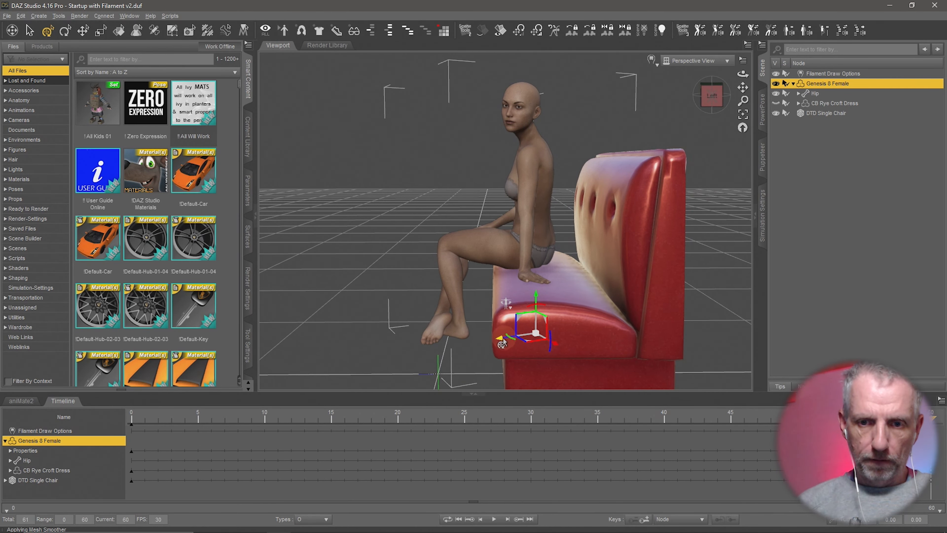
pyautogui.keyDown('alt'); pyautogui.moveTo(497, 342); pyautogui.dragTo(441, 326); pyautogui.keyUp('alt')
# Check the figure's contact with the cushion from both sides and raise her so she no longer sinks into it.
pyautogui.keyDown('alt'); pyautogui.moveTo(524, 256); pyautogui.dragTo(434, 288); pyautogui.keyUp('alt')
pyautogui.scroll(-2, 441, 326)
pyautogui.scroll(9, 437, 326)
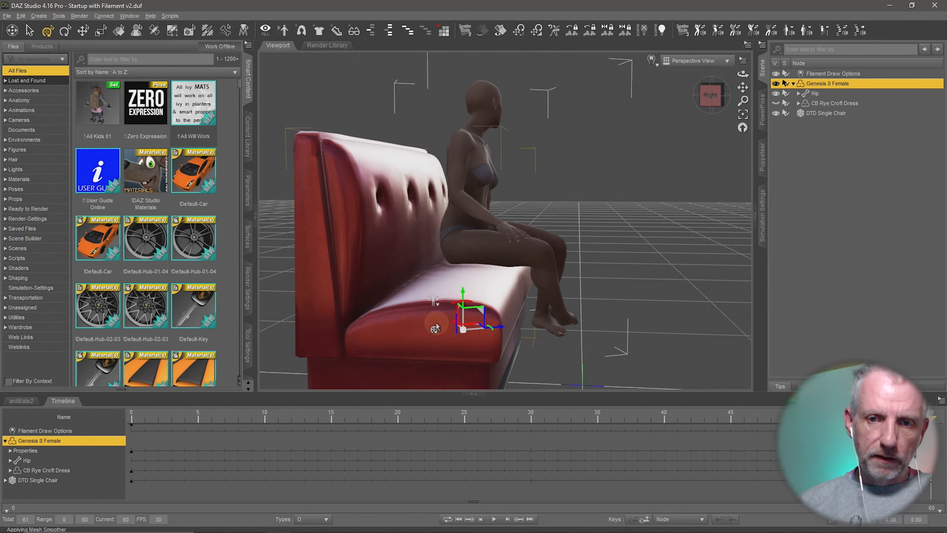
pyautogui.keyDown('alt'); pyautogui.moveTo(436, 324); pyautogui.dragTo(442, 313, button='right'); pyautogui.keyUp('alt')
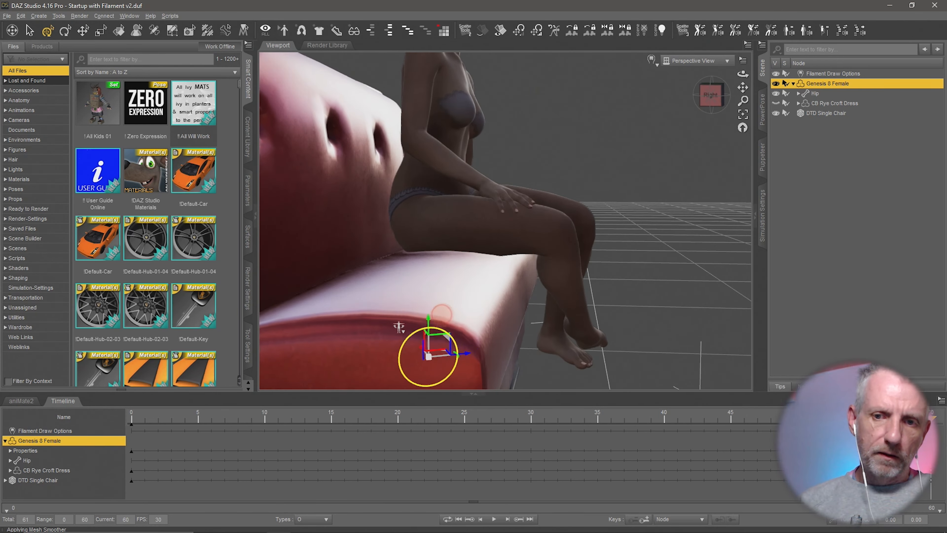
pyautogui.keyDown('alt'); pyautogui.moveTo(442, 313); pyautogui.dragTo(439, 318); pyautogui.keyUp('alt')
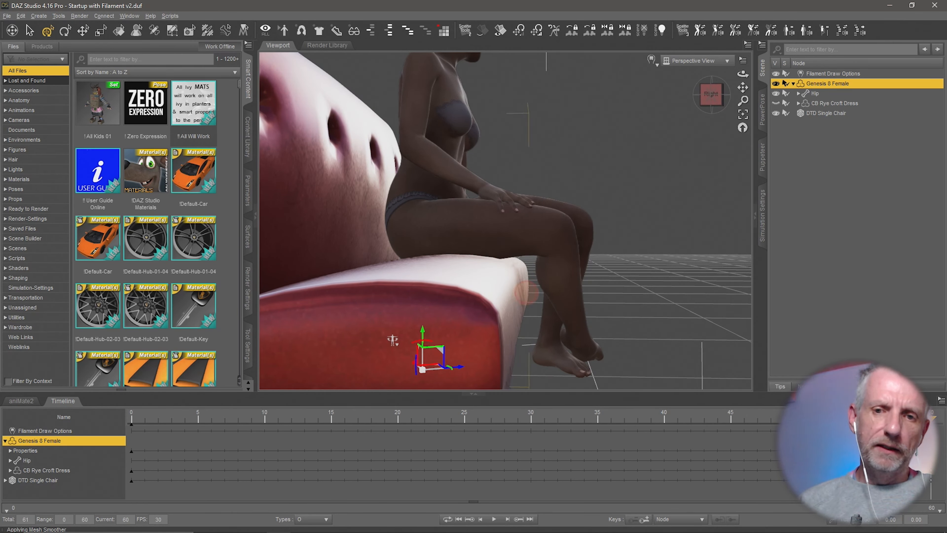
pyautogui.keyDown('alt'); pyautogui.moveTo(393, 340); pyautogui.dragTo(526, 294); pyautogui.keyUp('alt')
pyautogui.scroll(-3, 525, 295)
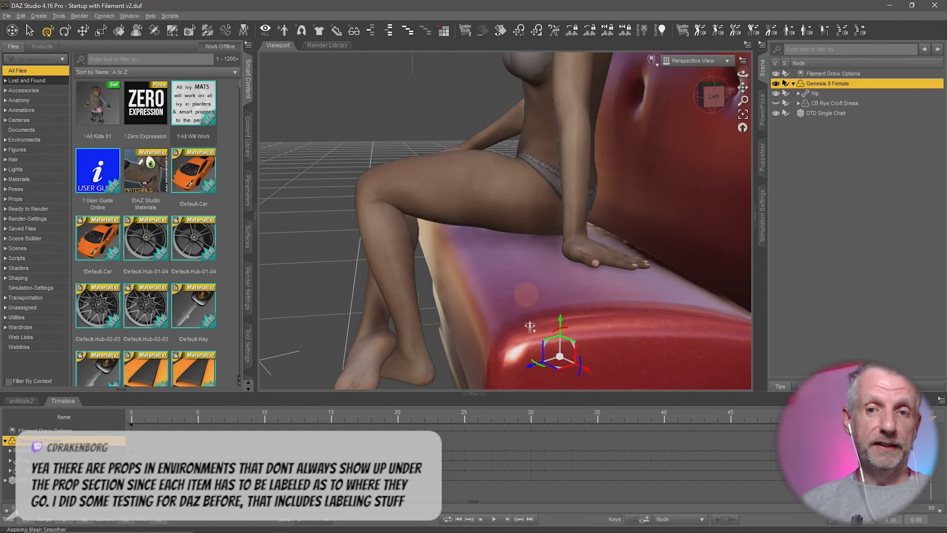
pyautogui.moveTo(559, 324); pyautogui.dragTo(554, 275)
pyautogui.moveTo(558, 308); pyautogui.dragTo(543, 264)
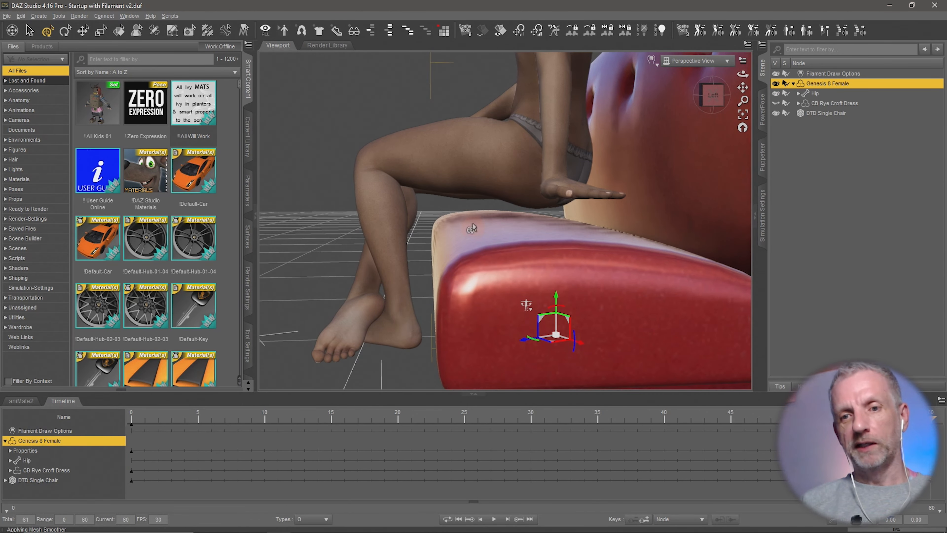
# Make the CB Rye Croft Dress visible again on the seated figure.
pyautogui.keyDown('alt'); pyautogui.moveTo(468, 224); pyautogui.dragTo(666, 130); pyautogui.keyUp('alt')
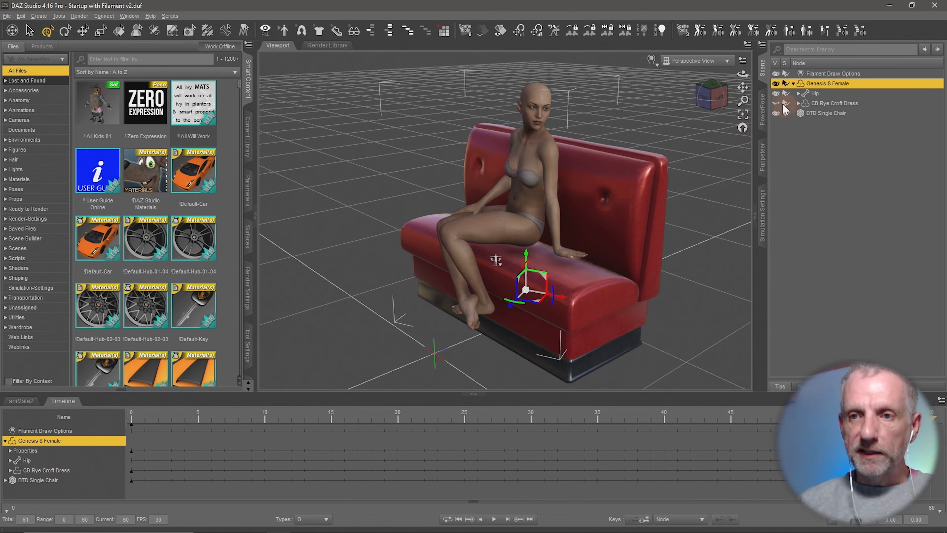
pyautogui.click(776, 103)
pyautogui.keyDown('alt'); pyautogui.moveTo(695, 169); pyautogui.dragTo(637, 176); pyautogui.keyUp('alt')
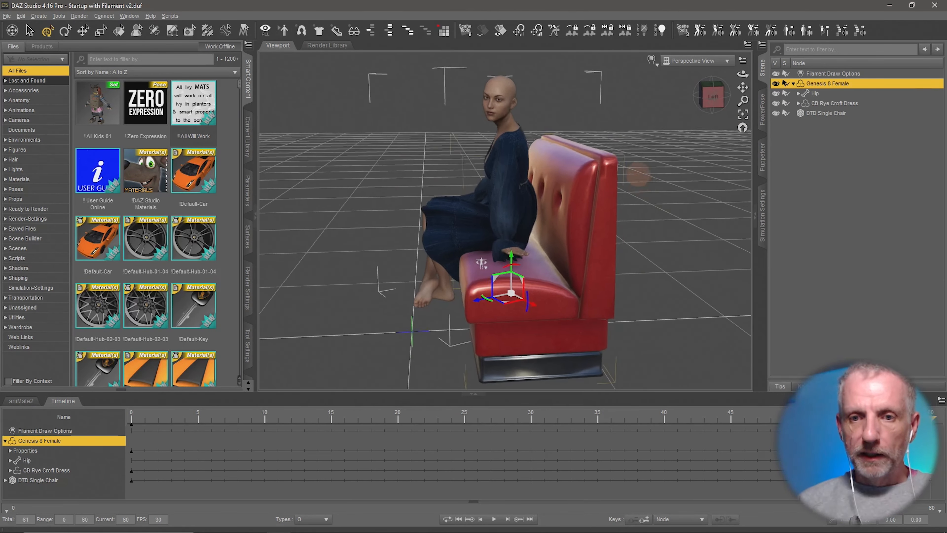
# Review the dressed figure's sitting-down motion along the timeline and return the playhead to frame 0.
pyautogui.moveTo(481, 263)
pyautogui.keyDown('alt'); pyautogui.mouseDown()
pyautogui.moveTo(502, 259)
pyautogui.moveTo(489, 249)
pyautogui.mouseUp(); pyautogui.keyUp('alt')
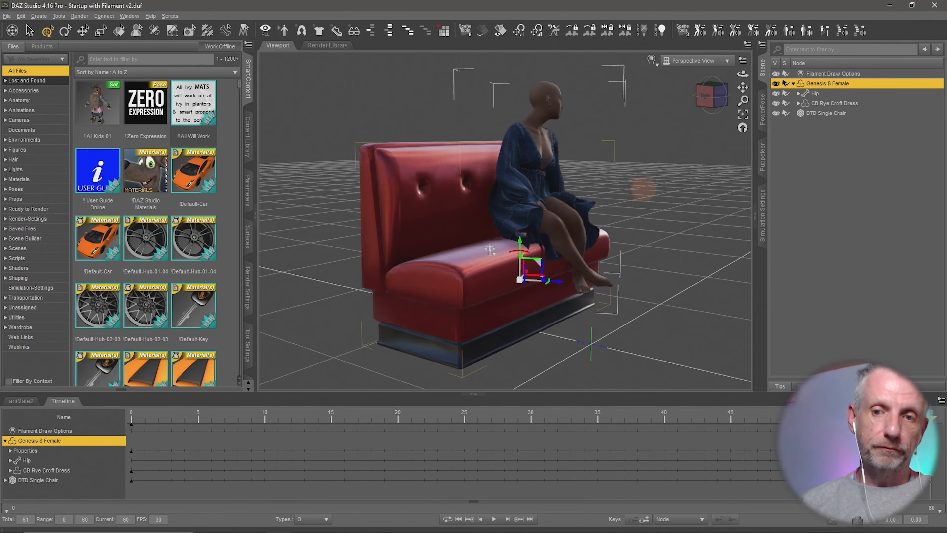
pyautogui.keyDown('alt'); pyautogui.moveTo(643, 189); pyautogui.dragTo(651, 187); pyautogui.keyUp('alt')
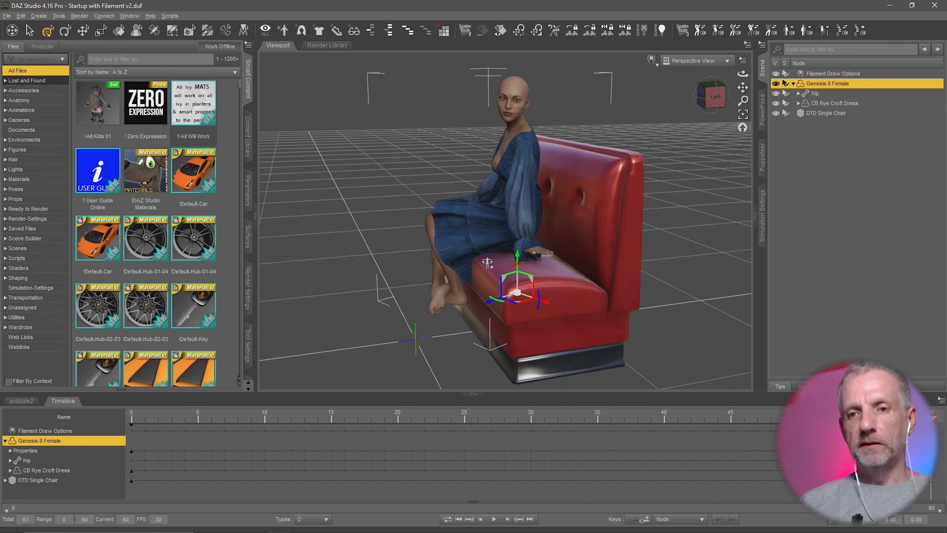
pyautogui.moveTo(933, 417); pyautogui.dragTo(319, 433)
pyautogui.moveTo(550, 321); pyautogui.dragTo(541, 317, button='middle')
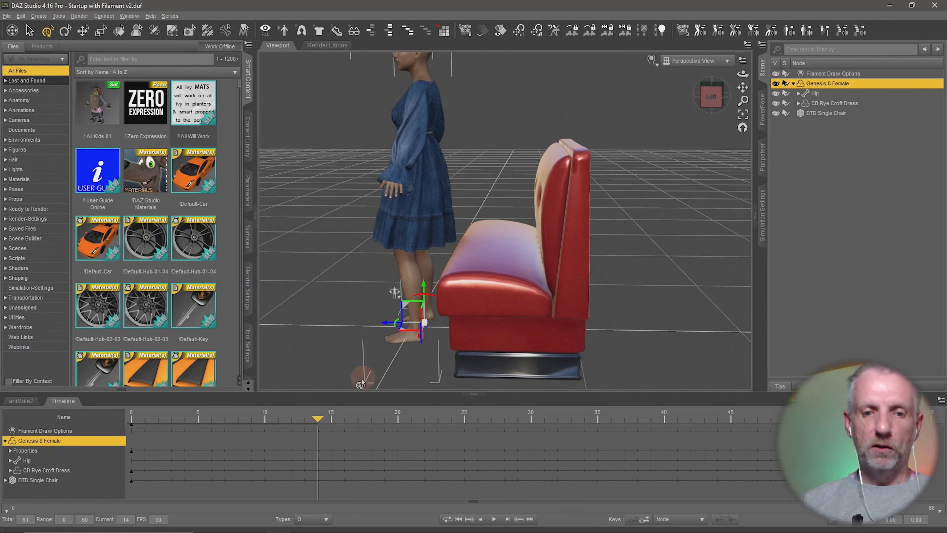
pyautogui.moveTo(336, 418); pyautogui.dragTo(15, 462)
pyautogui.keyDown('alt'); pyautogui.moveTo(331, 354); pyautogui.dragTo(349, 312); pyautogui.keyUp('alt')
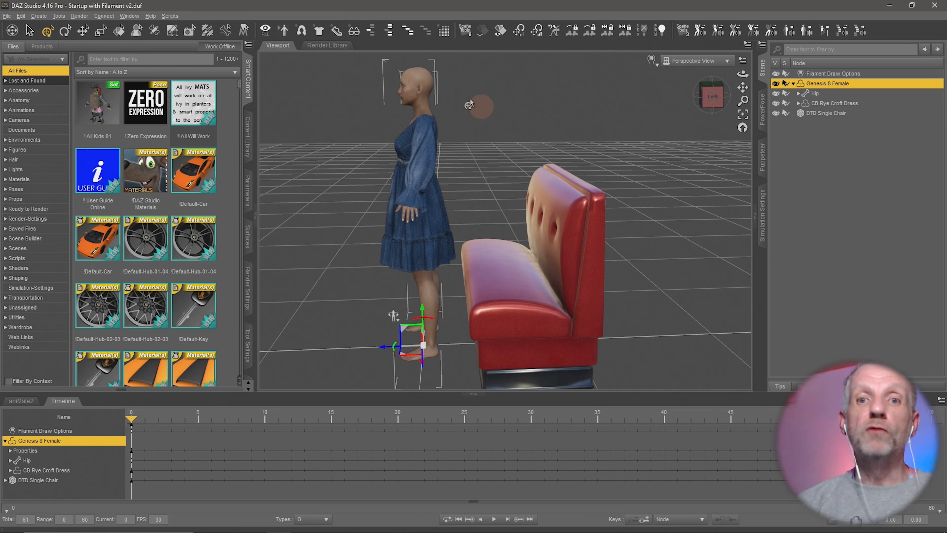
pyautogui.click(445, 38)
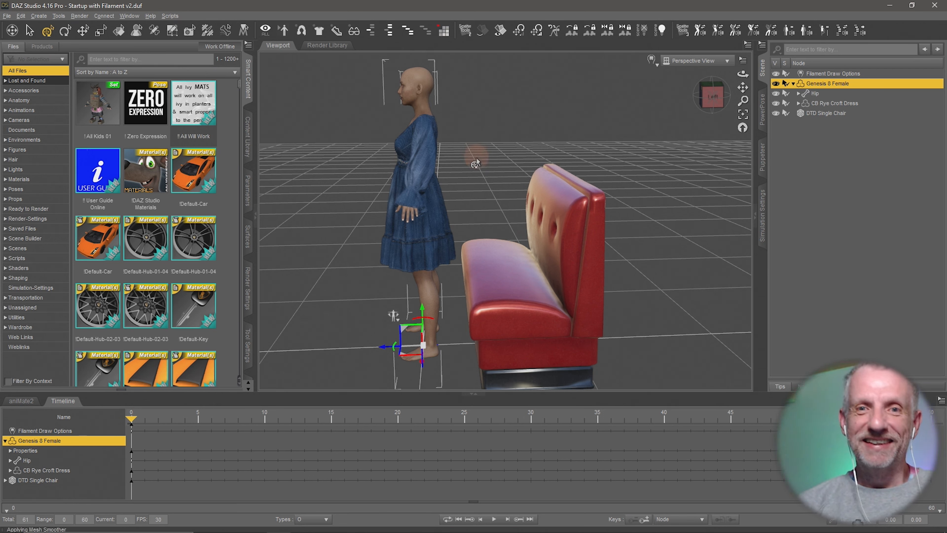
pyautogui.scroll(4, 454, 133)
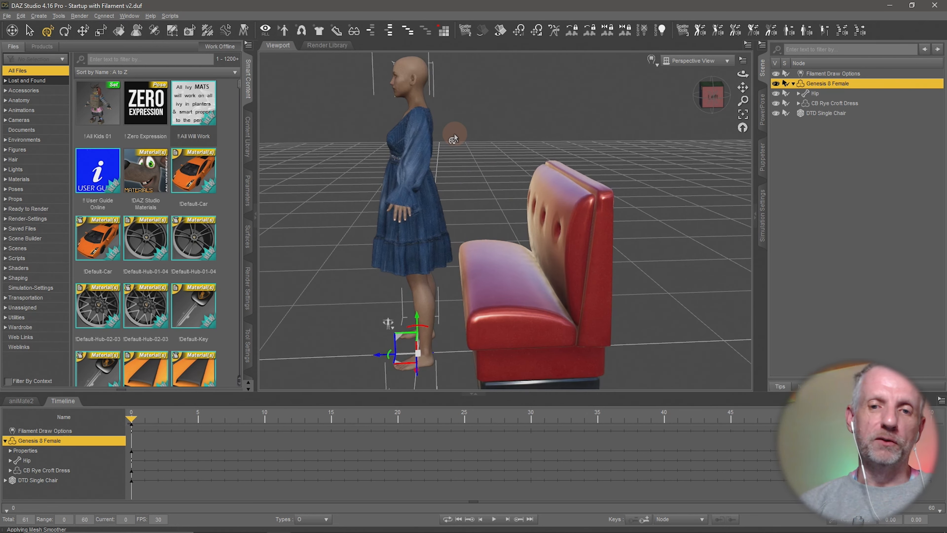
pyautogui.scroll(-1, 454, 133)
pyautogui.scroll(-2, 454, 134)
pyautogui.moveTo(480, 172); pyautogui.dragTo(476, 175, button='middle')
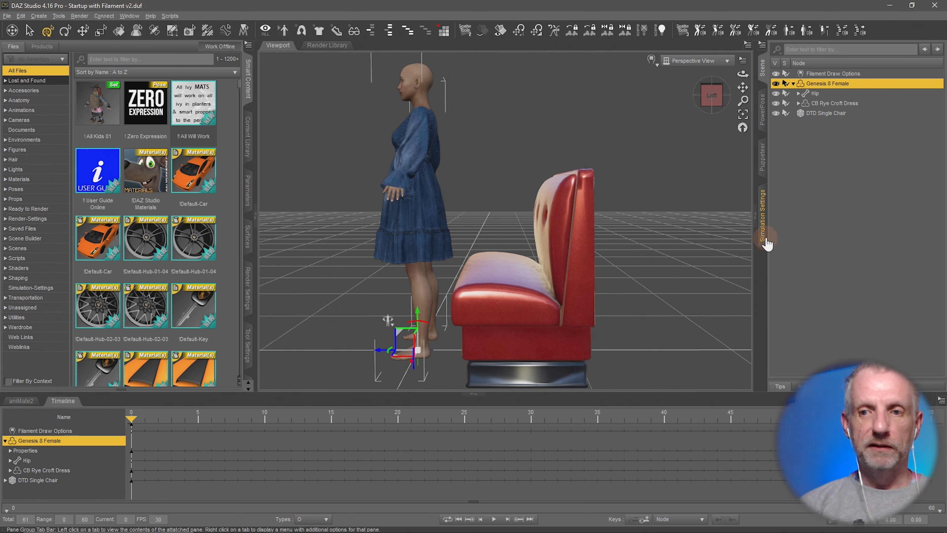
# Open the Duration group of the dForce simulation settings.
pyautogui.click(763, 217)
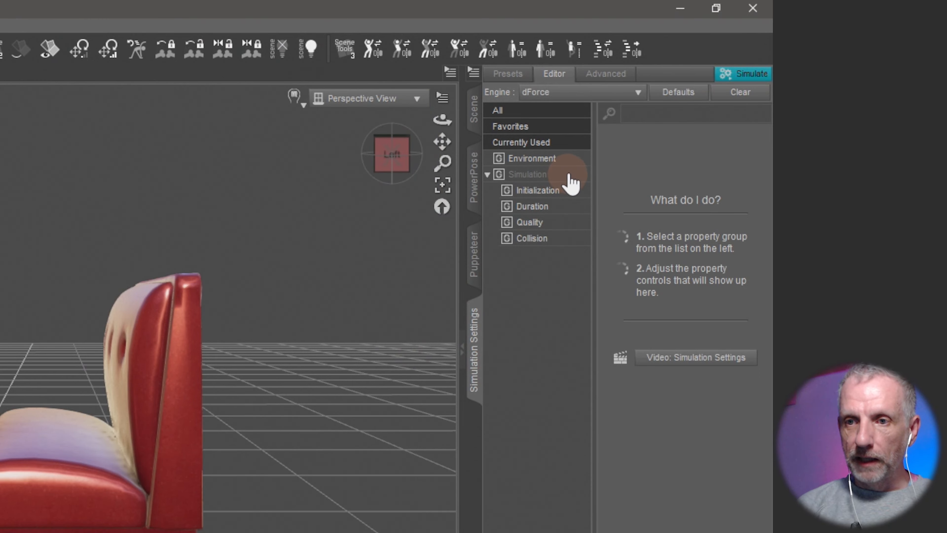
pyautogui.click(570, 182)
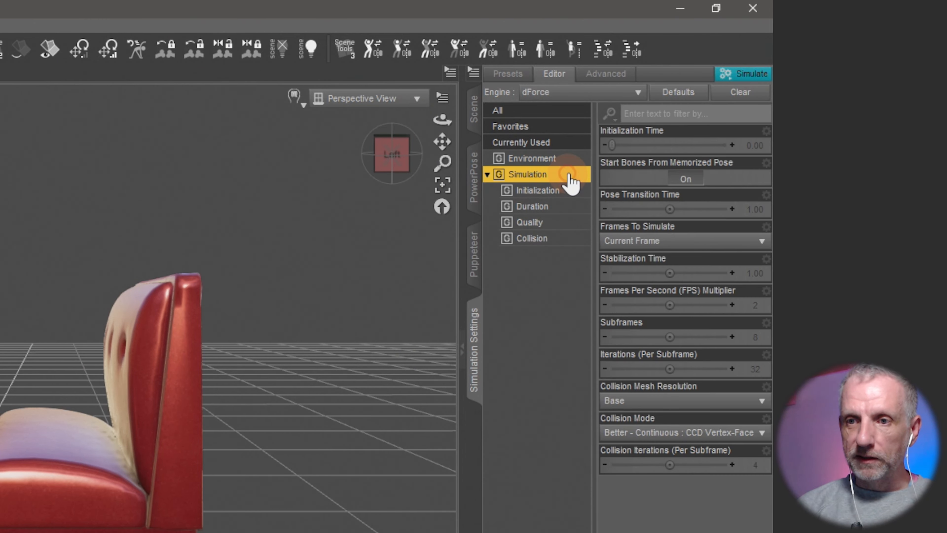
pyautogui.click(557, 206)
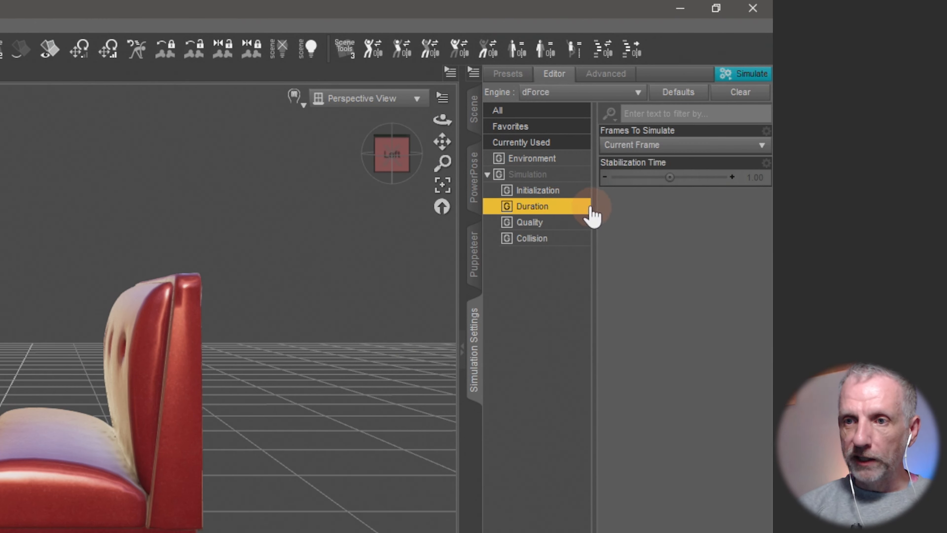
pyautogui.click(725, 146)
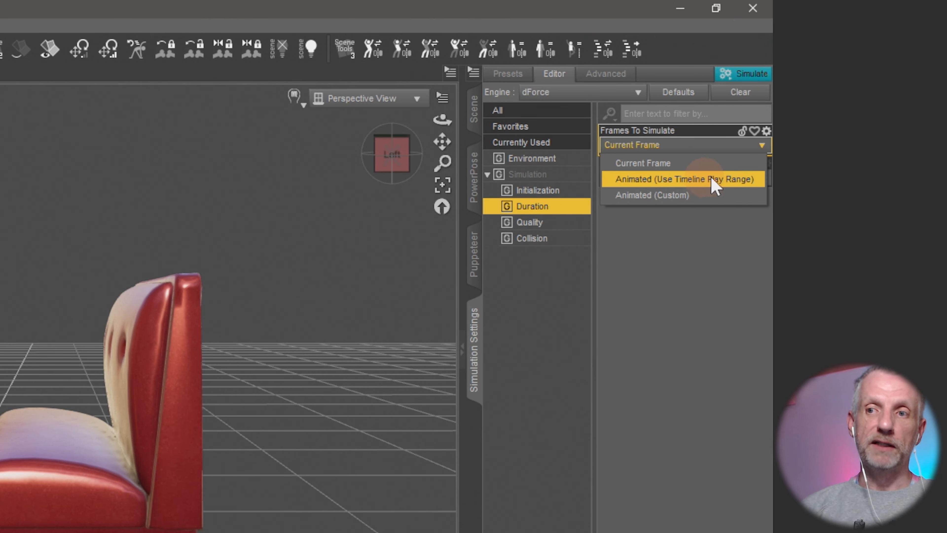
pyautogui.click(723, 180)
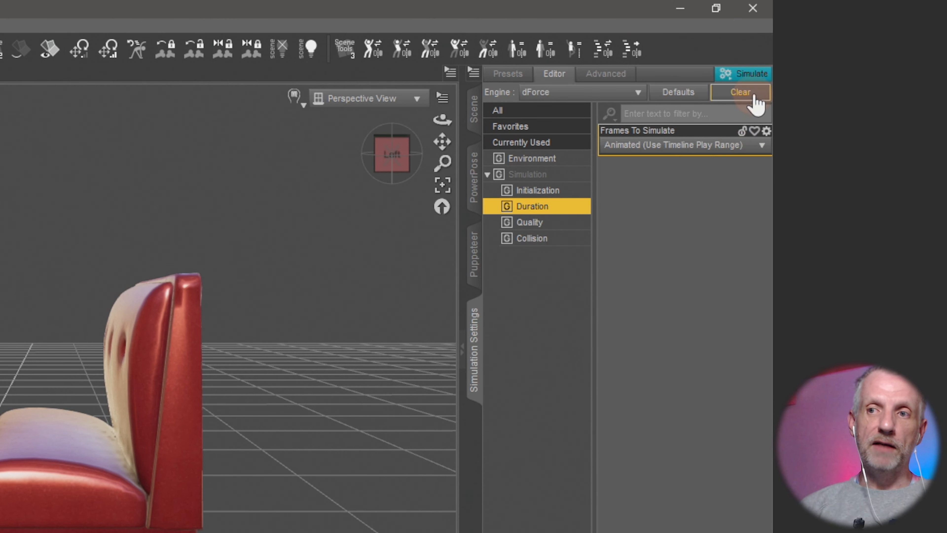
pyautogui.click(749, 74)
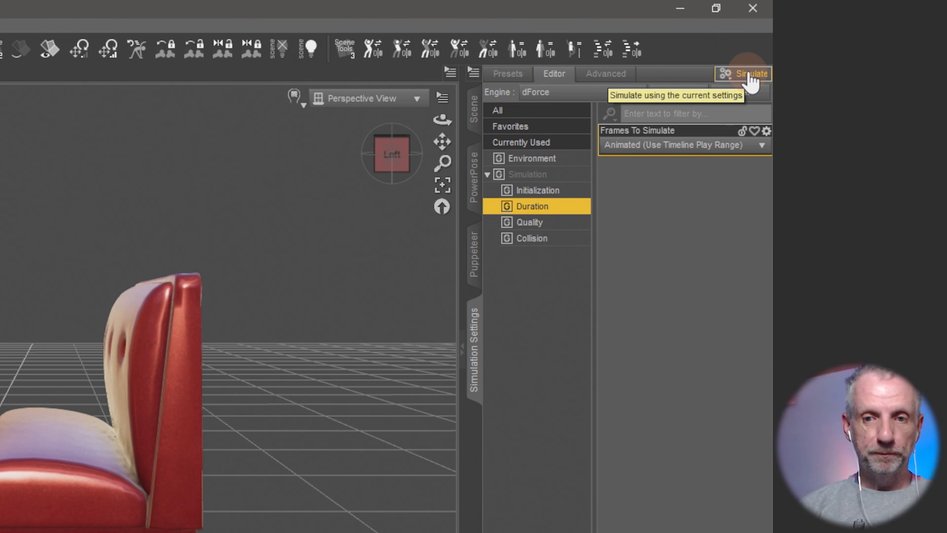
# Set Frames To Simulate to Current Frame and run the dForce simulation on the standing figure's dress.
pyautogui.click(684, 149)
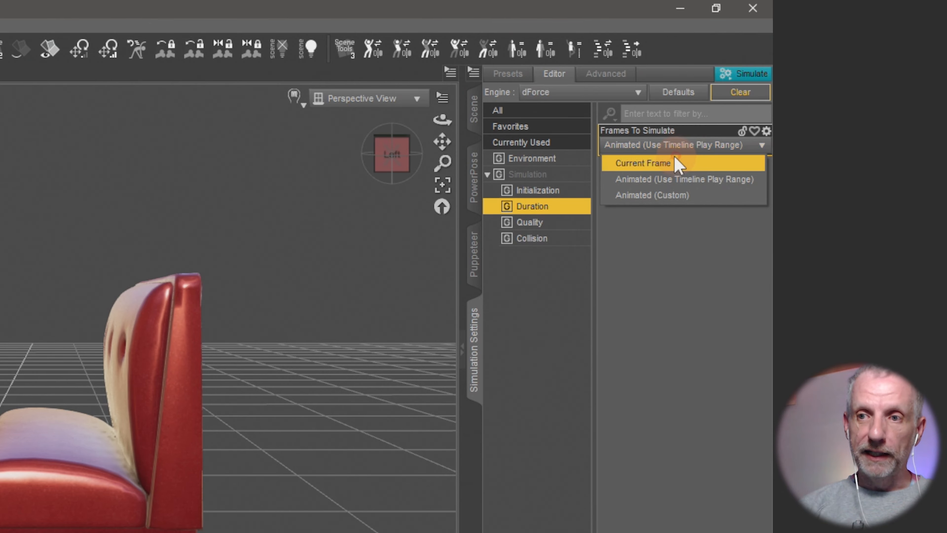
pyautogui.click(676, 164)
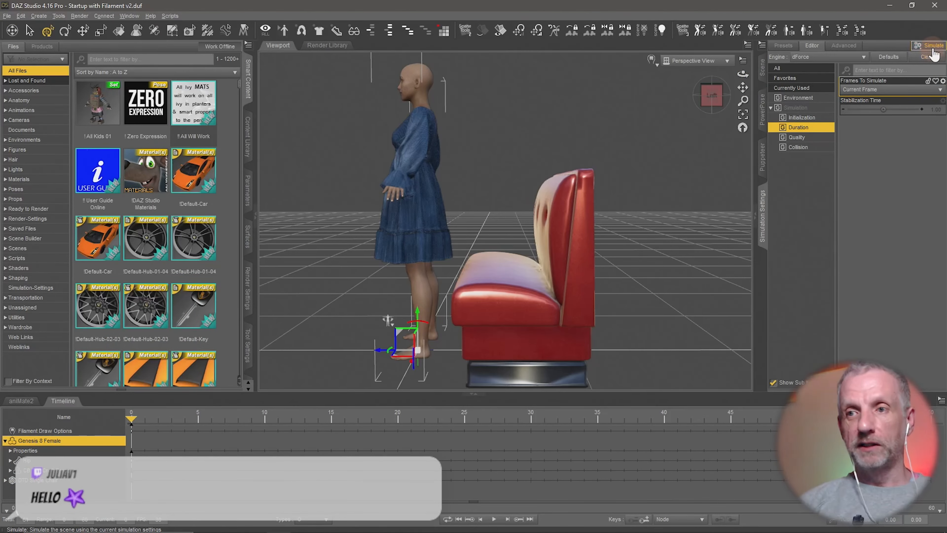
pyautogui.click(931, 48)
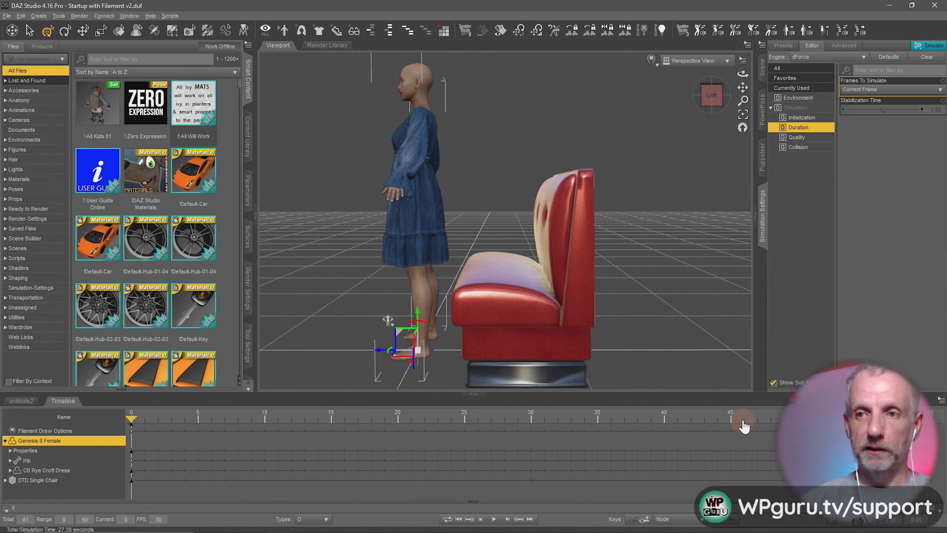
# Set Frames To Simulate to Animated (Use Timeline Play Range) and run the dForce simulation from frame 0.
pyautogui.click(925, 90)
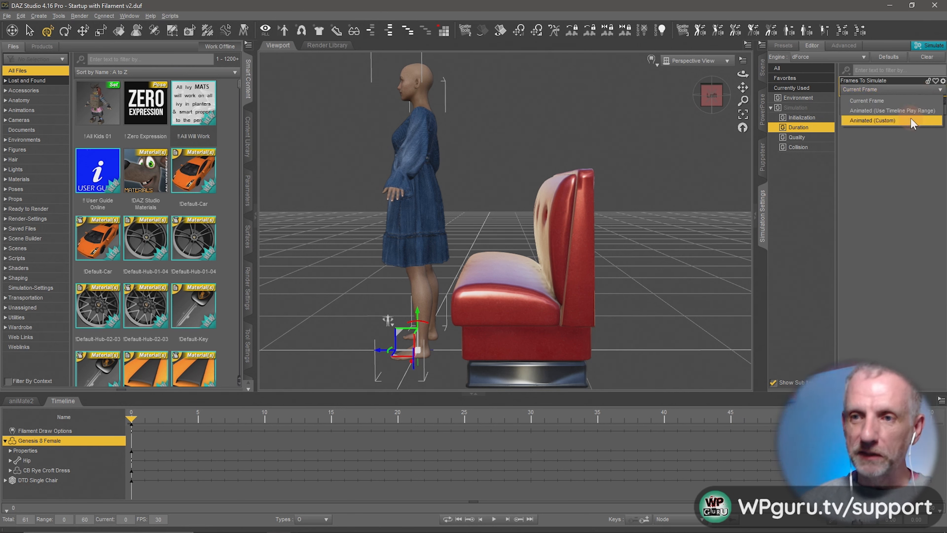
pyautogui.click(920, 112)
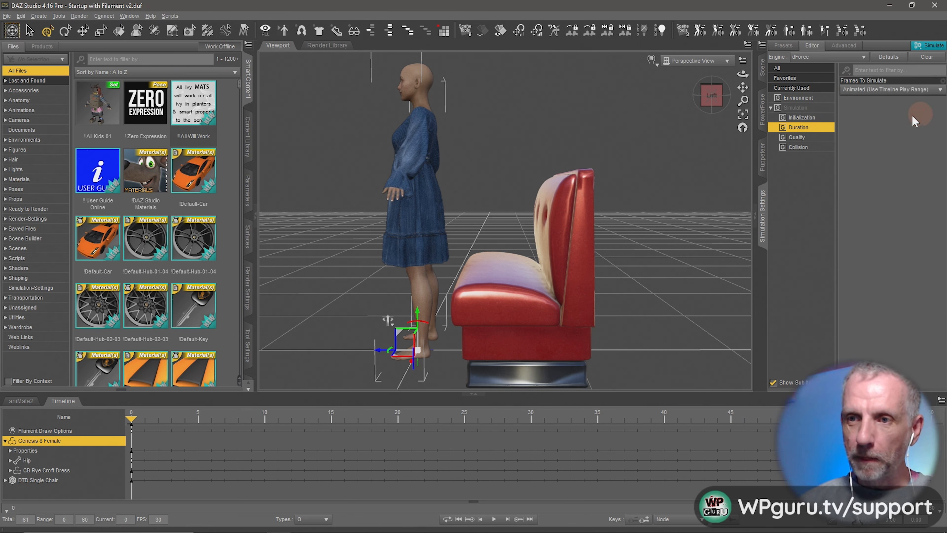
pyautogui.click(899, 87)
pyautogui.click(887, 121)
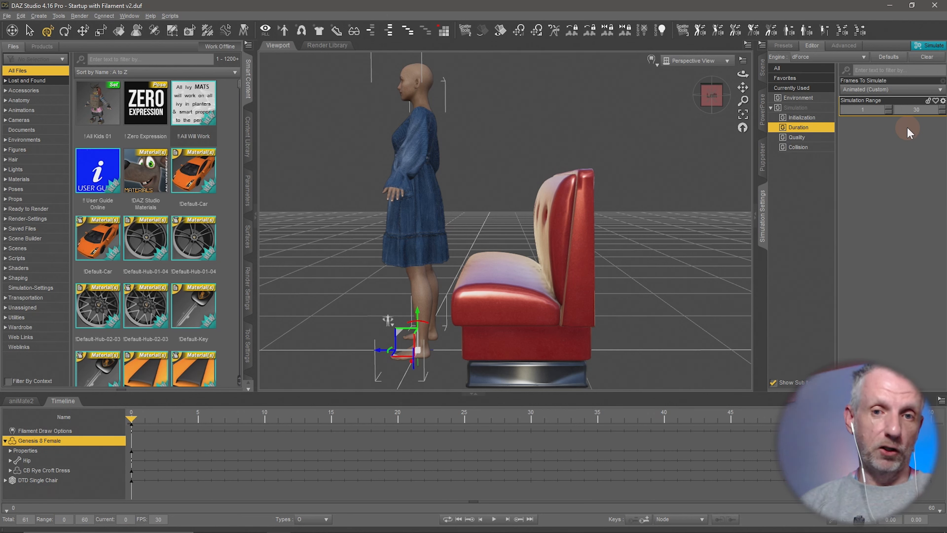
pyautogui.click(911, 91)
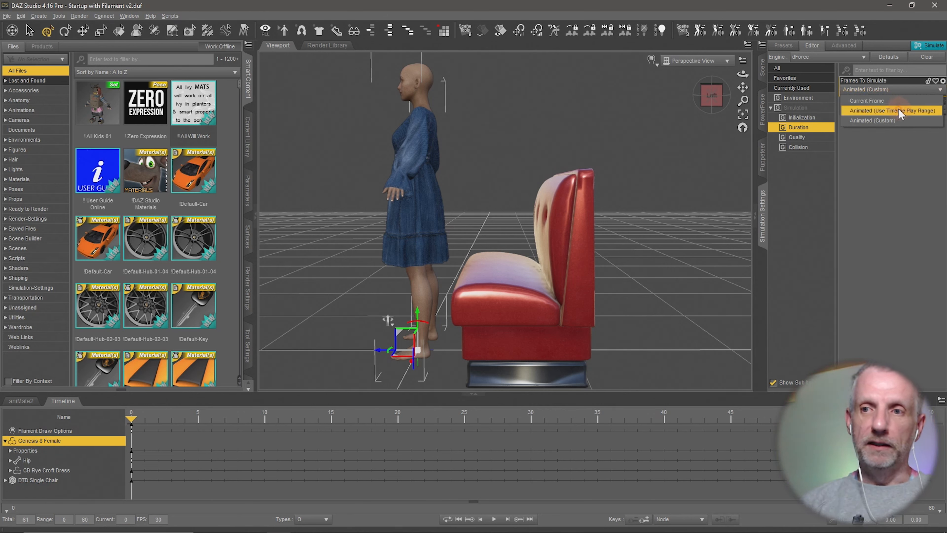
pyautogui.click(898, 108)
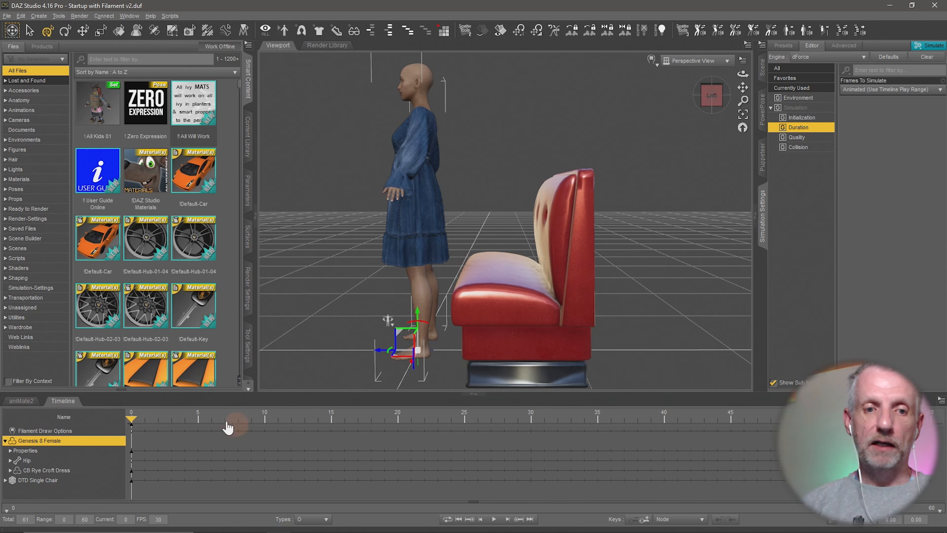
pyautogui.moveTo(131, 419); pyautogui.dragTo(28, 433)
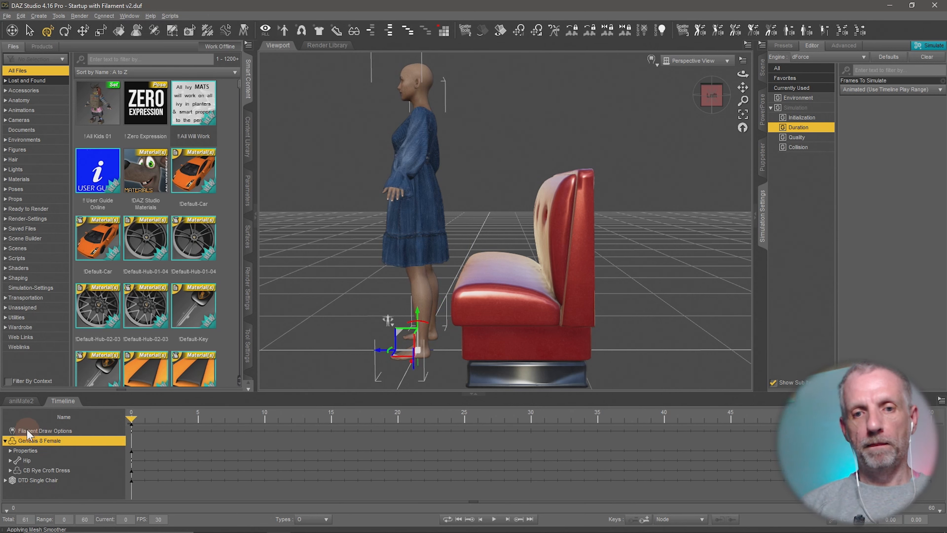
pyautogui.click(934, 46)
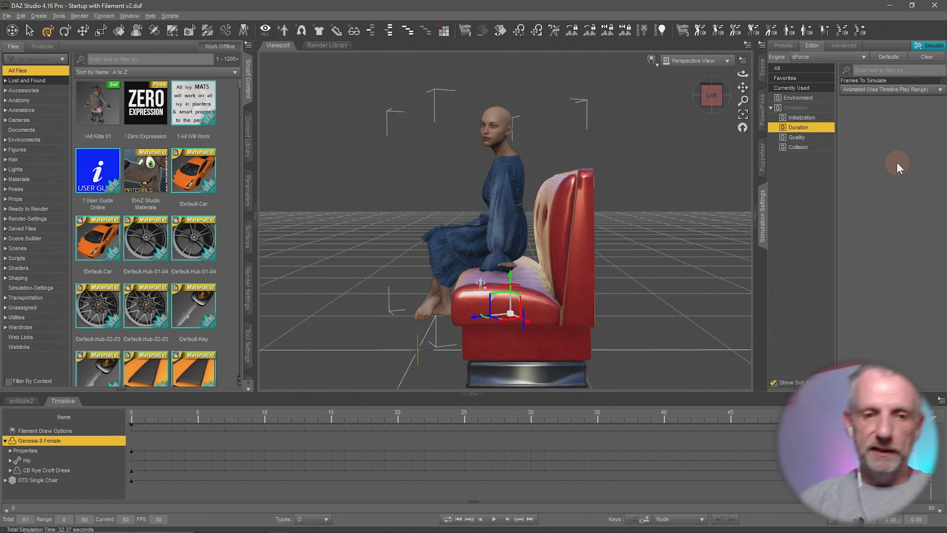
# Inspect from several angles how the simulated dress drapes over the seated figure's legs and the bench.
pyautogui.moveTo(405, 228)
pyautogui.mouseDown(button='middle')
pyautogui.moveTo(417, 229)
pyautogui.moveTo(398, 230)
pyautogui.mouseUp(button='middle')
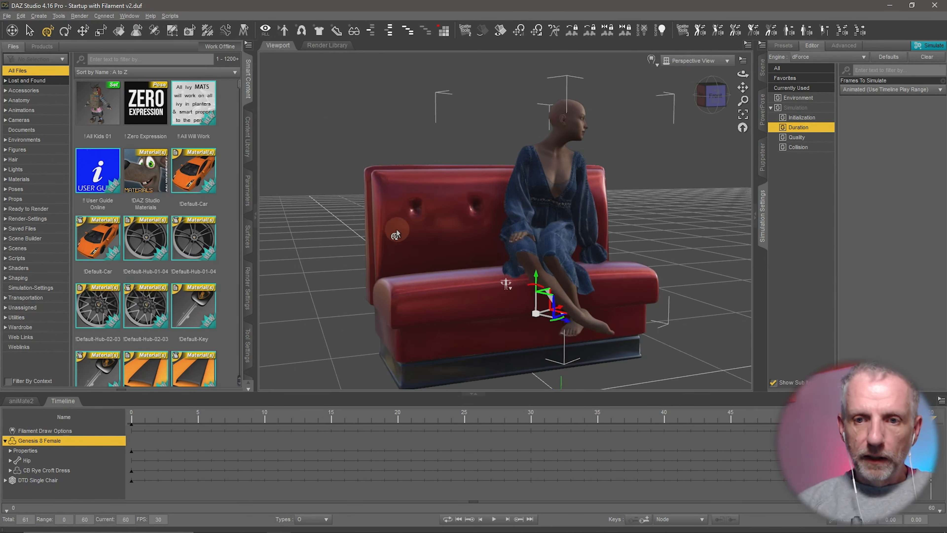
pyautogui.scroll(4, 397, 230)
pyautogui.moveTo(516, 261); pyautogui.dragTo(446, 249, button='middle')
pyautogui.scroll(2, 450, 246)
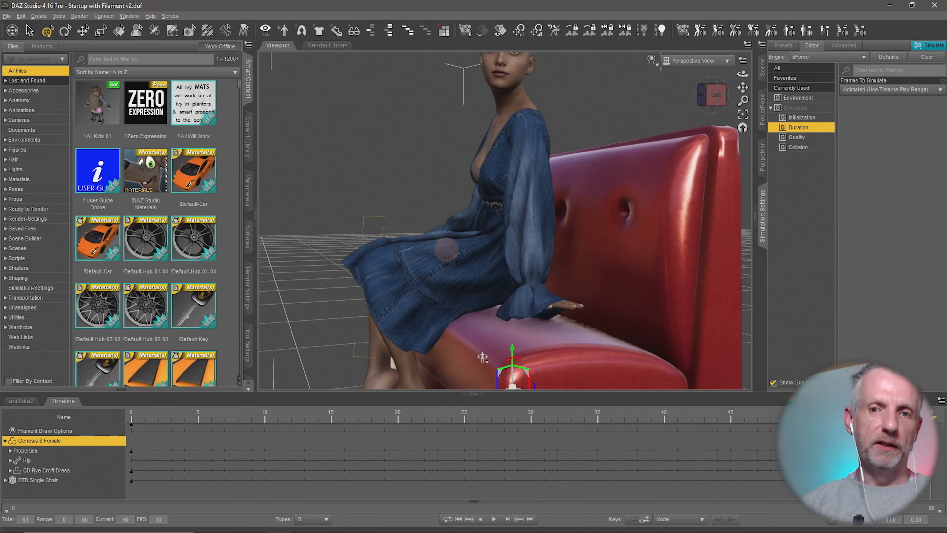
pyautogui.moveTo(481, 279); pyautogui.dragTo(471, 273, button='middle')
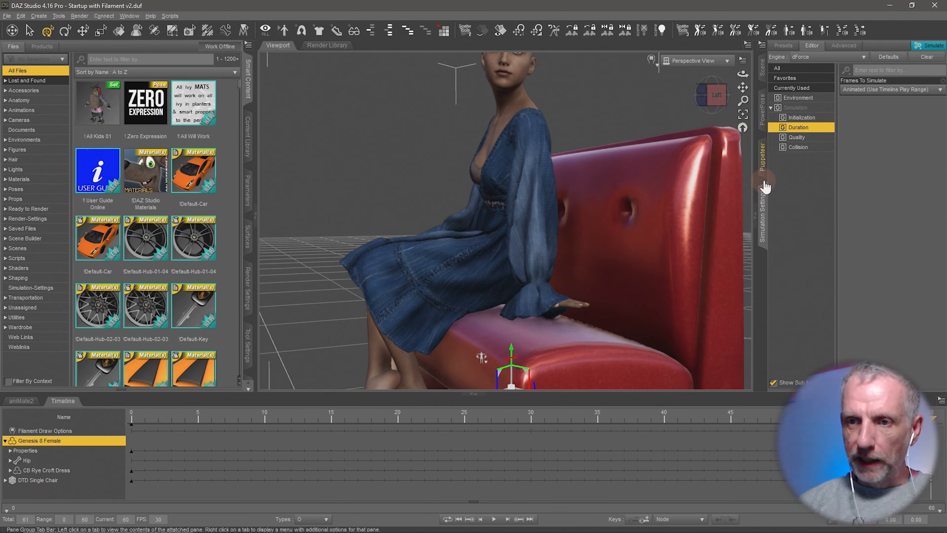
# Hide the CB Rye Croft Dress and examine where the figure's body and hand meet the bench cushion.
pyautogui.click(764, 73)
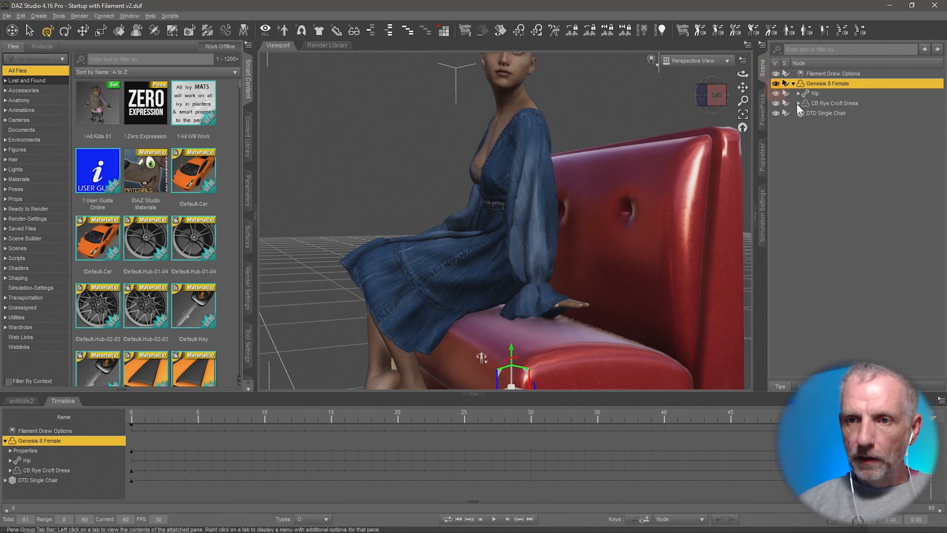
pyautogui.click(776, 103)
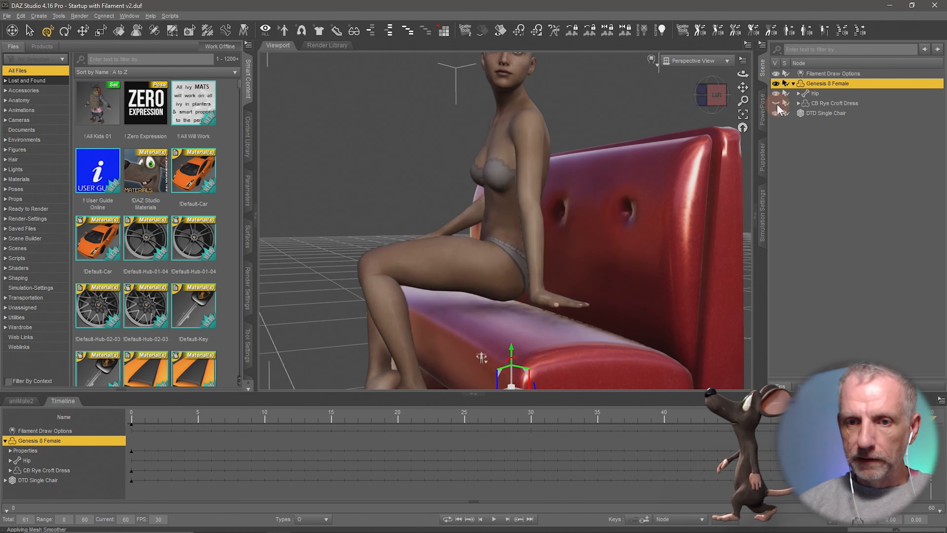
pyautogui.moveTo(620, 214); pyautogui.dragTo(619, 218, button='middle')
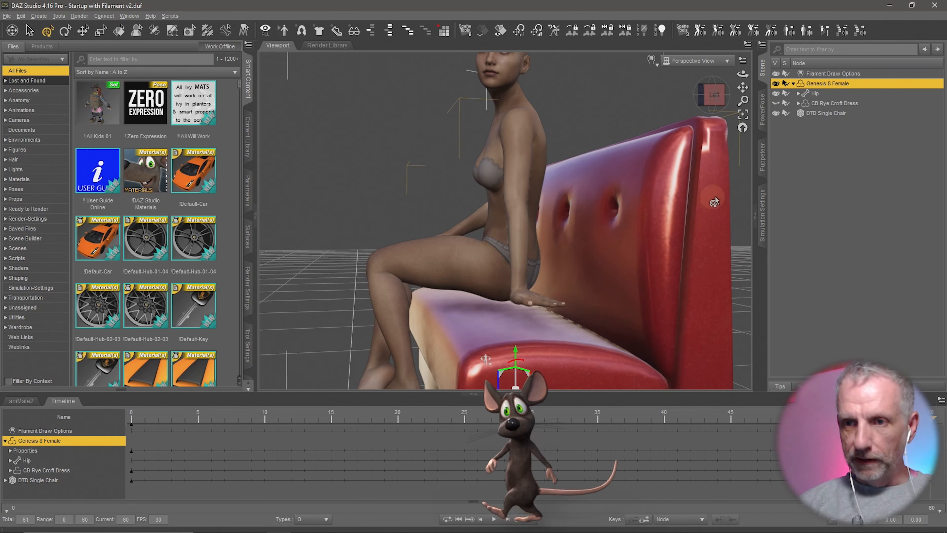
# Add a smoothing modifier to the DTD Single Chair and open the chair's parameters.
pyautogui.click(832, 112)
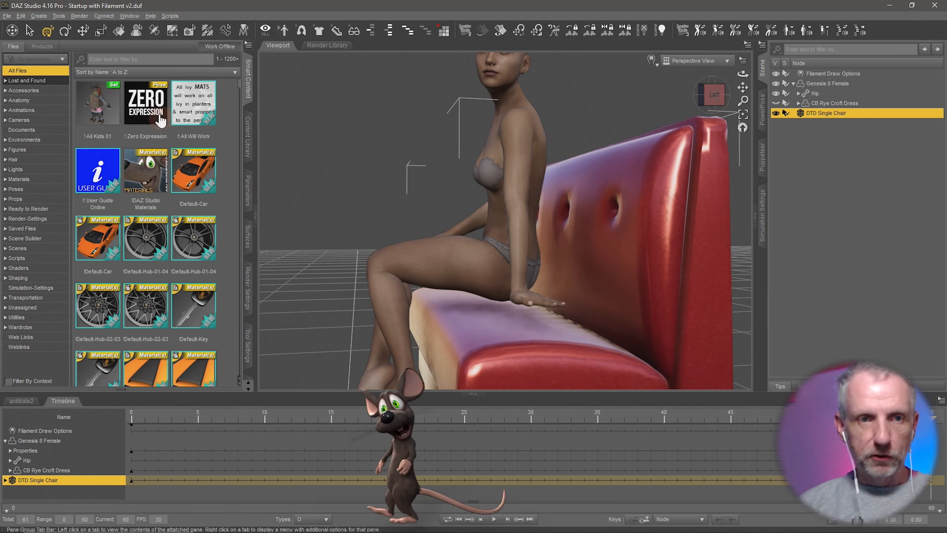
pyautogui.click(40, 16)
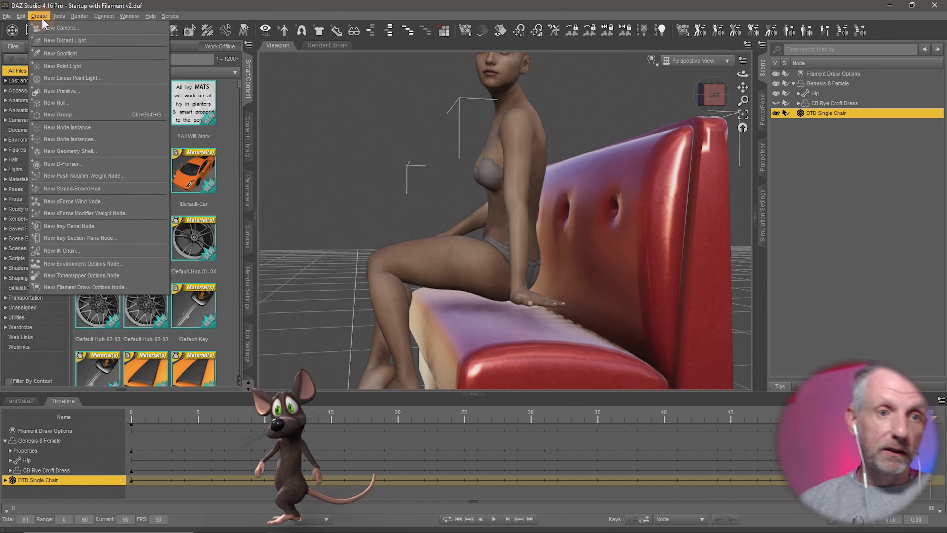
pyautogui.moveTo(21, 16)
pyautogui.moveTo(62, 83)
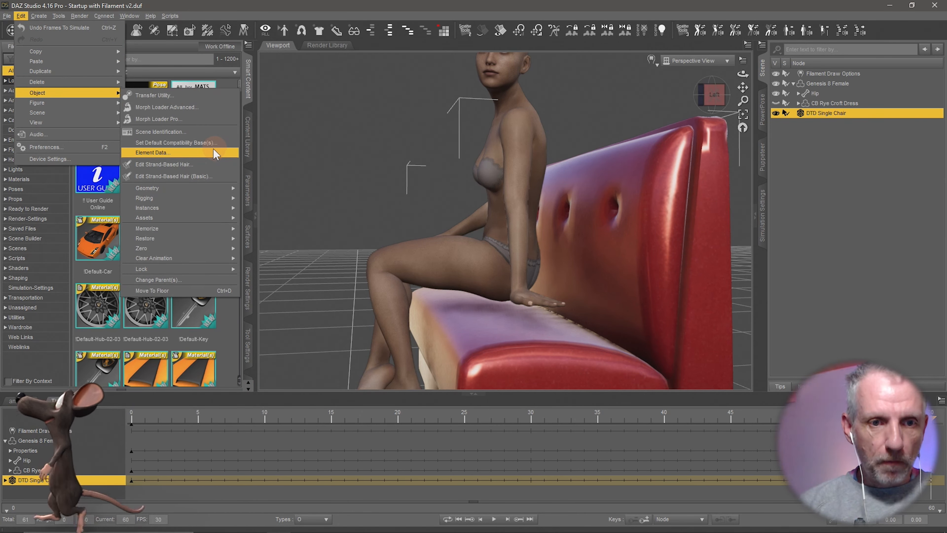
pyautogui.moveTo(209, 188)
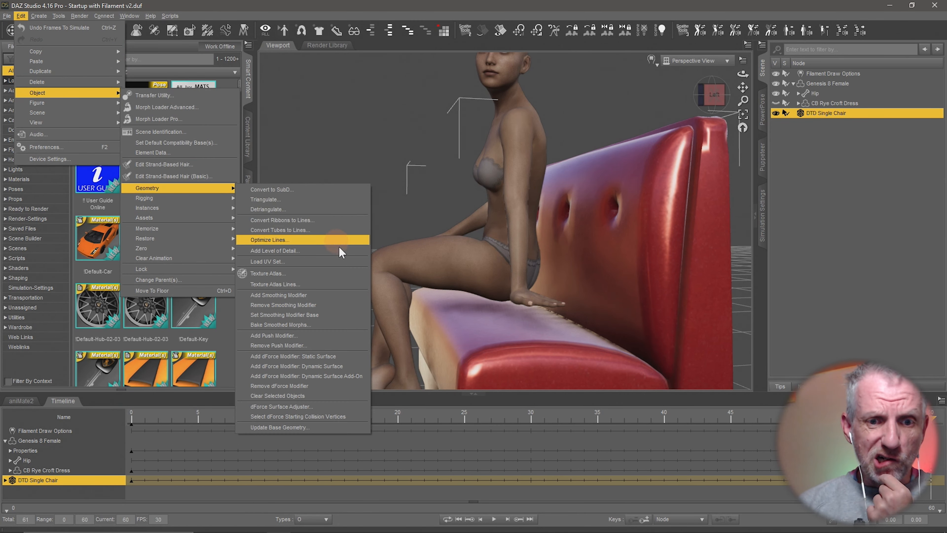
pyautogui.click(345, 297)
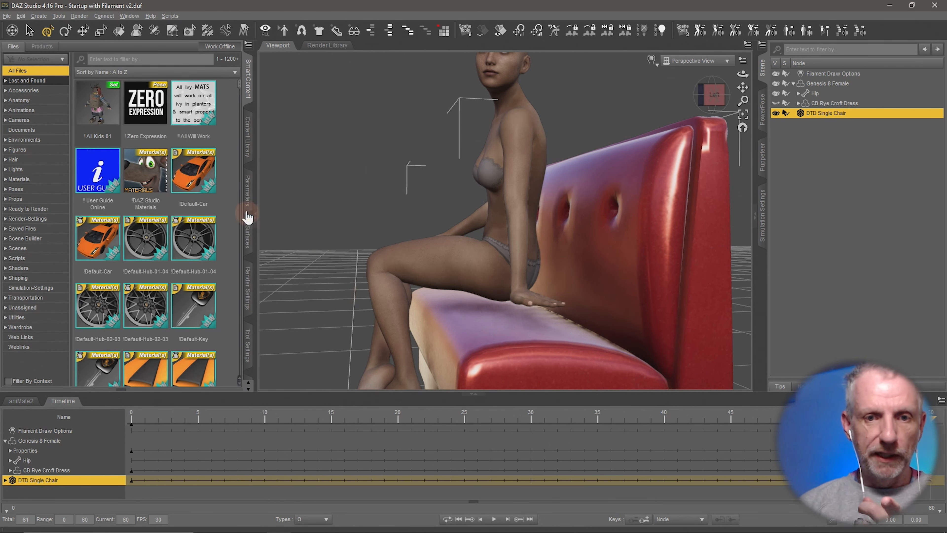
pyautogui.click(248, 194)
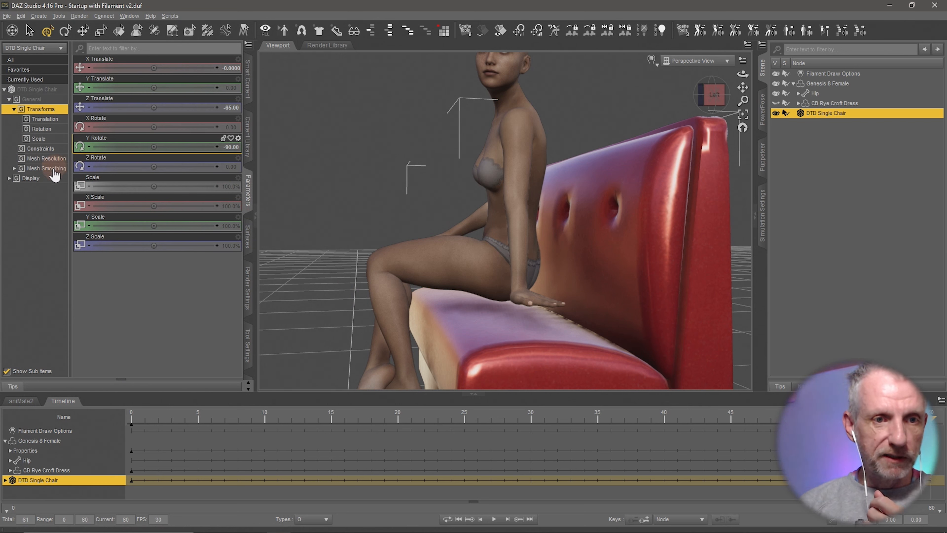
# Set the Collision Item of the DTD Single Chair's mesh smoothing to Genesis 8 Female.
pyautogui.click(46, 168)
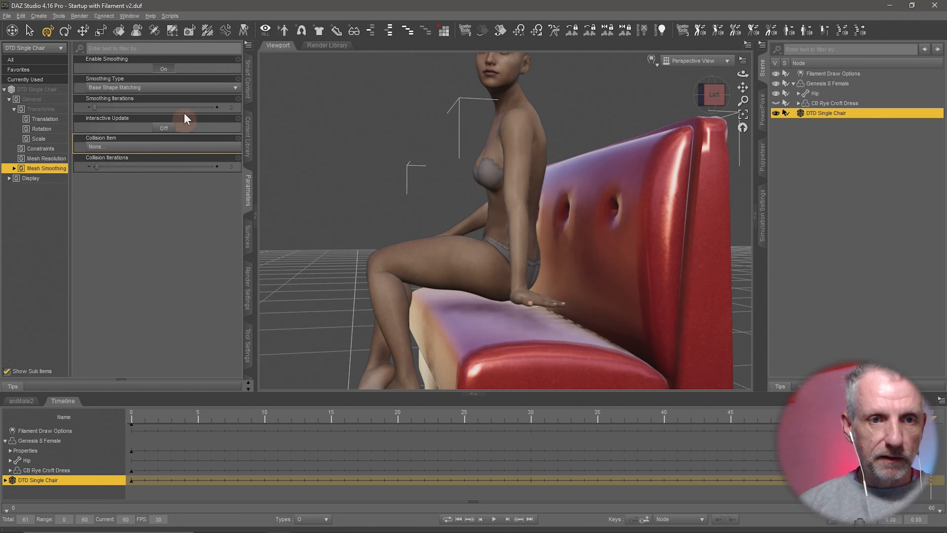
pyautogui.click(149, 147)
pyautogui.click(167, 139)
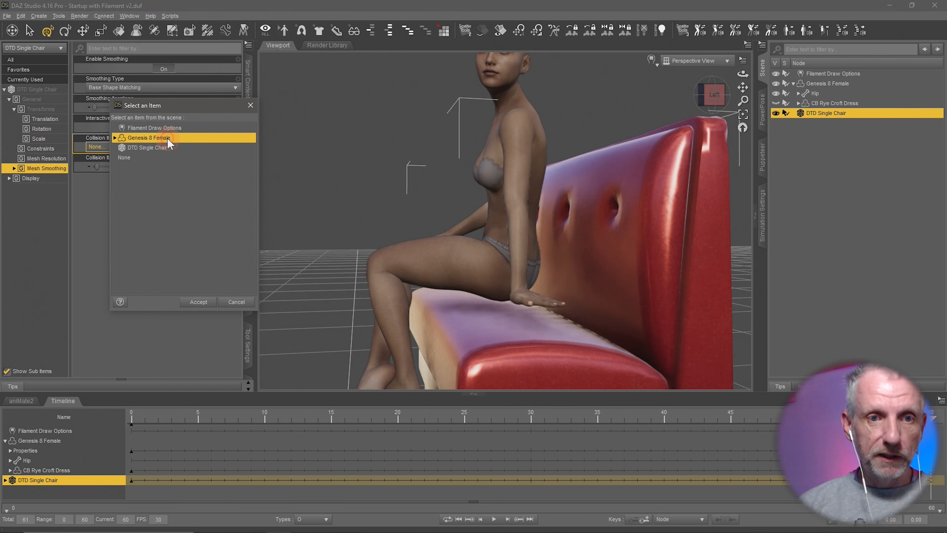
pyautogui.click(199, 301)
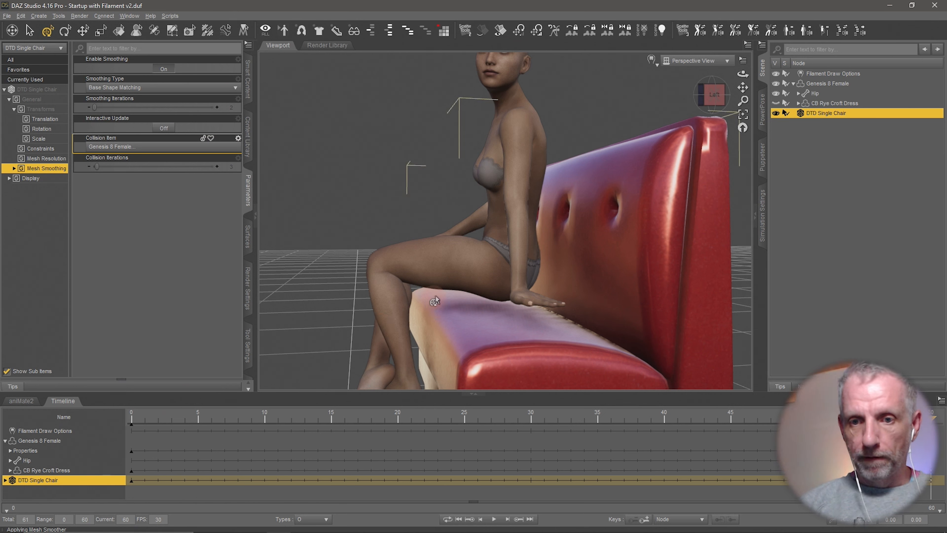
# Lower Genesis 8 Female into the bench cushion to a Y Translate of about 20.9.
pyautogui.click(835, 83)
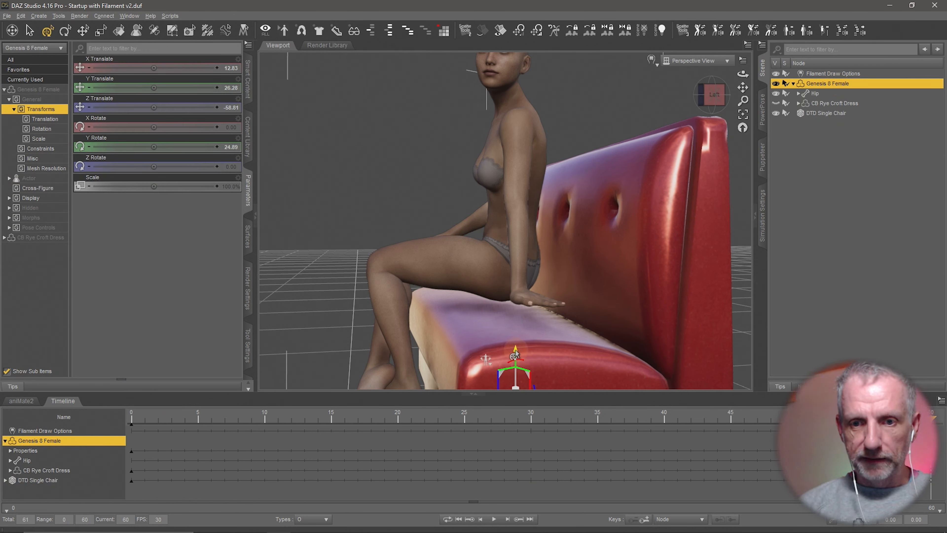
pyautogui.moveTo(515, 355)
pyautogui.mouseDown()
pyautogui.moveTo(516, 364)
pyautogui.moveTo(520, 352)
pyautogui.mouseUp()
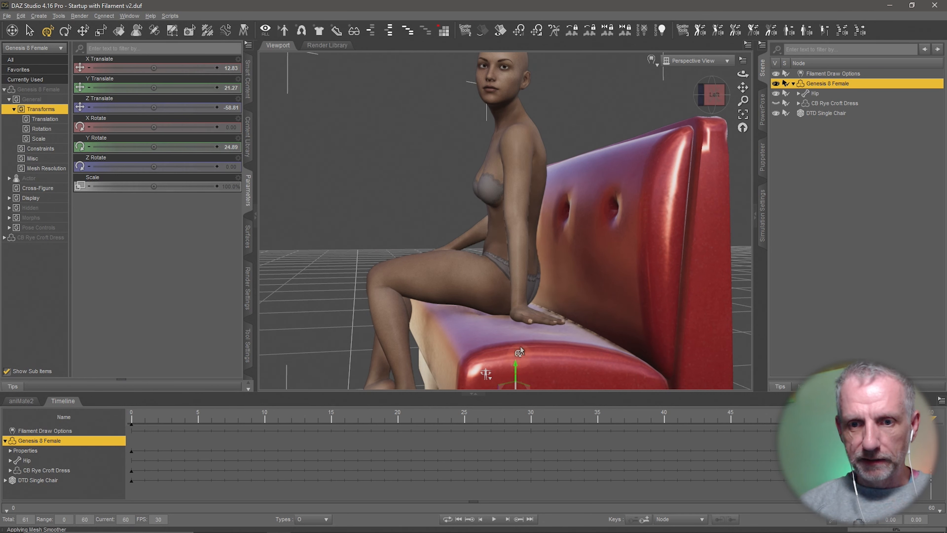
pyautogui.moveTo(519, 314)
pyautogui.mouseDown(button='middle')
pyautogui.moveTo(531, 320)
pyautogui.moveTo(514, 291)
pyautogui.moveTo(519, 330)
pyautogui.mouseUp(button='middle')
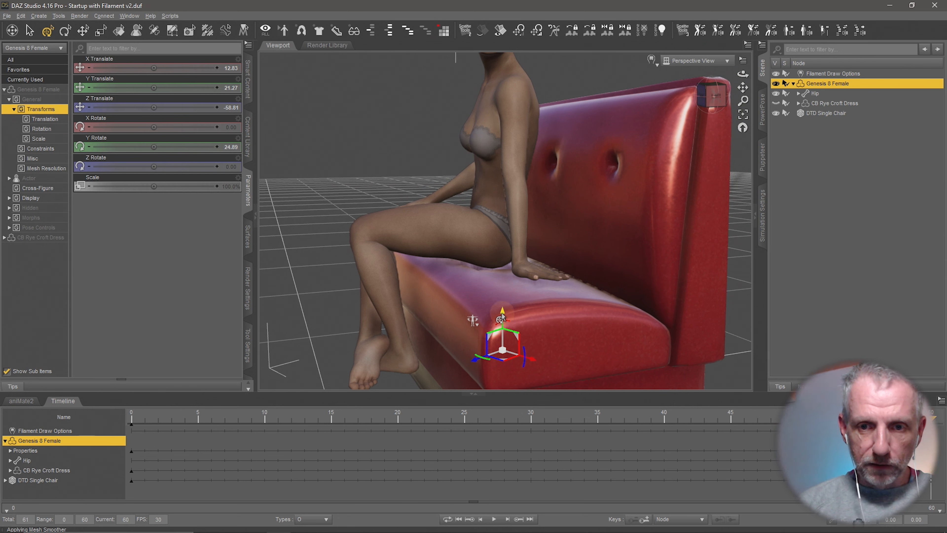
pyautogui.moveTo(500, 318); pyautogui.dragTo(502, 327)
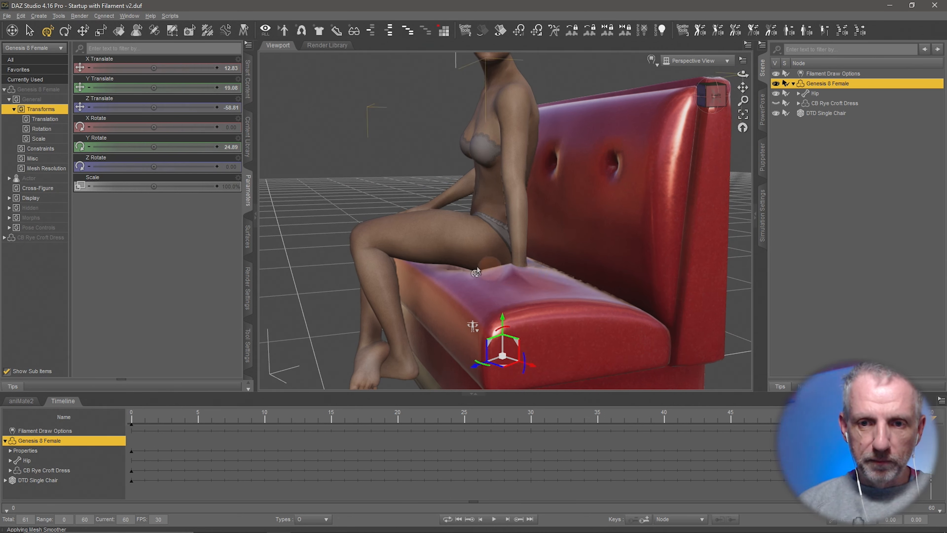
pyautogui.moveTo(502, 320); pyautogui.dragTo(502, 312)
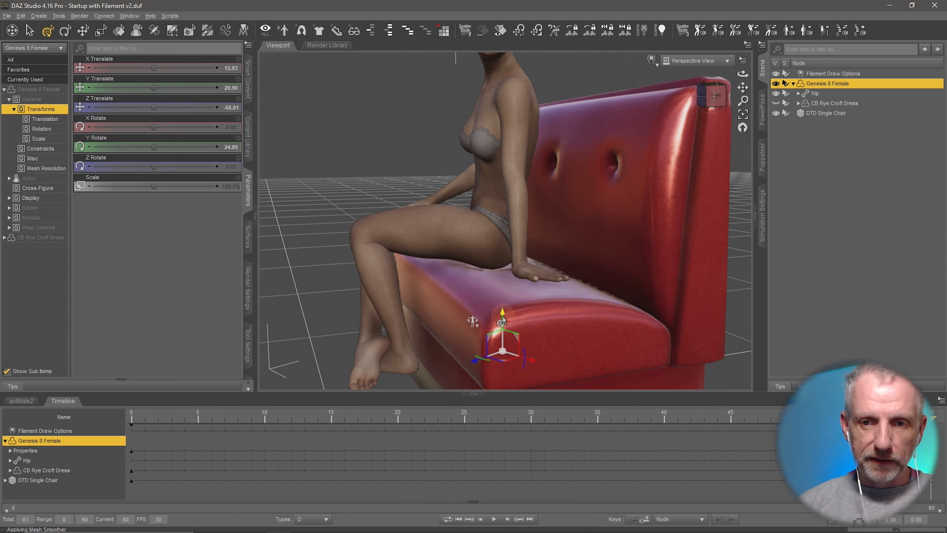
# Check the DTD Single Chair's mesh resolution and convert its geometry to SubD.
pyautogui.click(833, 113)
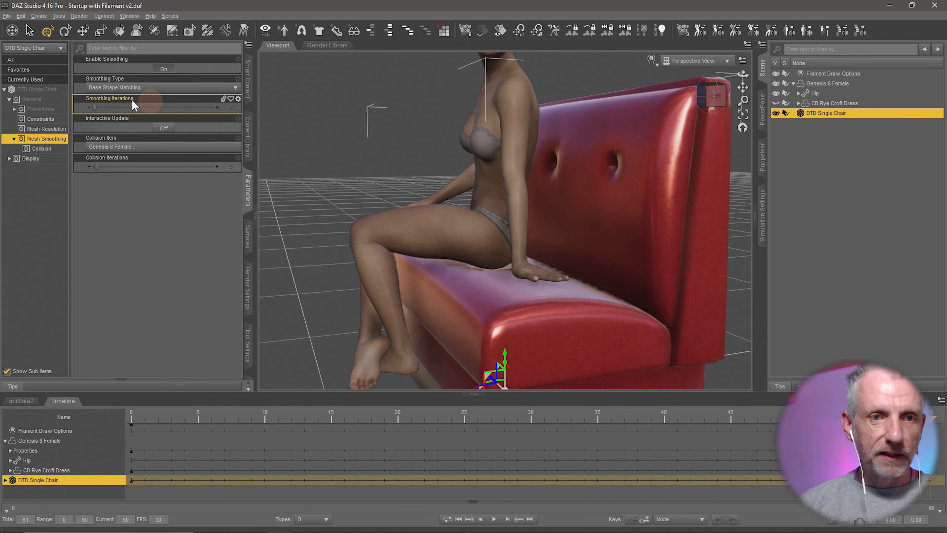
pyautogui.click(44, 128)
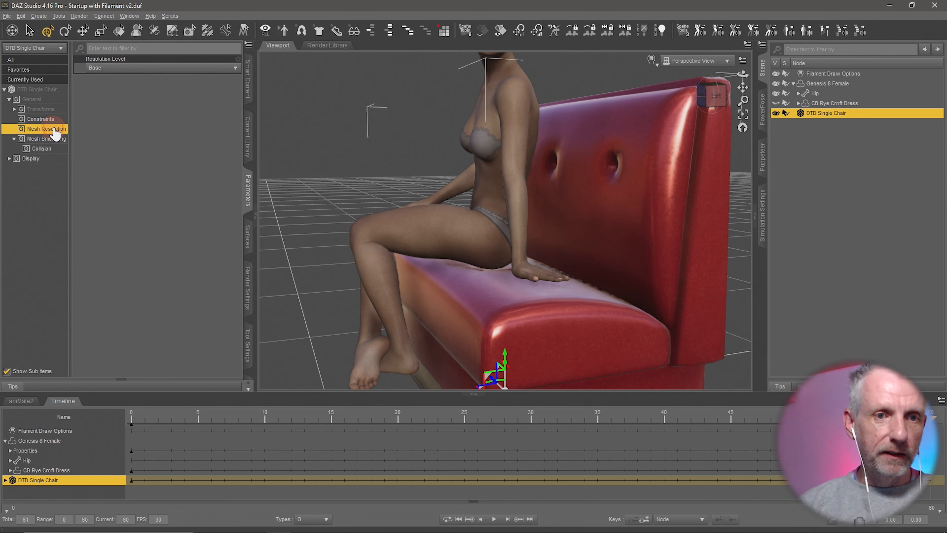
pyautogui.click(134, 68)
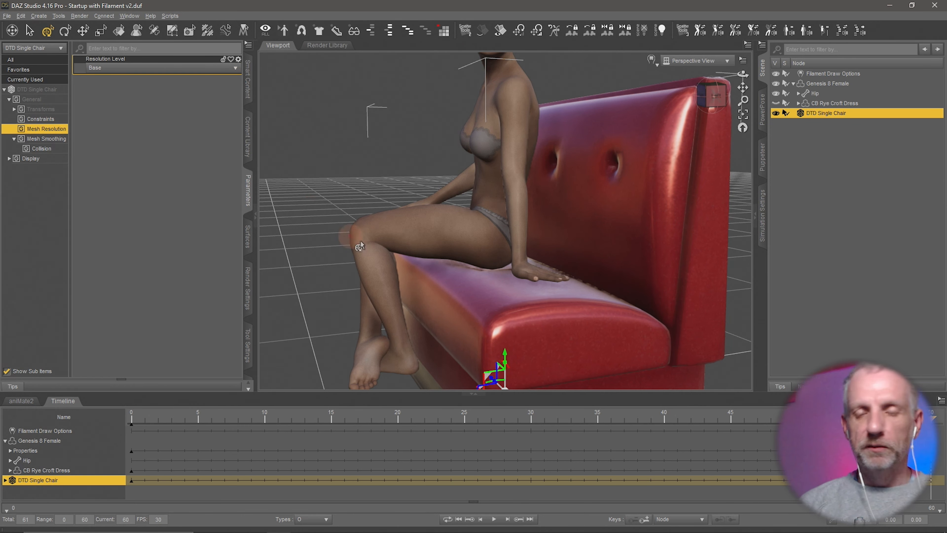
pyautogui.moveTo(361, 242); pyautogui.dragTo(405, 242, button='middle')
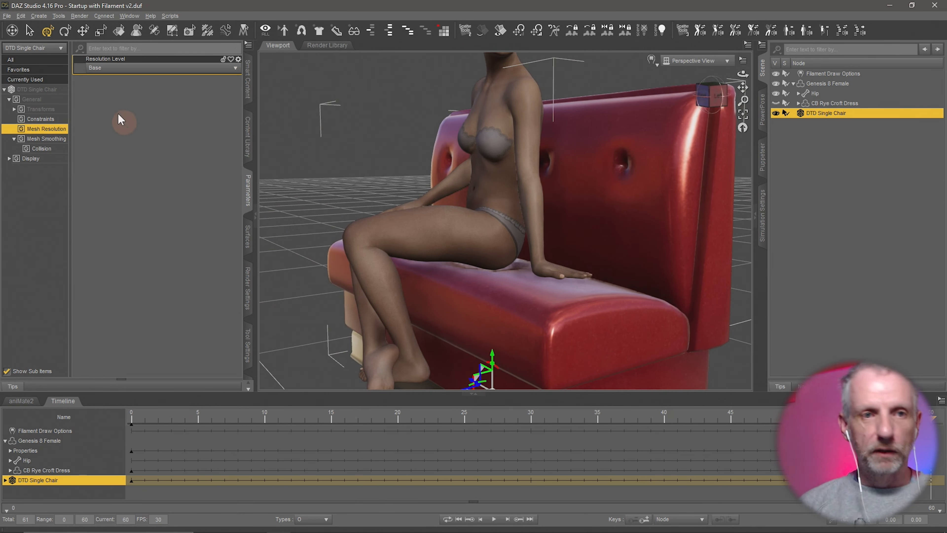
pyautogui.click(21, 16)
pyautogui.moveTo(82, 93)
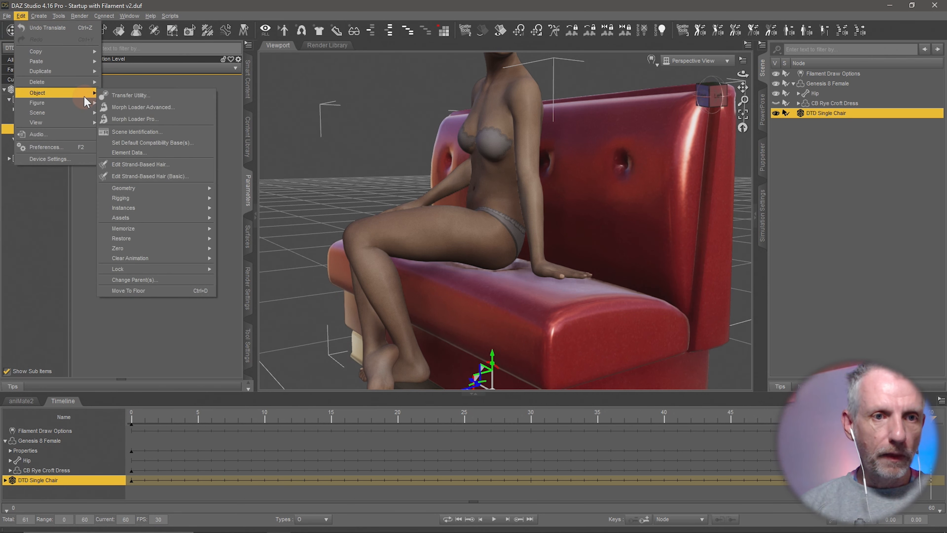
pyautogui.moveTo(198, 186)
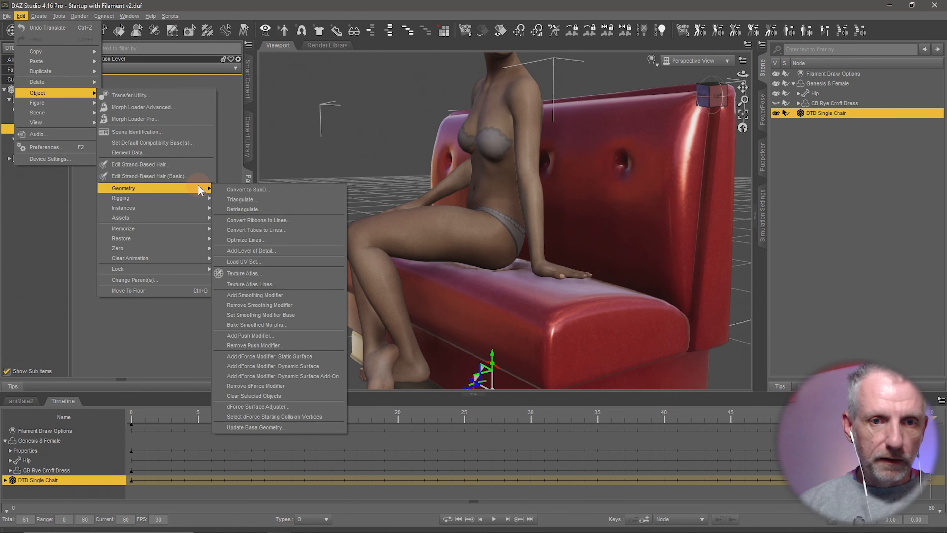
pyautogui.click(311, 190)
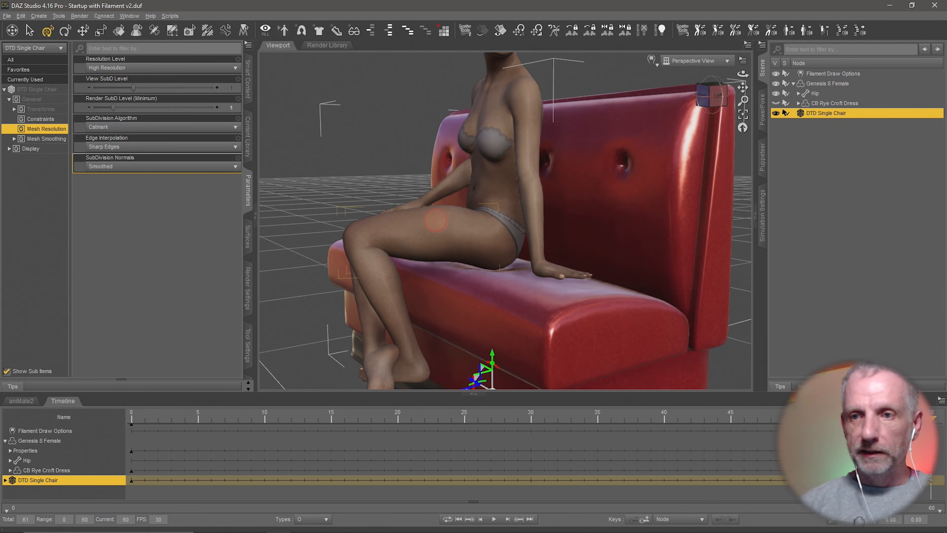
# Lower Genesis 8 Female slightly further so her thighs and hand press into the seat cushion.
pyautogui.moveTo(462, 214); pyautogui.dragTo(450, 224, button='middle')
pyautogui.click(834, 83)
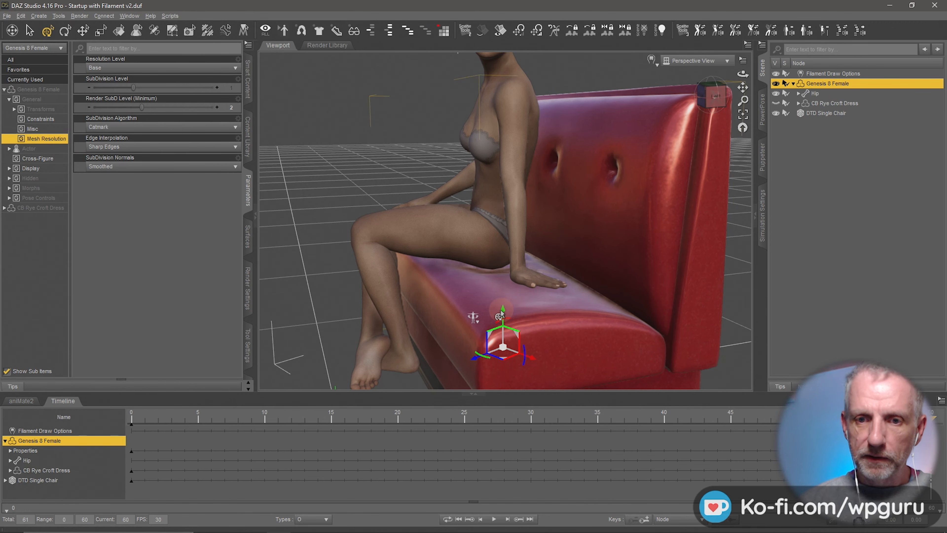
pyautogui.moveTo(503, 311); pyautogui.dragTo(504, 316)
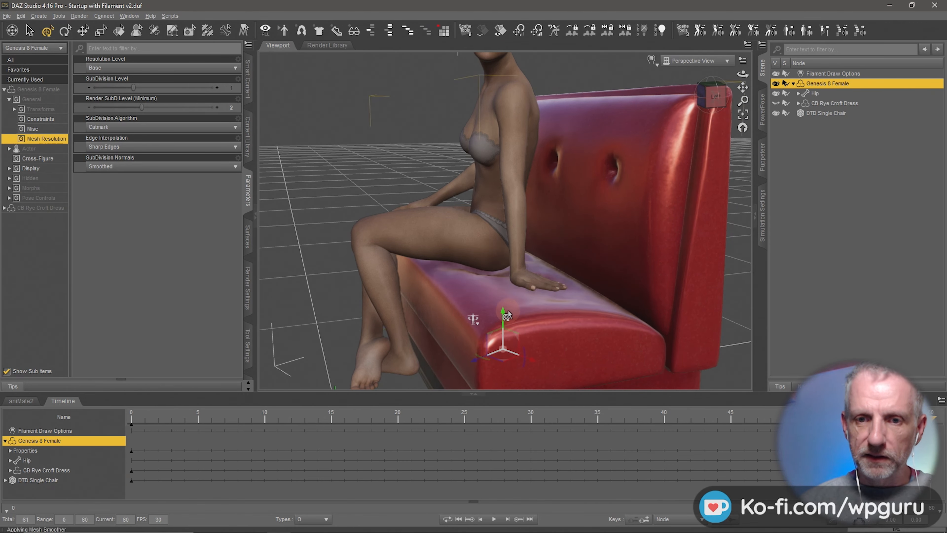
pyautogui.moveTo(518, 306); pyautogui.dragTo(473, 320, button='middle')
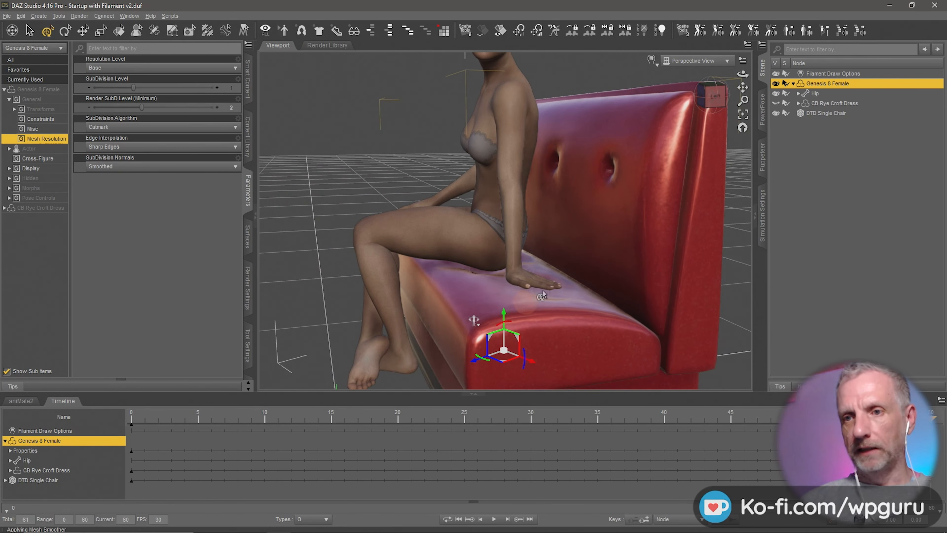
# Show the CB Rye Croft Dress again and view the seated figure on the bench from several angles.
pyautogui.click(775, 103)
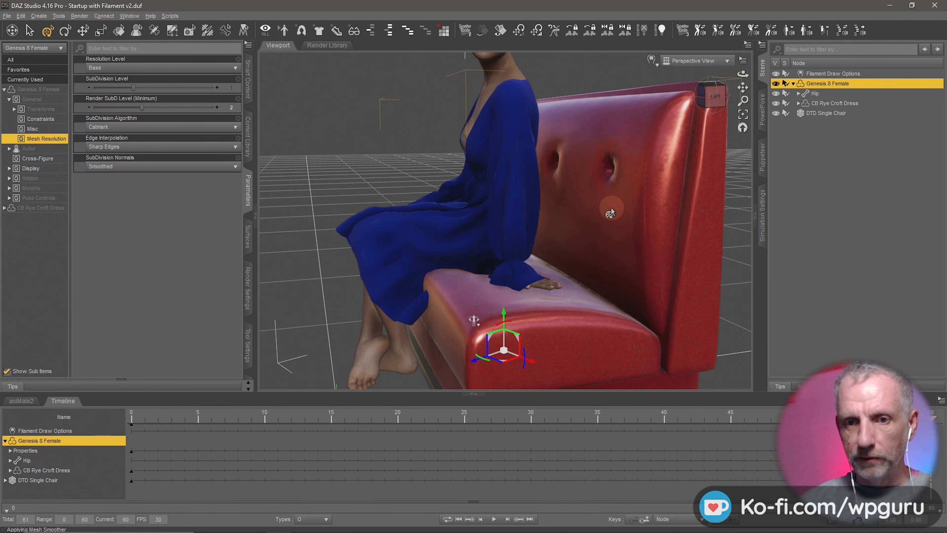
pyautogui.moveTo(472, 325); pyautogui.dragTo(455, 336, button='middle')
pyautogui.moveTo(608, 209); pyautogui.dragTo(561, 222, button='middle')
pyautogui.scroll(3, 608, 210)
pyautogui.scroll(-6, 608, 209)
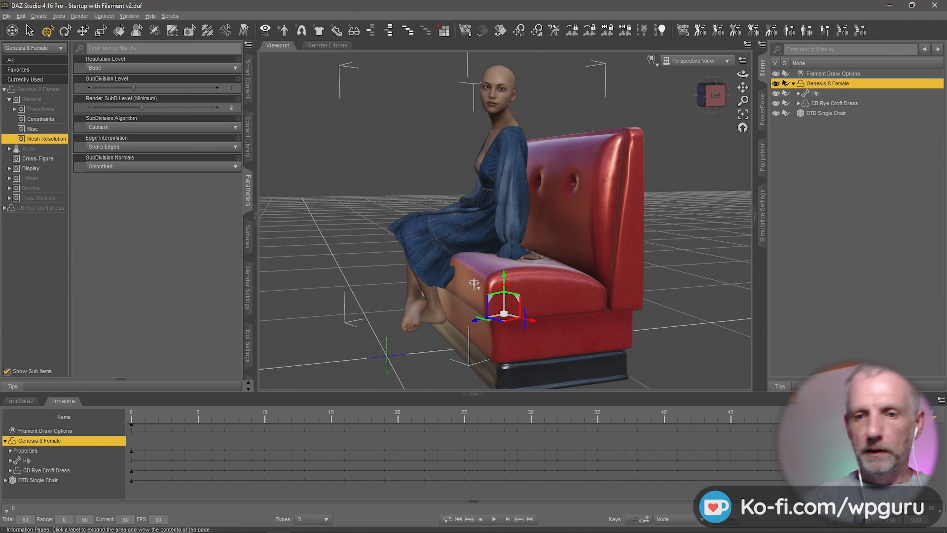
pyautogui.moveTo(933, 418); pyautogui.dragTo(941, 400)
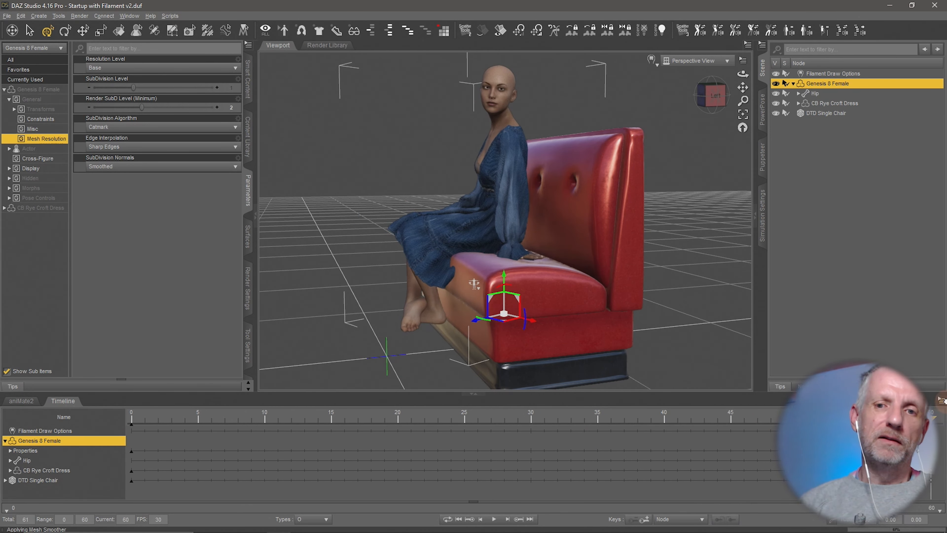
pyautogui.keyDown('alt'); pyautogui.moveTo(441, 280); pyautogui.dragTo(611, 261); pyautogui.keyUp('alt')
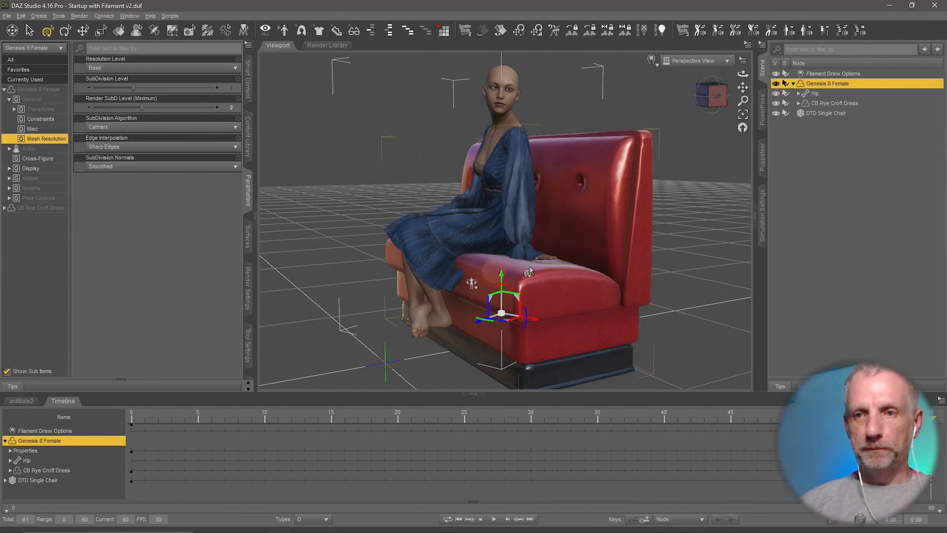
# Rerun the animated dForce simulation and examine the draped skirt up close with the figure in High Resolution.
pyautogui.click(763, 212)
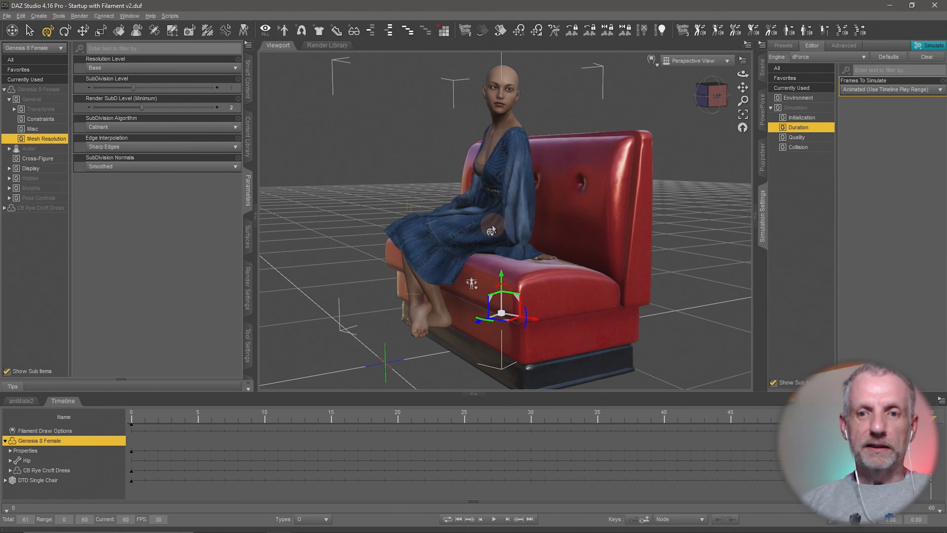
pyautogui.keyDown('alt'); pyautogui.moveTo(498, 223); pyautogui.dragTo(492, 226); pyautogui.keyUp('alt')
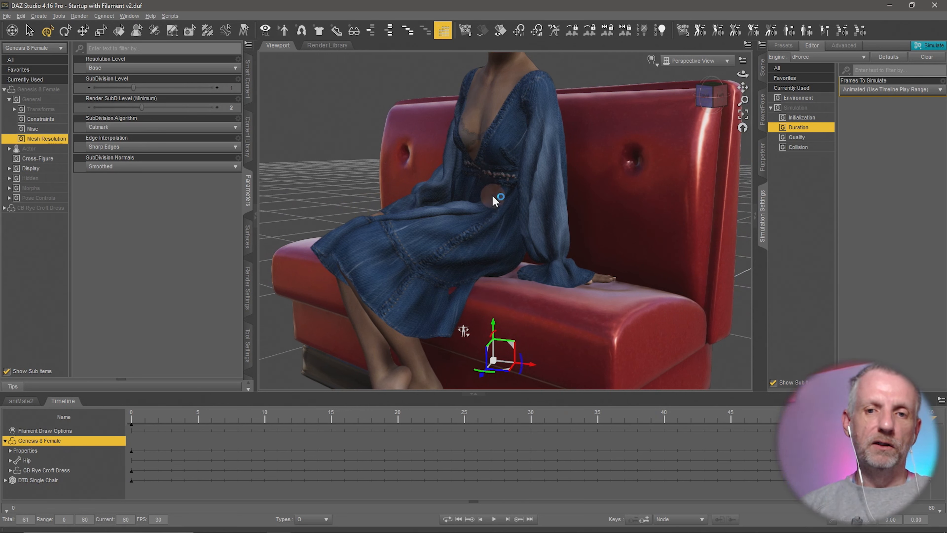
pyautogui.moveTo(461, 331)
pyautogui.keyDown('alt'); pyautogui.mouseDown()
pyautogui.moveTo(457, 338)
pyautogui.moveTo(457, 328)
pyautogui.mouseUp(); pyautogui.keyUp('alt')
pyautogui.keyDown('alt'); pyautogui.moveTo(474, 261); pyautogui.dragTo(475, 262); pyautogui.keyUp('alt')
pyautogui.scroll(3, 474, 262)
pyautogui.keyDown('alt'); pyautogui.moveTo(476, 262); pyautogui.dragTo(476, 261, button='right'); pyautogui.keyUp('alt')
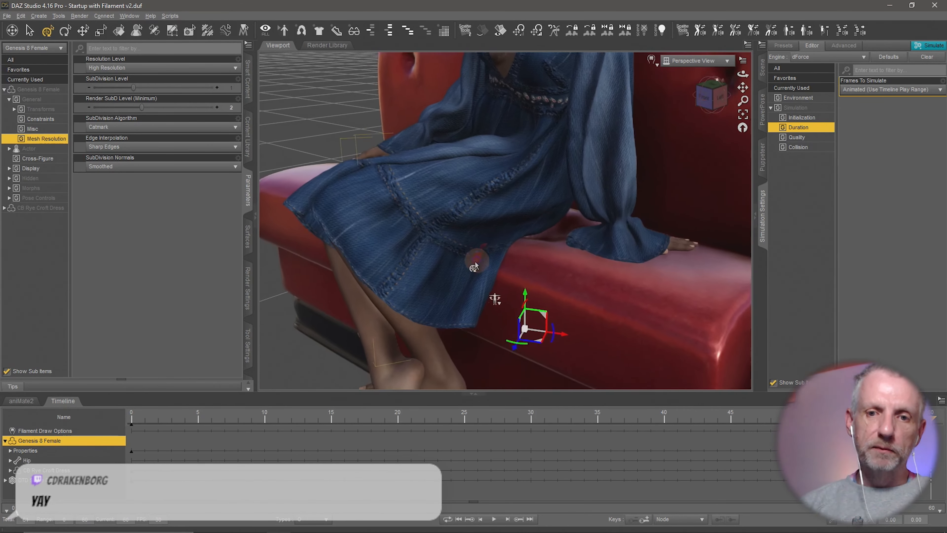
pyautogui.keyDown('alt'); pyautogui.moveTo(475, 262); pyautogui.dragTo(476, 261); pyautogui.keyUp('alt')
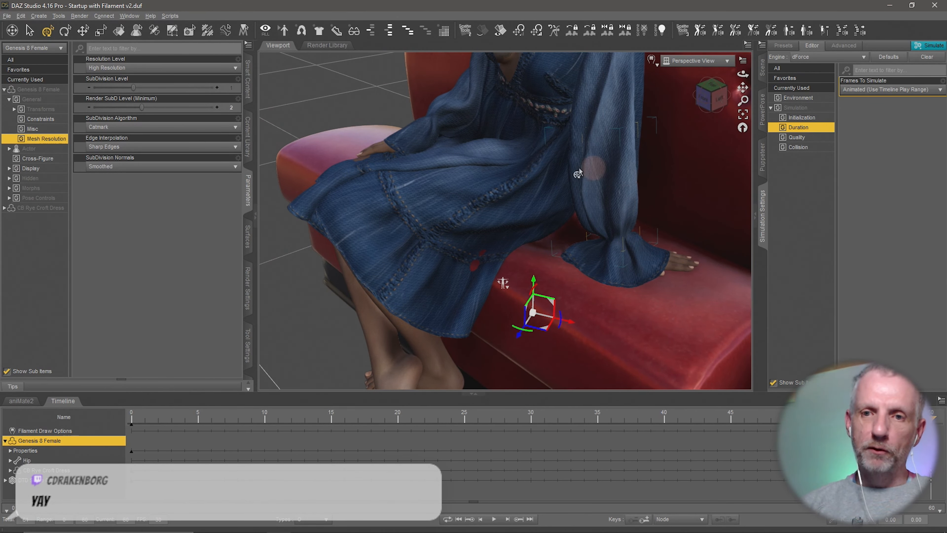
# Select the DTD Single Chair and use the Geometry Editor to pick its polygons that poke through the skirt.
pyautogui.rightClick(534, 167)
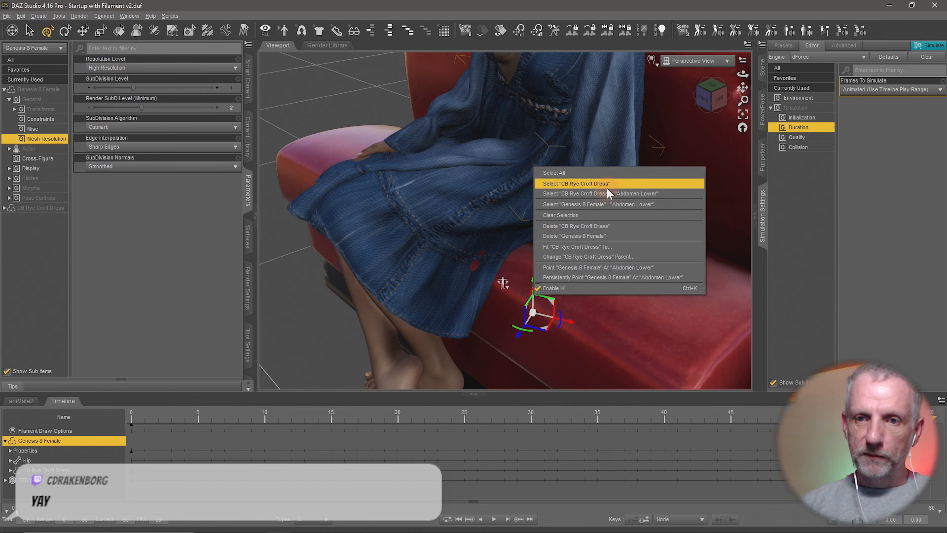
pyautogui.rightClick(638, 319)
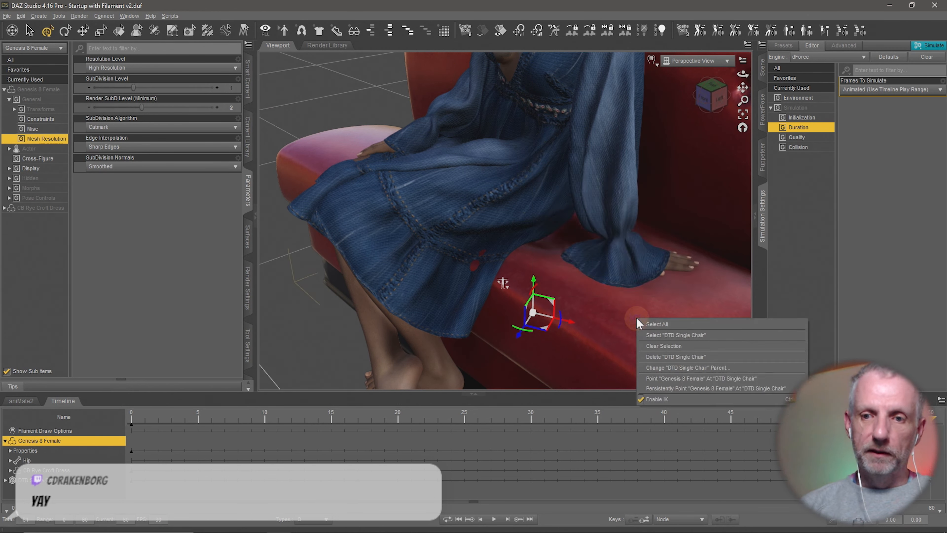
pyautogui.click(723, 335)
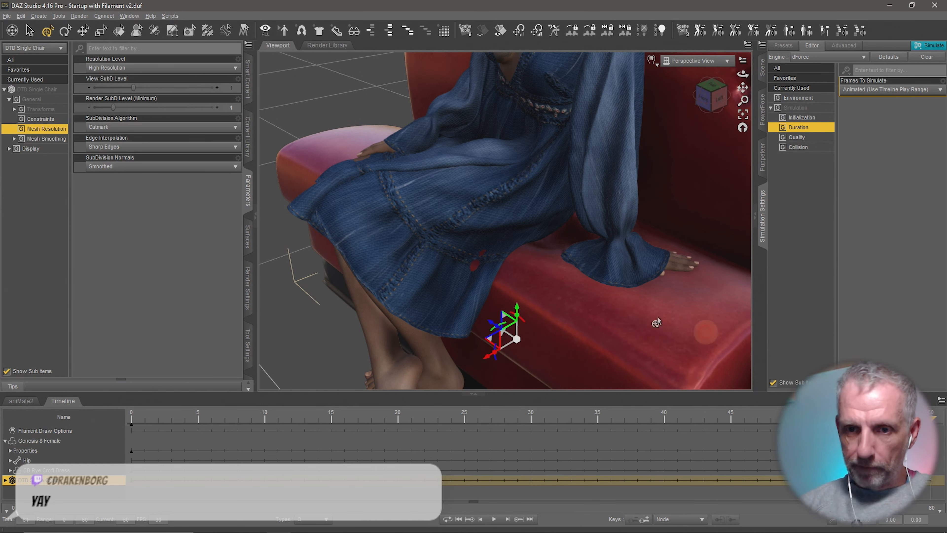
pyautogui.click(172, 31)
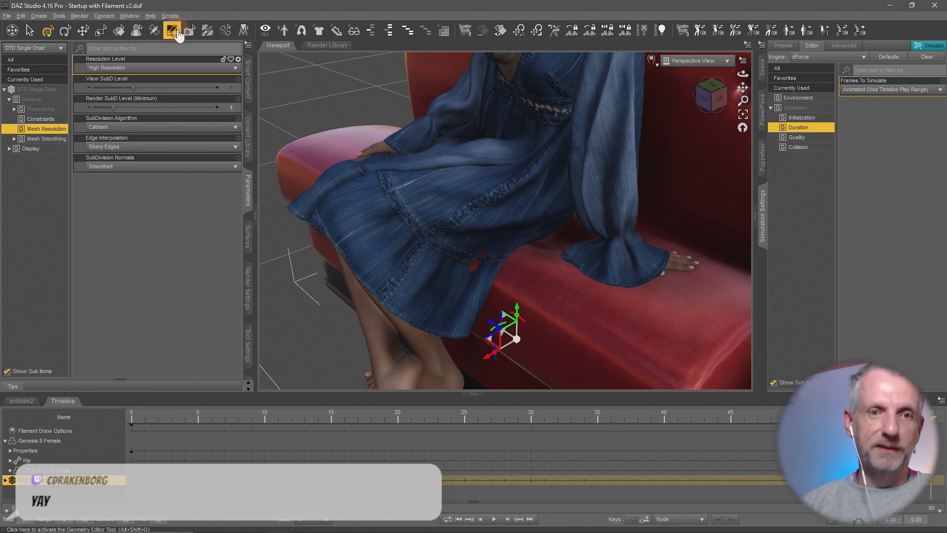
pyautogui.click(253, 342)
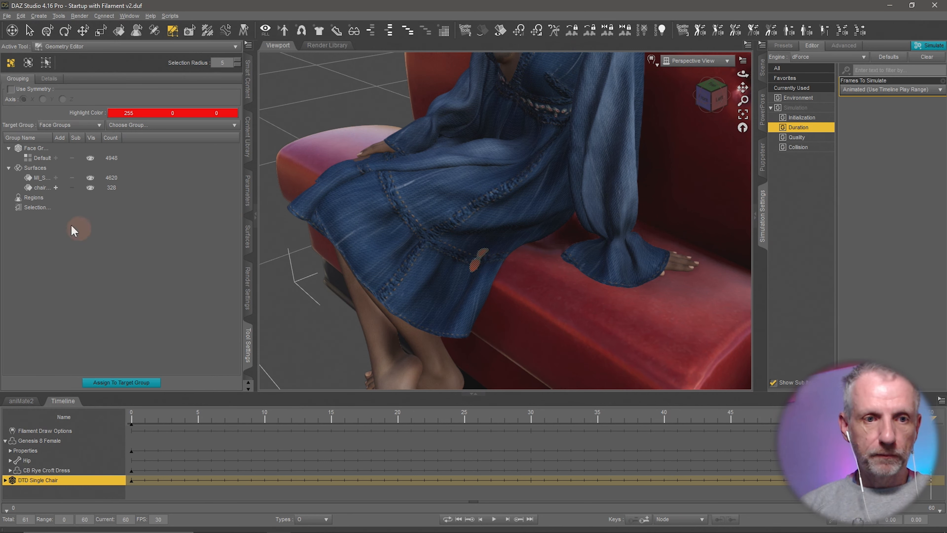
# Create a selection set named "Couch Poke" from the selected bench polygons and hide that set.
pyautogui.rightClick(43, 207)
pyautogui.click(90, 216)
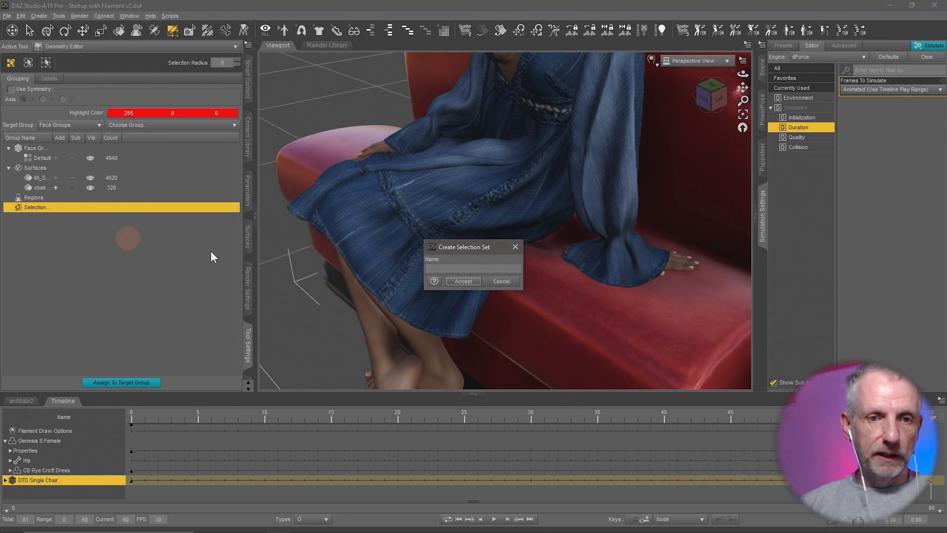
pyautogui.click(463, 267)
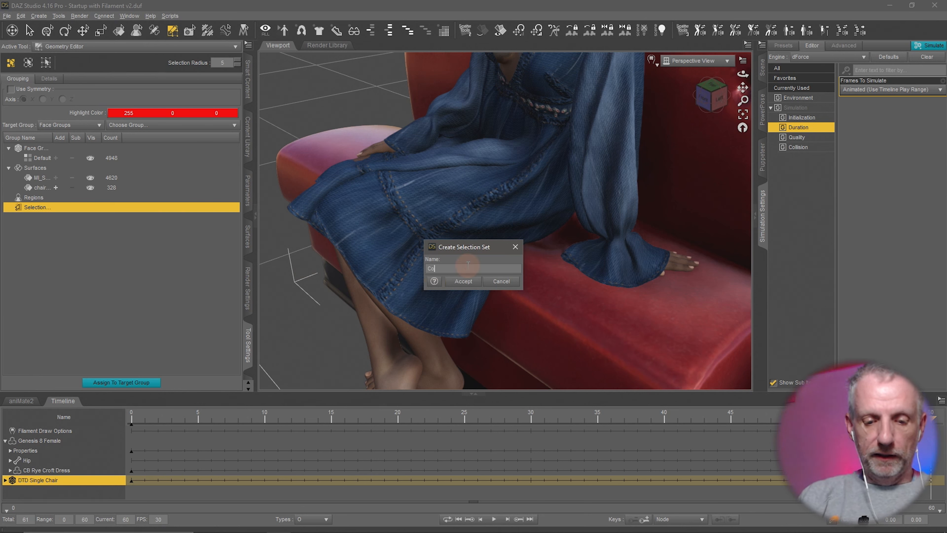
pyautogui.write('Couch Poke')
pyautogui.press('Return')
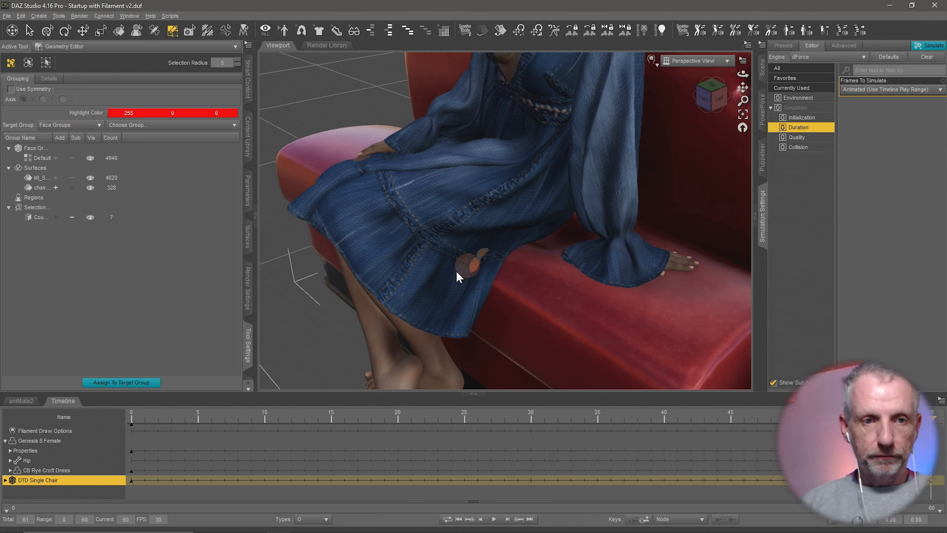
pyautogui.click(90, 217)
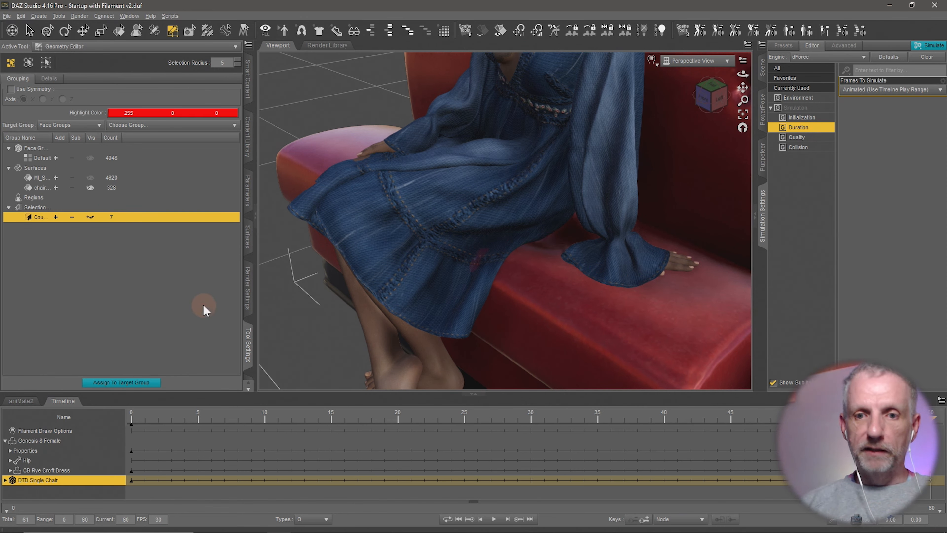
# Select the Genesis 8 Female for geometry editing, widen the group name column, and collapse its Face Groups, Surfaces and Regions lists.
pyautogui.moveTo(445, 324)
pyautogui.mouseDown(button='middle')
pyautogui.moveTo(436, 324)
pyautogui.moveTo(499, 323)
pyautogui.moveTo(458, 323)
pyautogui.mouseUp(button='middle')
pyautogui.scroll(10, 442, 226)
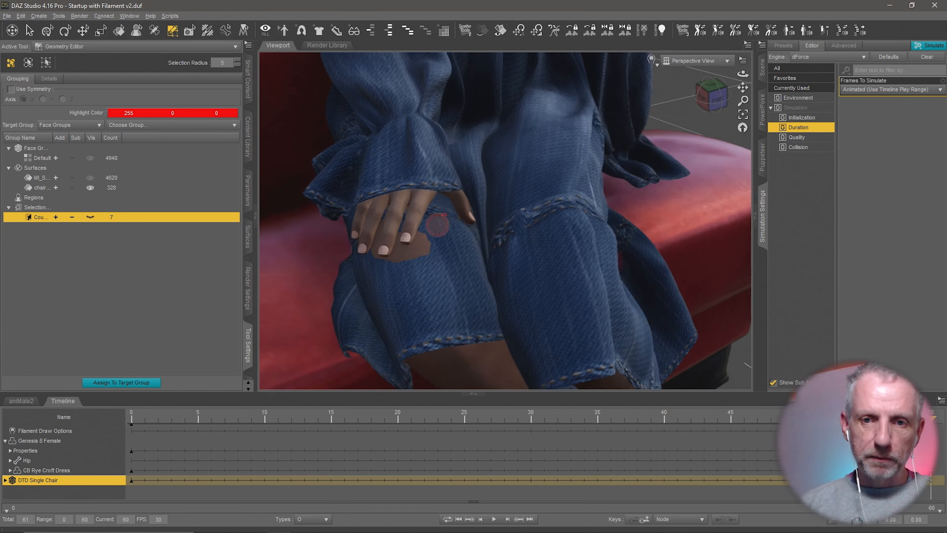
pyautogui.moveTo(443, 220)
pyautogui.mouseDown(button='middle')
pyautogui.moveTo(463, 213)
pyautogui.moveTo(443, 224)
pyautogui.mouseUp(button='middle')
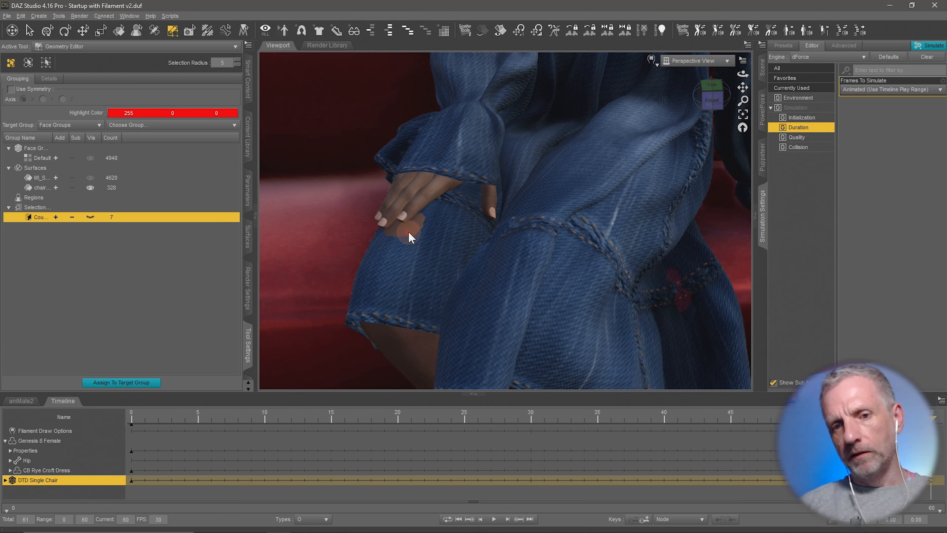
pyautogui.click(763, 67)
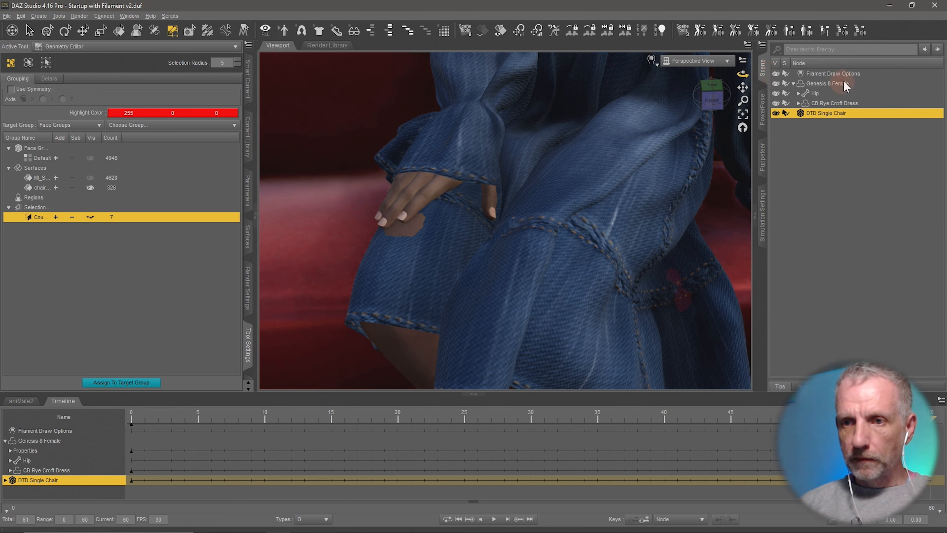
pyautogui.click(848, 74)
pyautogui.click(851, 83)
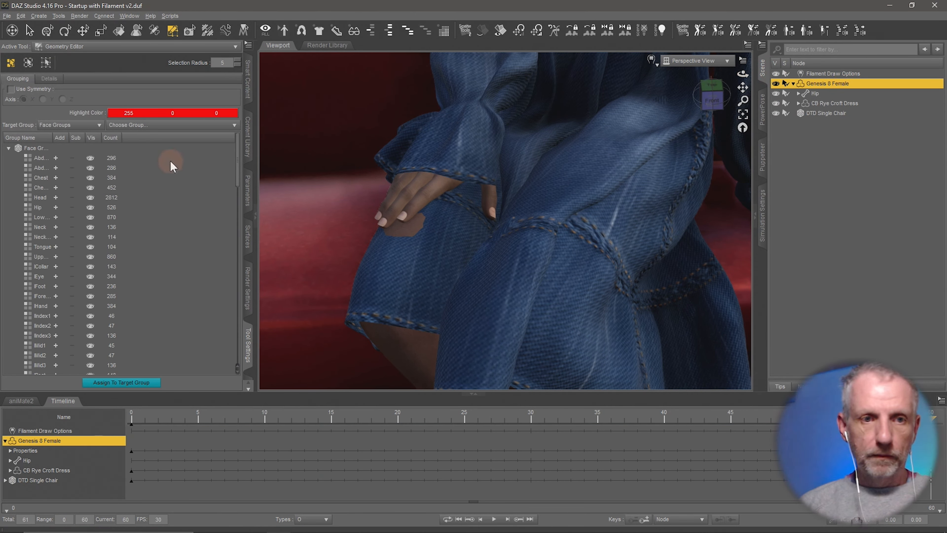
pyautogui.click(9, 148)
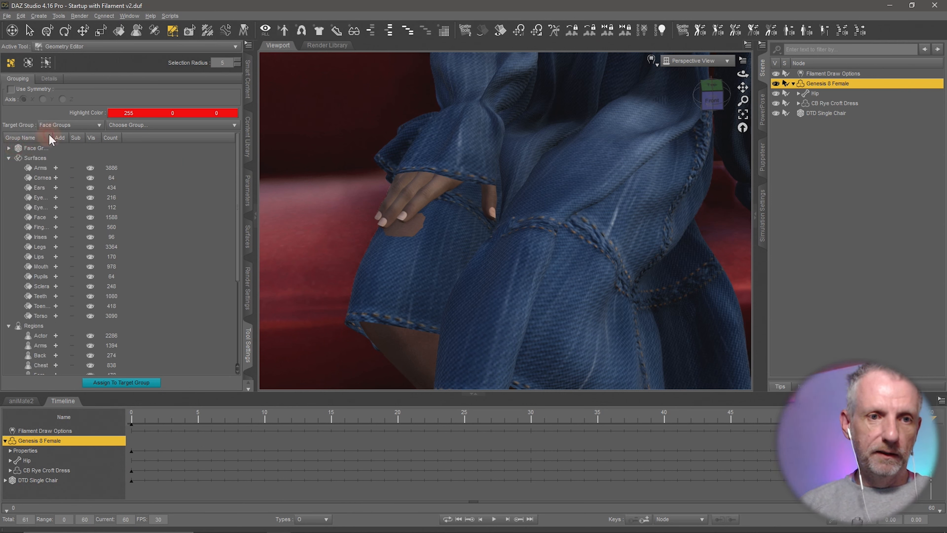
pyautogui.moveTo(52, 133); pyautogui.dragTo(112, 132)
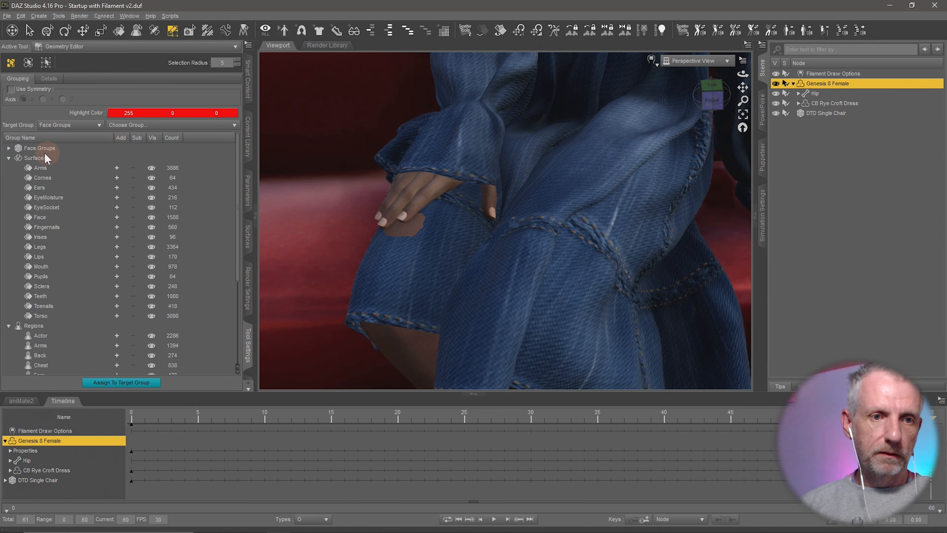
pyautogui.click(9, 158)
pyautogui.click(12, 169)
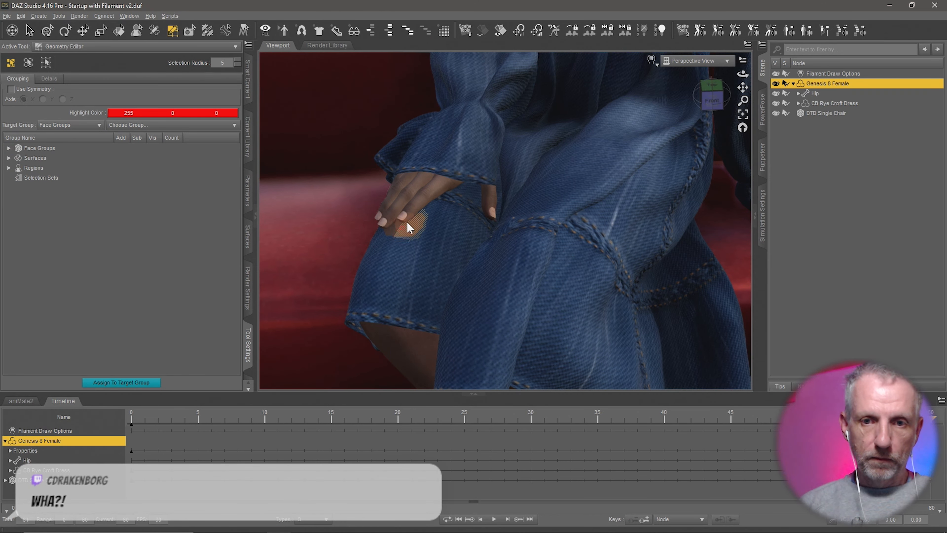
# Hide the figure's Arms and Fingernails surfaces to expose the leg skin poking through the skirt under the hand.
pyautogui.moveTo(403, 220); pyautogui.dragTo(428, 219, button='middle')
pyautogui.scroll(3, 402, 219)
pyautogui.scroll(-1, 402, 219)
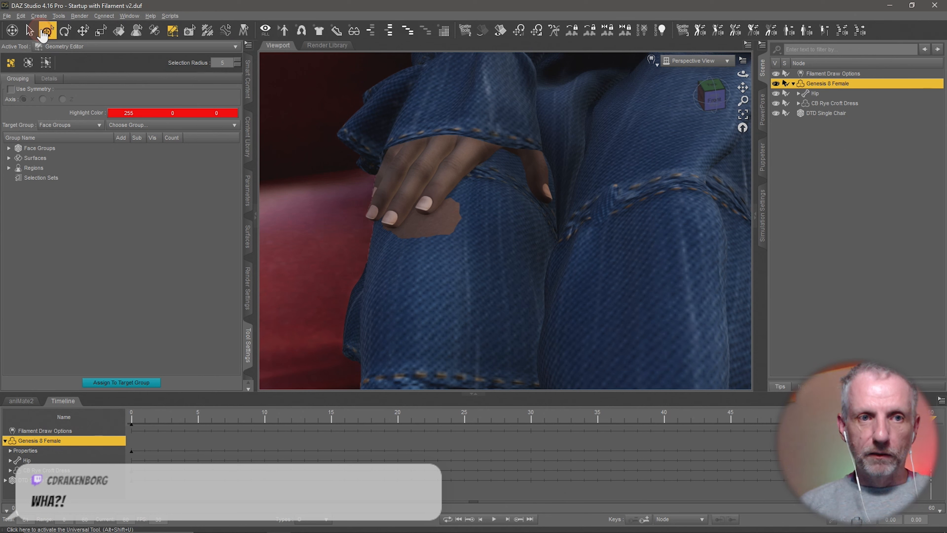
pyautogui.click(162, 53)
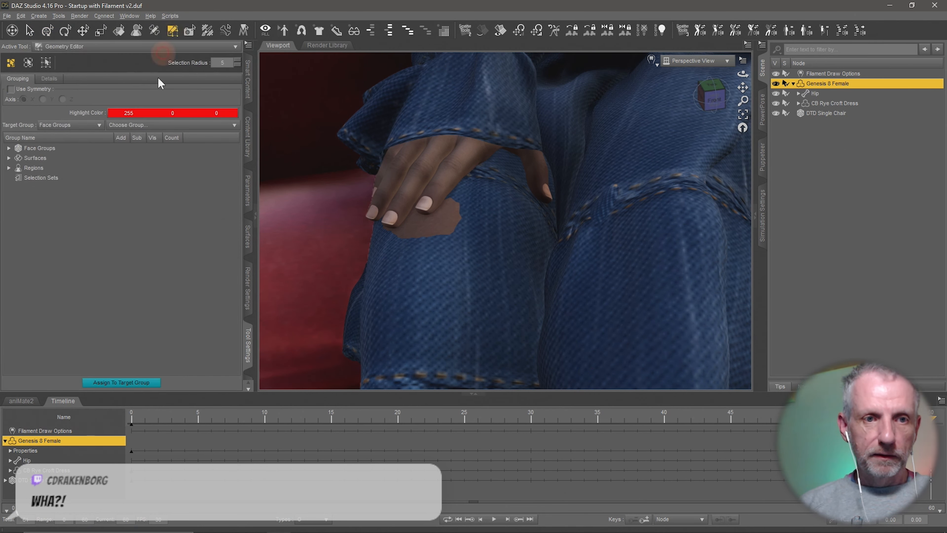
pyautogui.click(9, 158)
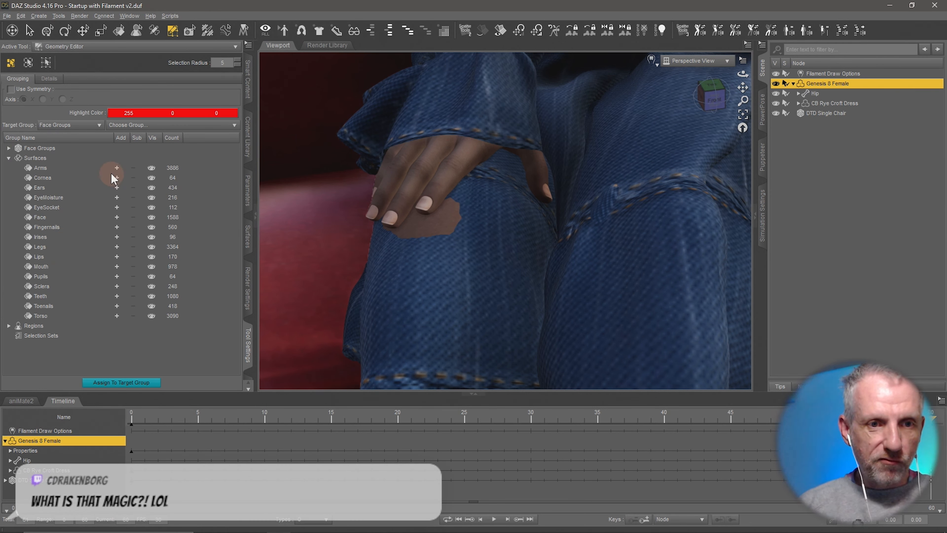
pyautogui.click(152, 168)
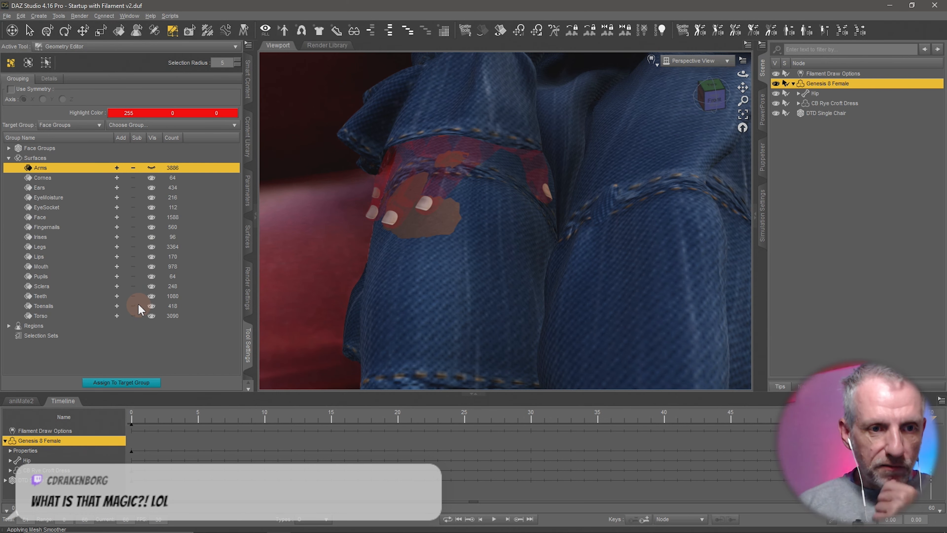
pyautogui.click(150, 227)
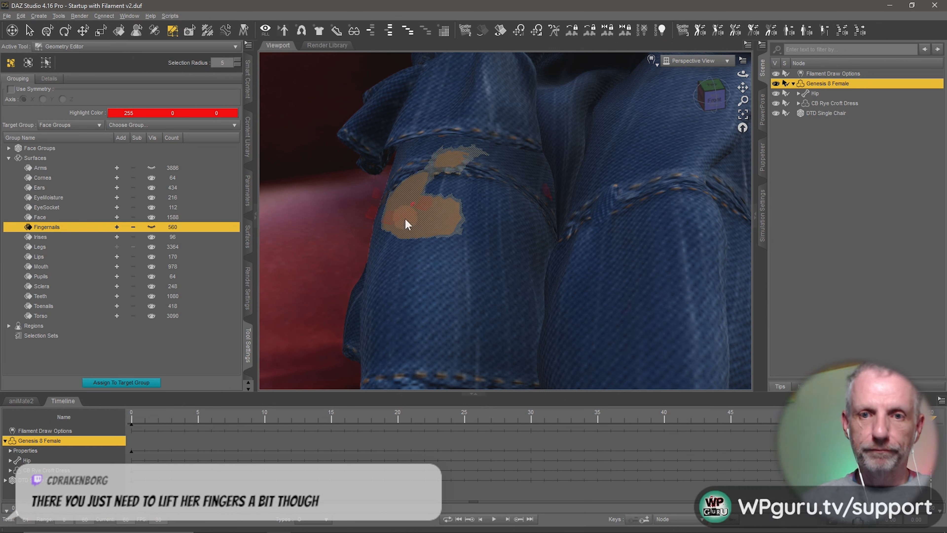
# Create a selection set named "Hand Poke" from the selected leg polygons and hide that set.
pyautogui.rightClick(45, 336)
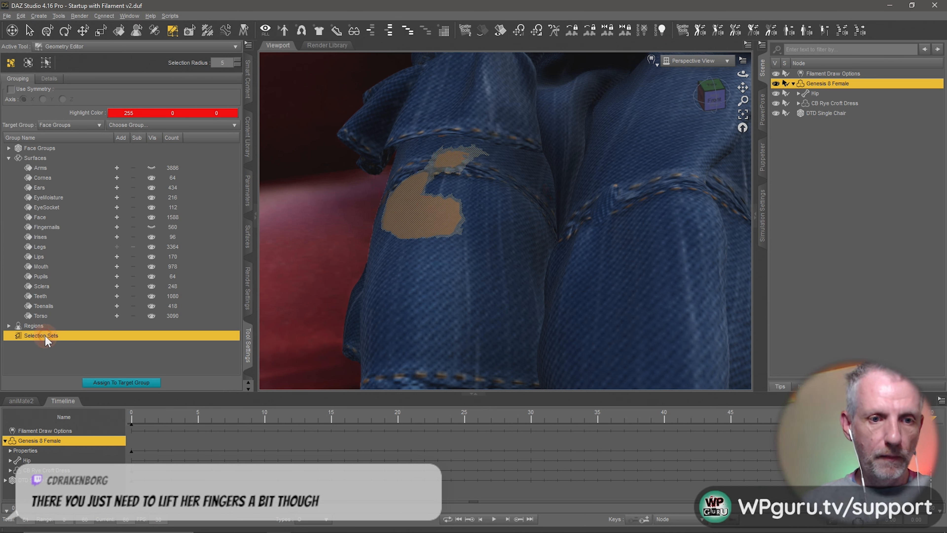
pyautogui.click(108, 345)
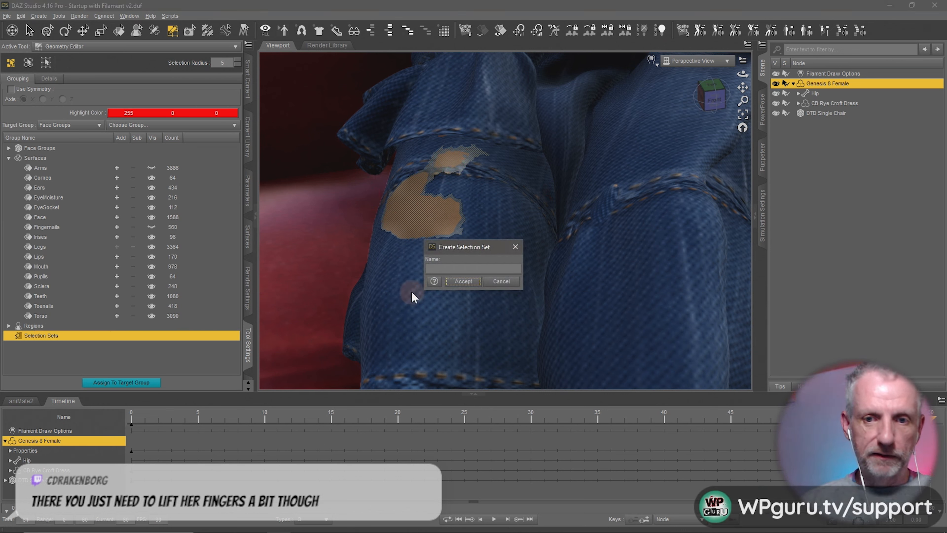
pyautogui.click(496, 280)
pyautogui.rightClick(99, 337)
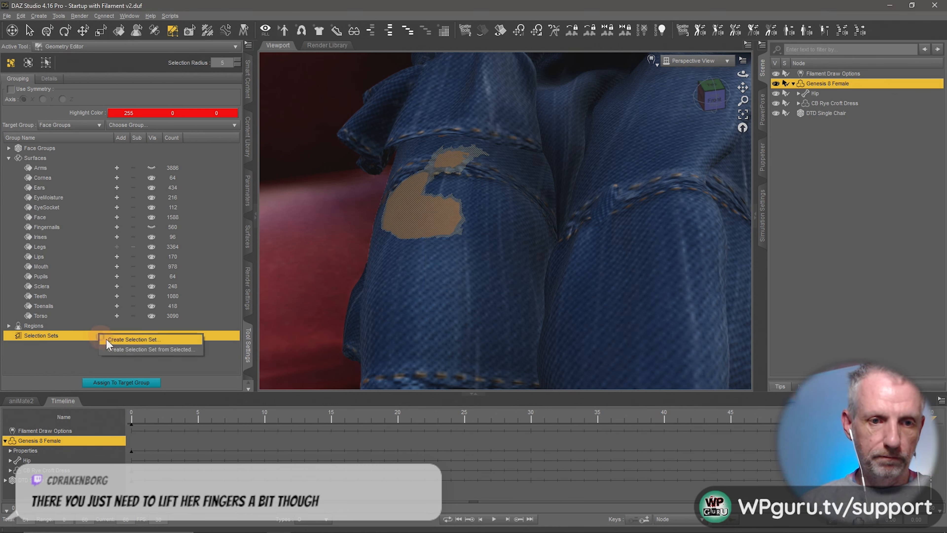
pyautogui.click(128, 350)
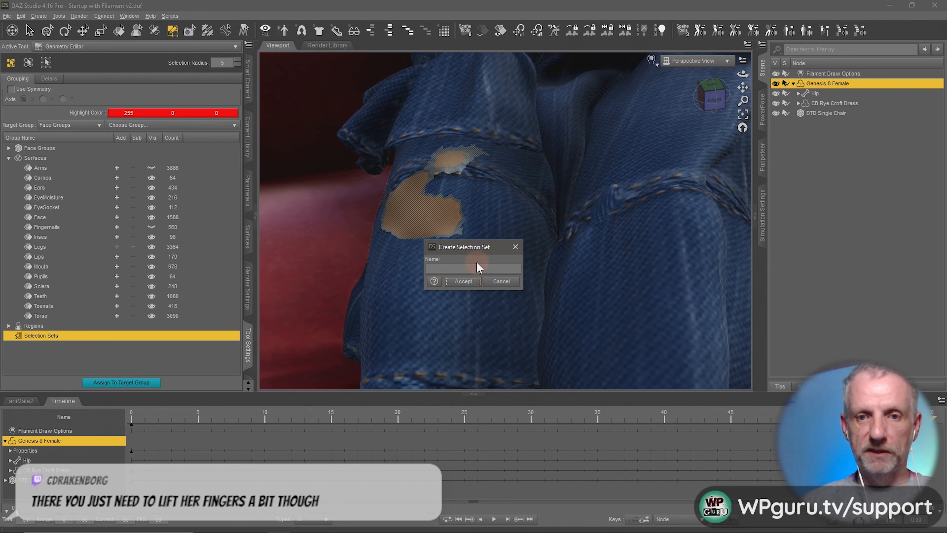
pyautogui.write('Hand Poke')
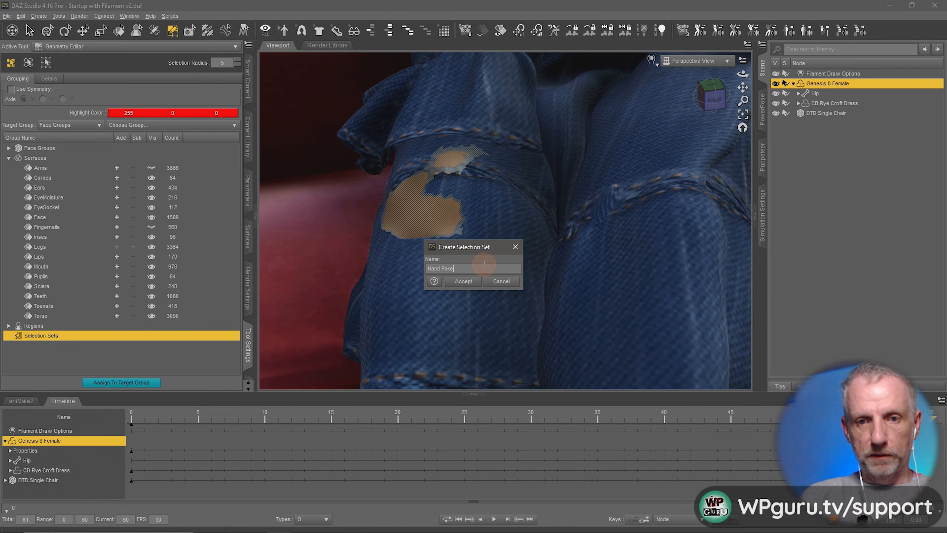
pyautogui.press('Return')
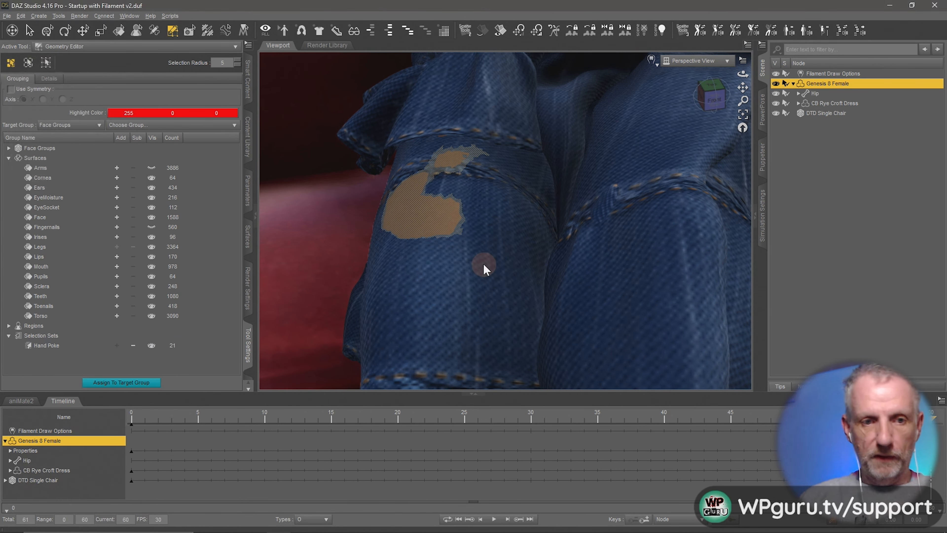
pyautogui.click(151, 346)
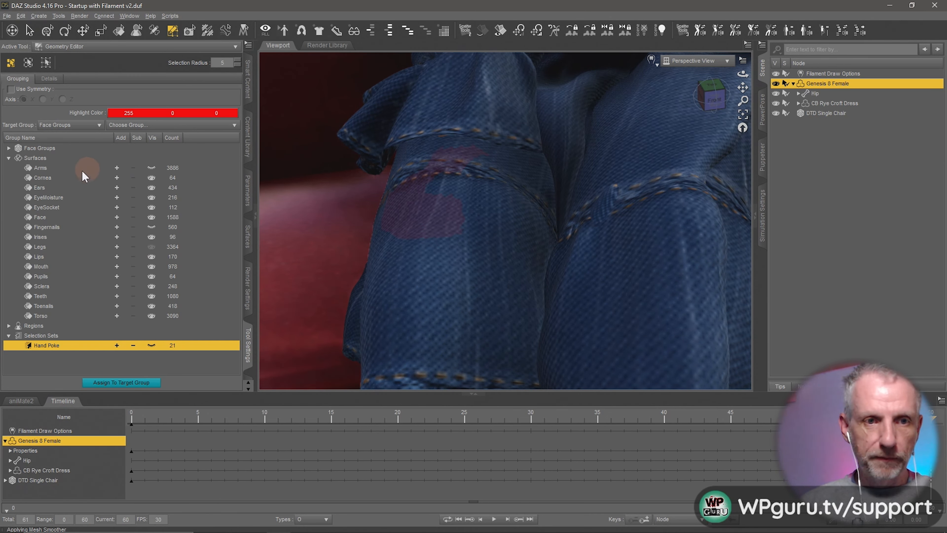
# Show the figure's Arms and Fingernails surfaces again and check the hand resting on the skirt.
pyautogui.click(153, 167)
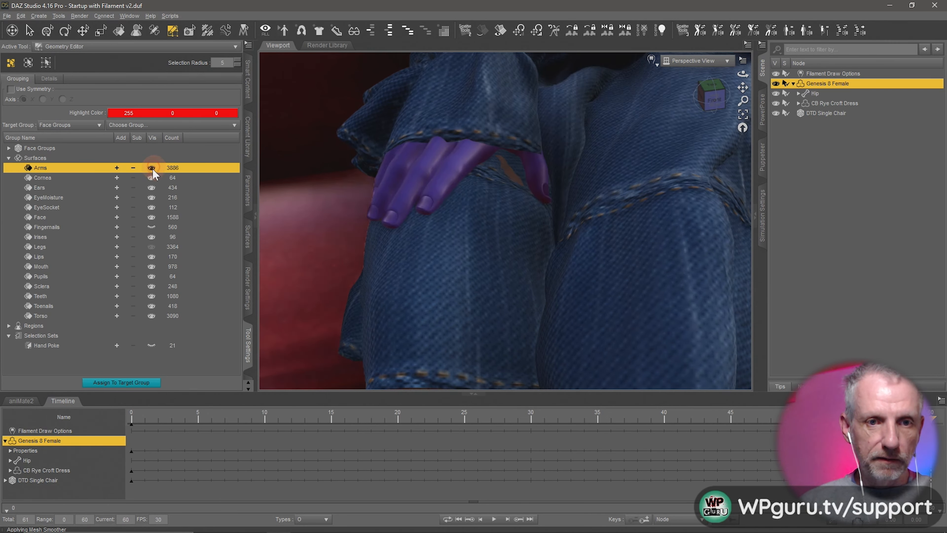
pyautogui.click(152, 226)
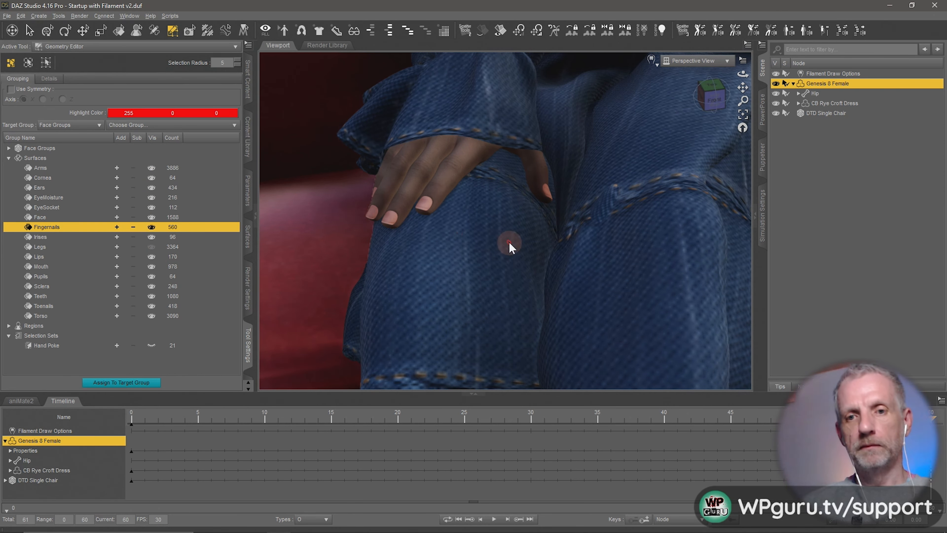
pyautogui.scroll(5, 507, 241)
pyautogui.scroll(-10, 505, 238)
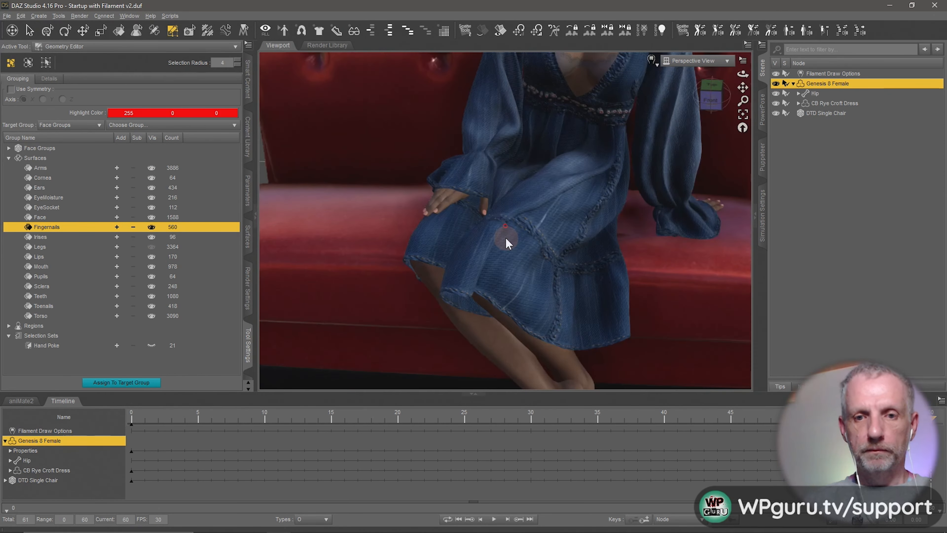
# Examine the draped dress on the seated figure from several angles, both up close and from further away.
pyautogui.keyDown('alt'); pyautogui.moveTo(502, 213); pyautogui.dragTo(502, 216); pyautogui.keyUp('alt')
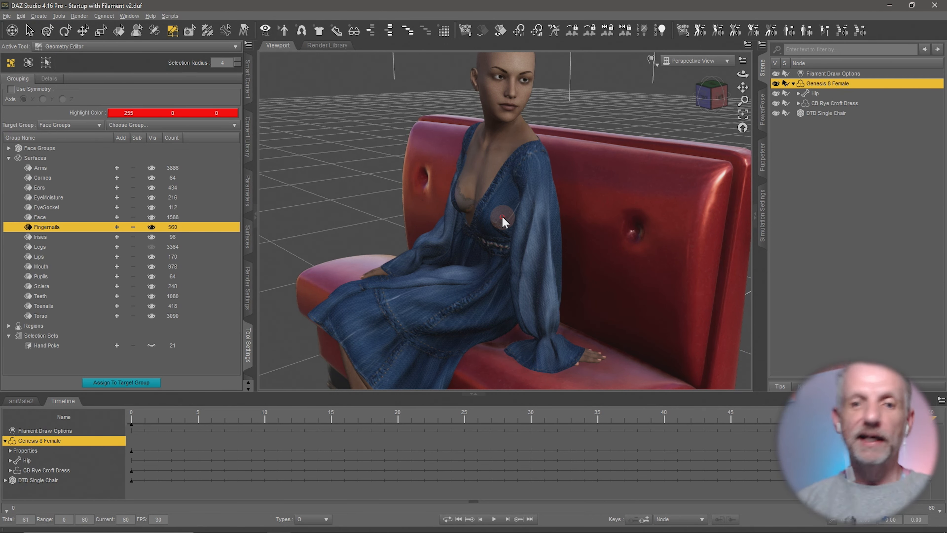
pyautogui.keyDown('alt'); pyautogui.moveTo(368, 250); pyautogui.dragTo(369, 250); pyautogui.keyUp('alt')
pyautogui.scroll(10, 369, 250)
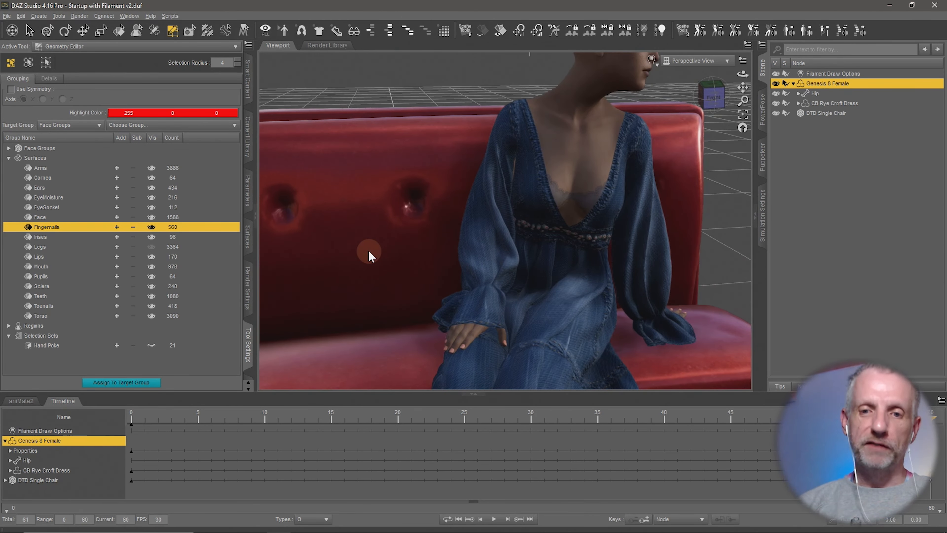
pyautogui.scroll(-10, 370, 253)
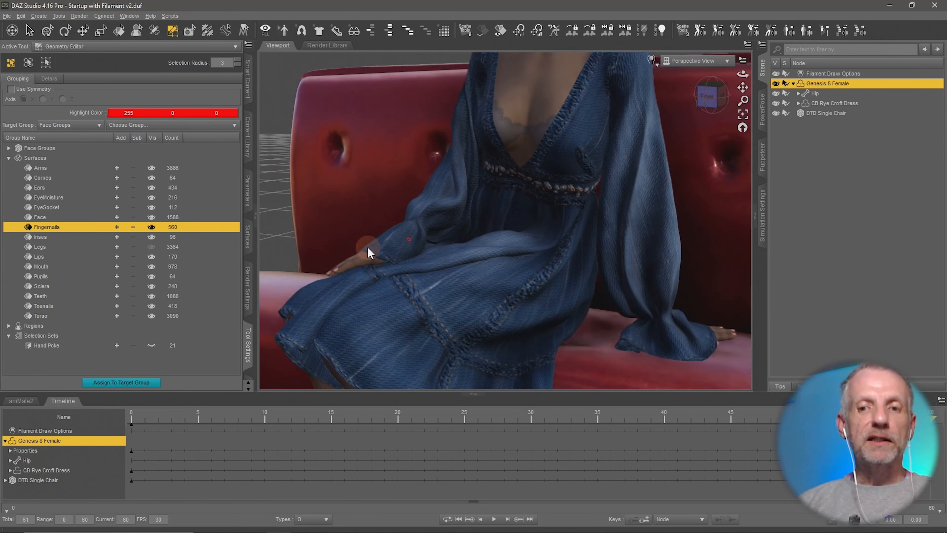
pyautogui.scroll(-5, 369, 253)
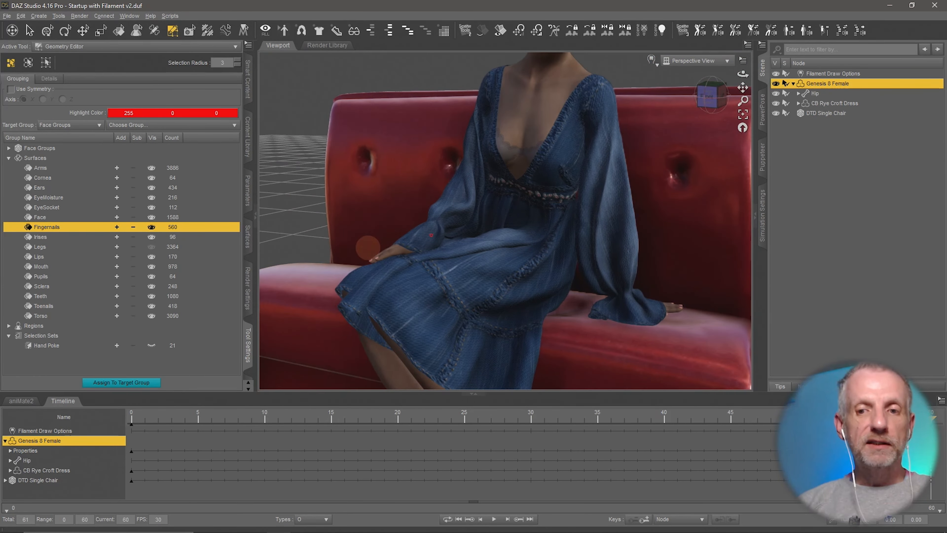
pyautogui.keyDown('alt'); pyautogui.moveTo(369, 253); pyautogui.dragTo(371, 253); pyautogui.keyUp('alt')
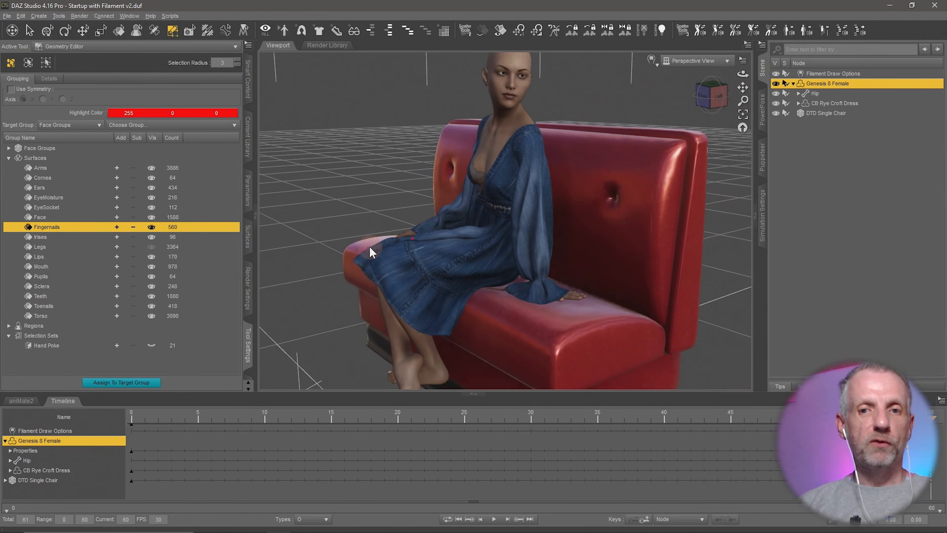
pyautogui.scroll(-2, 370, 250)
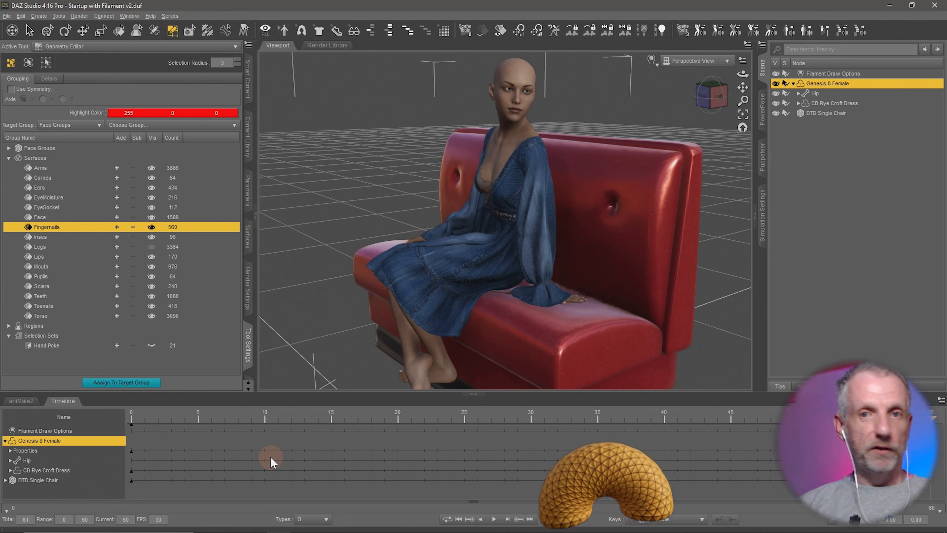
# Scrub the timeline between frame 0 and the last frame to review the sit-down animation, and view the seated figure from its side.
pyautogui.click(762, 220)
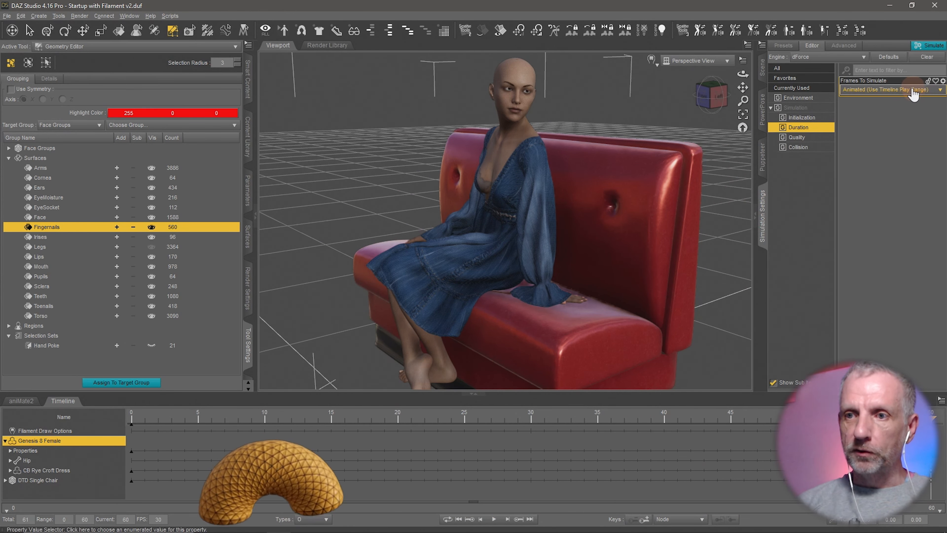
pyautogui.moveTo(609, 422); pyautogui.dragTo(127, 416)
pyautogui.scroll(-2, 510, 298)
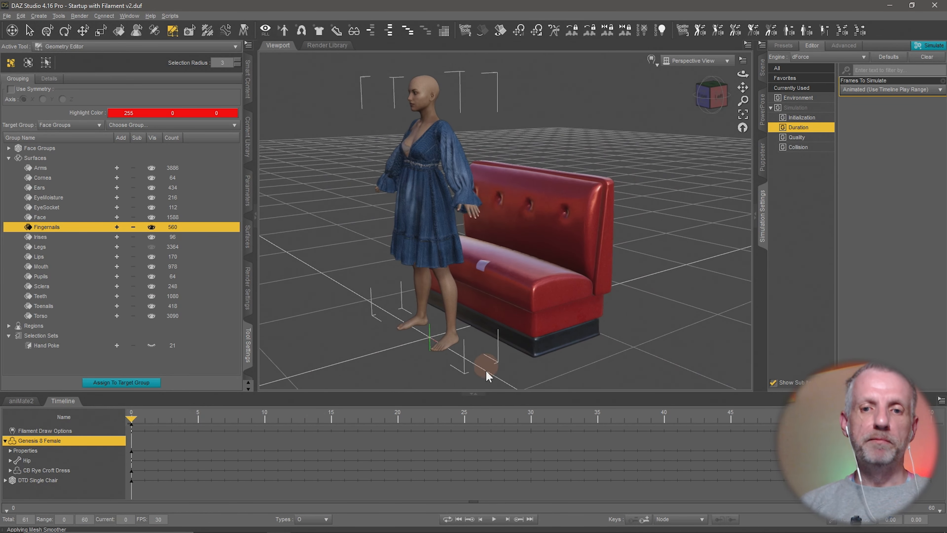
pyautogui.moveTo(128, 417); pyautogui.dragTo(783, 417)
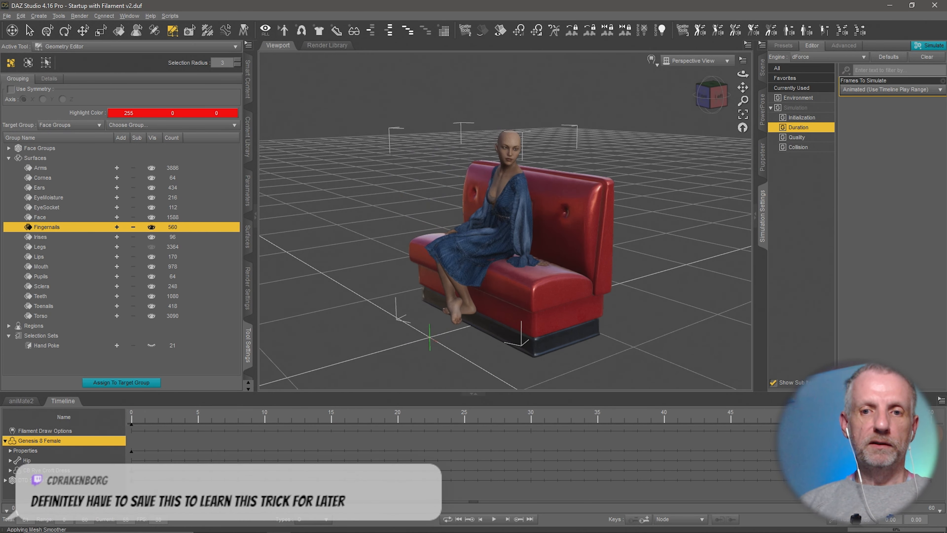
pyautogui.moveTo(719, 430); pyautogui.dragTo(74, 450)
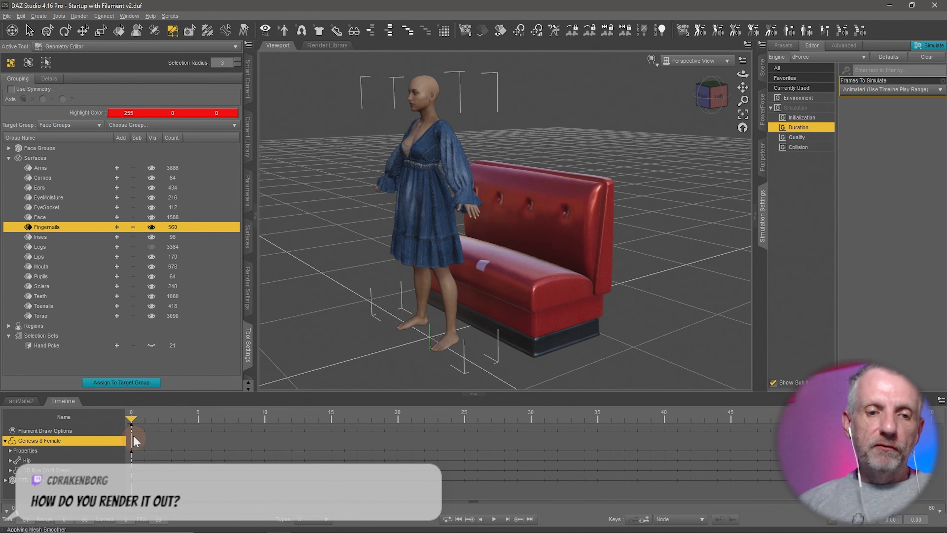
pyautogui.moveTo(132, 419); pyautogui.dragTo(945, 429)
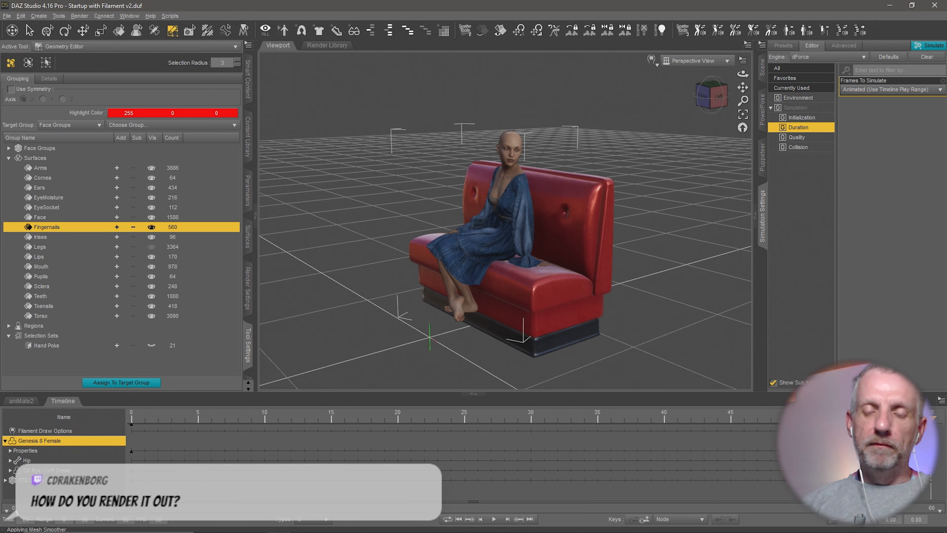
pyautogui.moveTo(676, 335); pyautogui.dragTo(672, 335, button='middle')
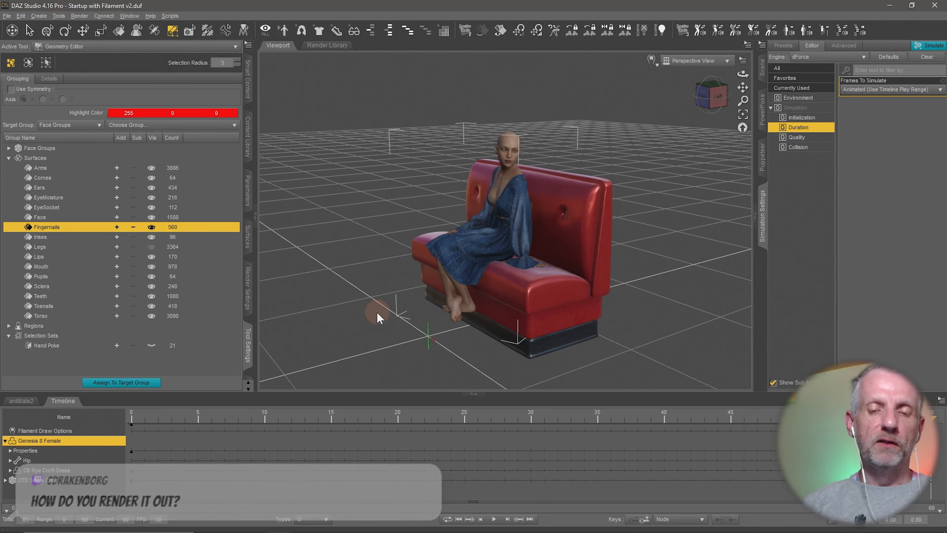
pyautogui.moveTo(391, 303); pyautogui.dragTo(390, 303, button='middle')
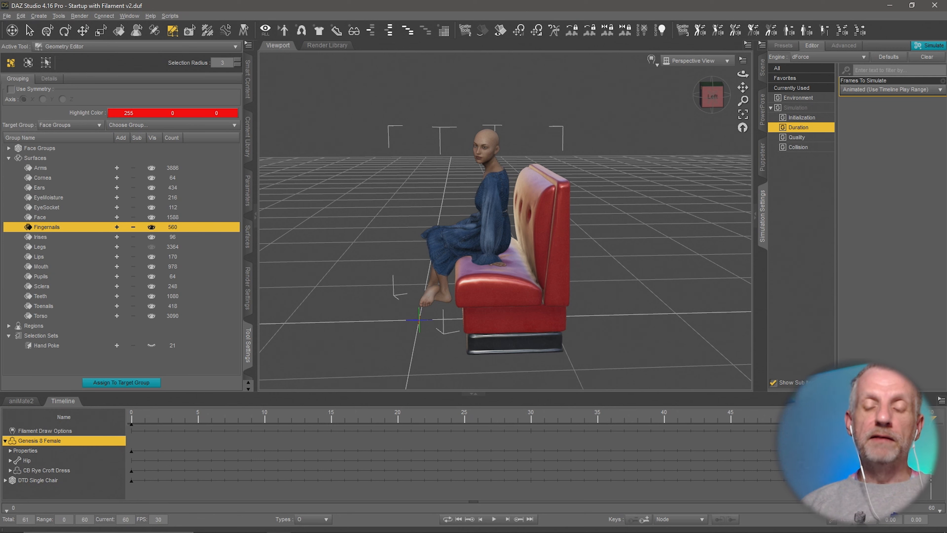
# Extend the animation's total length to 500 frames.
pyautogui.moveTo(582, 414); pyautogui.dragTo(944, 425)
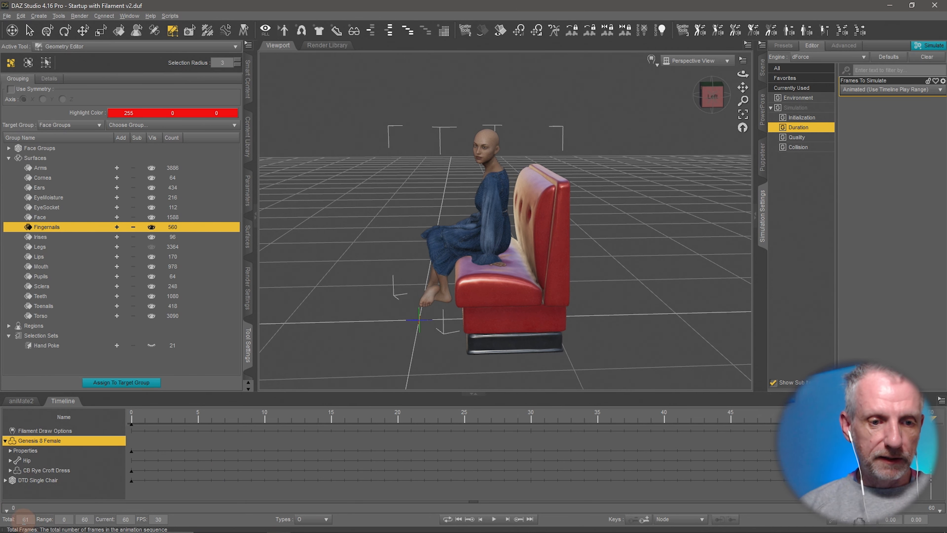
pyautogui.doubleClick(24, 519)
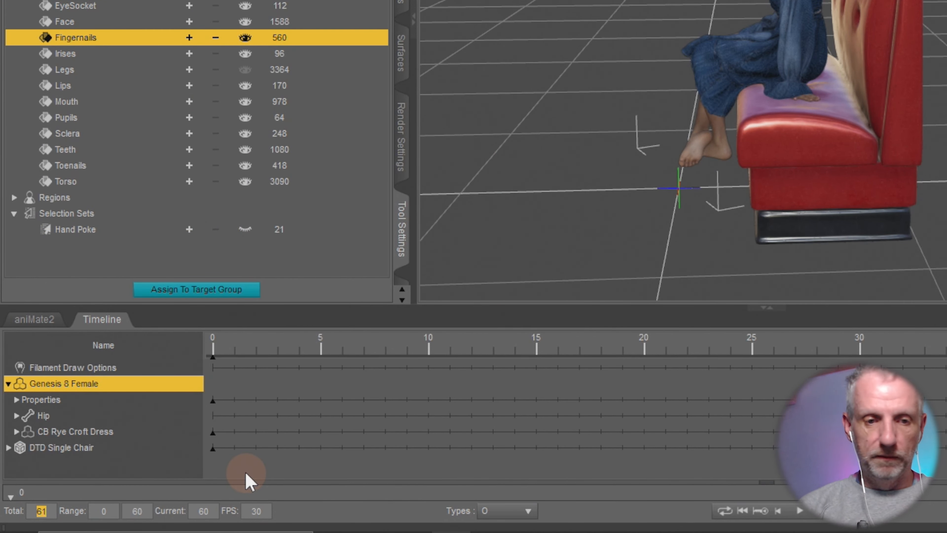
pyautogui.write('500')
pyautogui.press('Return')
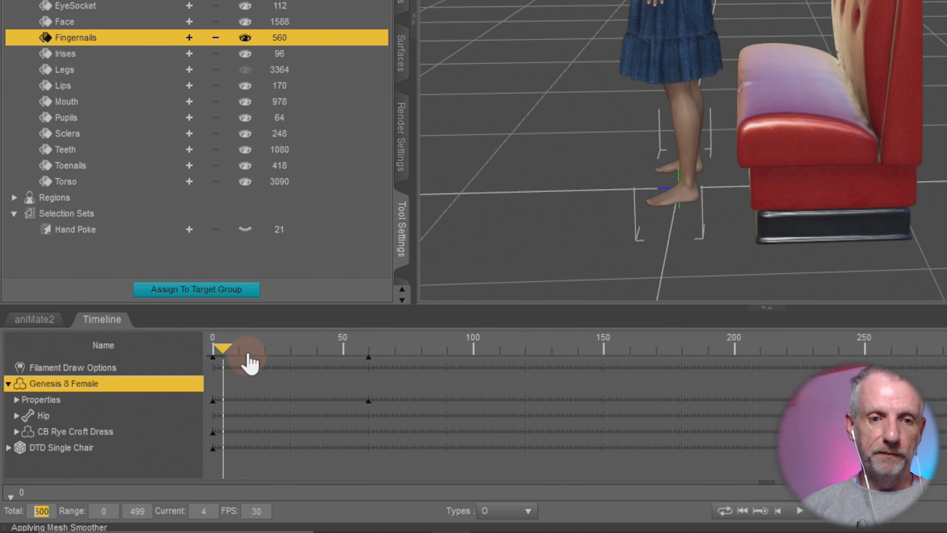
# Scrub the extended timeline out to frame 200 and back to see how the pose holds after the sit-down.
pyautogui.moveTo(223, 348); pyautogui.dragTo(725, 317)
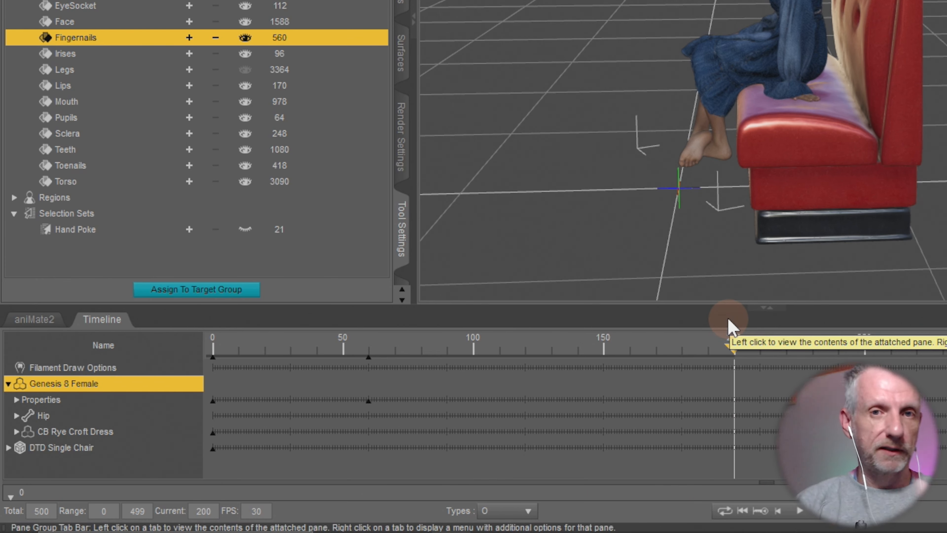
pyautogui.moveTo(736, 346); pyautogui.dragTo(723, 329)
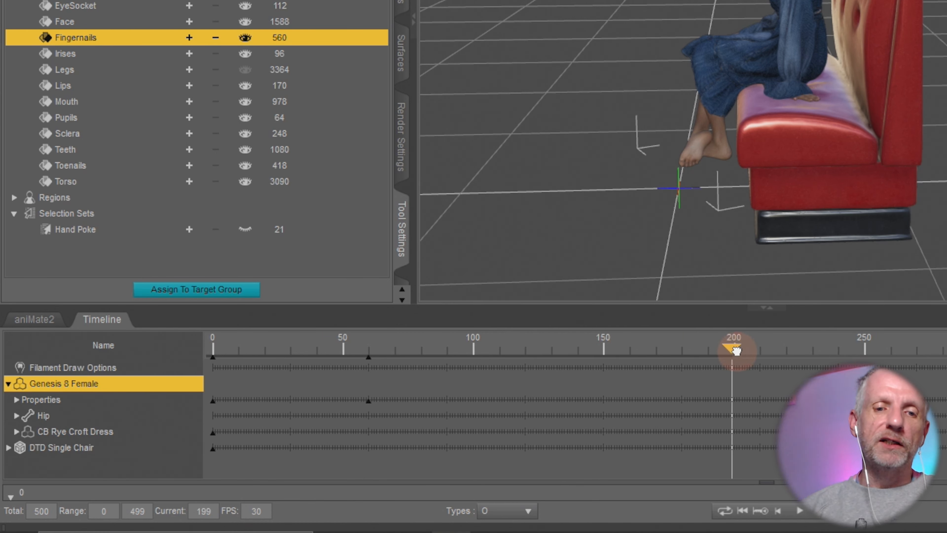
pyautogui.moveTo(737, 350); pyautogui.dragTo(360, 340)
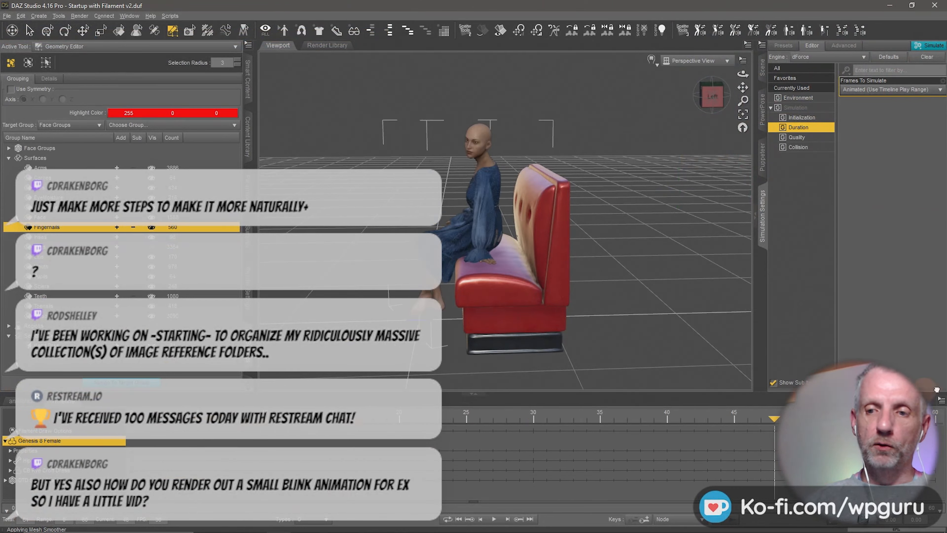
# Set the animation's total length to 121 frames and scrub from frame 0 to frame 61.
pyautogui.moveTo(482, 266)
pyautogui.mouseDown(button='middle')
pyautogui.moveTo(544, 269)
pyautogui.moveTo(491, 269)
pyautogui.mouseUp(button='middle')
pyautogui.scroll(5, 479, 267)
pyautogui.scroll(2, 478, 267)
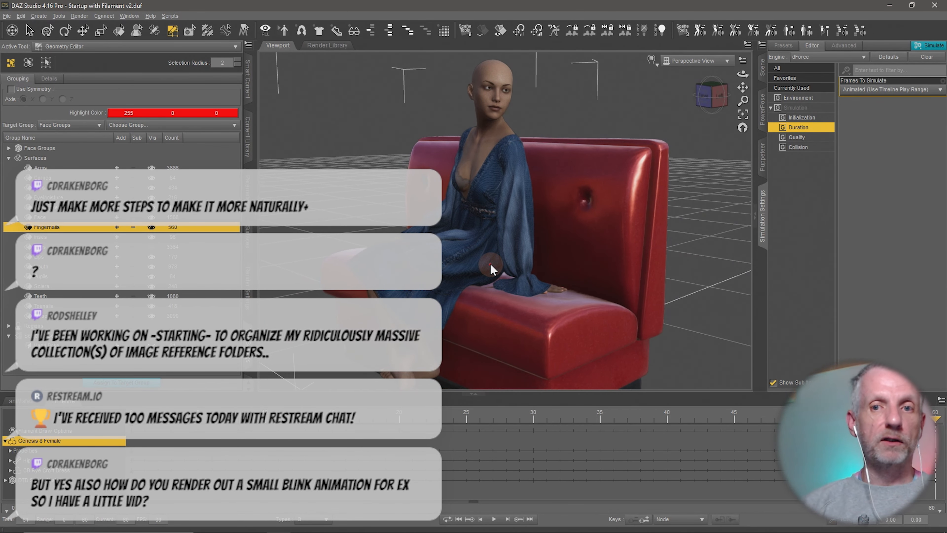
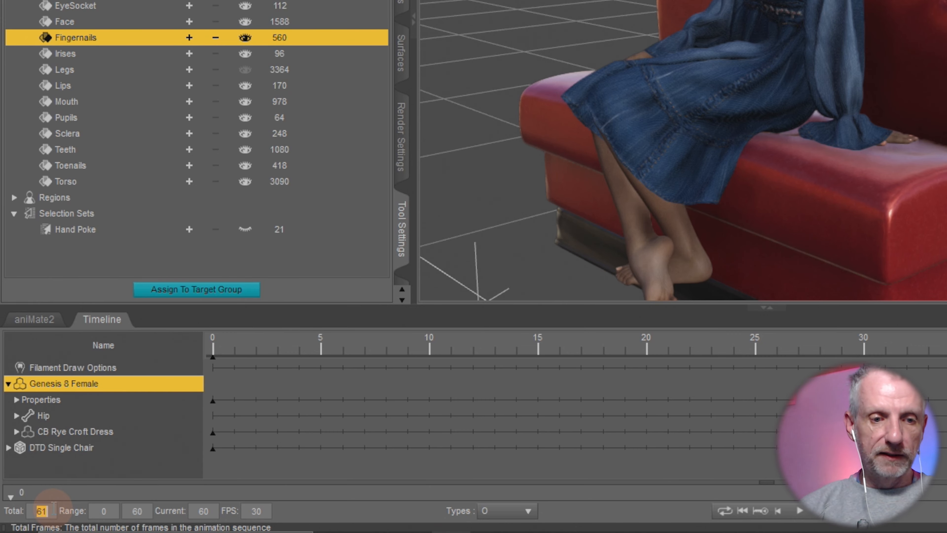
pyautogui.write('121')
pyautogui.press('Return')
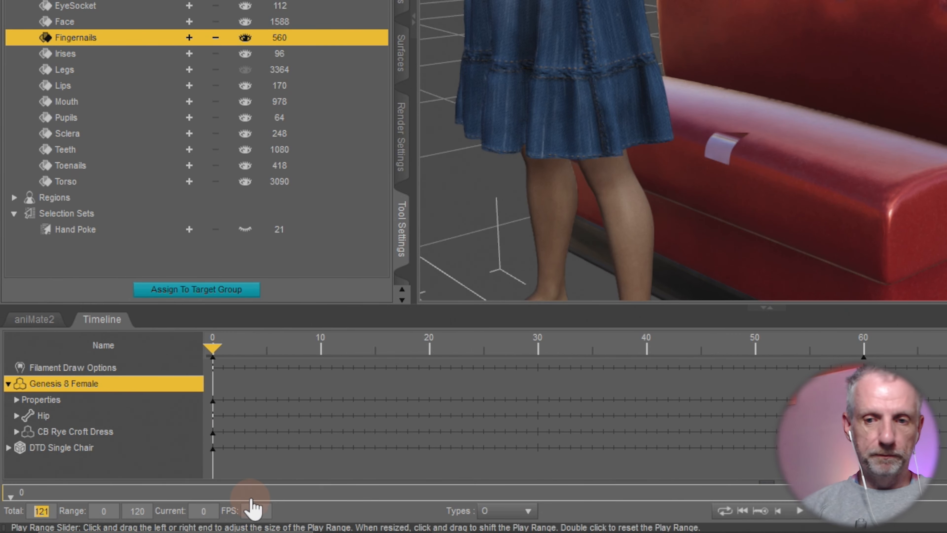
pyautogui.click(210, 344)
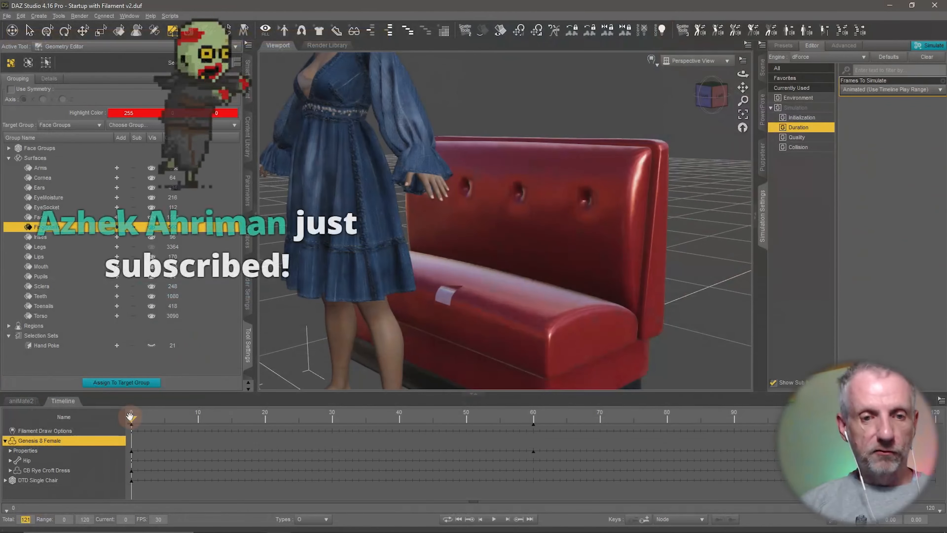
pyautogui.moveTo(211, 344); pyautogui.dragTo(877, 369)
pyautogui.moveTo(541, 432)
pyautogui.mouseDown()
pyautogui.moveTo(554, 429)
pyautogui.moveTo(534, 430)
pyautogui.mouseUp()
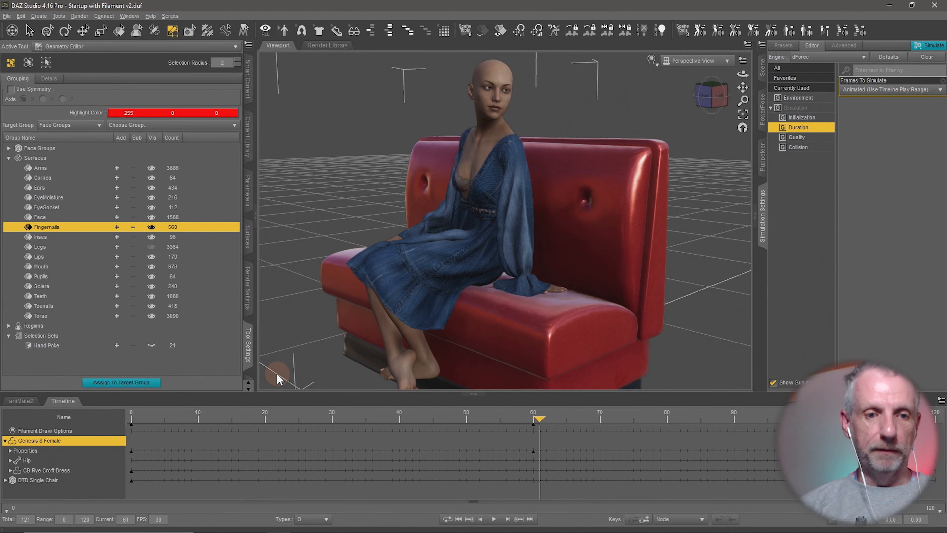
# List the top-level aniBlocks in aniMate2 and place the G8 Eye Blink block at the start of the Genesis 8 Female track.
pyautogui.click(22, 401)
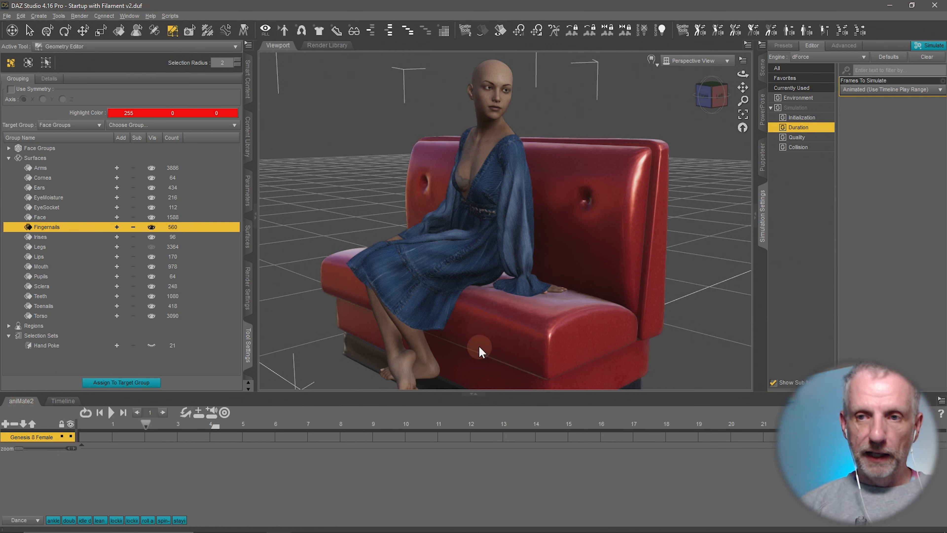
pyautogui.click(763, 69)
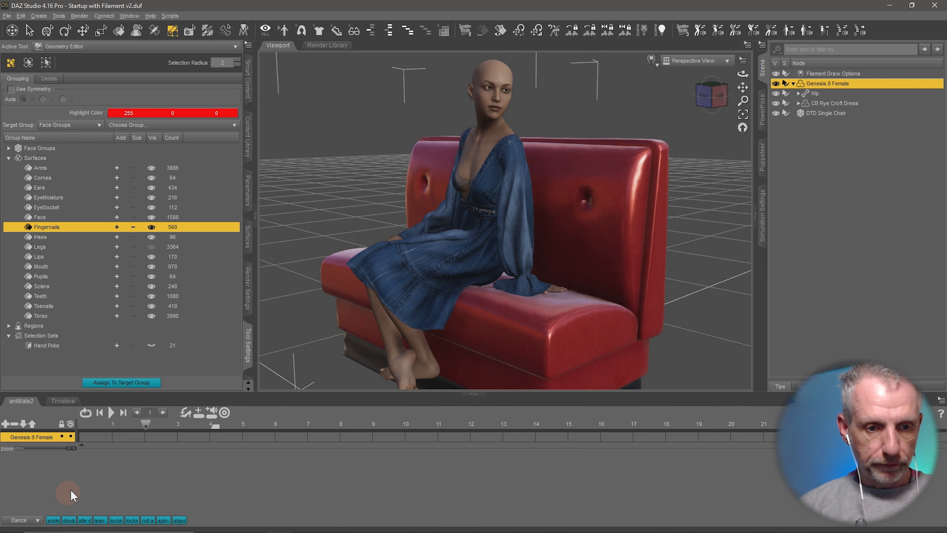
pyautogui.click(37, 520)
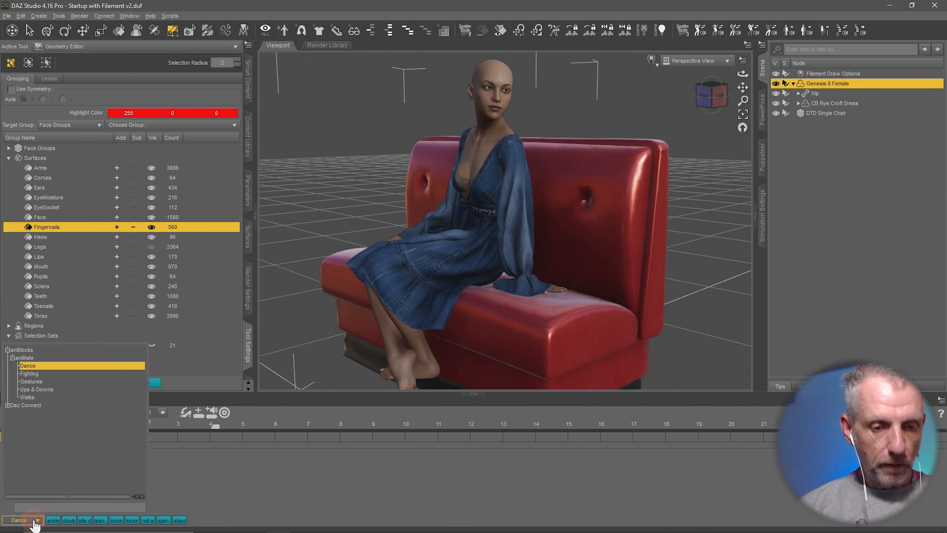
pyautogui.click(48, 349)
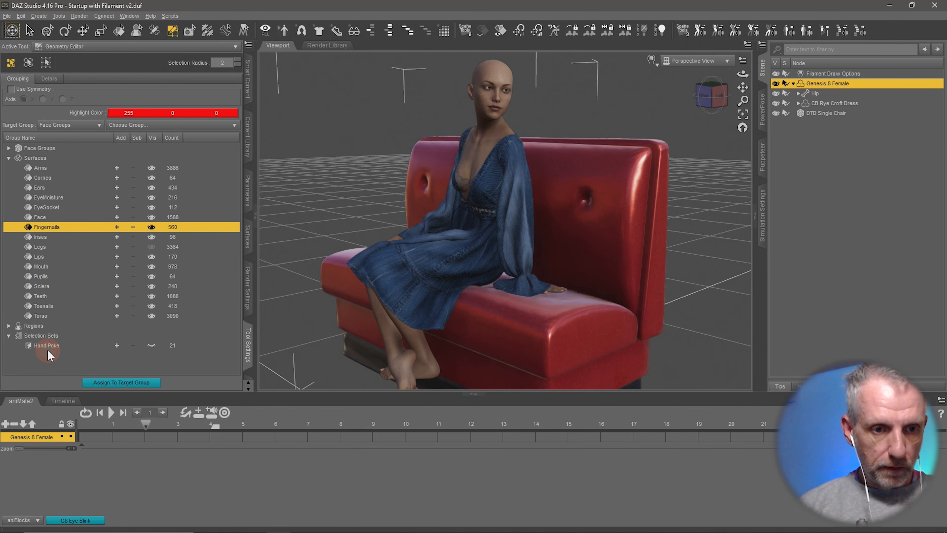
pyautogui.click(81, 520)
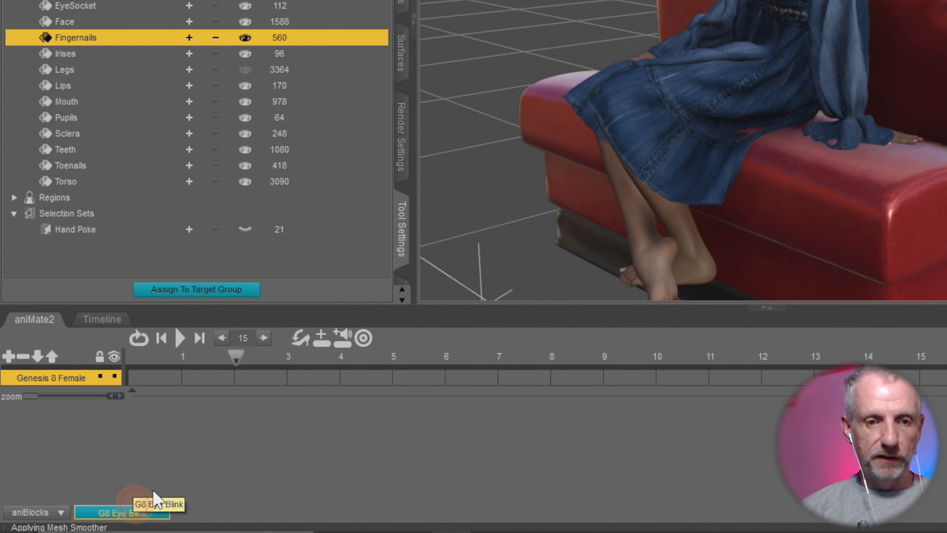
pyautogui.moveTo(81, 520); pyautogui.dragTo(121, 446)
pyautogui.moveTo(197, 392); pyautogui.dragTo(205, 385)
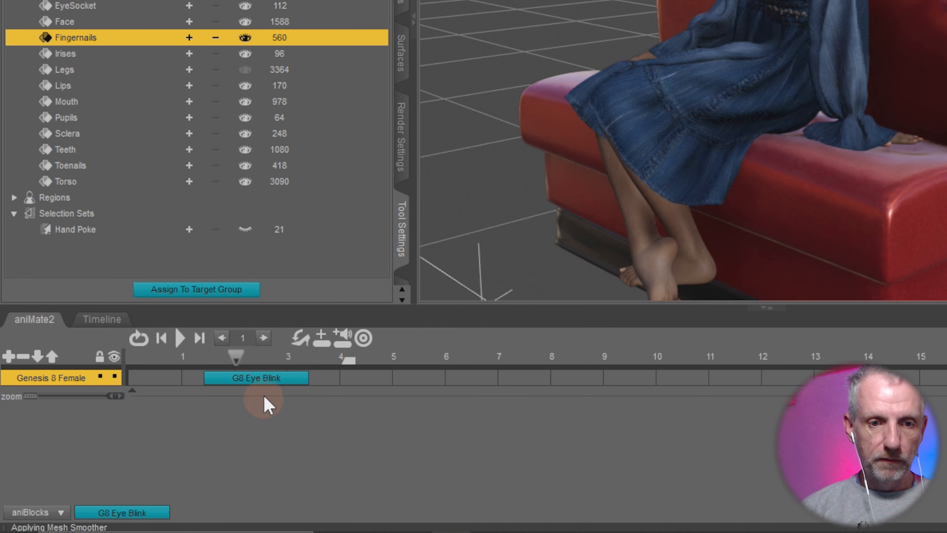
pyautogui.moveTo(289, 388); pyautogui.dragTo(211, 389)
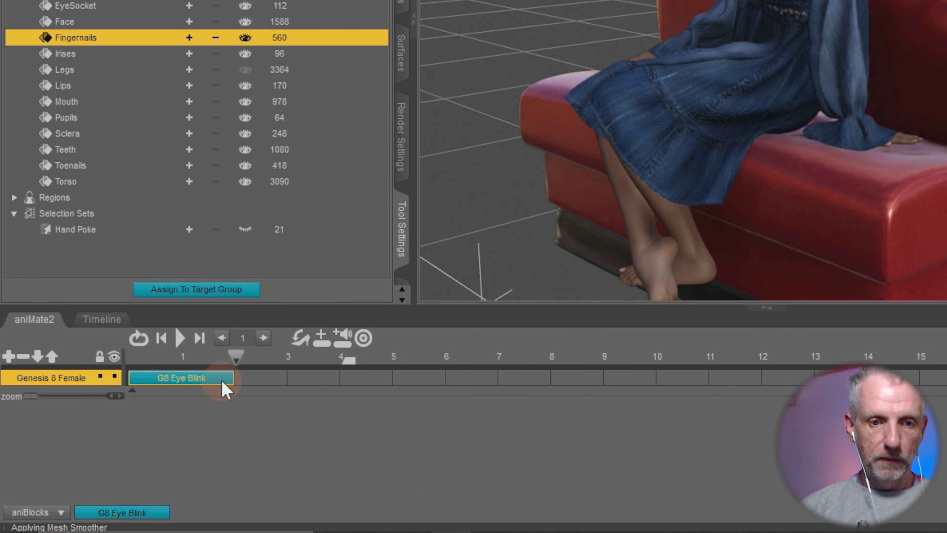
# Lengthen the G8 Eye Blink block so it loops until about mark 6 on the aniMate2 ruler.
pyautogui.click(230, 388)
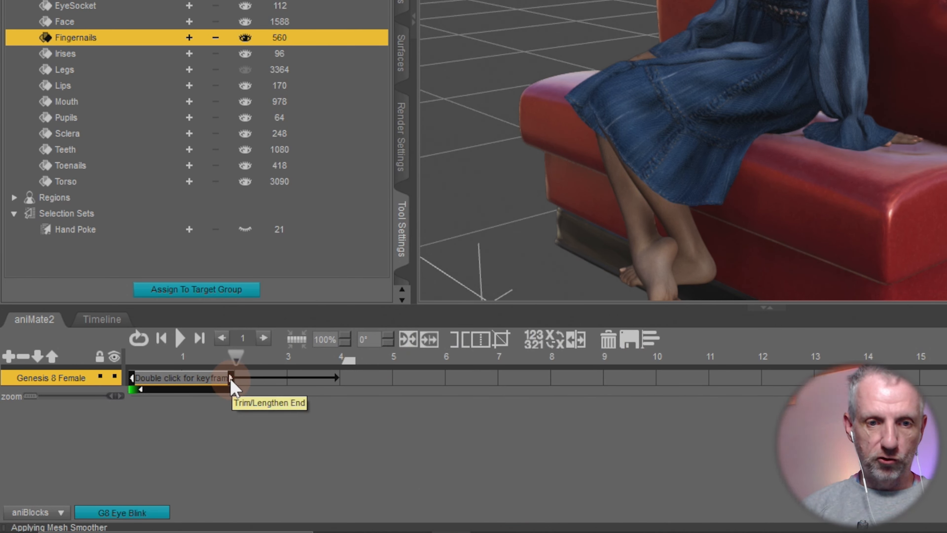
pyautogui.moveTo(230, 384); pyautogui.dragTo(771, 388)
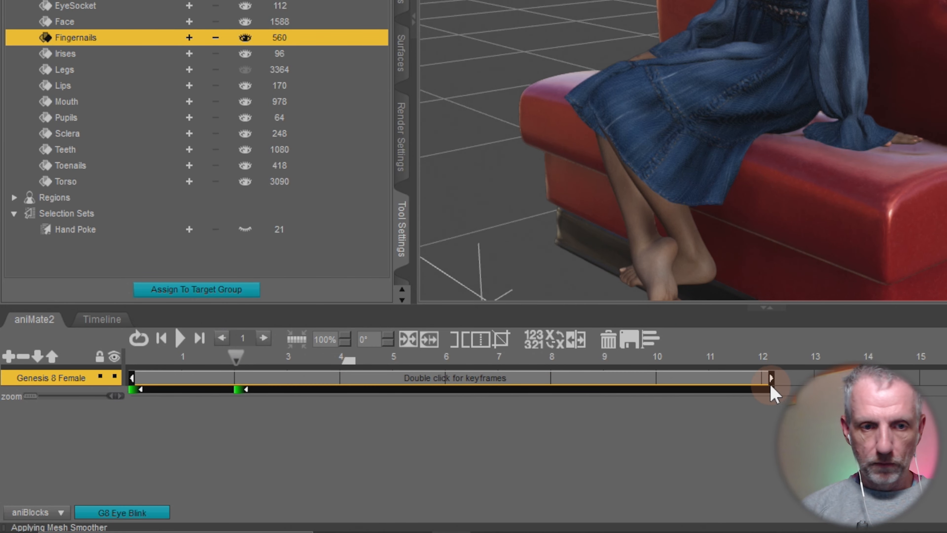
pyautogui.click(108, 324)
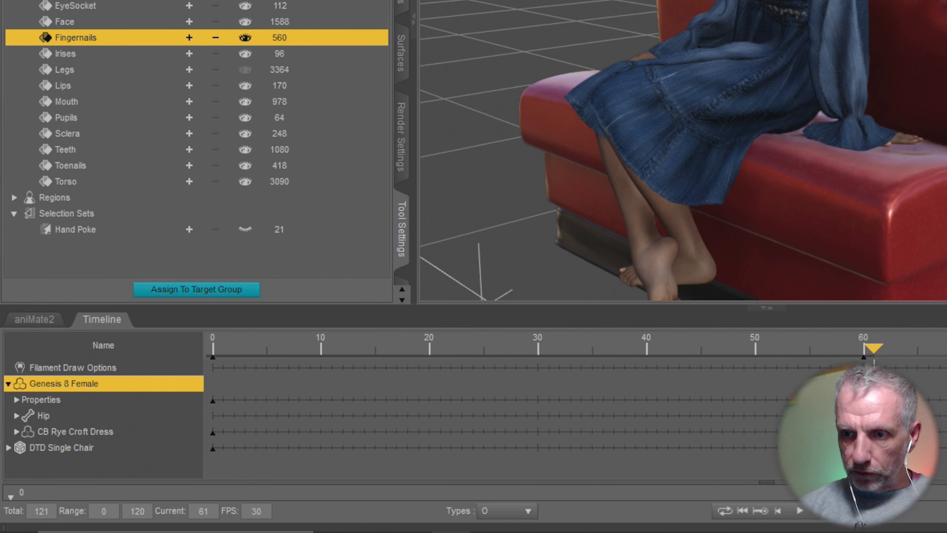
pyautogui.click(36, 321)
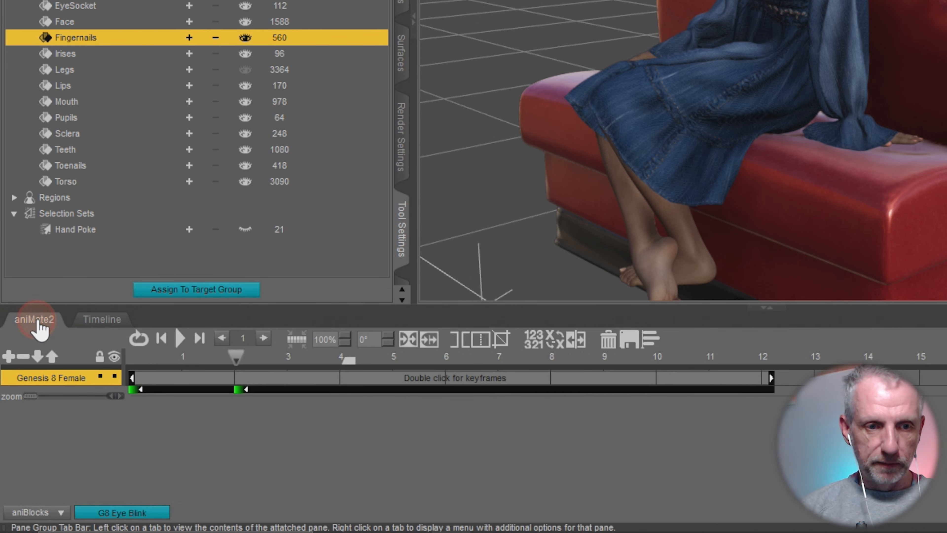
pyautogui.click(769, 379)
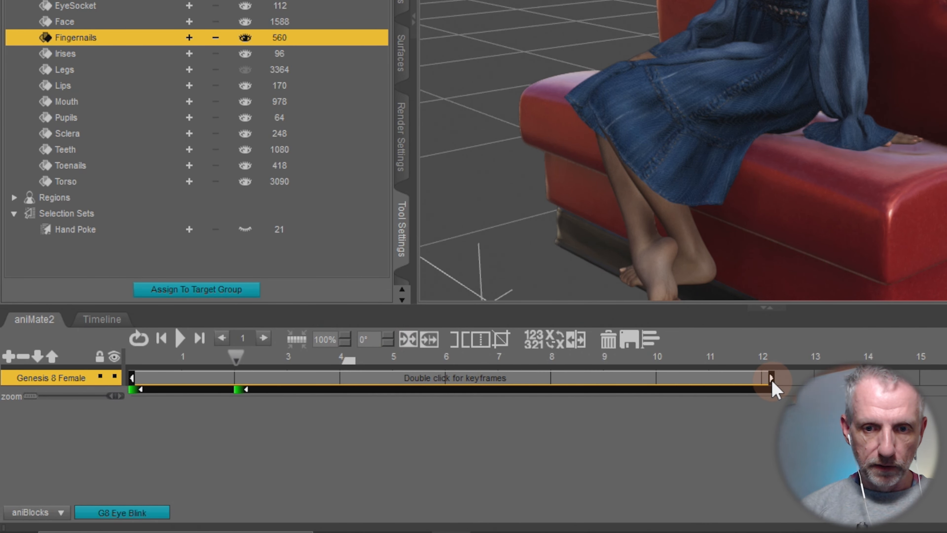
pyautogui.moveTo(771, 381)
pyautogui.mouseDown()
pyautogui.moveTo(346, 380)
pyautogui.moveTo(446, 374)
pyautogui.moveTo(397, 383)
pyautogui.moveTo(453, 382)
pyautogui.mouseUp()
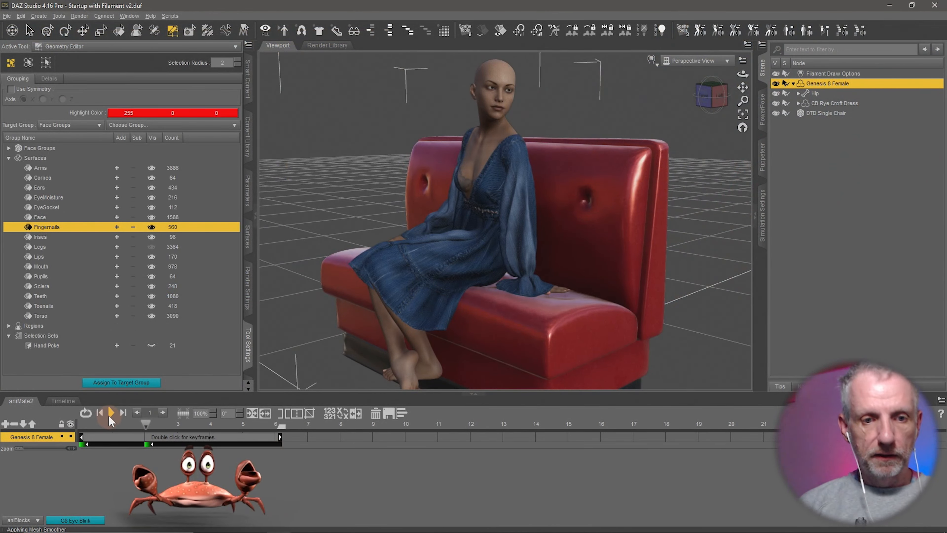
# Play the looping eye blink in aniMate2 and return the Timeline playhead to frame 60.
pyautogui.click(111, 412)
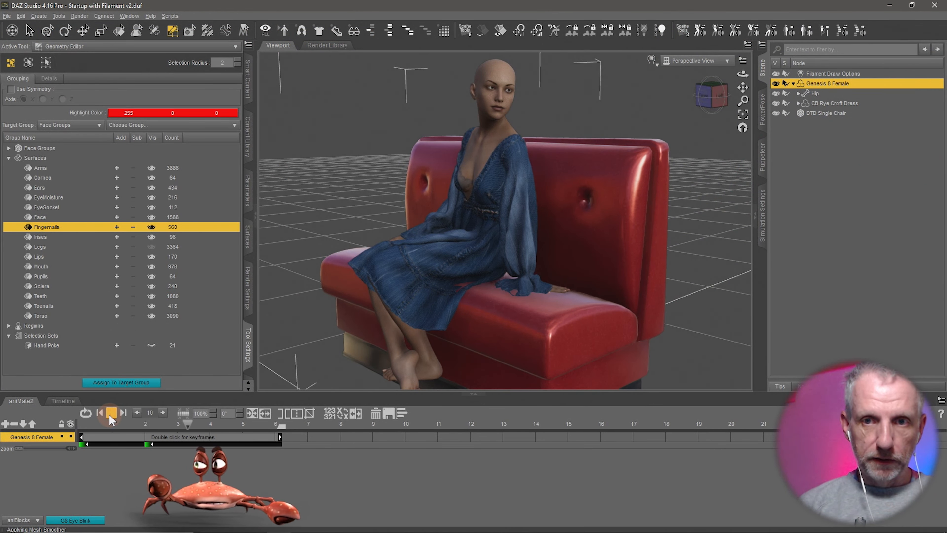
pyautogui.click(66, 402)
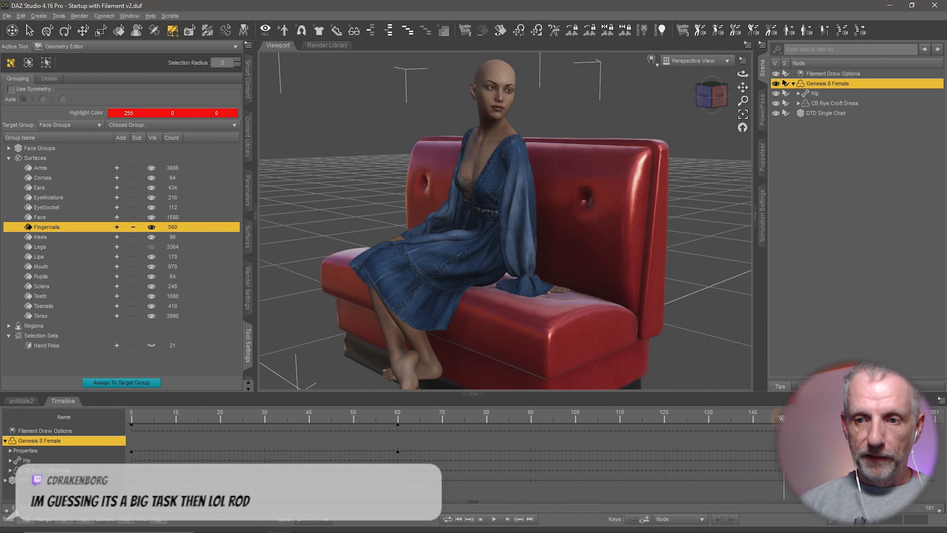
pyautogui.moveTo(660, 426); pyautogui.dragTo(393, 417)
# Frame the seated figure more closely and create a new camera named Camera that copies the active perspective view.
pyautogui.scroll(8, 587, 285)
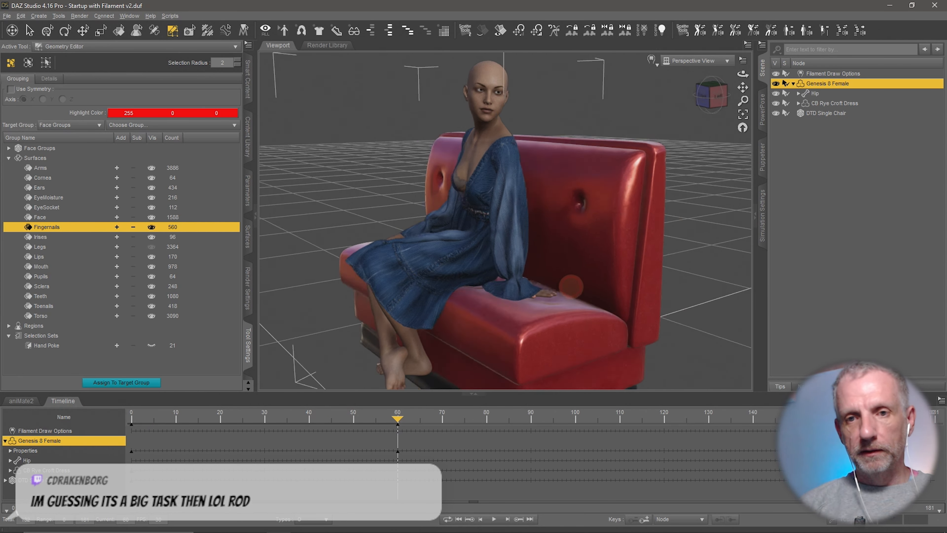
pyautogui.moveTo(593, 276); pyautogui.dragTo(594, 272, button='middle')
pyautogui.scroll(-3, 594, 275)
pyautogui.click(39, 16)
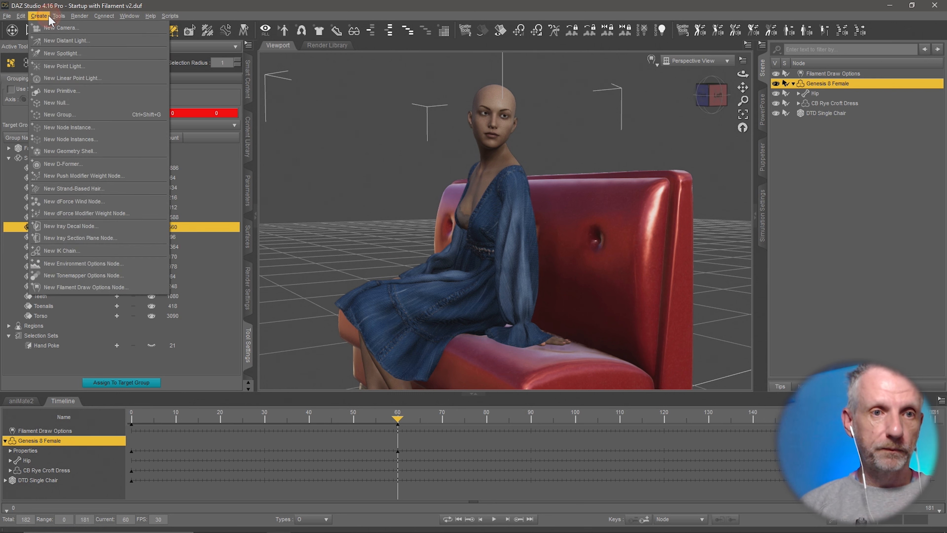
pyautogui.click(60, 28)
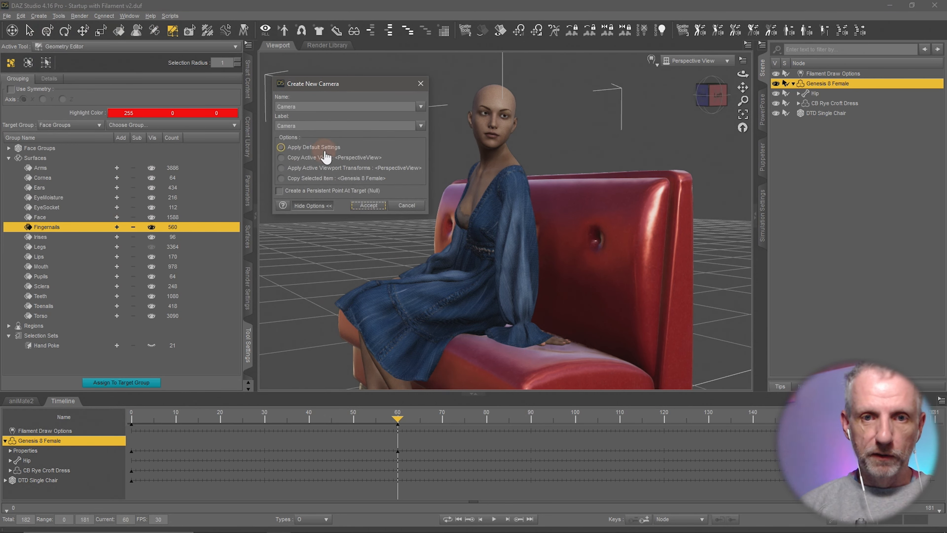
pyautogui.click(378, 206)
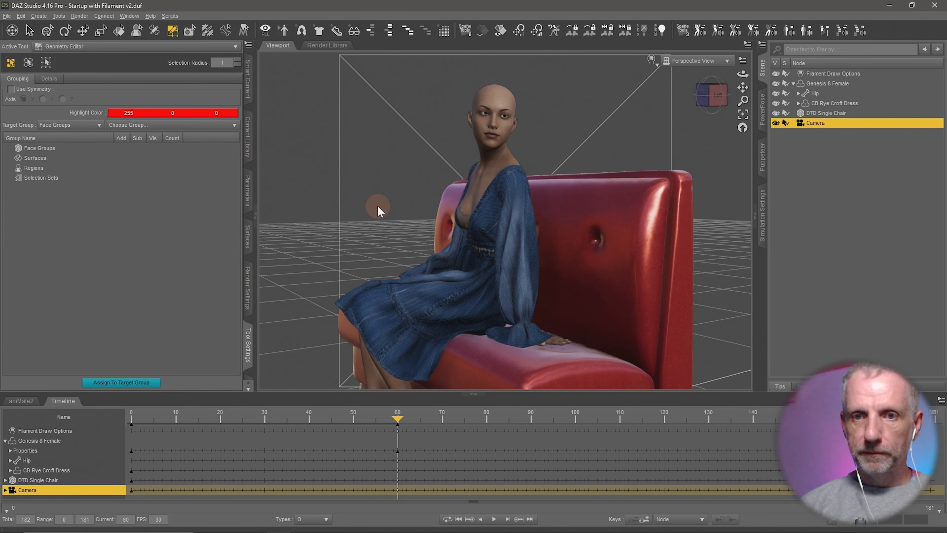
# Switch the viewport to look through the new camera and show its 1:1 aspect frame.
pyautogui.click(740, 63)
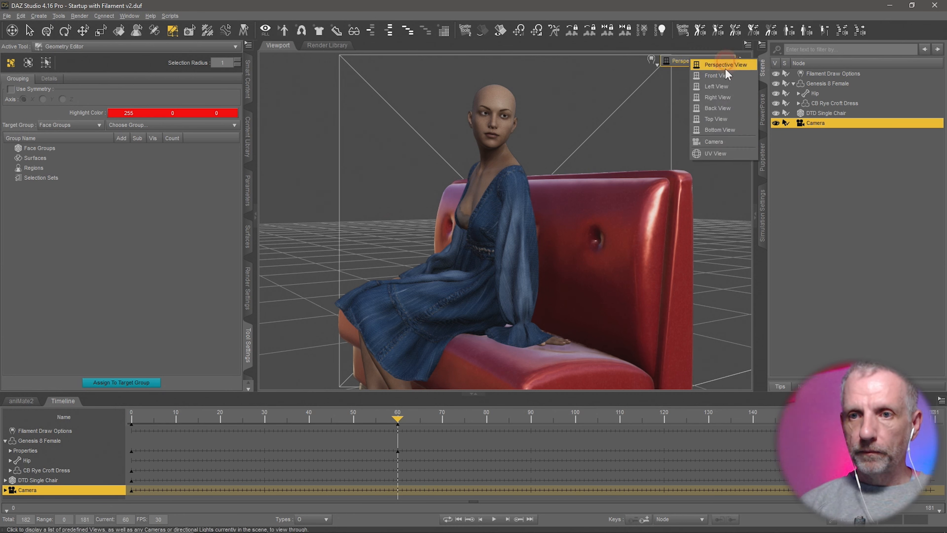
pyautogui.click(727, 139)
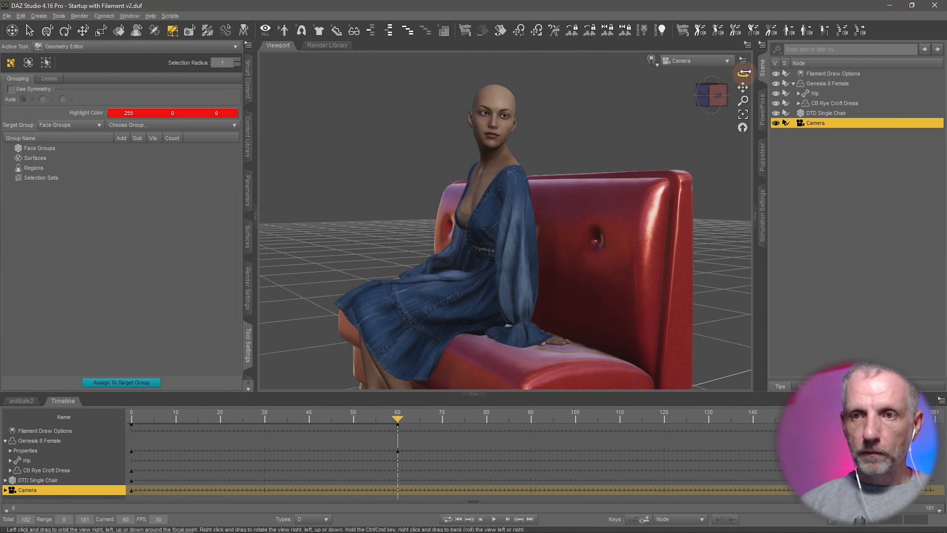
pyautogui.click(743, 60)
pyautogui.click(731, 112)
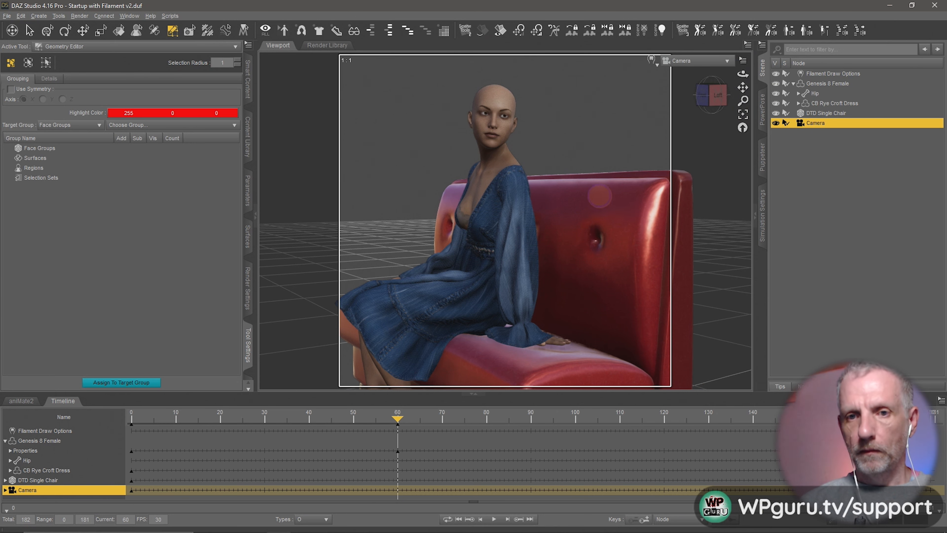
# Reframe the camera on the seated figure at frame 60 and move the playhead to frame 80.
pyautogui.moveTo(598, 194)
pyautogui.mouseDown(button='middle')
pyautogui.moveTo(623, 199)
pyautogui.moveTo(582, 202)
pyautogui.moveTo(611, 197)
pyautogui.mouseUp(button='middle')
pyautogui.scroll(1, 599, 195)
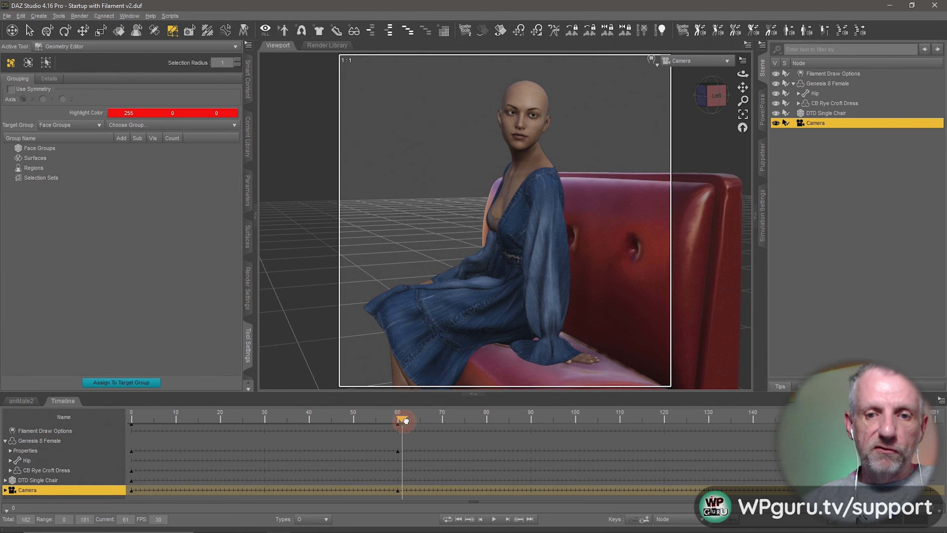
pyautogui.moveTo(406, 420); pyautogui.dragTo(482, 425)
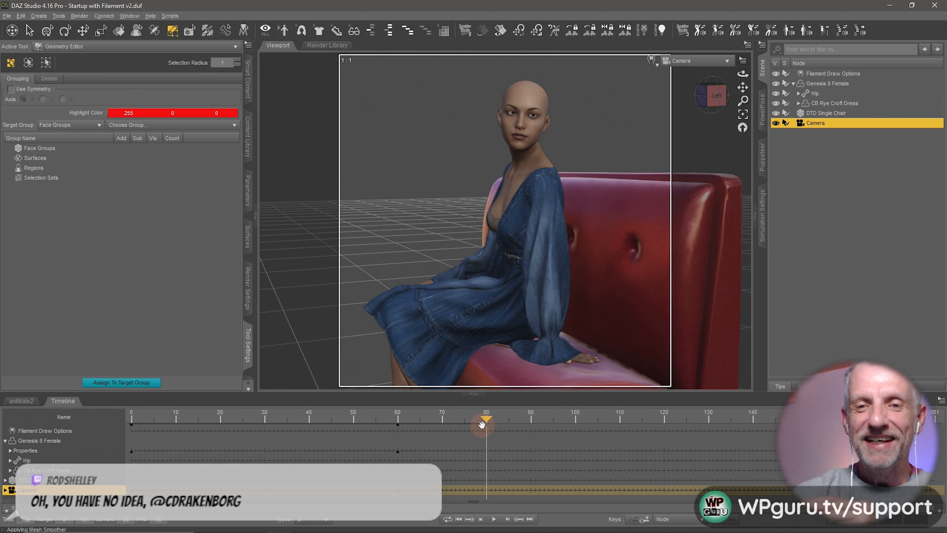
# Set the Timeline play range to frames 81 to 120 and scrub the playhead through it.
pyautogui.moveTo(487, 420)
pyautogui.mouseDown()
pyautogui.moveTo(570, 419)
pyautogui.moveTo(464, 422)
pyautogui.moveTo(486, 420)
pyautogui.mouseUp()
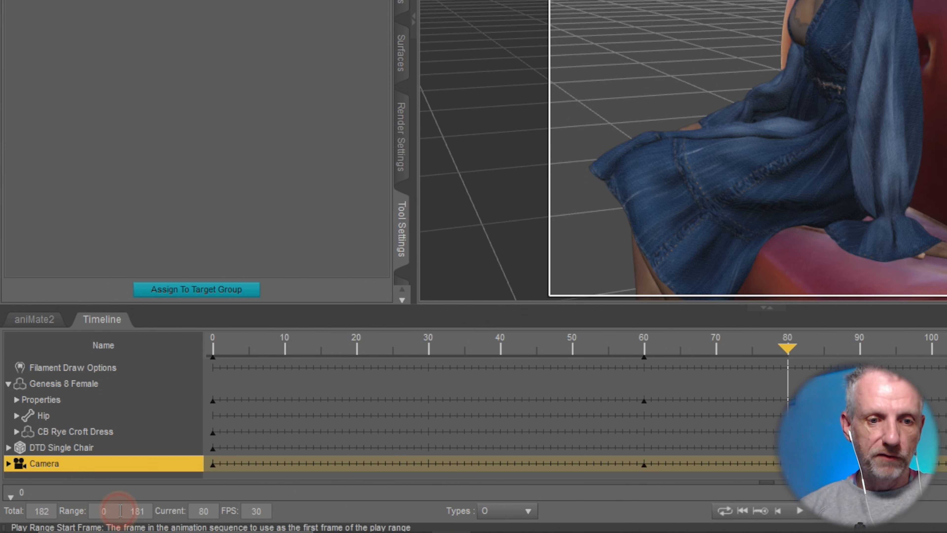
pyautogui.click(104, 501)
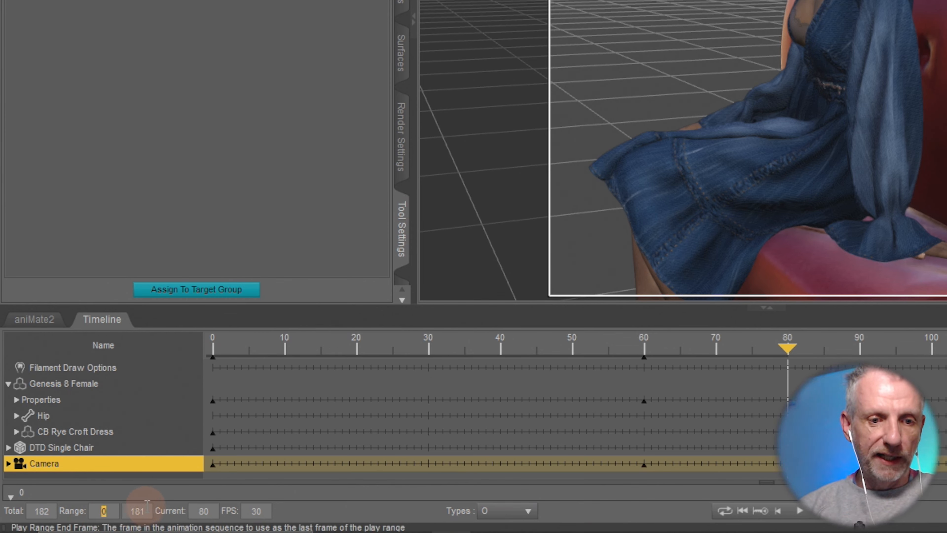
pyautogui.write('81')
pyautogui.press('Tab')
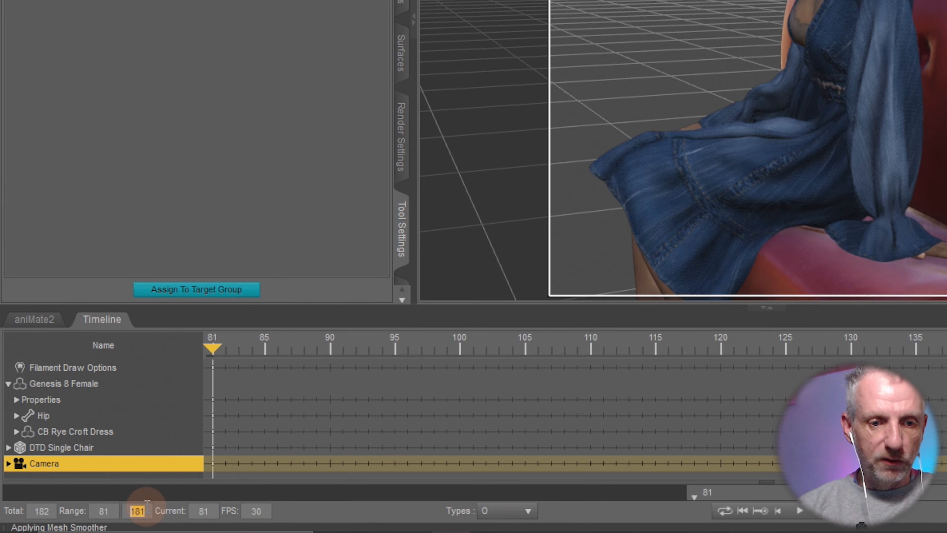
pyautogui.click(147, 506)
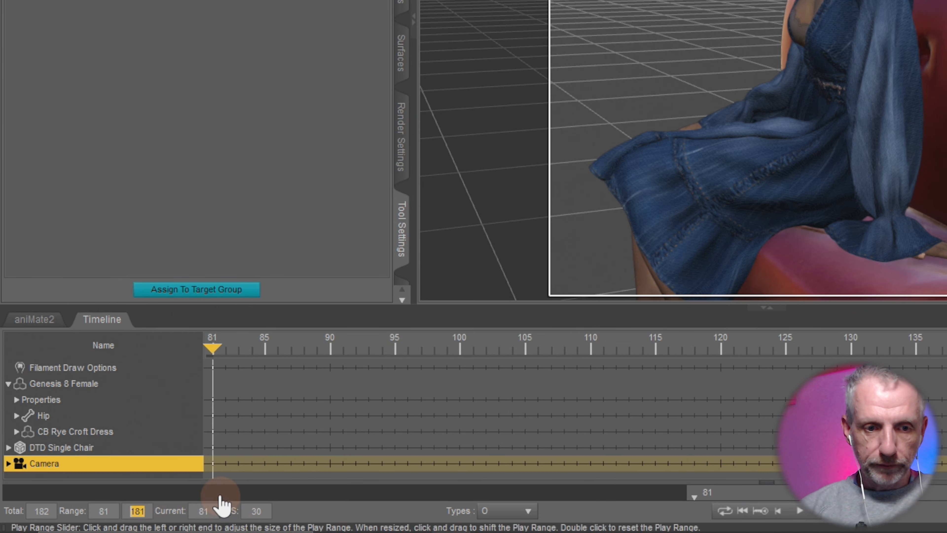
pyautogui.press('BackSpace')
pyautogui.press('BackSpace')
pyautogui.press('BackSpace')
pyautogui.write('120')
pyautogui.press('Return')
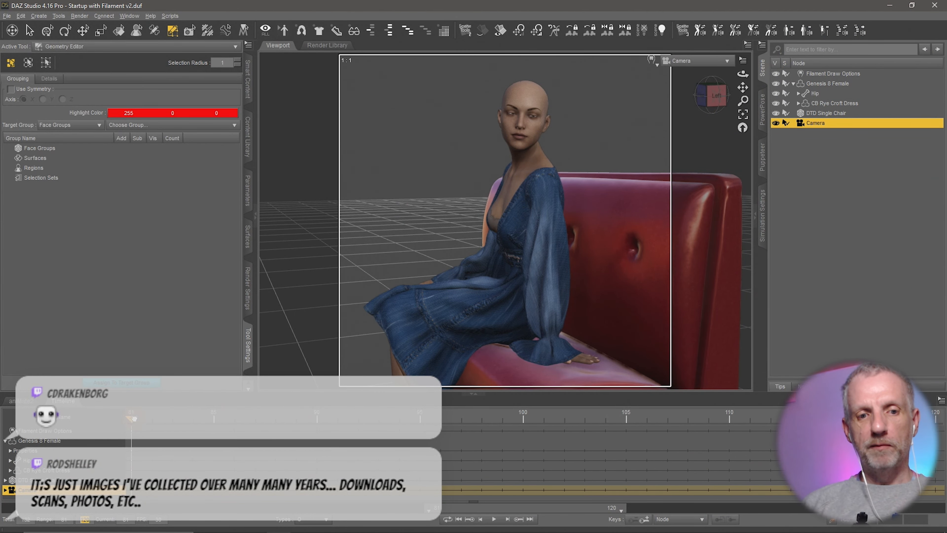
pyautogui.moveTo(134, 418); pyautogui.dragTo(256, 437)
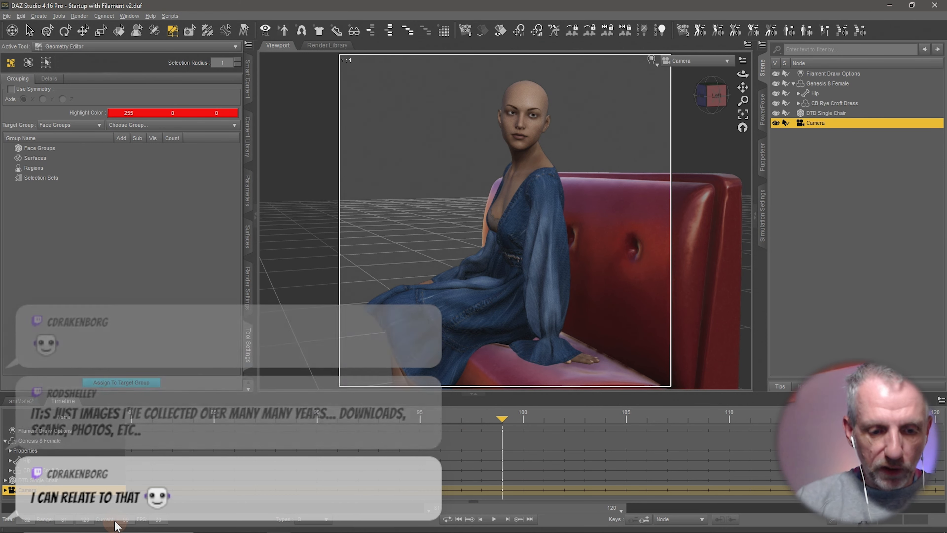
# Set the end of the Timeline play range to frame 100, keeping frame 81 as the start.
pyautogui.press('BackSpace')
pyautogui.press('BackSpace')
pyautogui.press('BackSpace')
pyautogui.write('8')
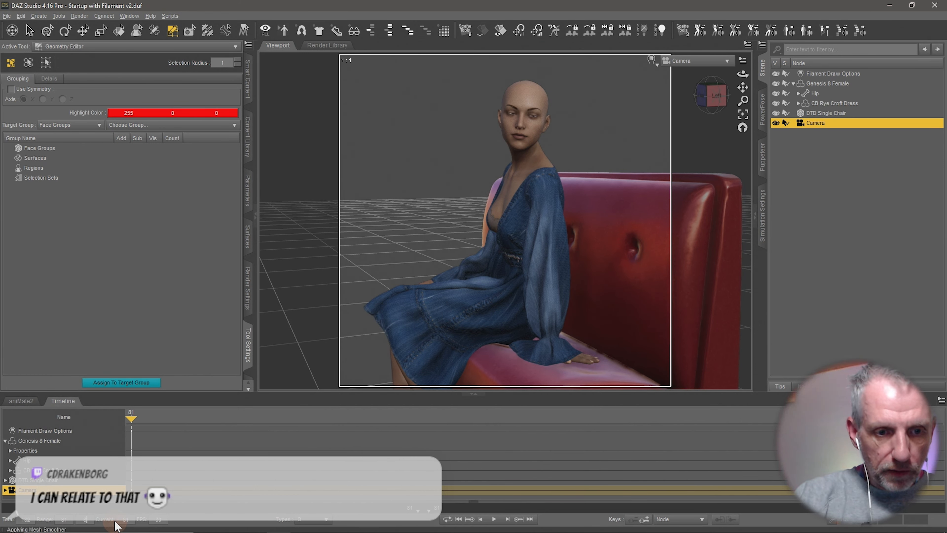
pyautogui.write('0100')
pyautogui.press('Return')
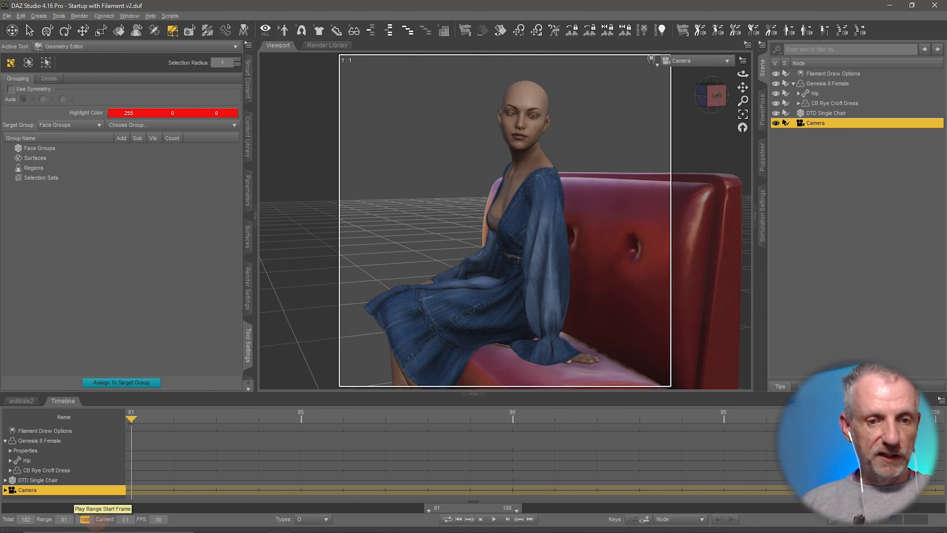
# Scrub through the shortened play range, shift it to frames 73 to 92, and scrub the blink again.
pyautogui.moveTo(473, 515)
pyautogui.mouseDown()
pyautogui.moveTo(376, 516)
pyautogui.moveTo(563, 516)
pyautogui.moveTo(463, 514)
pyautogui.mouseUp()
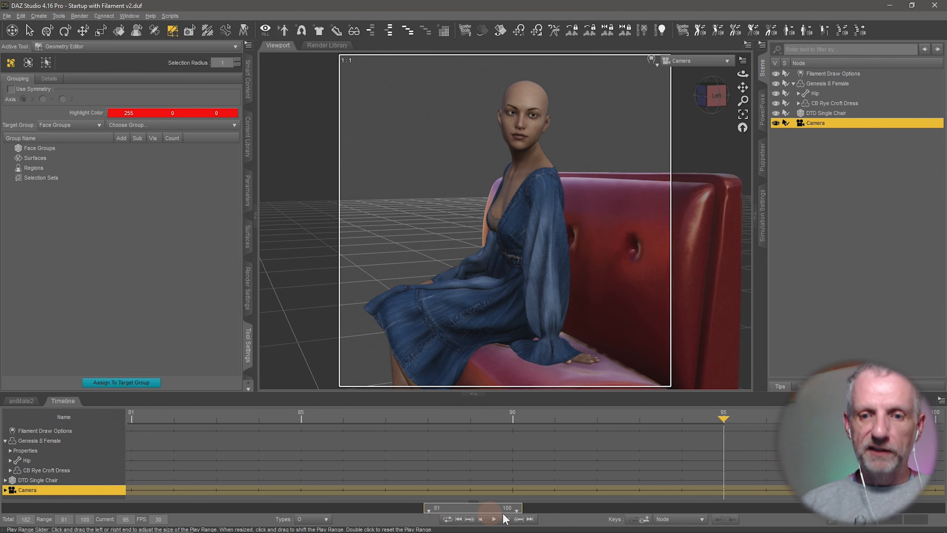
pyautogui.moveTo(729, 416)
pyautogui.mouseDown()
pyautogui.moveTo(12, 397)
pyautogui.moveTo(192, 404)
pyautogui.moveTo(37, 401)
pyautogui.mouseUp()
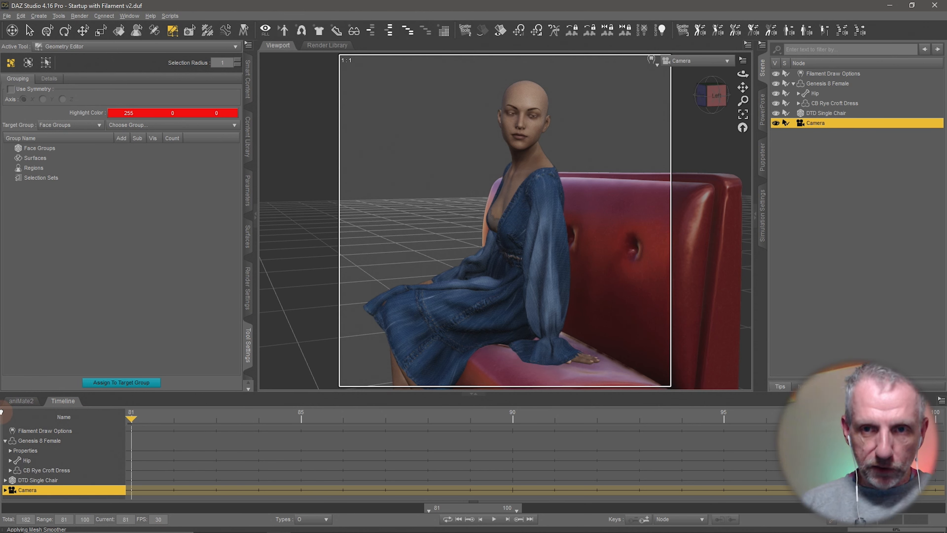
pyautogui.moveTo(491, 514); pyautogui.dragTo(449, 513)
pyautogui.moveTo(470, 418)
pyautogui.mouseDown()
pyautogui.moveTo(270, 421)
pyautogui.moveTo(484, 425)
pyautogui.moveTo(370, 433)
pyautogui.moveTo(640, 447)
pyautogui.moveTo(851, 448)
pyautogui.moveTo(596, 440)
pyautogui.mouseUp()
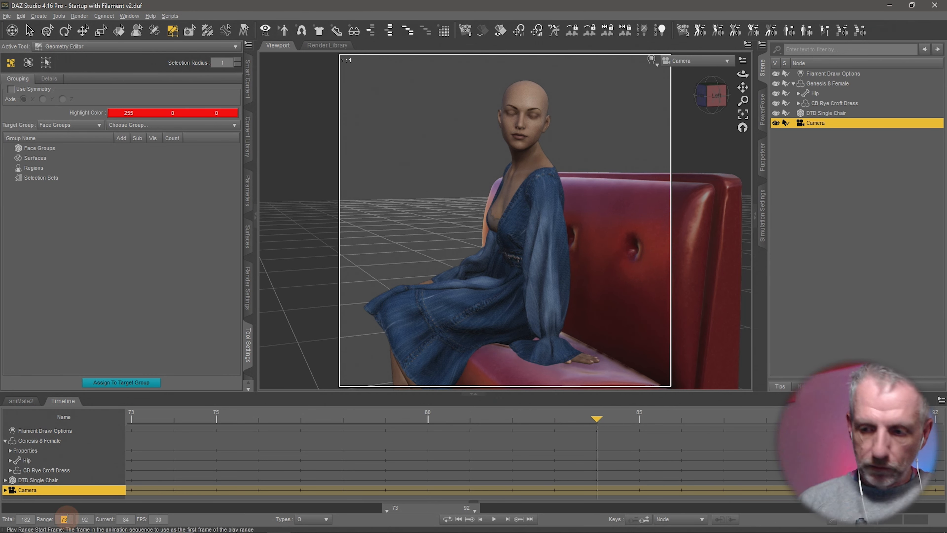
# Set the Timeline play range to start at frame 80 and end at frame 100.
pyautogui.write('80')
pyautogui.press('Return')
pyautogui.write('181')
pyautogui.press('Return')
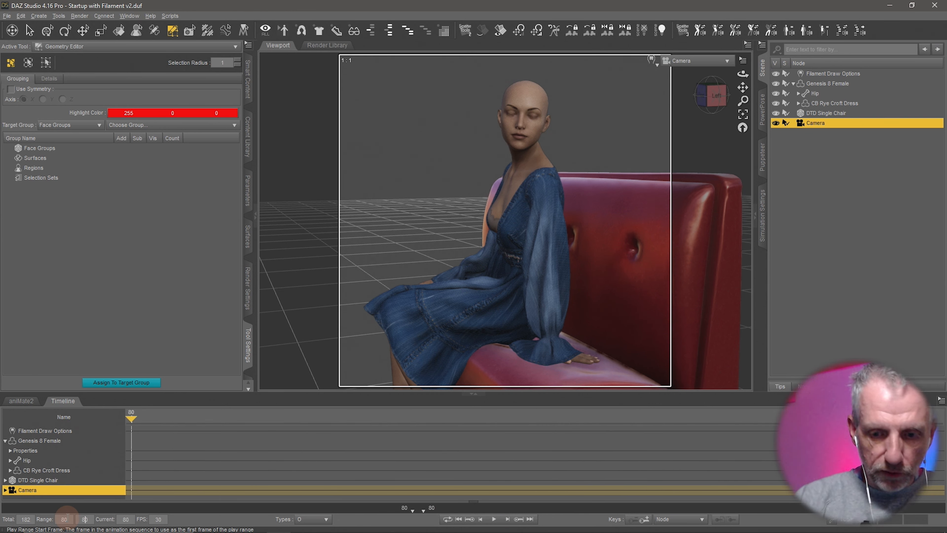
pyautogui.press('BackSpace')
pyautogui.press('BackSpace')
pyautogui.press('BackSpace')
pyautogui.write('80')
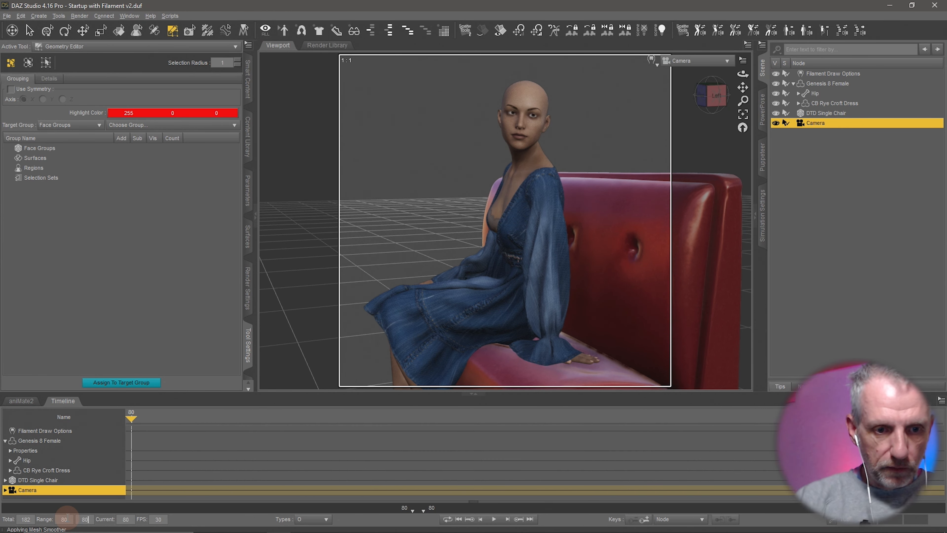
pyautogui.write('00')
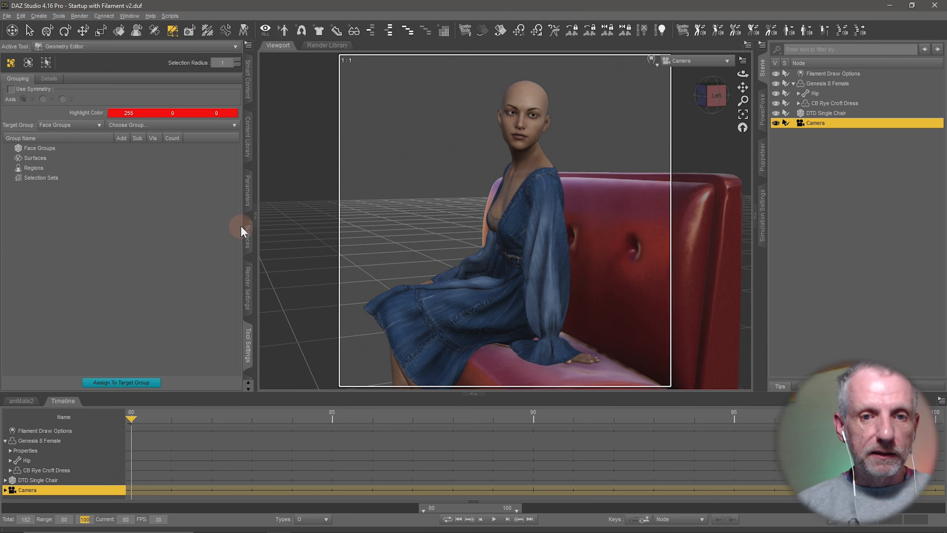
# In the general render settings, set the render type to Image Series and the pixel size to 800 by 800.
pyautogui.click(247, 288)
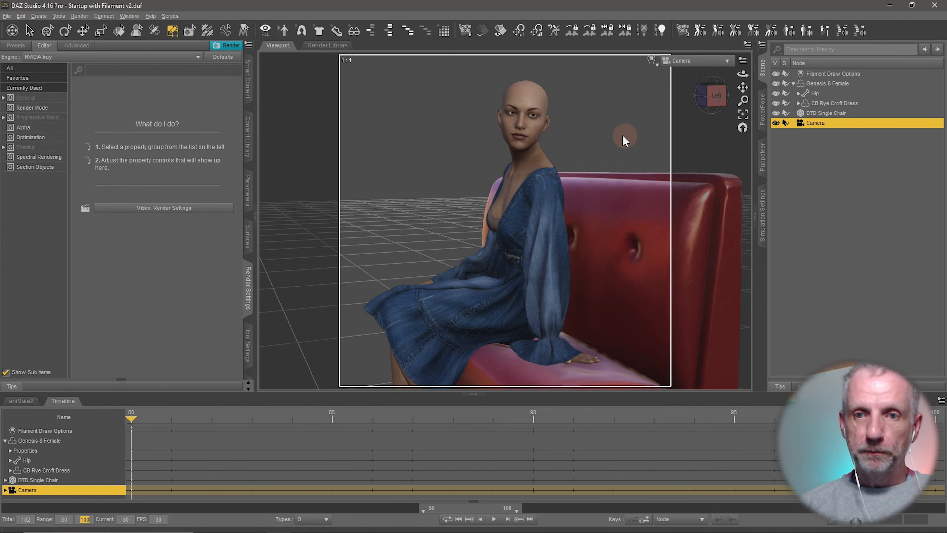
pyautogui.click(49, 98)
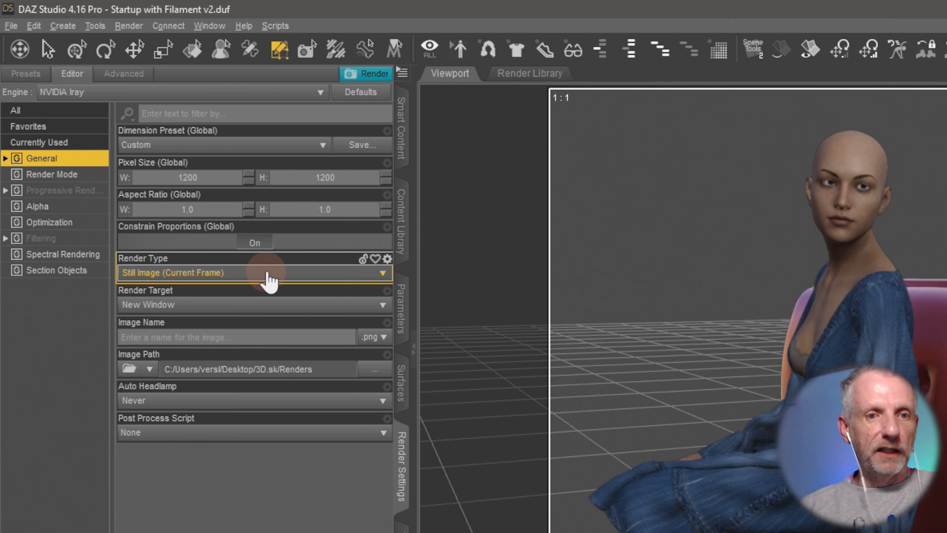
pyautogui.click(268, 279)
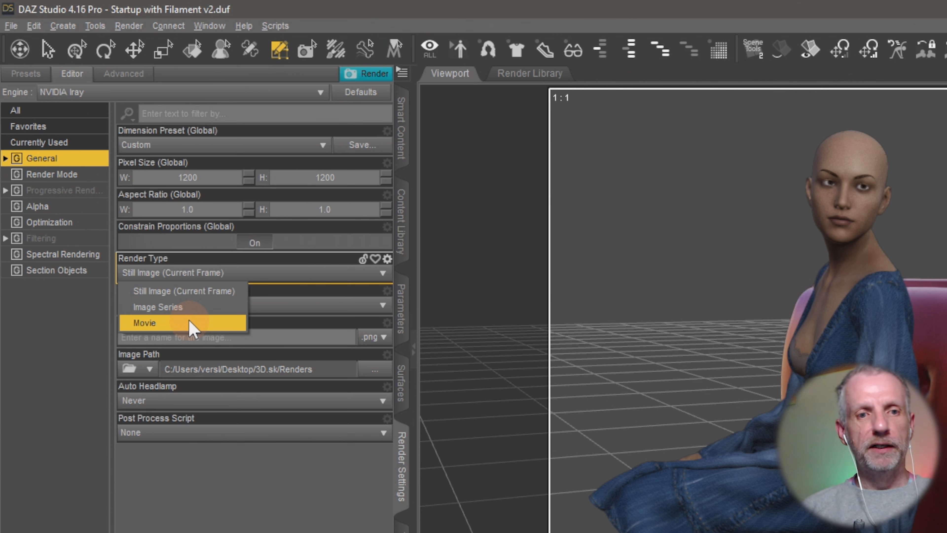
pyautogui.click(203, 309)
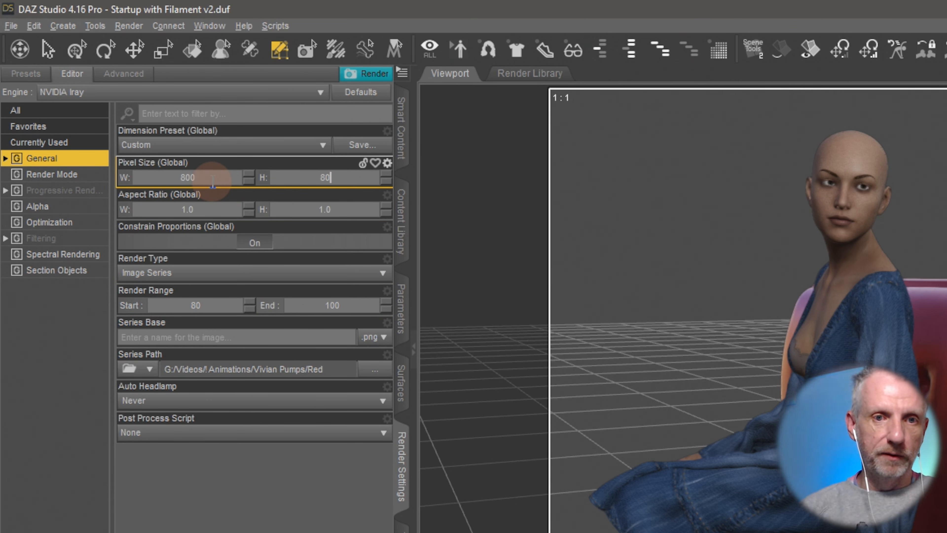
pyautogui.write('0')
pyautogui.press('Return')
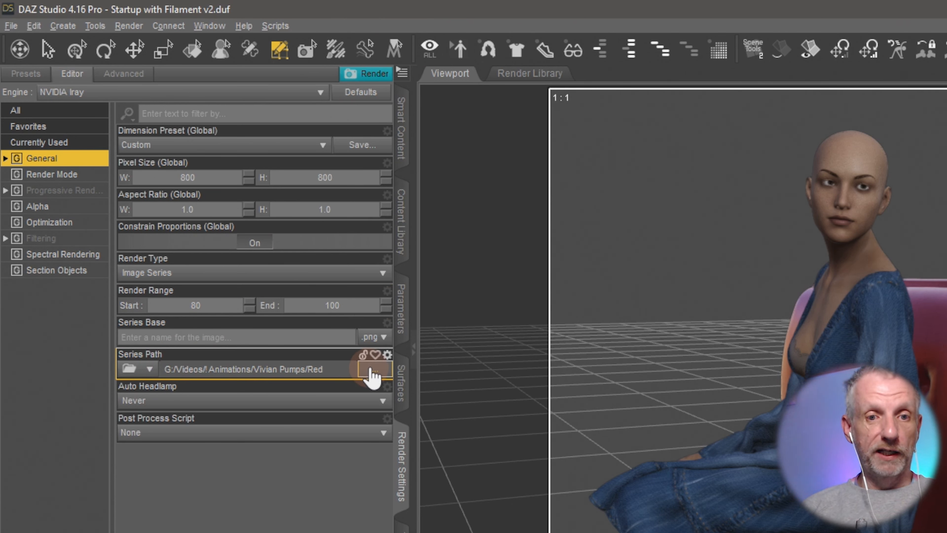
# Browse for the series path and create a folder named Animation Test on the Desktop.
pyautogui.click(373, 369)
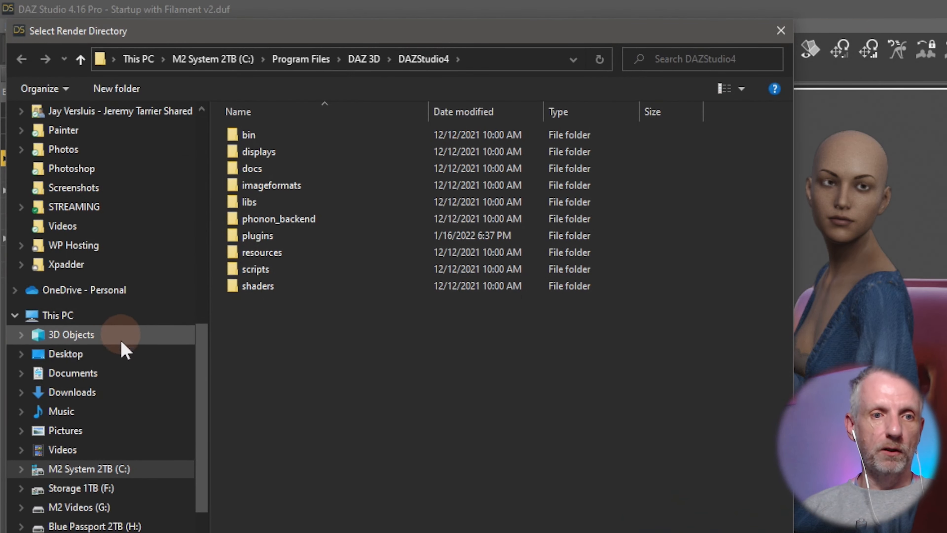
pyautogui.click(106, 357)
pyautogui.rightClick(332, 389)
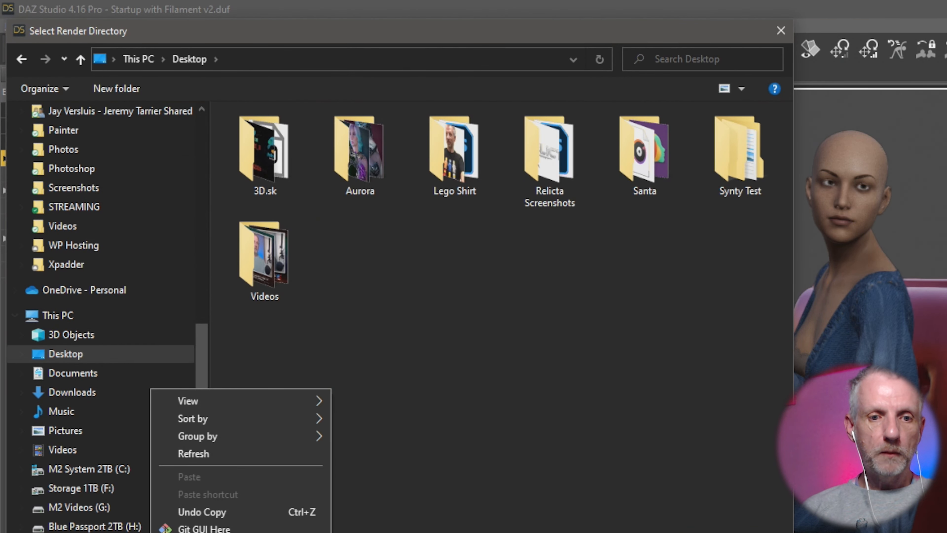
pyautogui.click(358, 532)
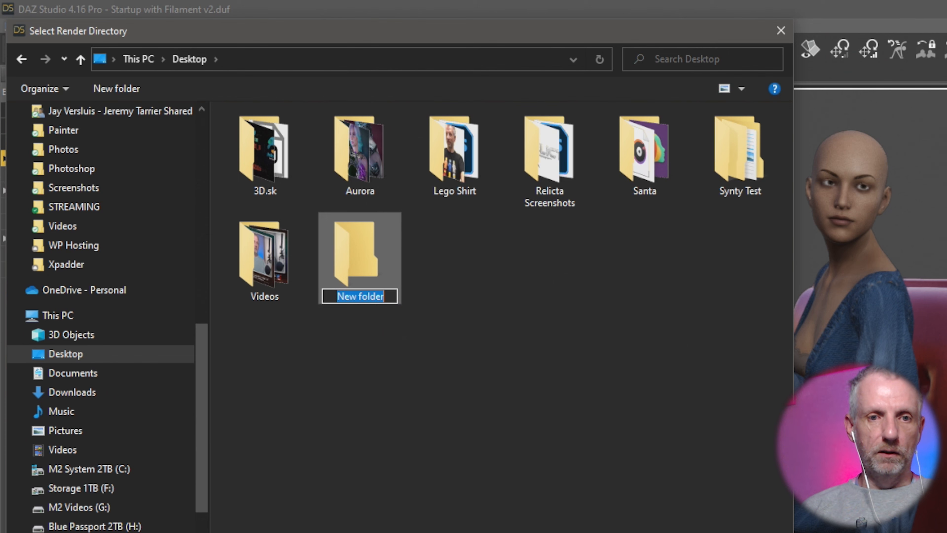
pyautogui.write('Animation Test')
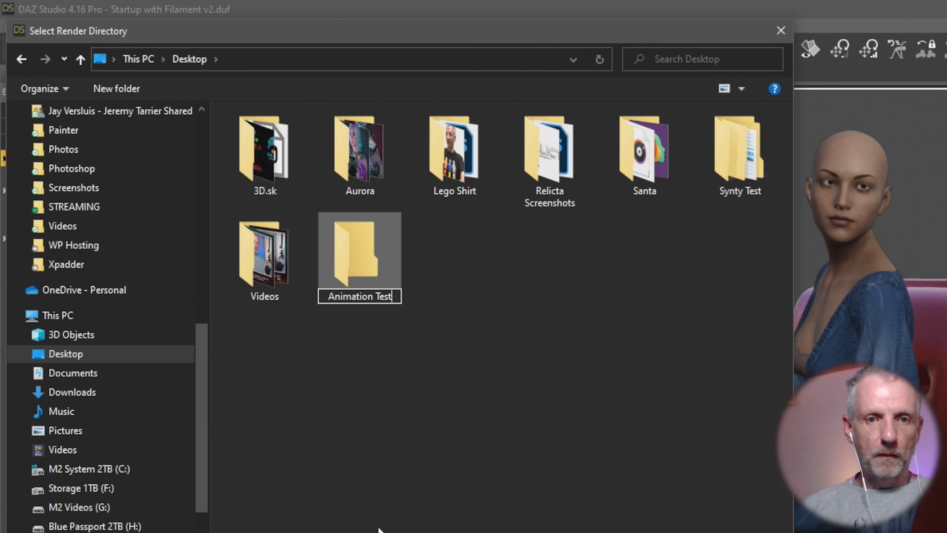
pyautogui.press('Return')
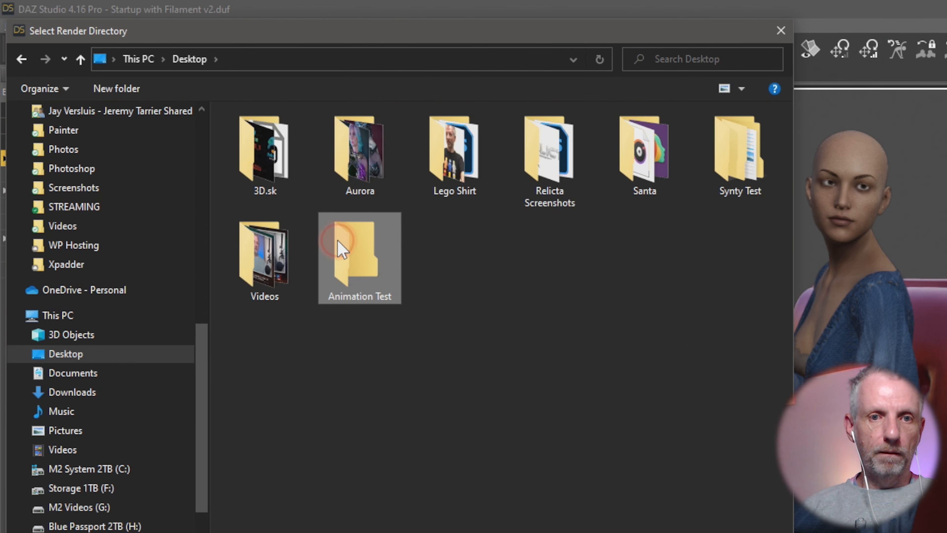
# Create a v1 subfolder inside Animation Test and choose it as the render series path.
pyautogui.doubleClick(337, 240)
pyautogui.rightClick(304, 223)
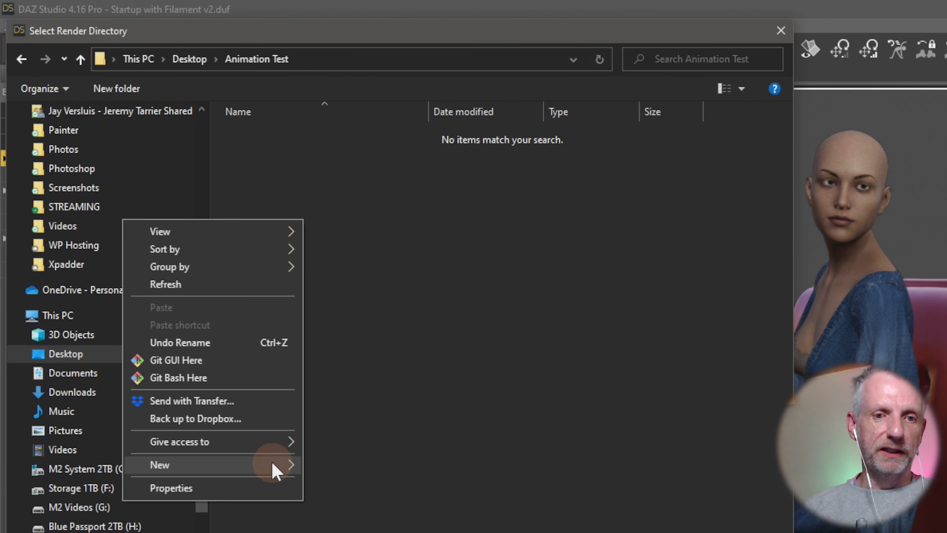
pyautogui.moveTo(275, 466)
pyautogui.click(377, 467)
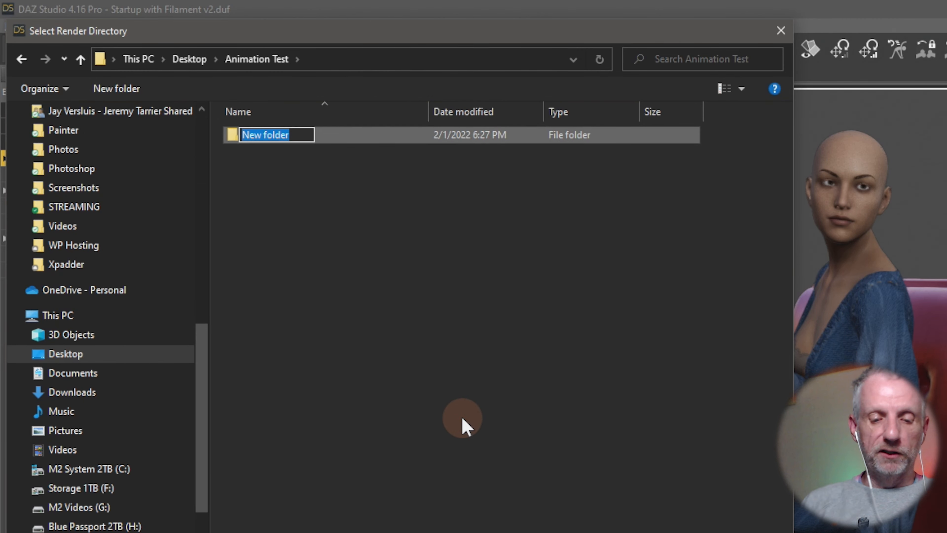
pyautogui.write('v1')
pyautogui.press('Return')
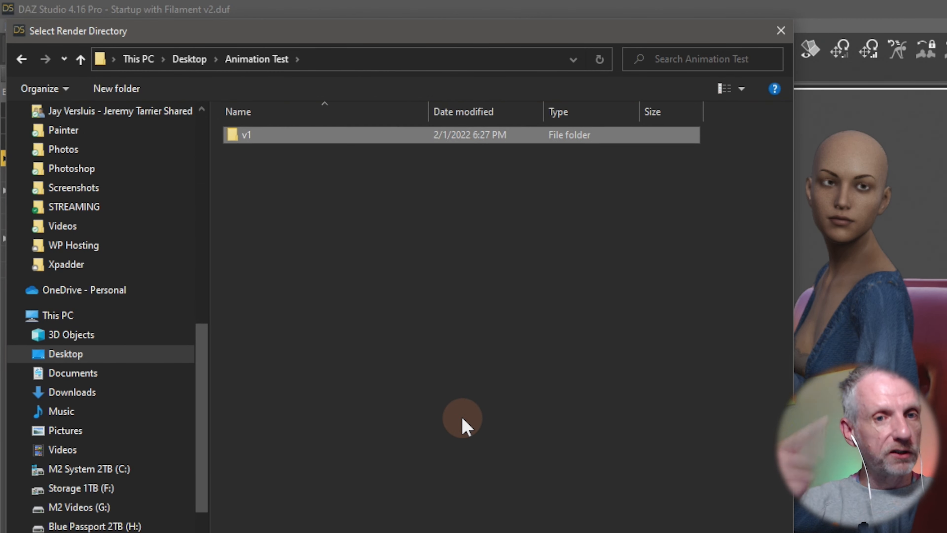
pyautogui.doubleClick(268, 139)
pyautogui.click(660, 532)
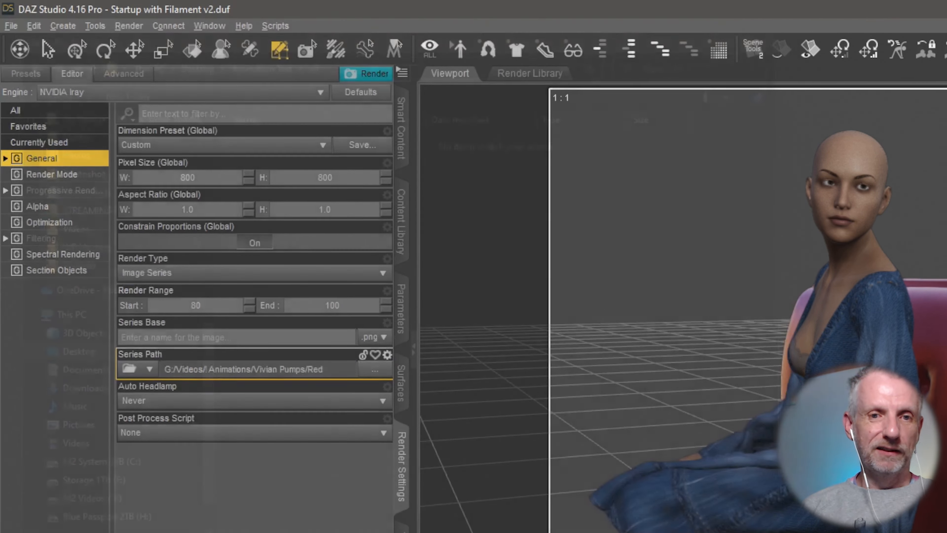
# Name the series base "Diner v1-" and switch the render engine from NVIDIA Iray to Viewport.
pyautogui.click(202, 336)
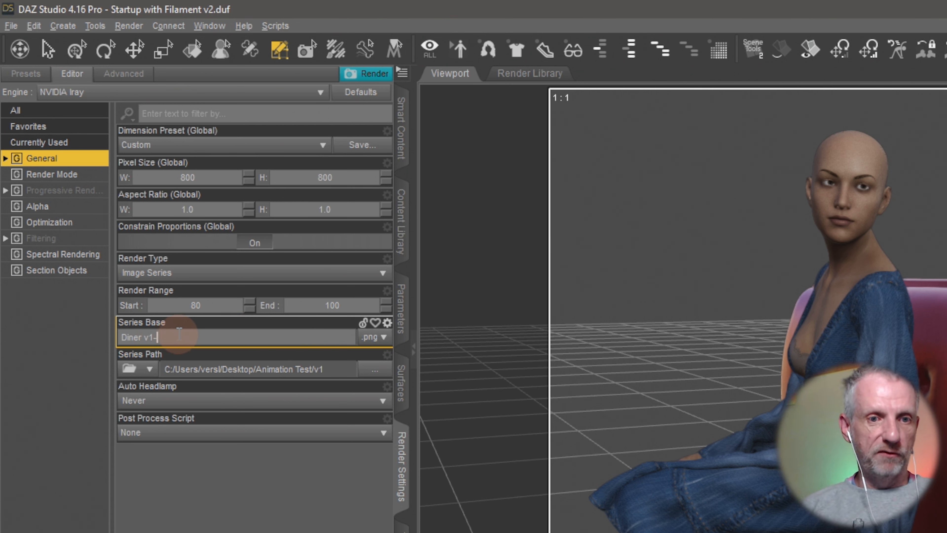
pyautogui.moveTo(180, 330); pyautogui.dragTo(96, 327)
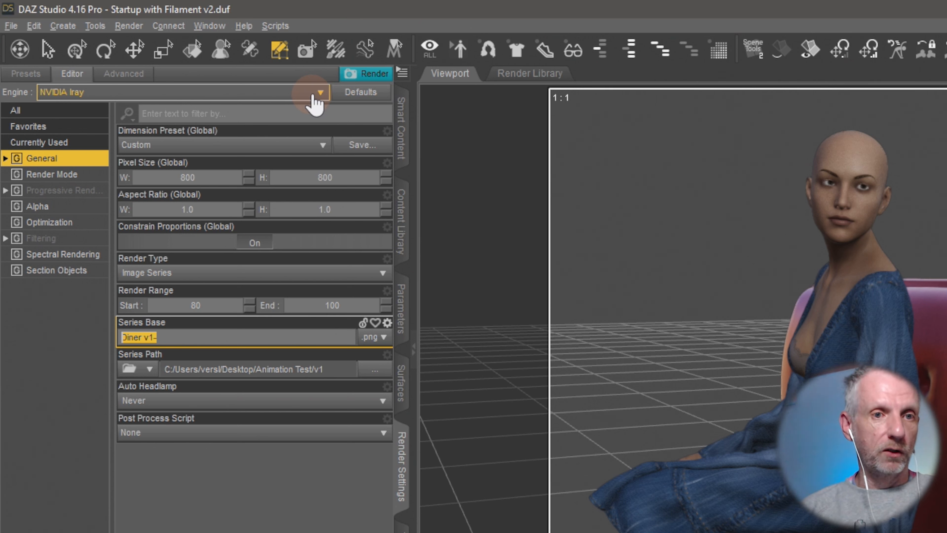
pyautogui.click(315, 97)
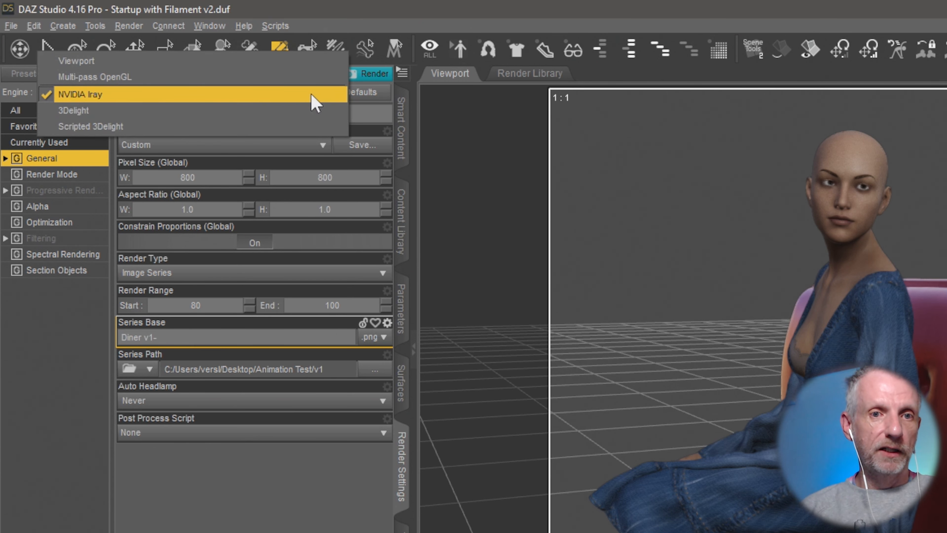
pyautogui.click(309, 67)
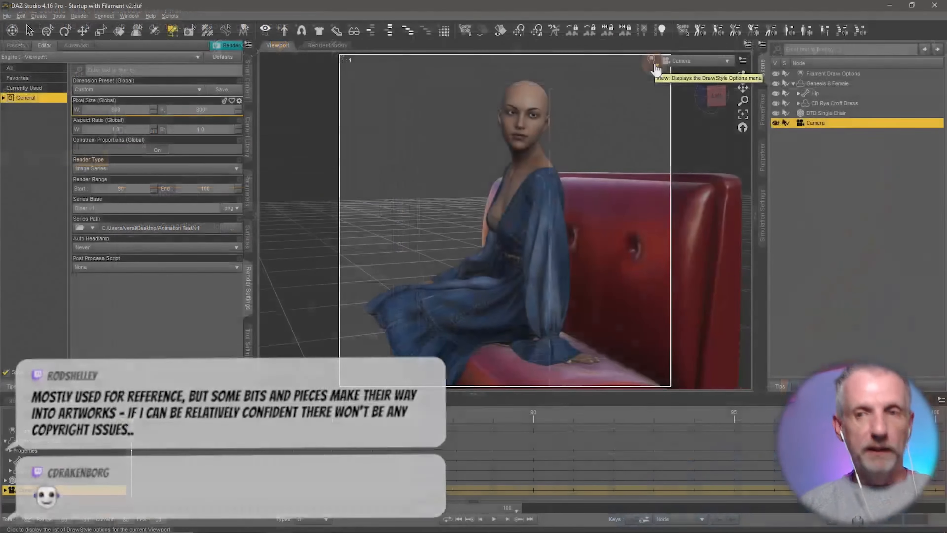
# Choose the Filament (PBR) draw style for the viewport and start rendering the image series.
pyautogui.click(652, 61)
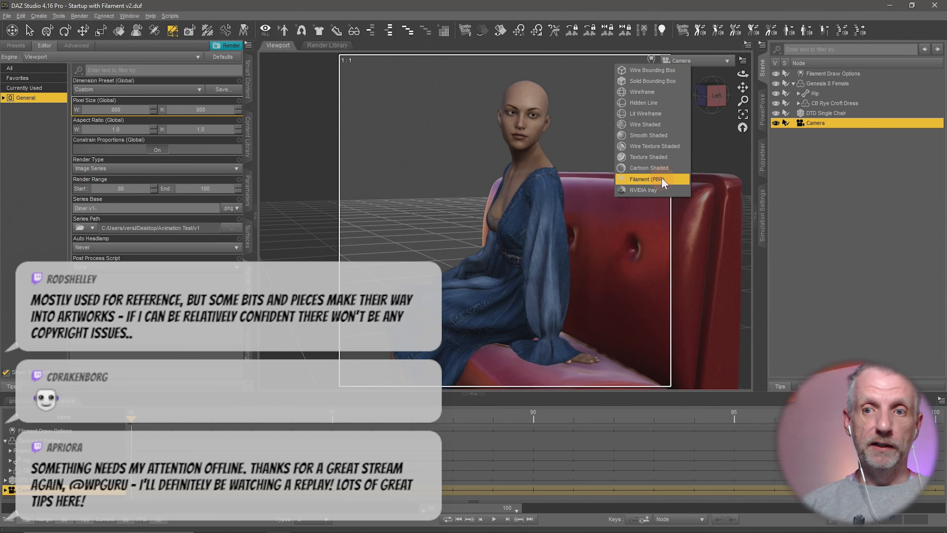
pyautogui.click(661, 179)
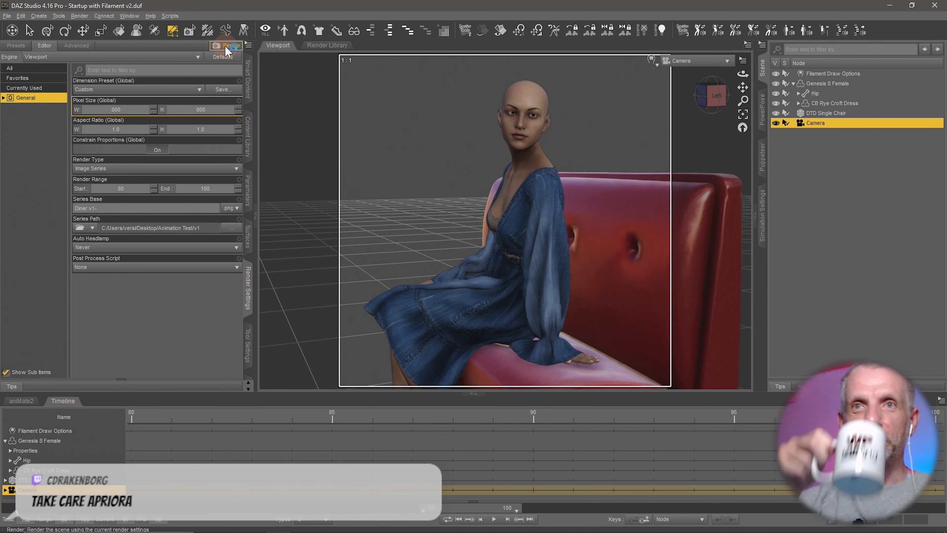
pyautogui.click(225, 46)
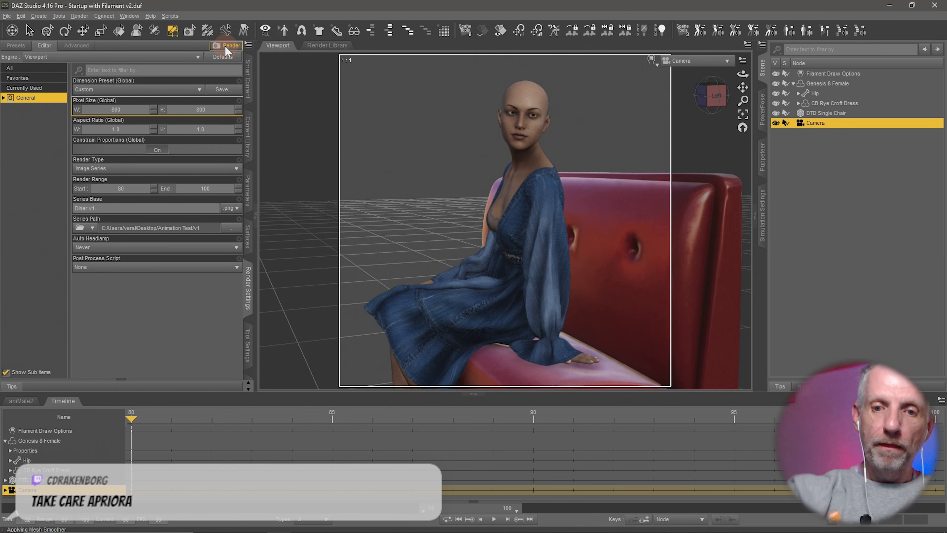
# Switch to File Explorer and open the v1 subfolder of Animation Test on the Desktop.
pyautogui.press('super')
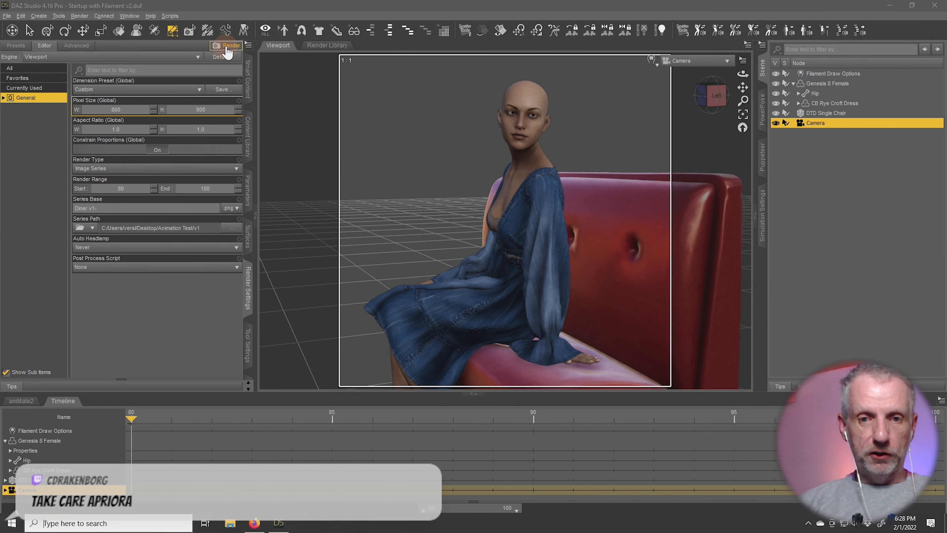
pyautogui.click(230, 523)
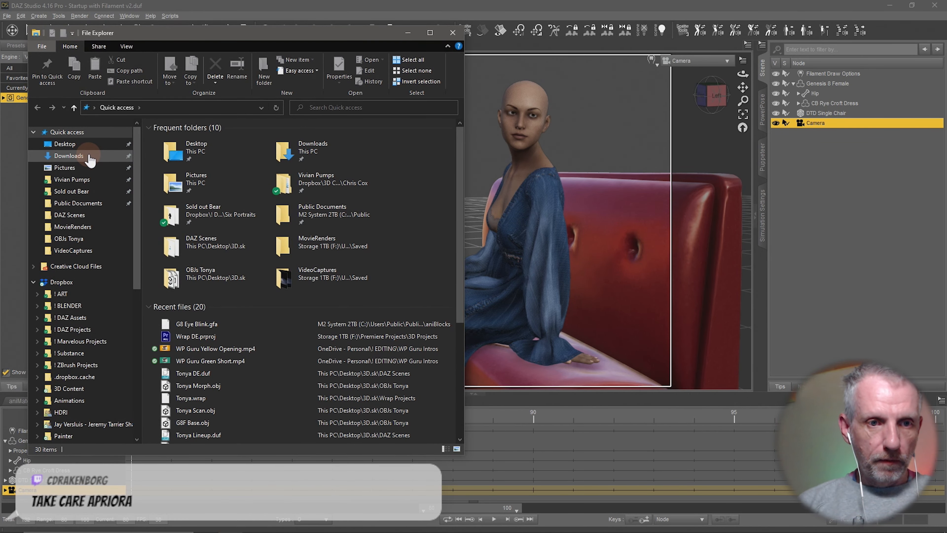
pyautogui.click(76, 144)
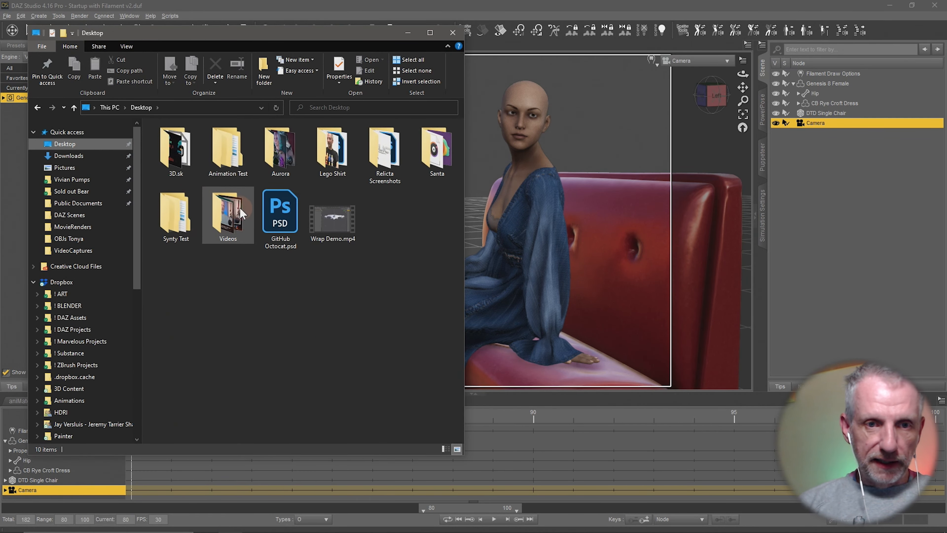
pyautogui.doubleClick(227, 149)
pyautogui.click(163, 141)
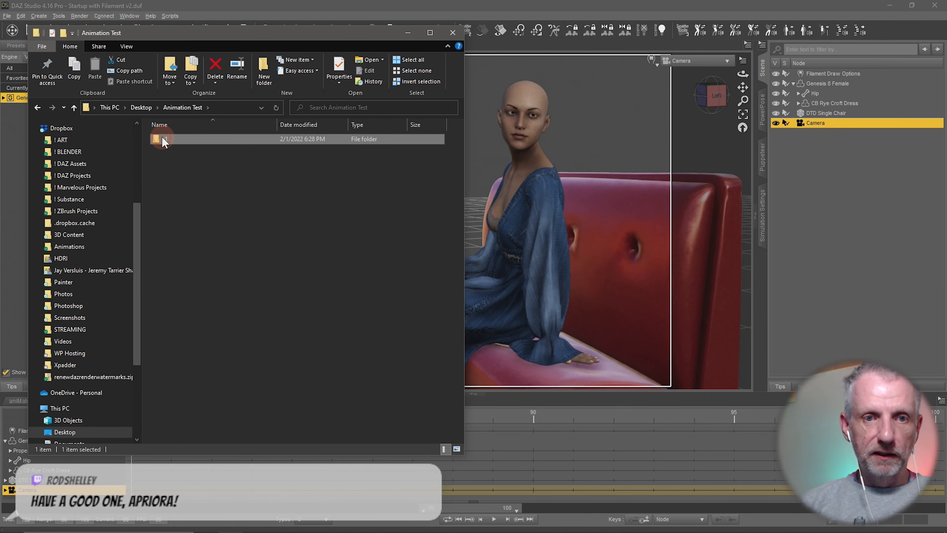
pyautogui.doubleClick(163, 141)
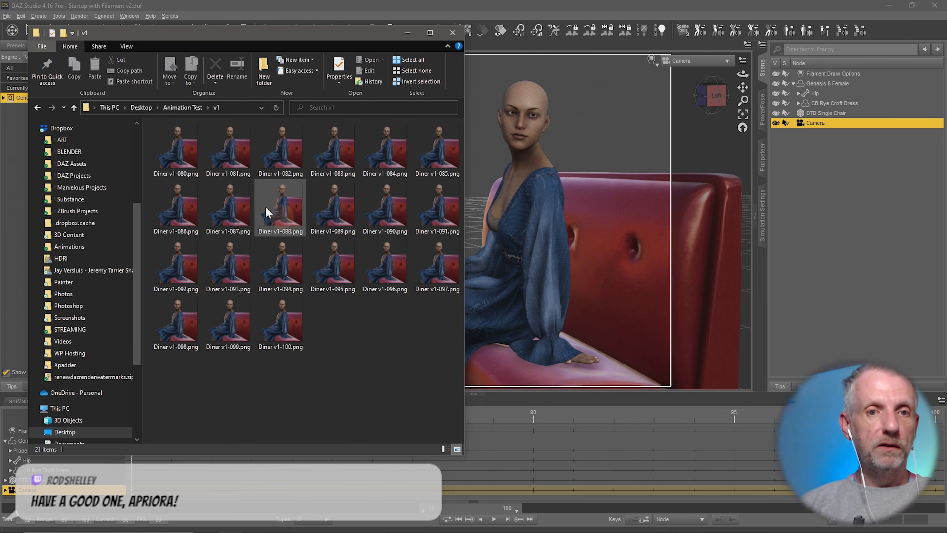
# View the rendered frames one after another from Diner v1-080.png in the image viewer, and close it.
pyautogui.click(179, 157)
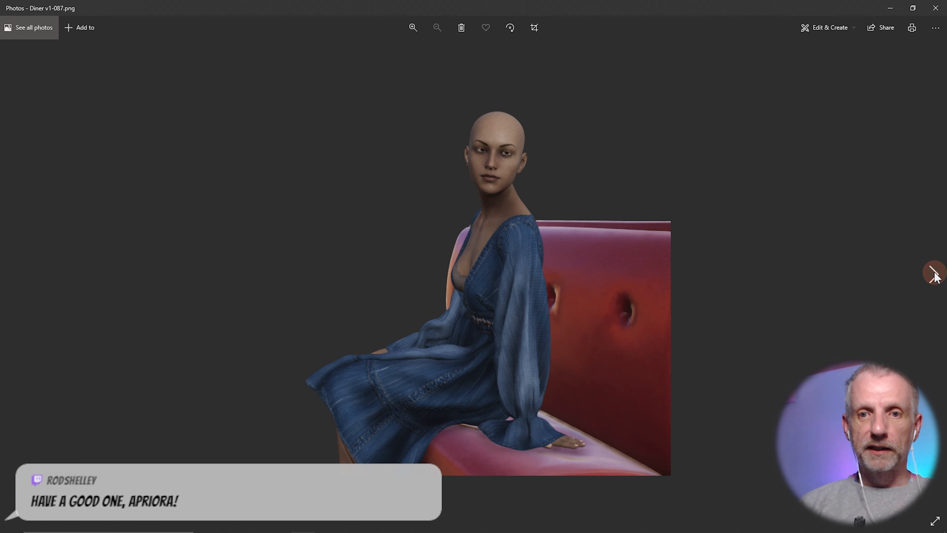
pyautogui.click(935, 276)
pyautogui.click(935, 276)
pyautogui.click(935, 276)
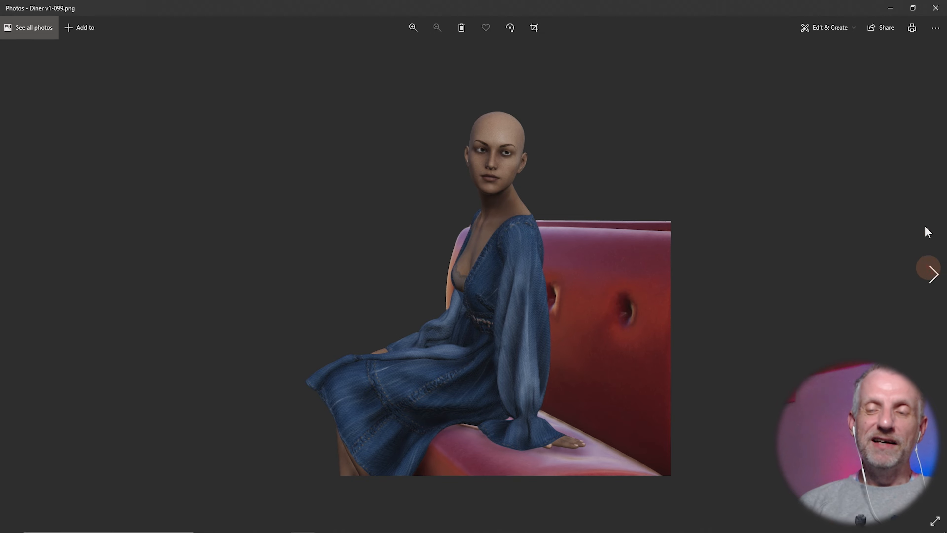
pyautogui.click(935, 8)
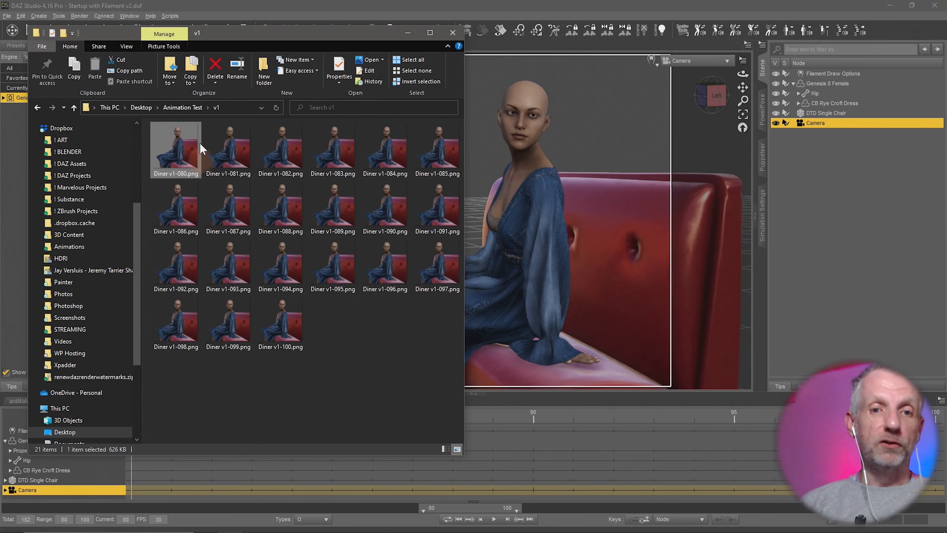
# Launch Adobe Photoshop.
pyautogui.moveTo(74, 527)
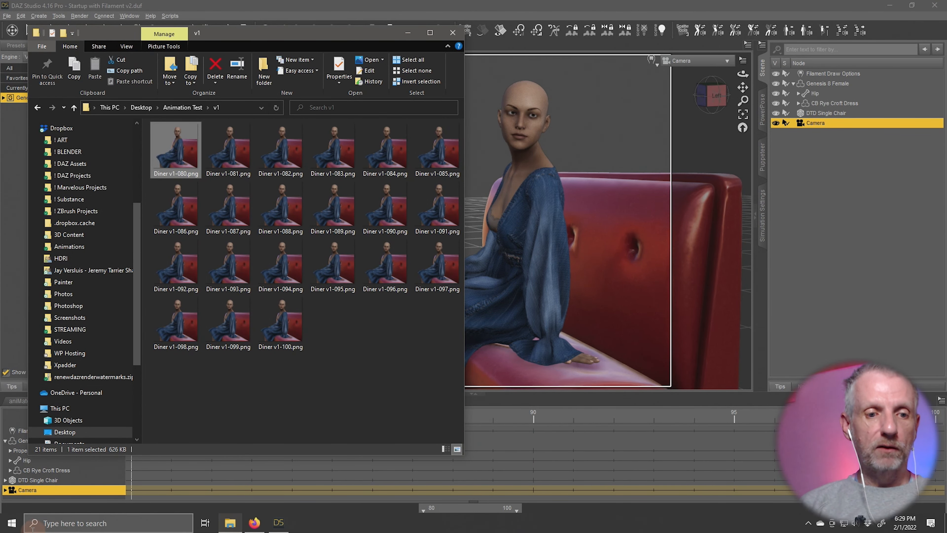
pyautogui.click(12, 522)
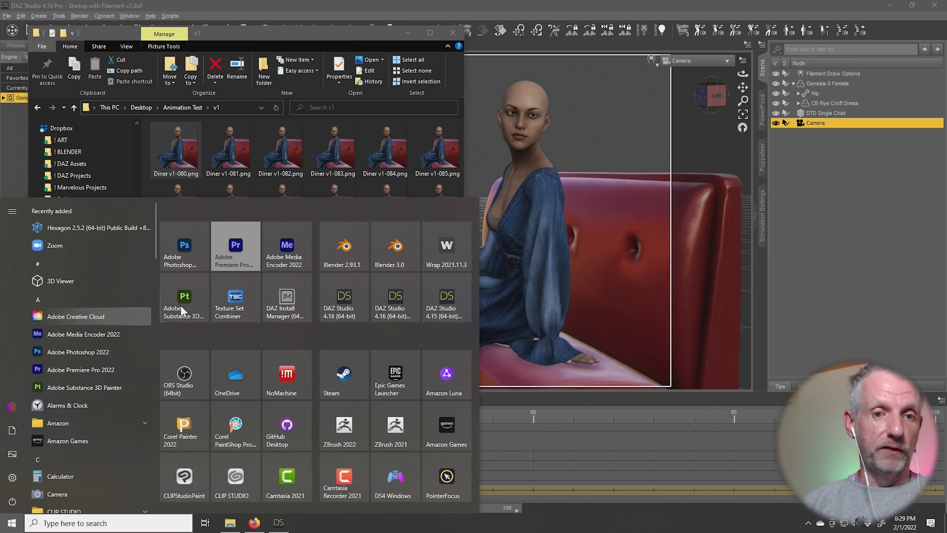
pyautogui.click(189, 253)
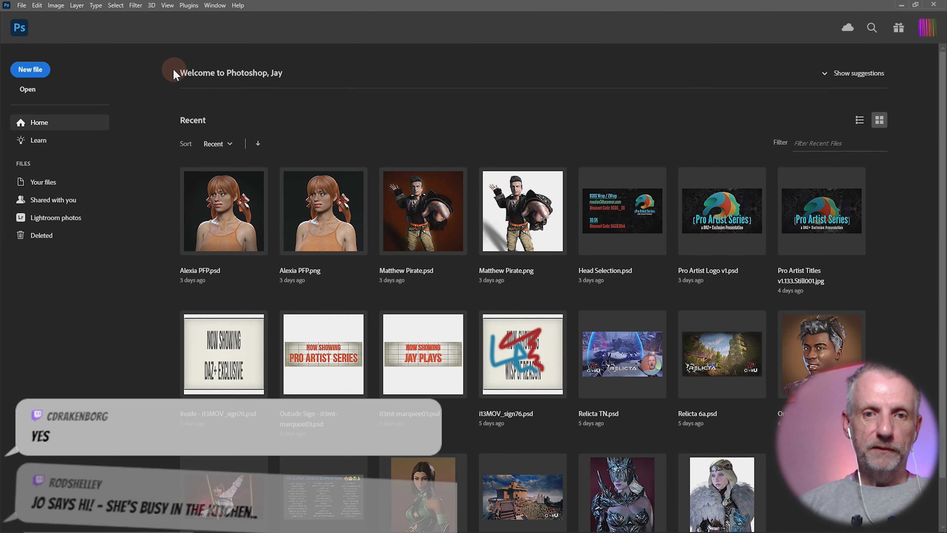
# Open Diner v1-080.png from Desktop > Animation Test > v1 as an image sequence.
pyautogui.click(24, 5)
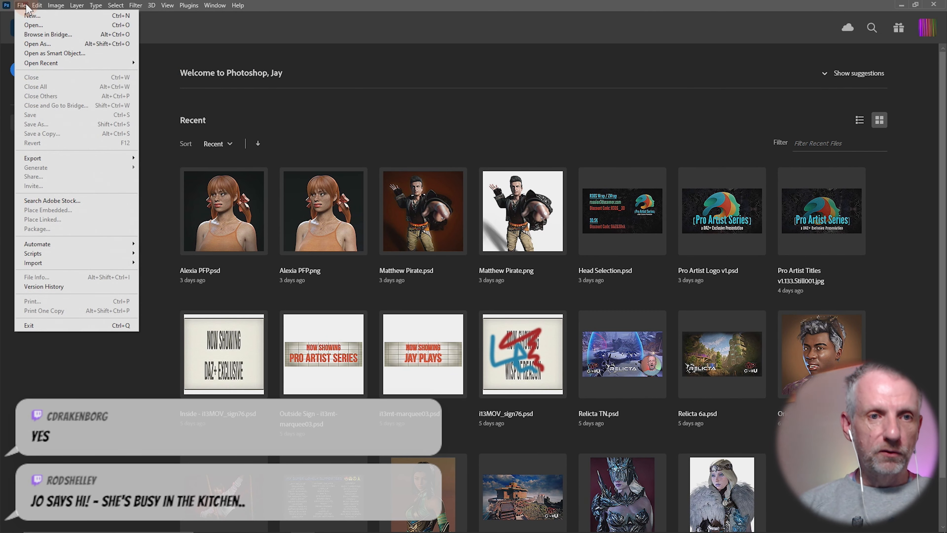
pyautogui.click(33, 26)
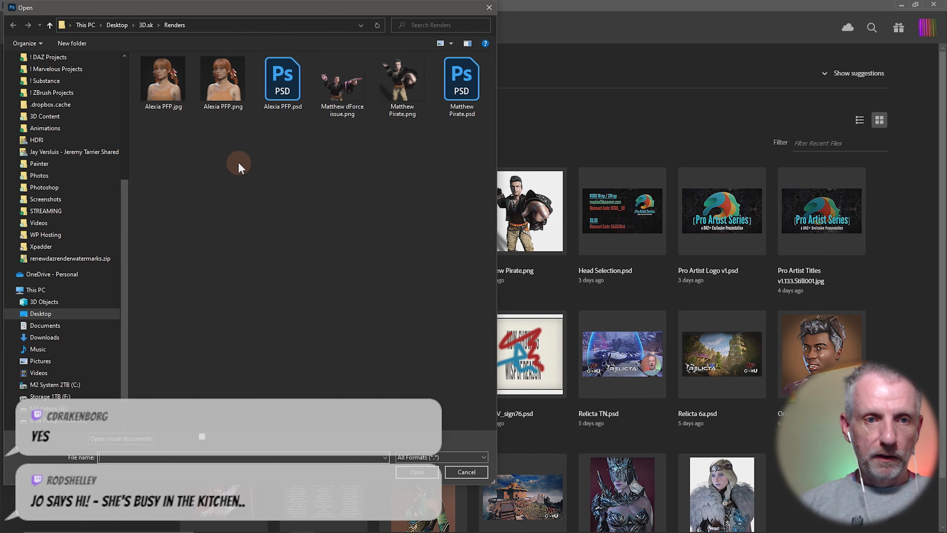
pyautogui.click(53, 314)
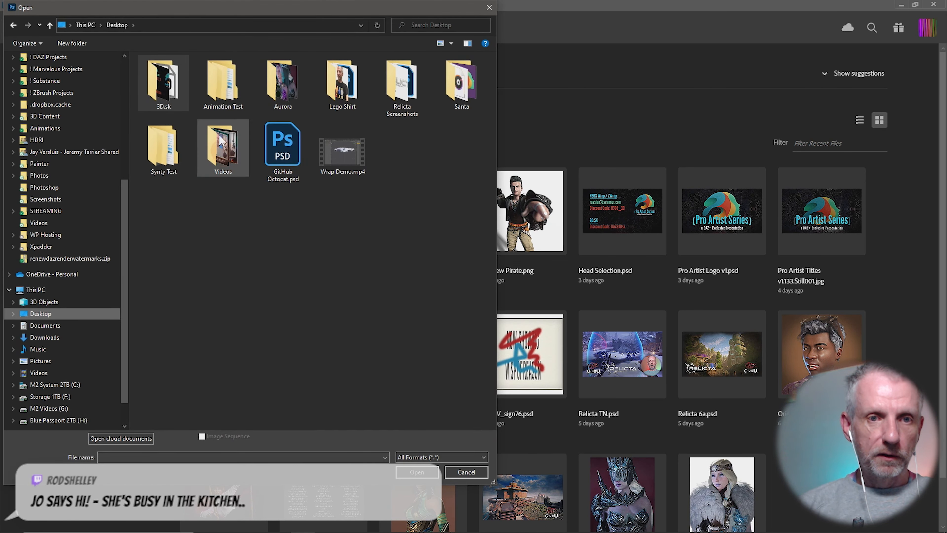
pyautogui.doubleClick(238, 83)
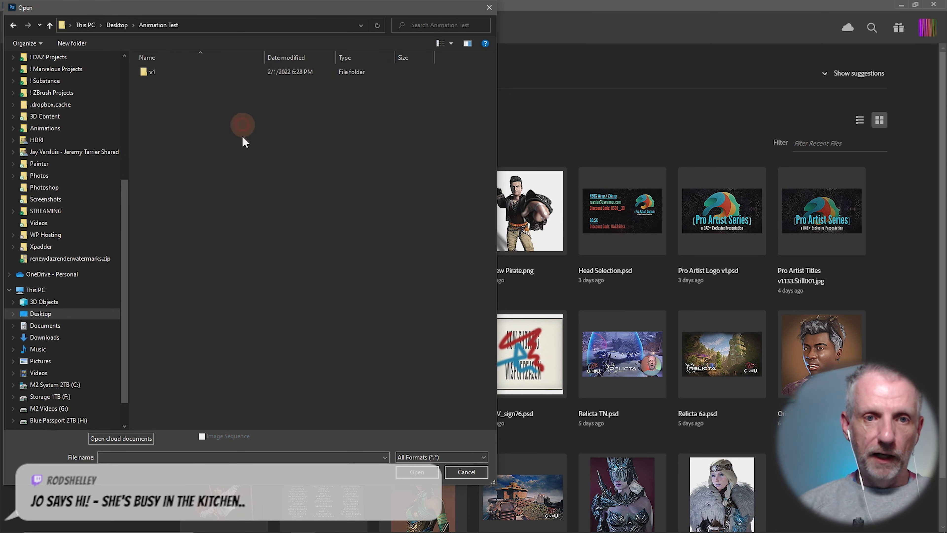
pyautogui.doubleClick(170, 74)
pyautogui.click(173, 83)
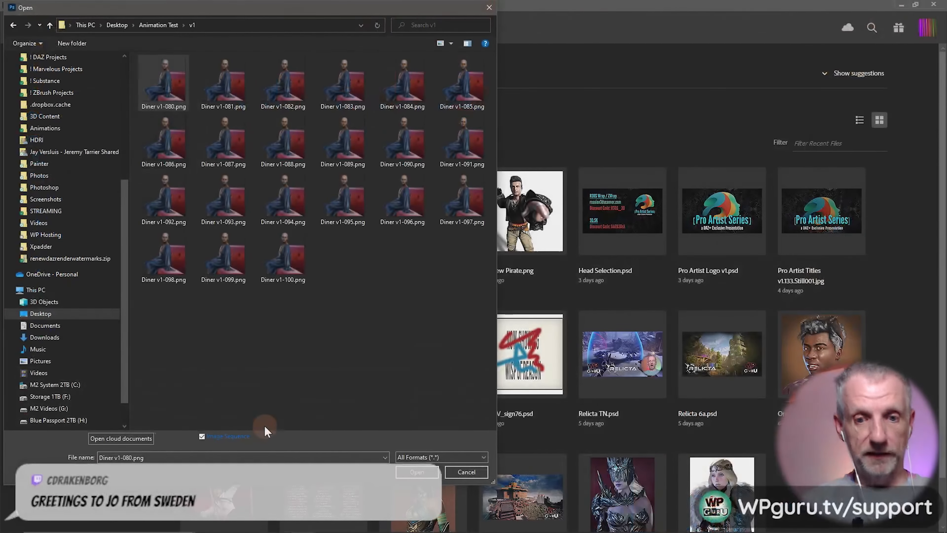
pyautogui.click(425, 475)
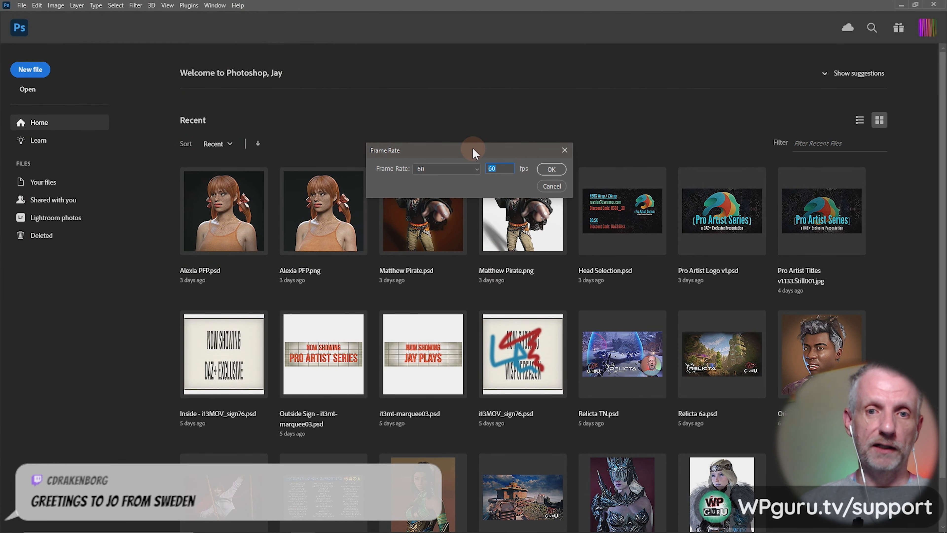
# Set the image sequence's frame rate to 30 fps and confirm the import.
pyautogui.moveTo(470, 150); pyautogui.dragTo(379, 136)
pyautogui.click(383, 154)
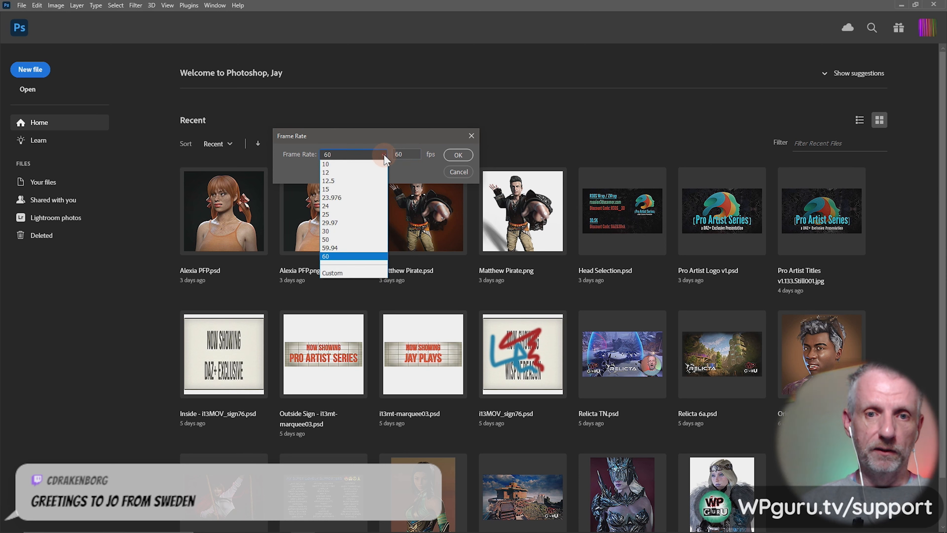
pyautogui.click(364, 231)
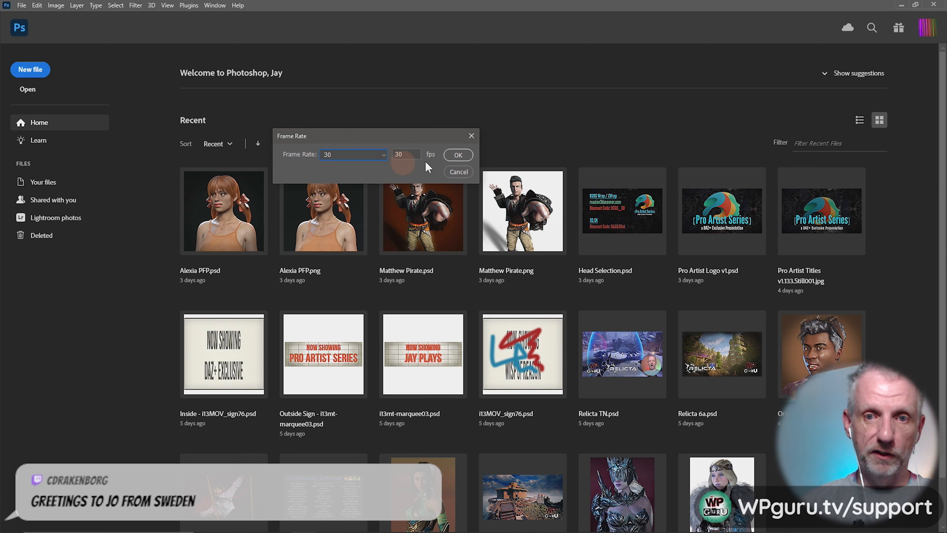
pyautogui.click(459, 154)
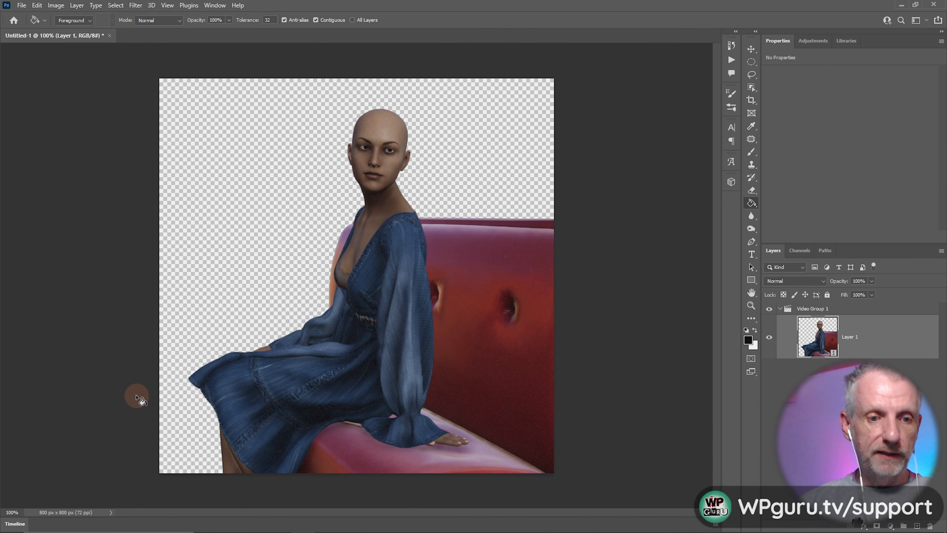
# Expand the Timeline without rendering a video, and play the imported sequence through to its last frame.
pyautogui.click(17, 525)
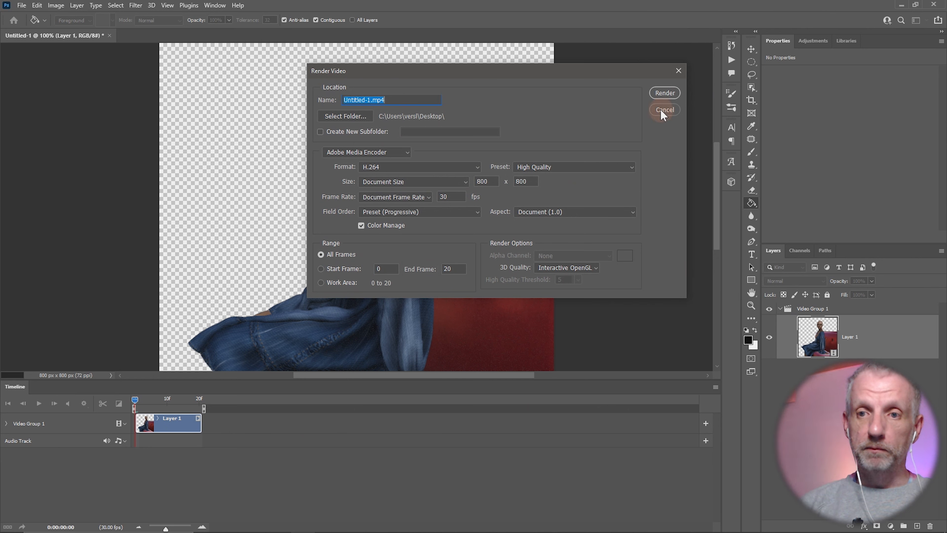
pyautogui.click(664, 110)
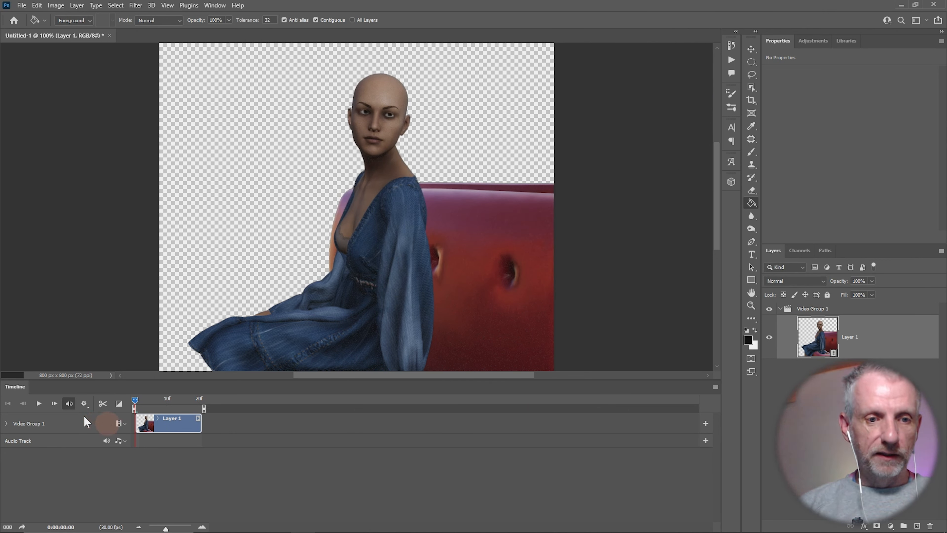
pyautogui.click(37, 404)
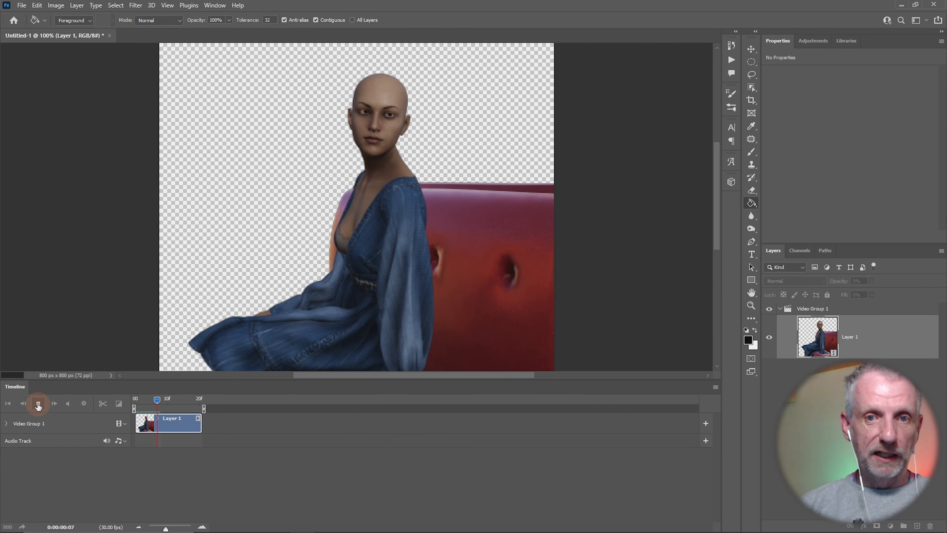
pyautogui.click(38, 404)
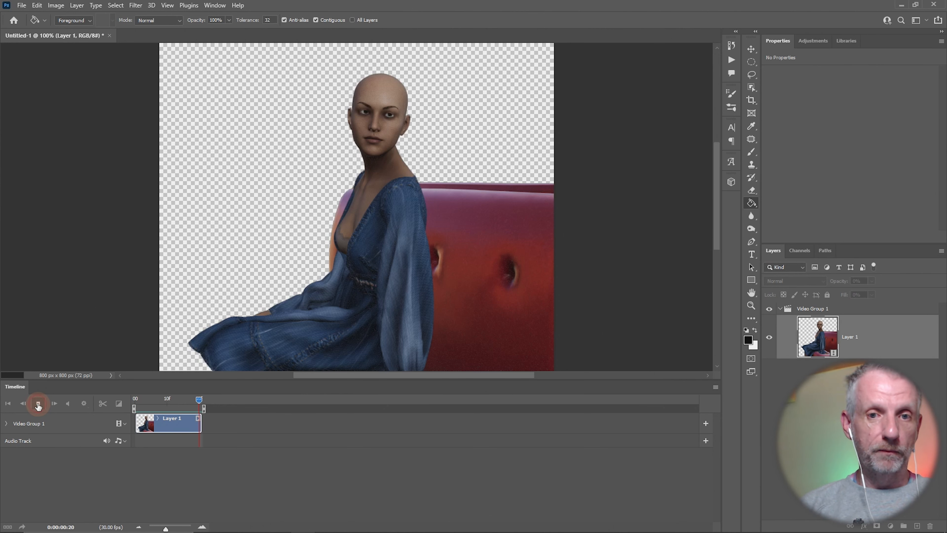
pyautogui.click(38, 404)
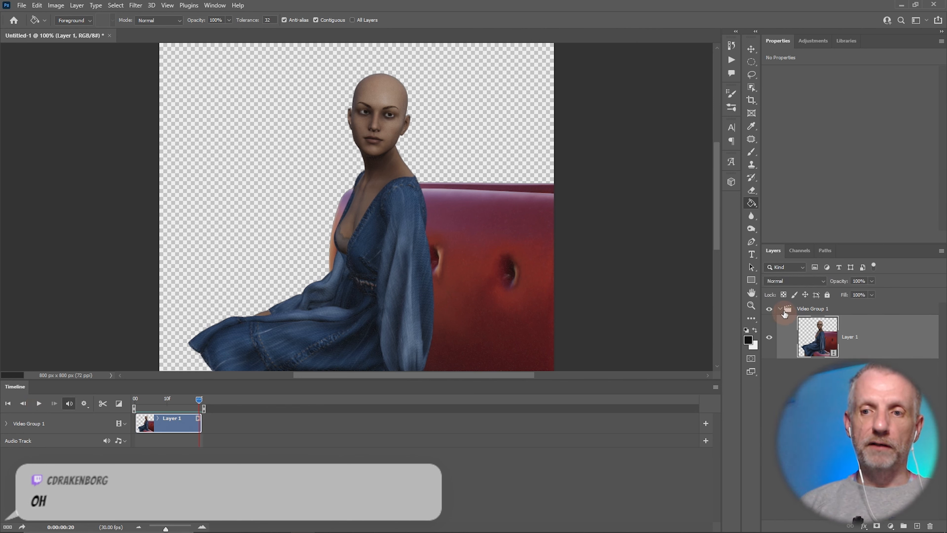
# Collapse Video Group 1, add a dark reddish-brown (#432121) solid color fill layer, and place it beneath the group.
pyautogui.click(780, 309)
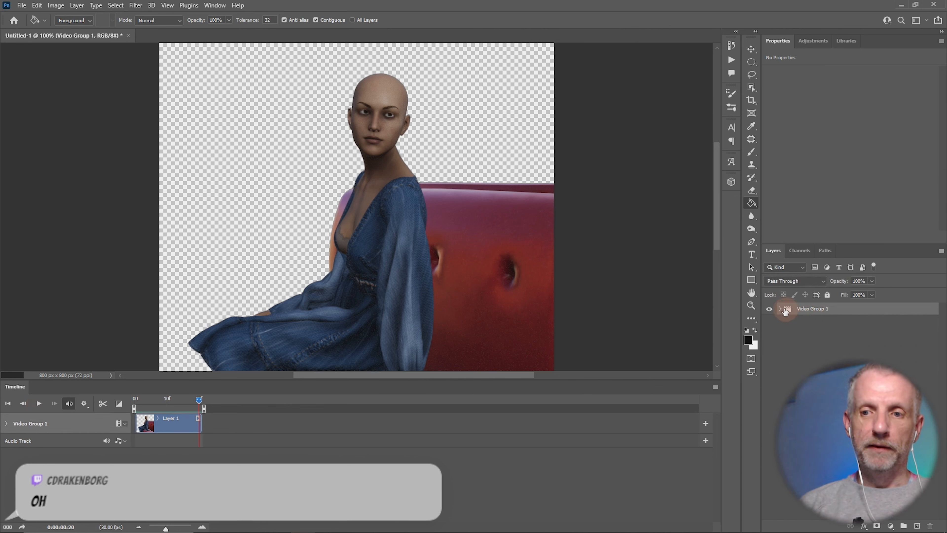
pyautogui.click(781, 309)
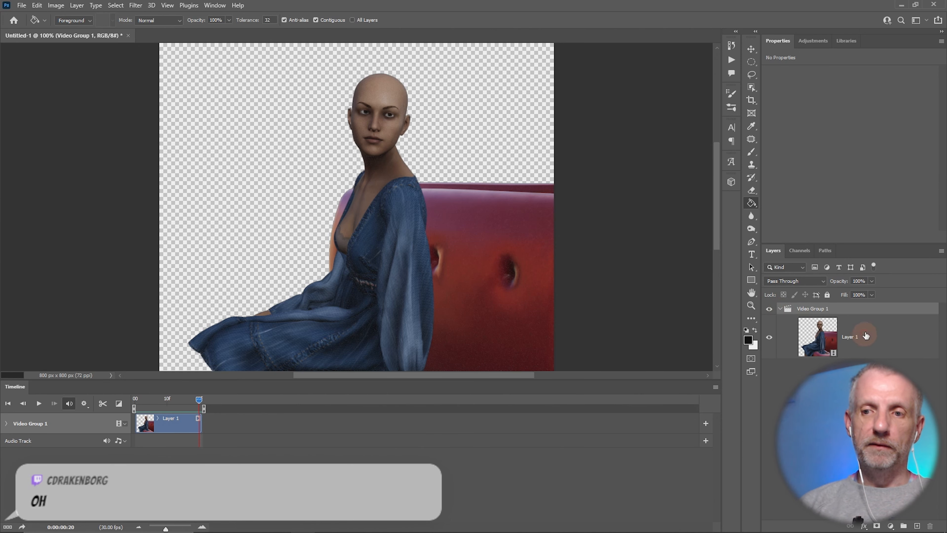
pyautogui.click(780, 309)
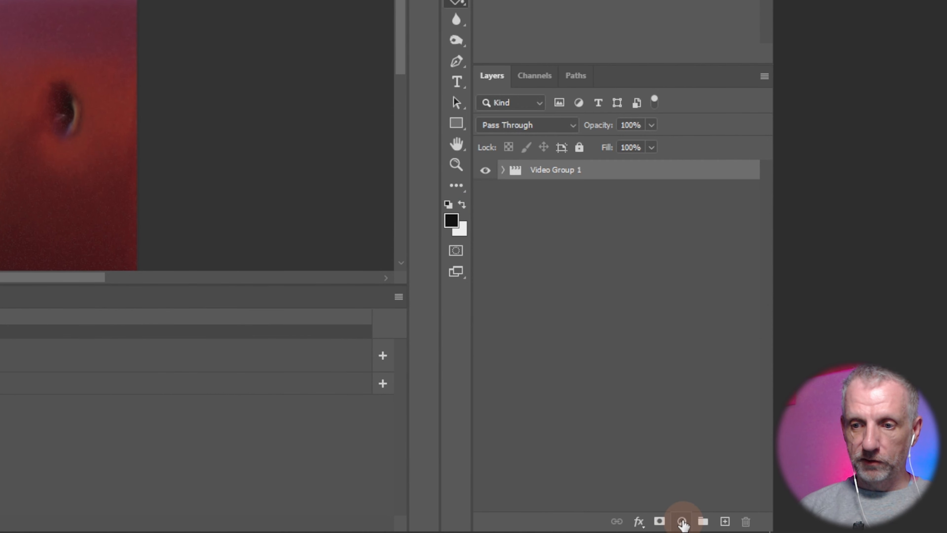
pyautogui.click(682, 521)
pyautogui.click(697, 240)
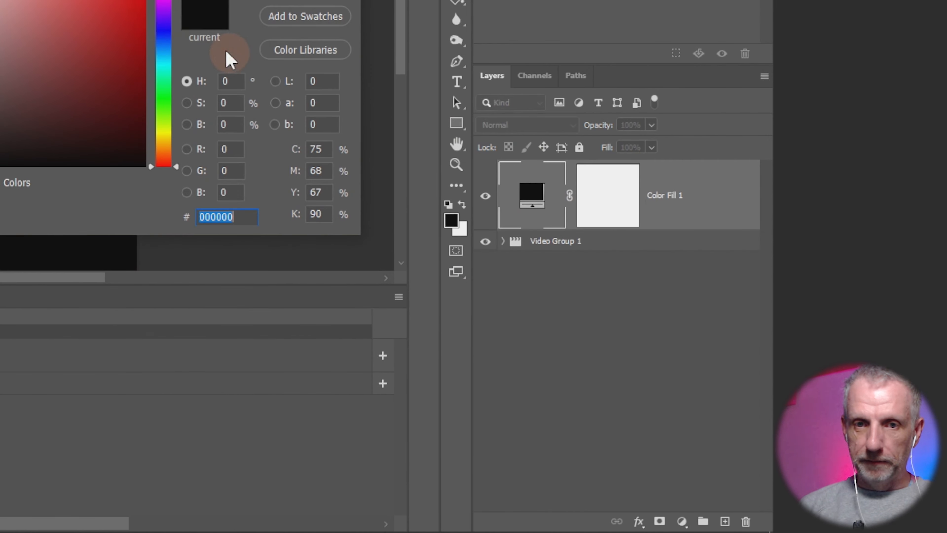
pyautogui.moveTo(26, 41)
pyautogui.mouseDown()
pyautogui.moveTo(63, 110)
pyautogui.moveTo(45, 113)
pyautogui.mouseUp()
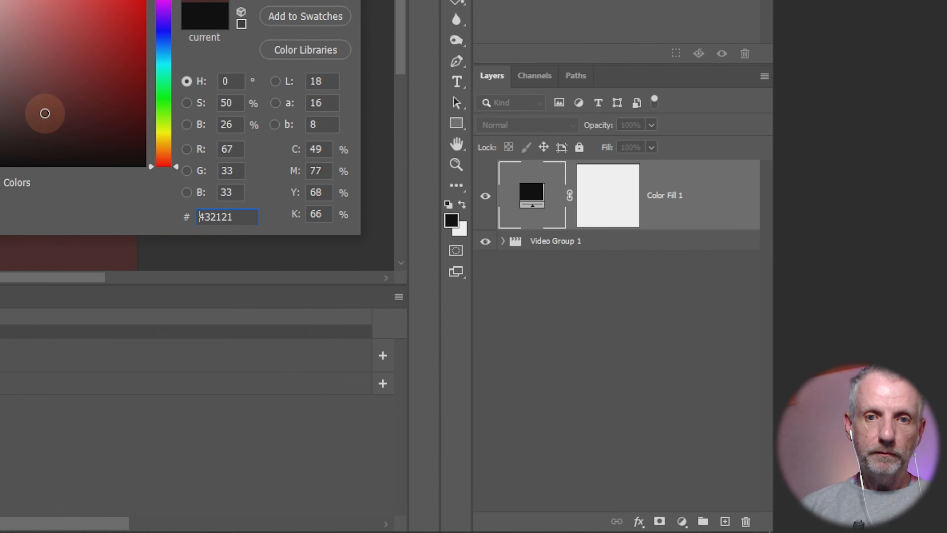
pyautogui.press('Return')
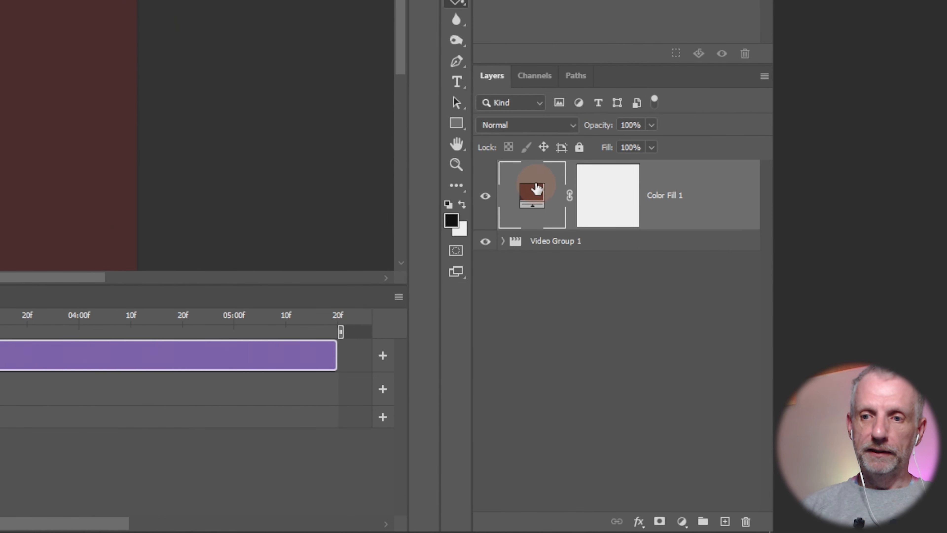
pyautogui.moveTo(535, 186); pyautogui.dragTo(534, 257)
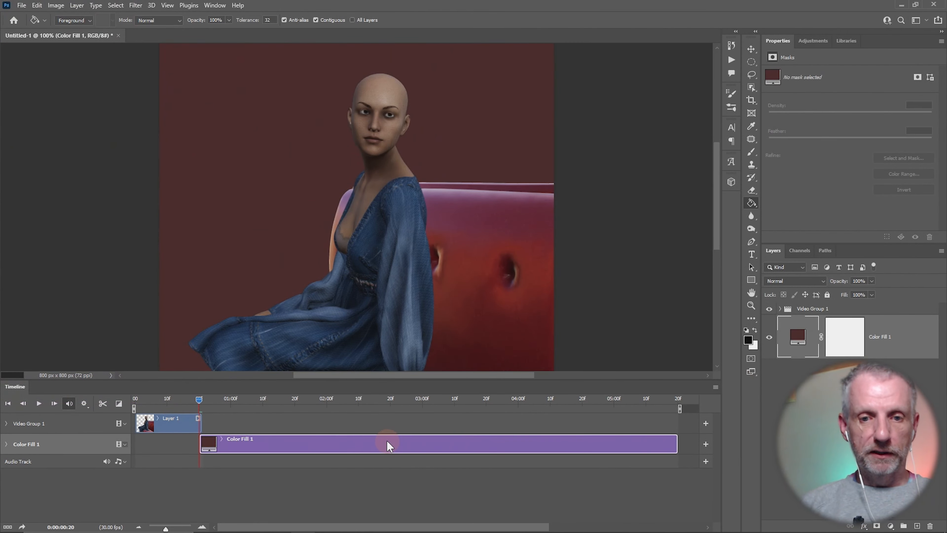
# Move the Color Fill 1 clip to the start of the timeline and trim its end to 02:00f.
pyautogui.moveTo(385, 442)
pyautogui.mouseDown()
pyautogui.moveTo(306, 446)
pyautogui.moveTo(333, 452)
pyautogui.moveTo(322, 453)
pyautogui.mouseUp()
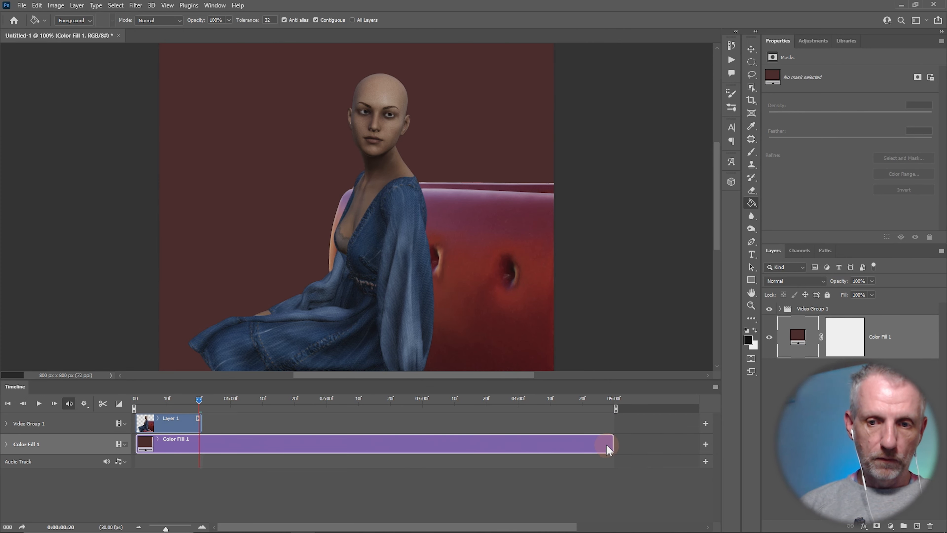
pyautogui.moveTo(612, 445); pyautogui.dragTo(326, 452)
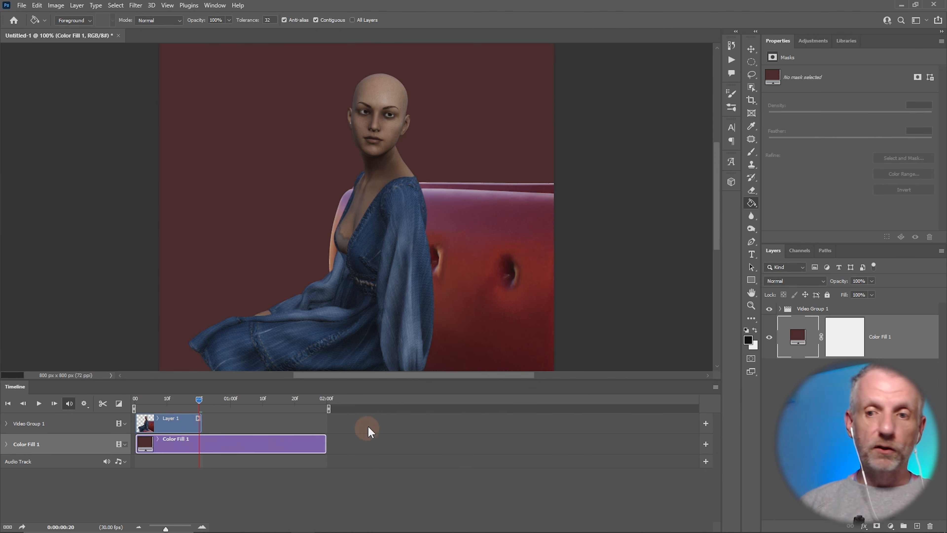
# Duplicate the Layer 1 clip in Video Group 1 as Layer 1 copy within the same document.
pyautogui.click(169, 421)
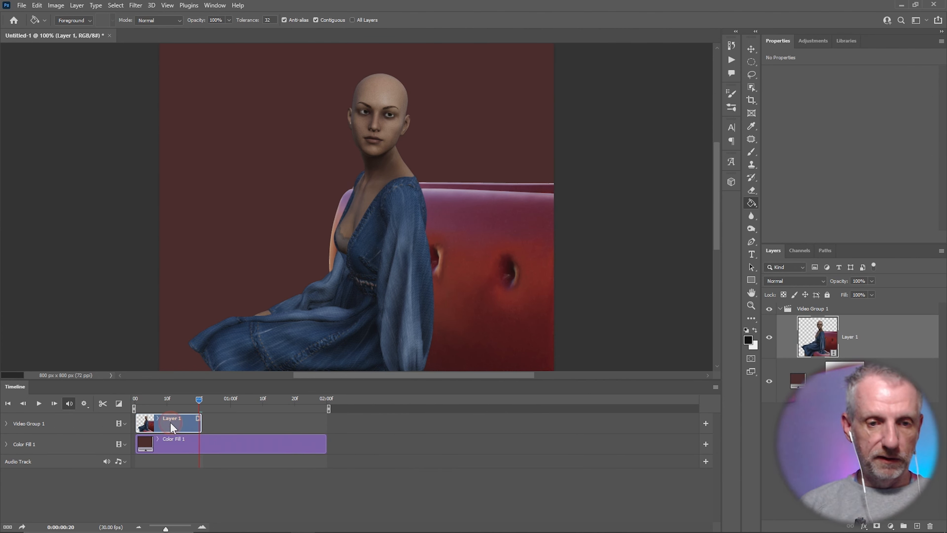
pyautogui.moveTo(169, 422)
pyautogui.mouseDown()
pyautogui.moveTo(218, 422)
pyautogui.moveTo(168, 428)
pyautogui.mouseUp()
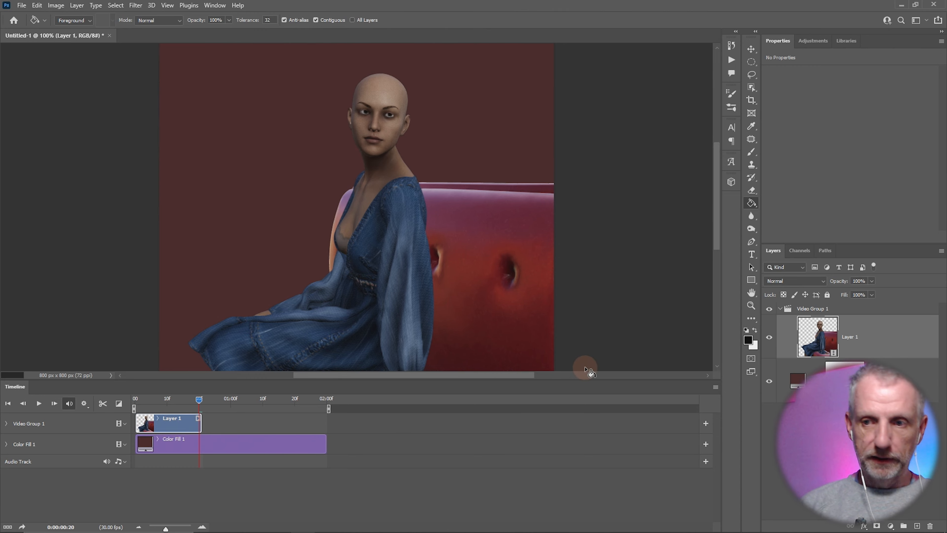
pyautogui.rightClick(855, 349)
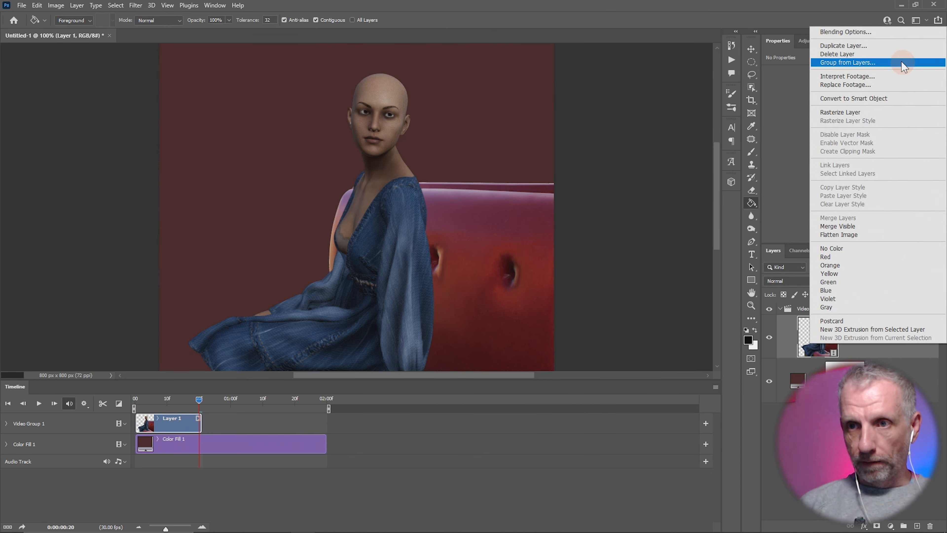
pyautogui.click(905, 46)
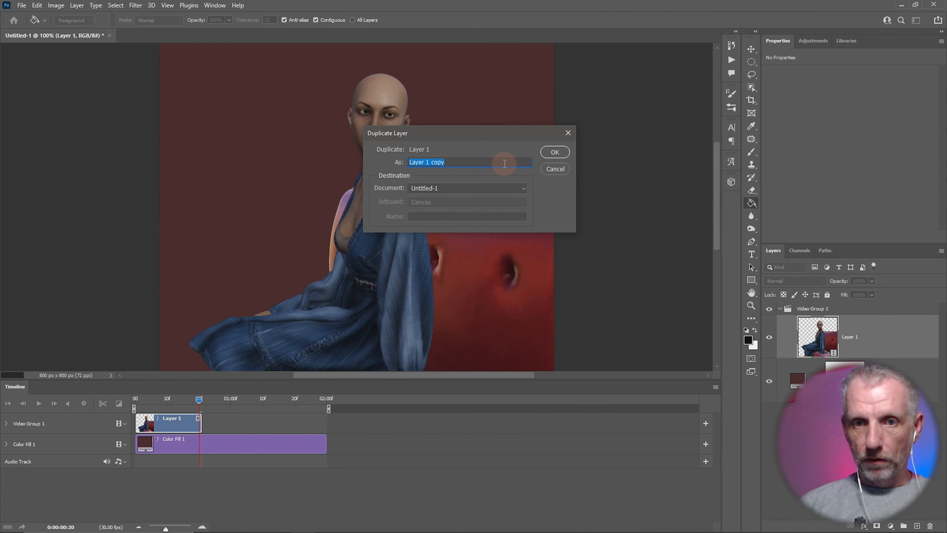
pyautogui.click(555, 151)
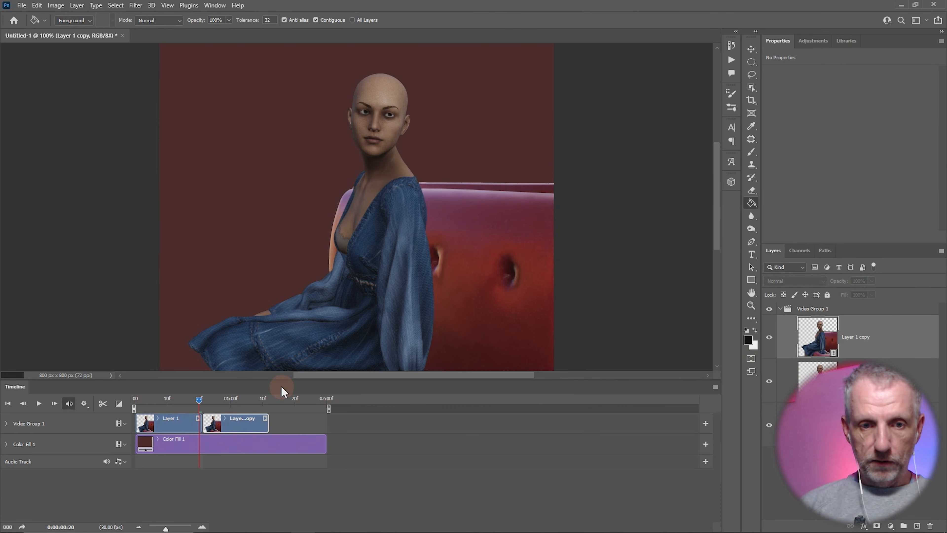
# Move the playhead back to frame 17 and duplicate Layer 1 again as Layer 1 copy 2.
pyautogui.moveTo(203, 401)
pyautogui.mouseDown()
pyautogui.moveTo(150, 401)
pyautogui.moveTo(245, 401)
pyautogui.moveTo(189, 401)
pyautogui.mouseUp()
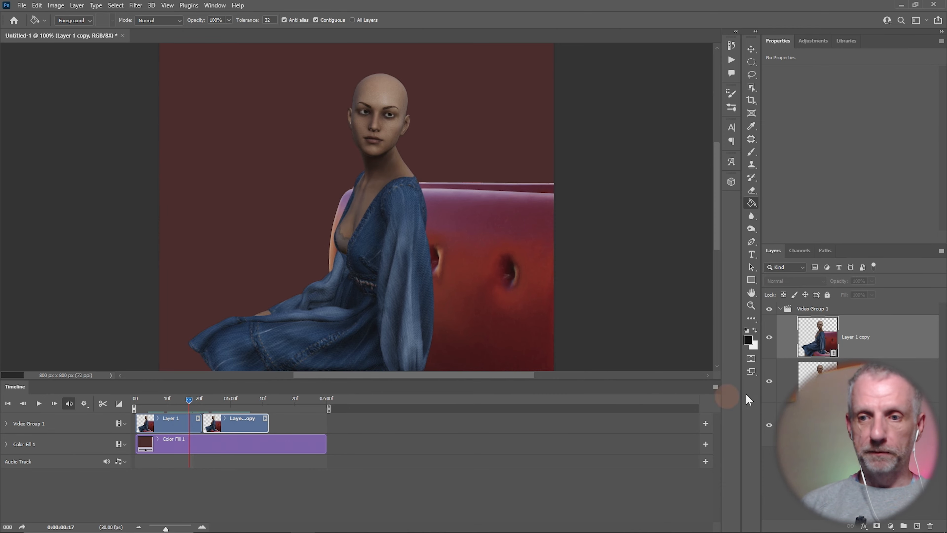
pyautogui.rightClick(823, 340)
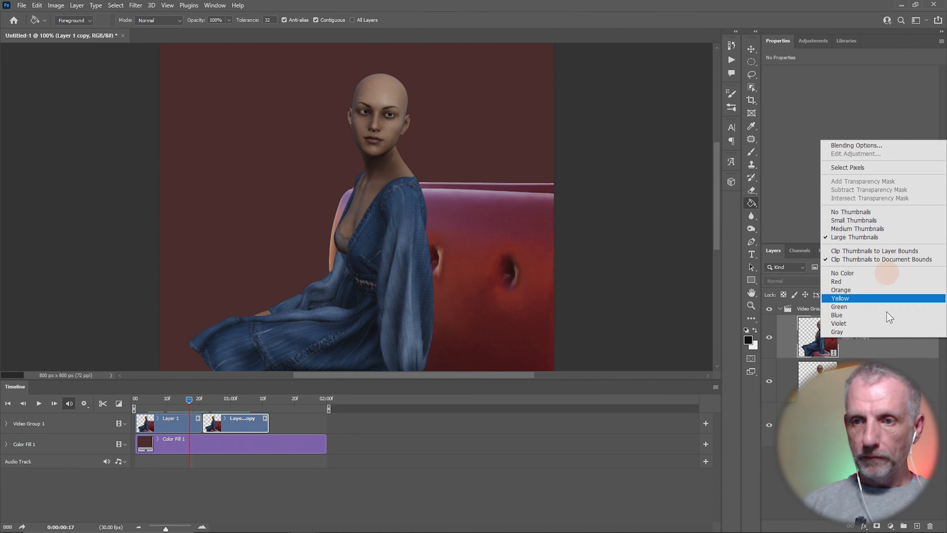
pyautogui.rightClick(858, 378)
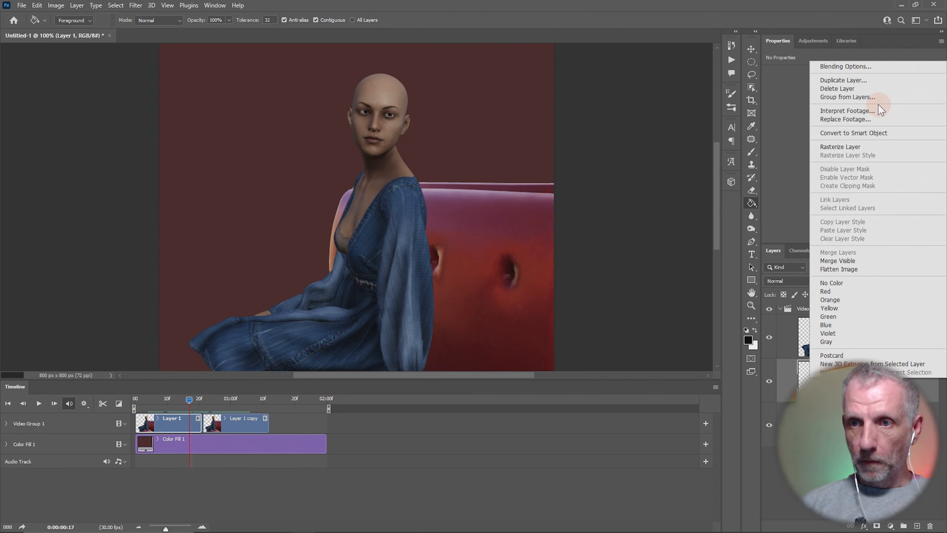
pyautogui.click(887, 80)
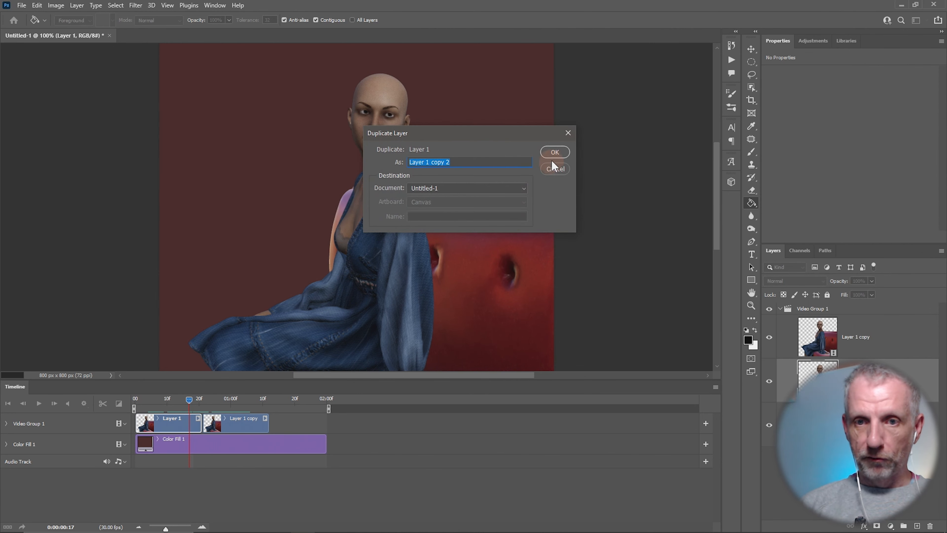
pyautogui.click(553, 152)
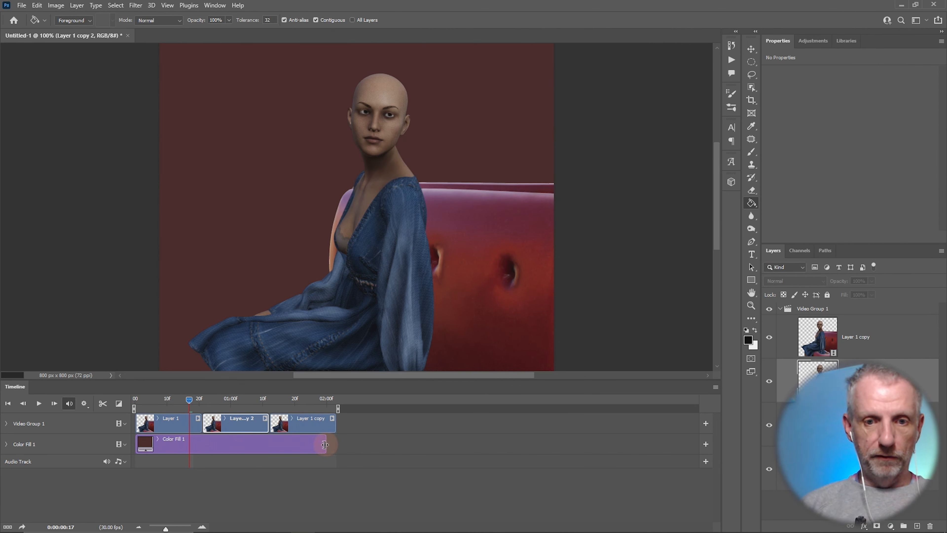
# Extend the Color Fill 1 clip to the end of the third video clip and play the timeline from the start.
pyautogui.moveTo(325, 445); pyautogui.dragTo(336, 445)
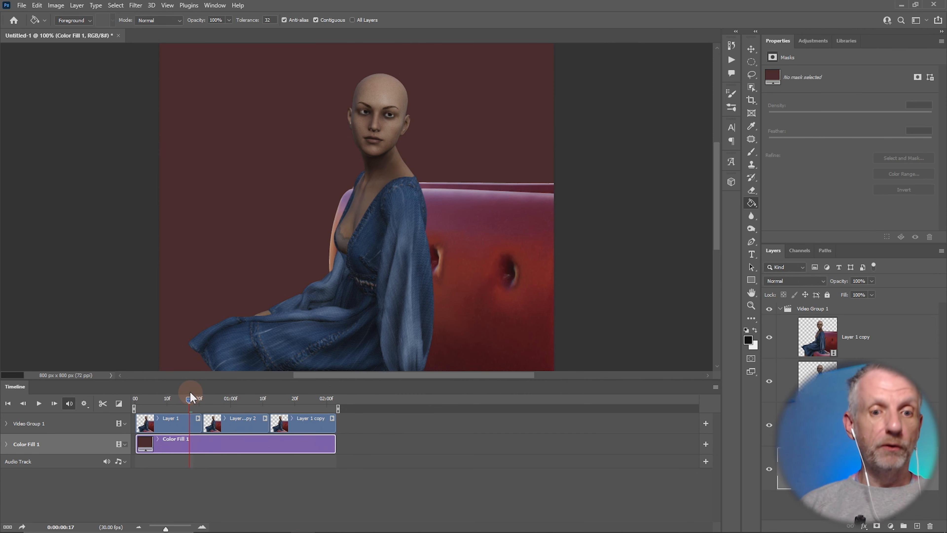
pyautogui.moveTo(191, 400); pyautogui.dragTo(151, 403)
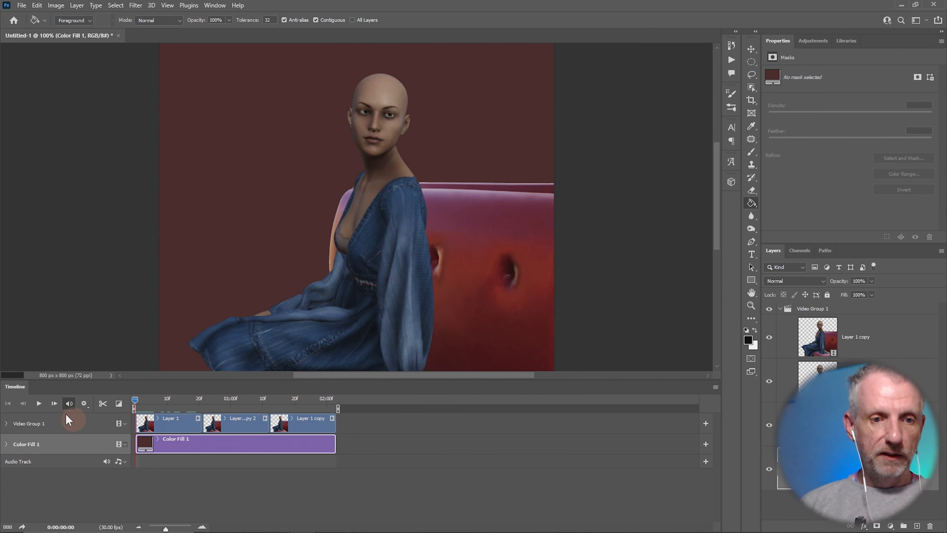
pyautogui.click(38, 403)
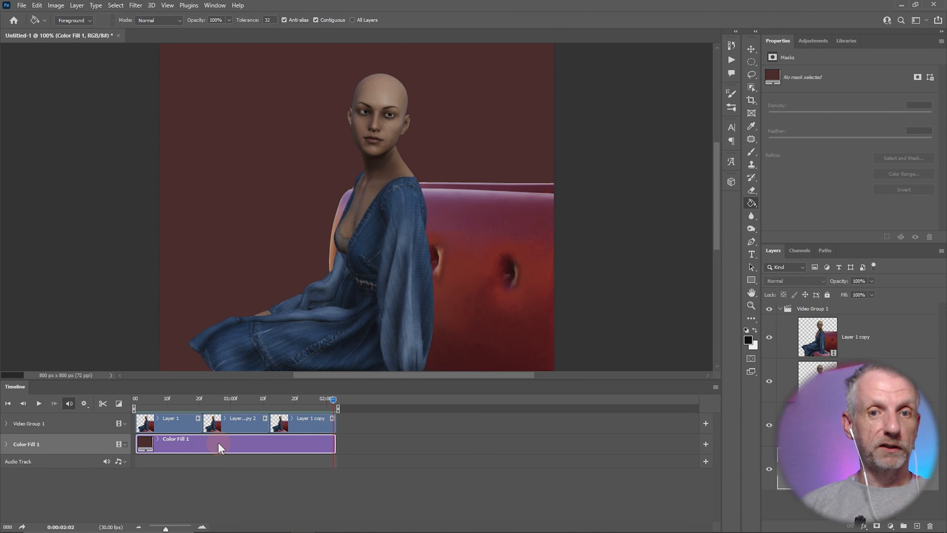
pyautogui.click(39, 403)
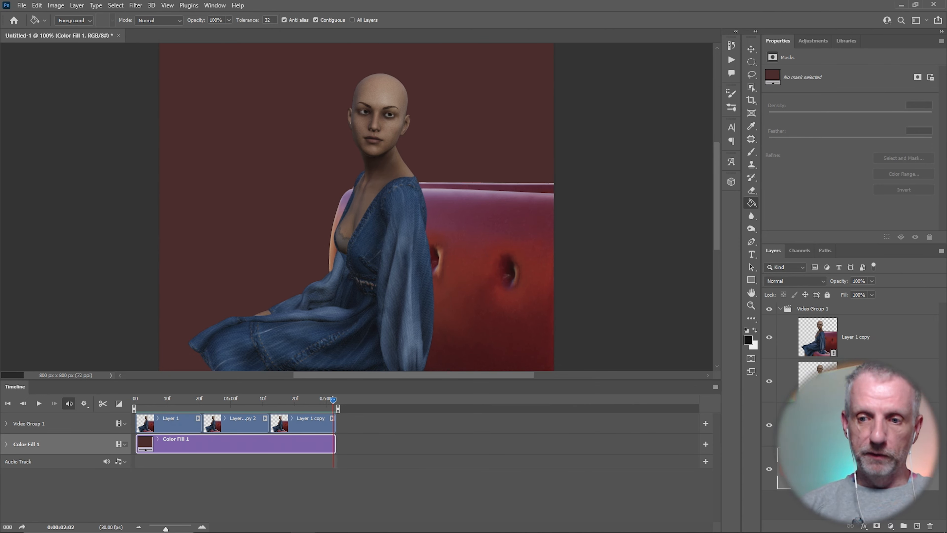
# Change the Color Fill 1 background to a darker reddish-brown.
pyautogui.doubleClick(787, 468)
pyautogui.moveTo(497, 270)
pyautogui.mouseDown()
pyautogui.moveTo(498, 287)
pyautogui.moveTo(479, 288)
pyautogui.moveTo(520, 287)
pyautogui.mouseUp()
pyautogui.press('Return')
pyautogui.press('g')
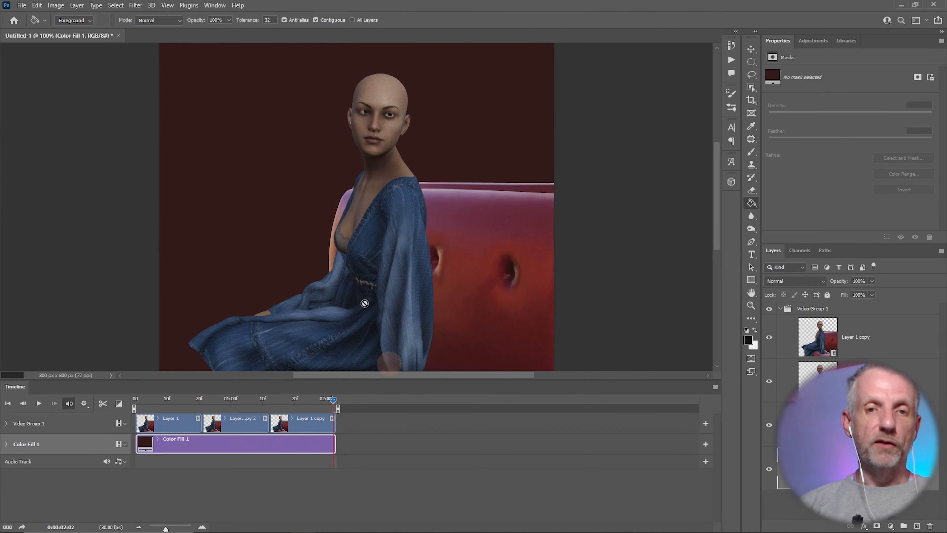
# Open the Render Video export settings for the timeline and move the dialog clear of the figure.
pyautogui.click(22, 5)
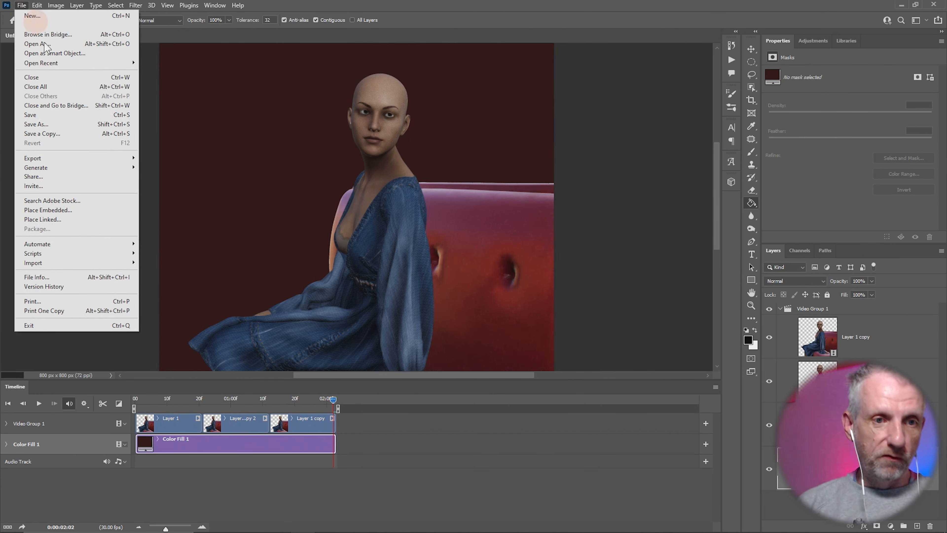
pyautogui.click(77, 157)
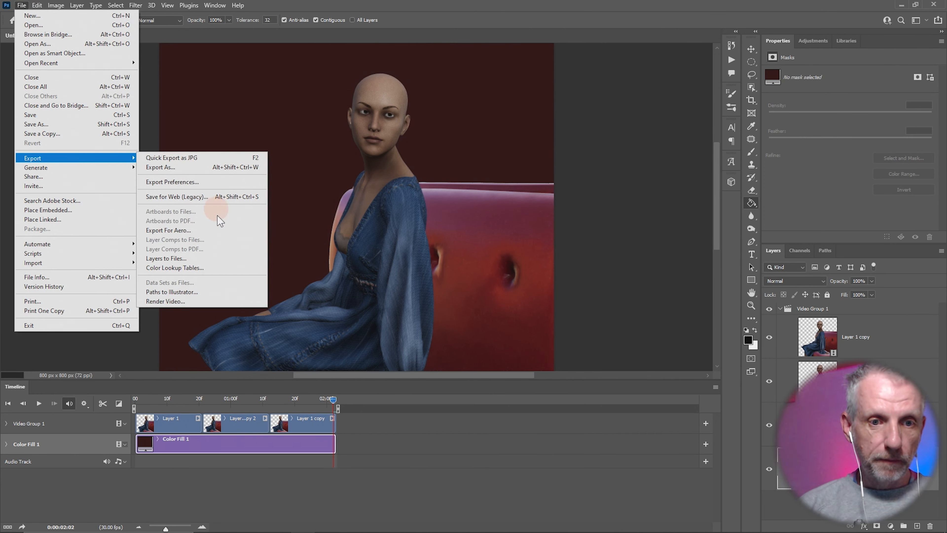
pyautogui.click(205, 303)
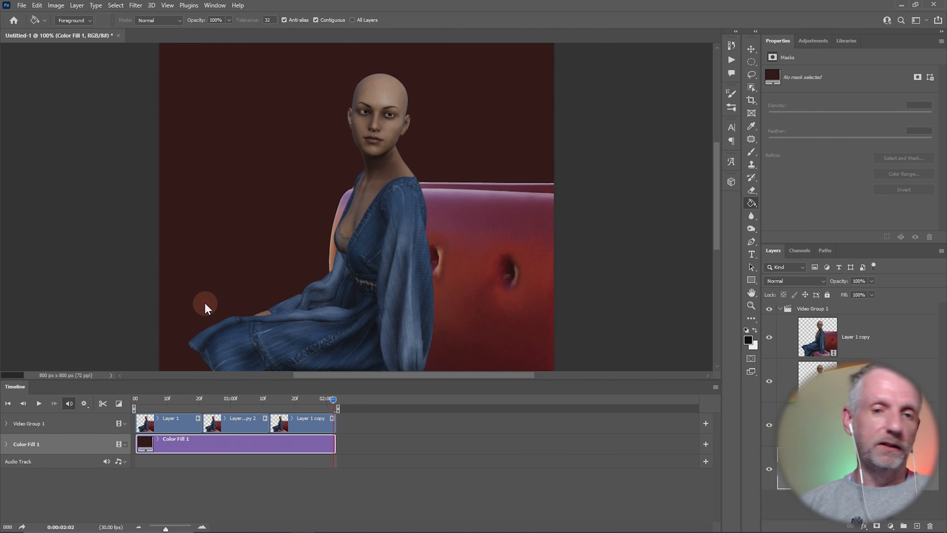
pyautogui.moveTo(513, 71); pyautogui.dragTo(225, 16)
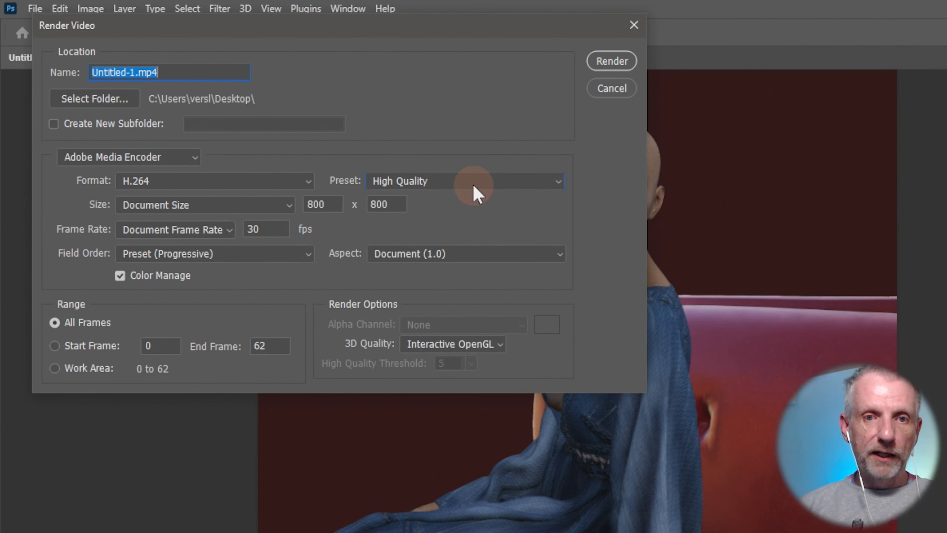
# Examine the available render presets, the output size and the format choices for the video export.
pyautogui.click(293, 113)
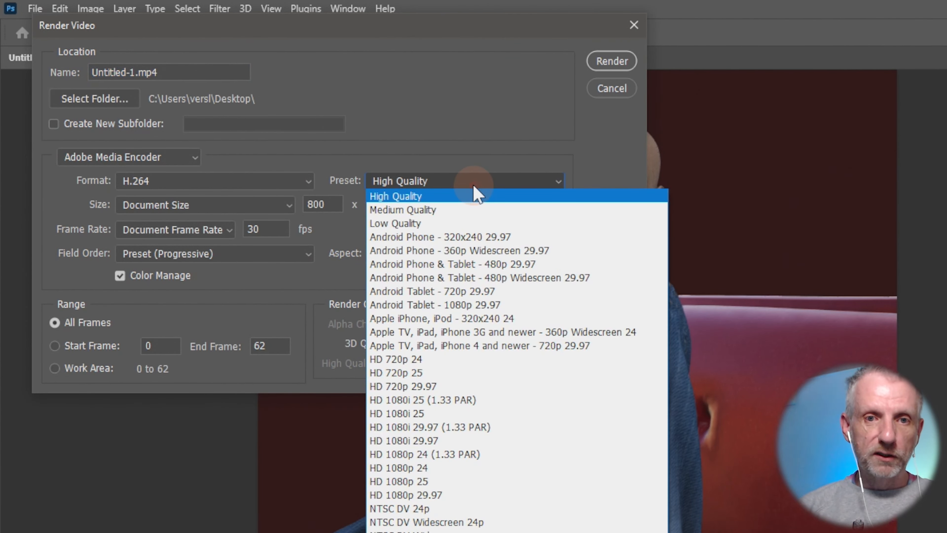
pyautogui.click(474, 187)
pyautogui.click(488, 185)
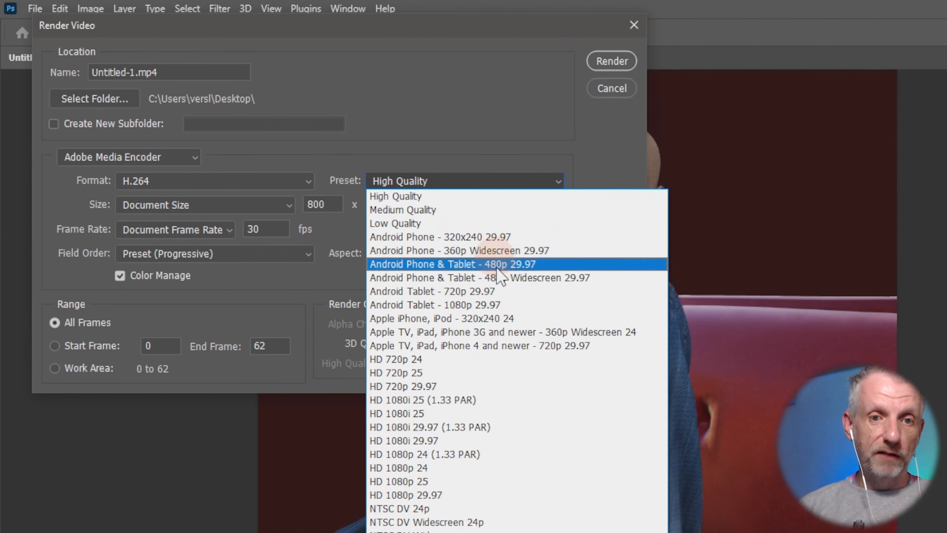
pyautogui.click(493, 183)
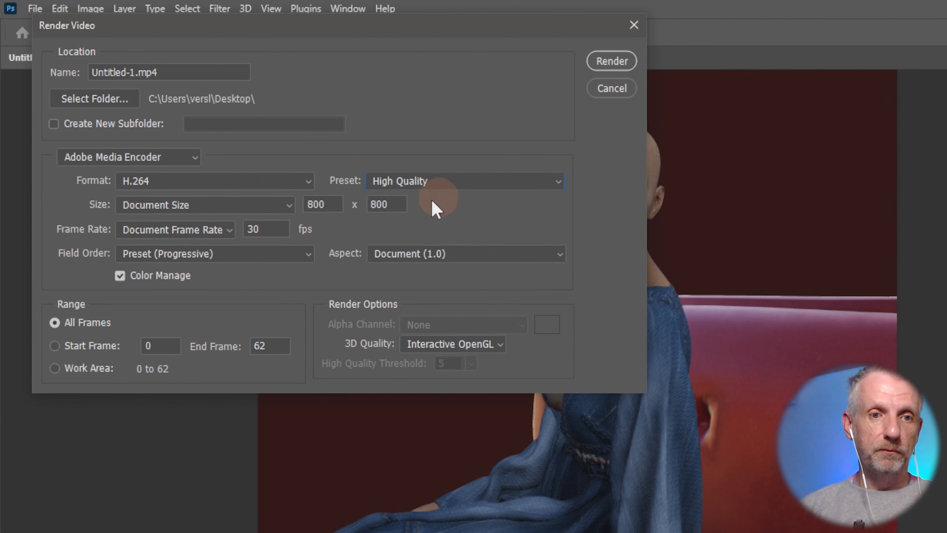
pyautogui.doubleClick(332, 204)
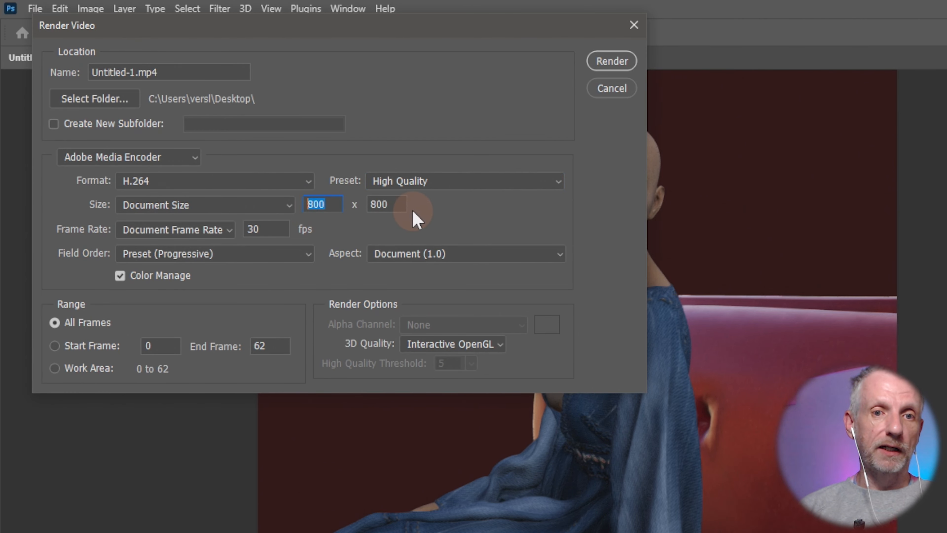
pyautogui.doubleClick(393, 205)
pyautogui.doubleClick(321, 205)
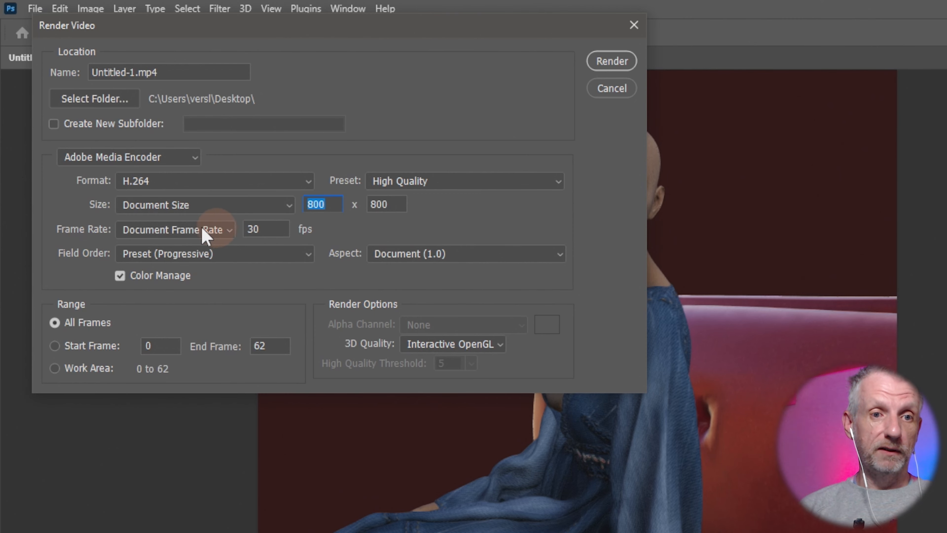
pyautogui.click(309, 182)
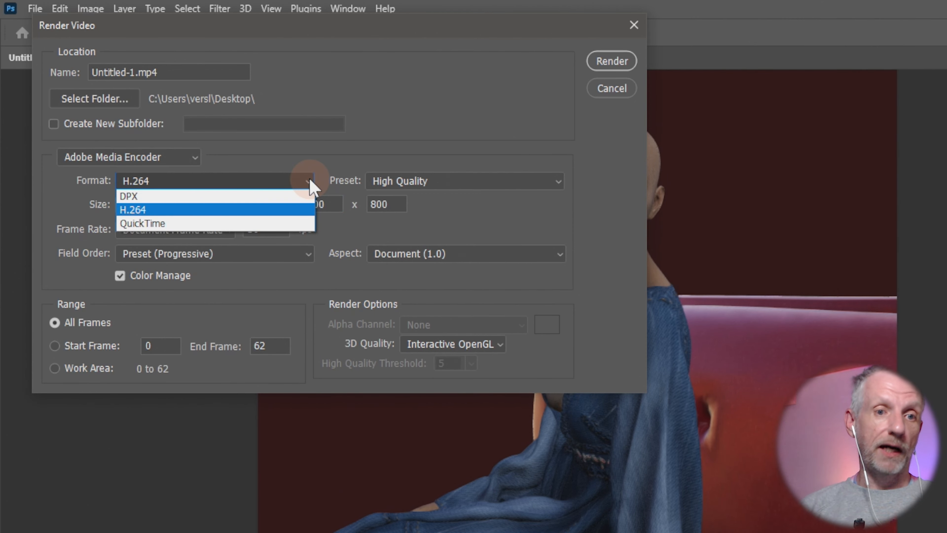
pyautogui.click(338, 160)
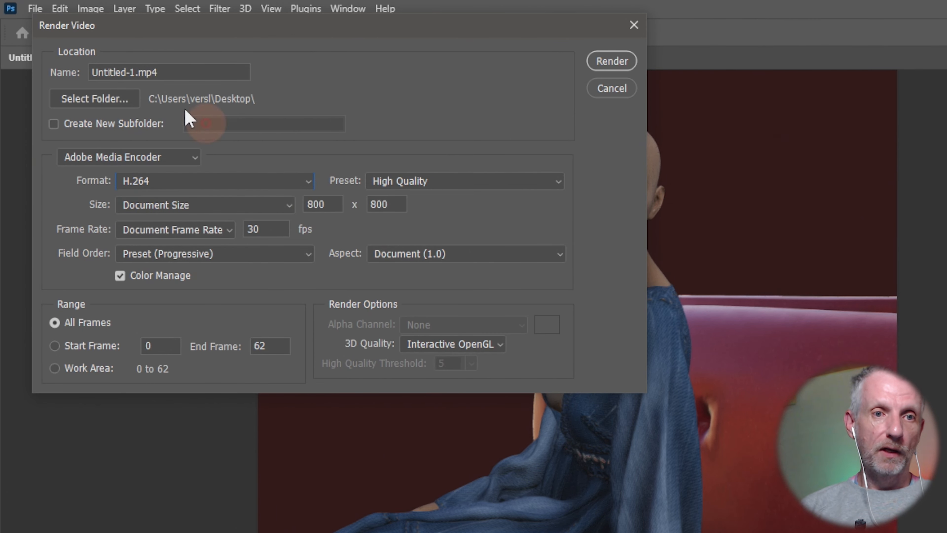
# Name the output video Eye Blink Animation and render it with the High Quality H.264 settings.
pyautogui.moveTo(181, 74); pyautogui.dragTo(52, 62)
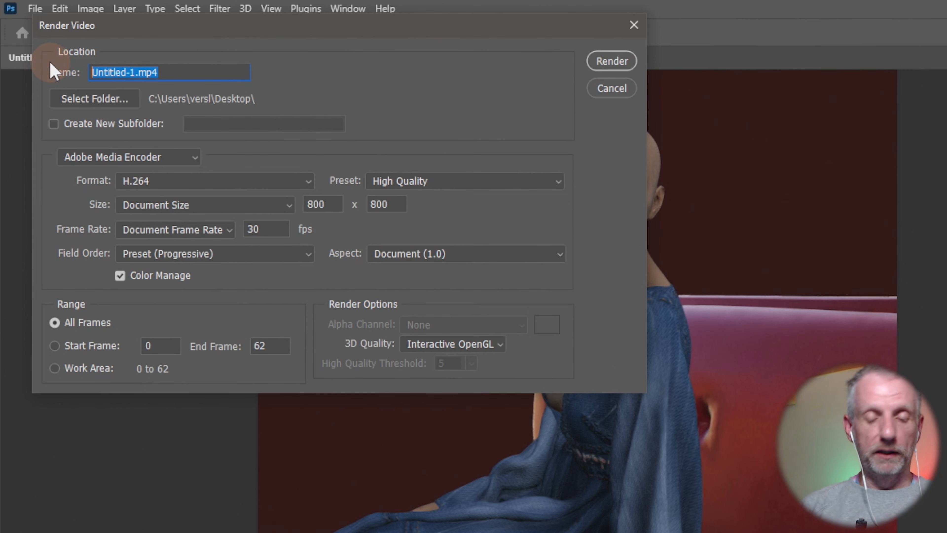
pyautogui.write('Eye Blink Animation')
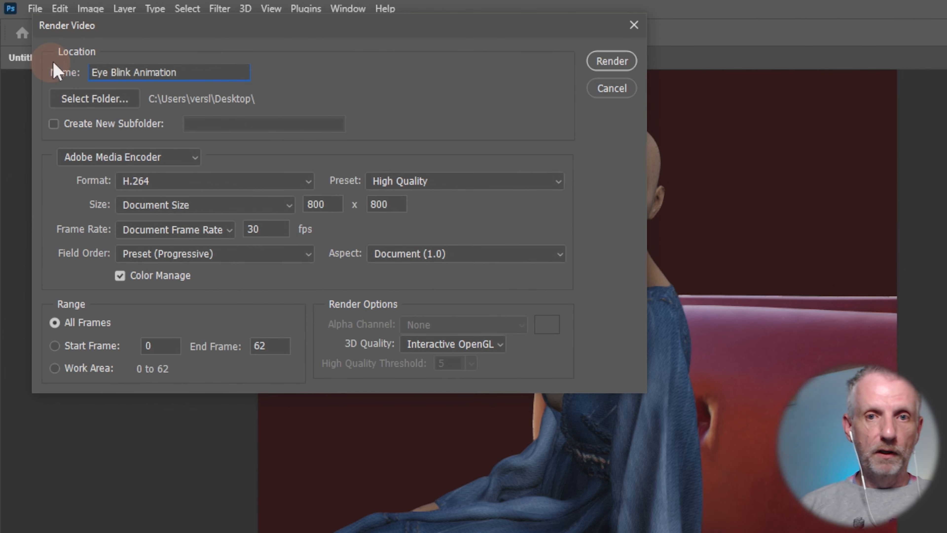
pyautogui.click(612, 61)
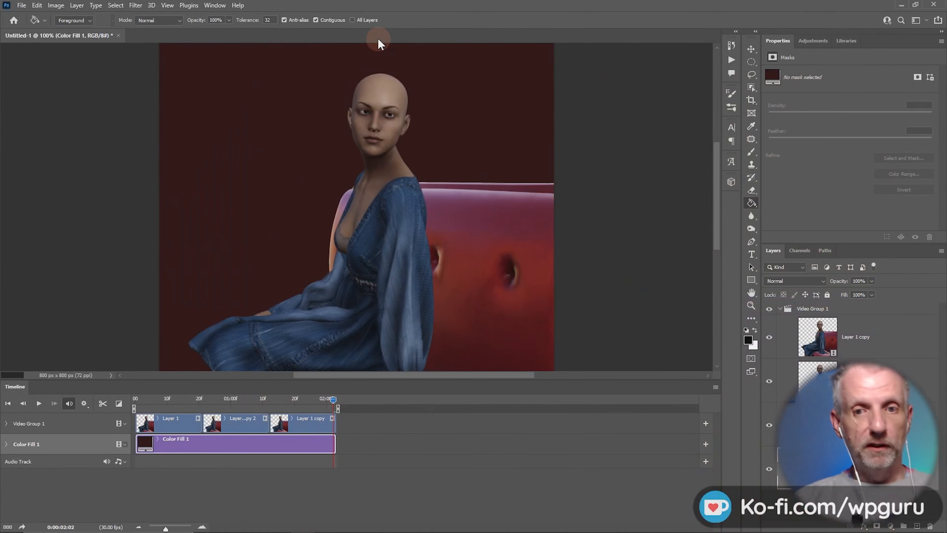
# Switch to the desktop and play the rendered Eye Blink Animation.mp4 in the video player.
pyautogui.click(899, 4)
pyautogui.click(890, 7)
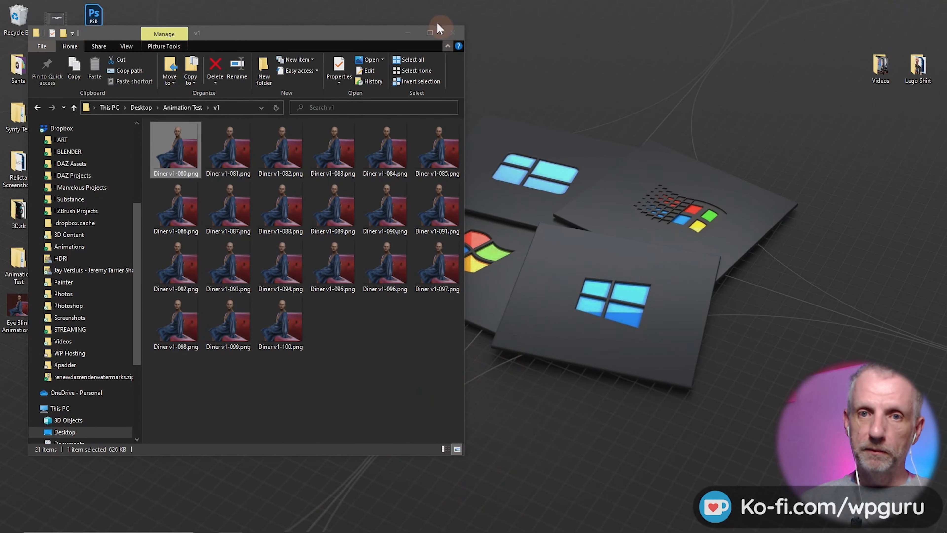
pyautogui.click(407, 37)
pyautogui.click(34, 318)
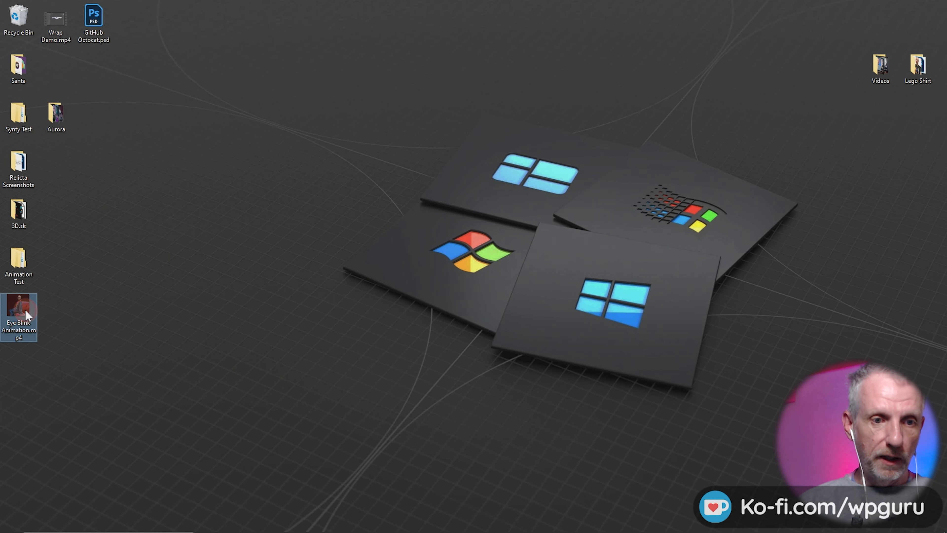
pyautogui.doubleClick(27, 314)
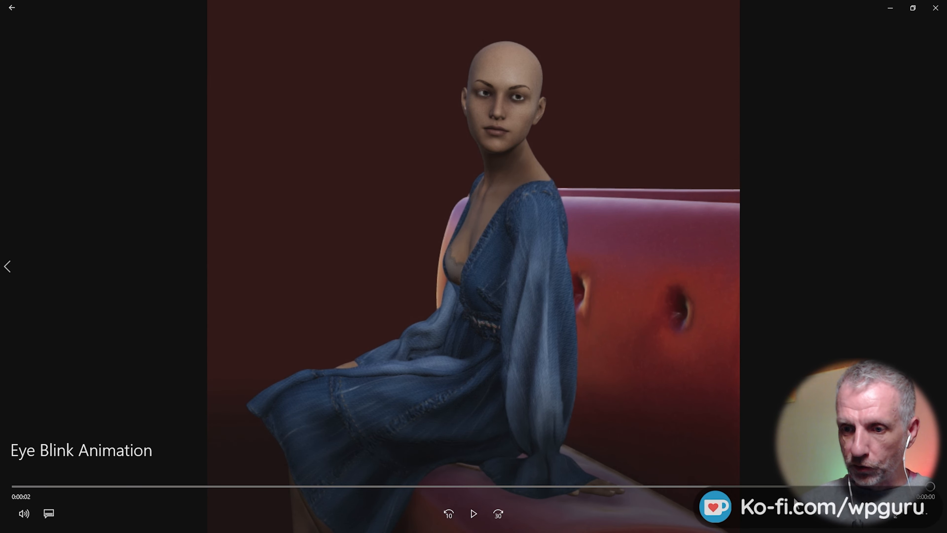
pyautogui.click(473, 514)
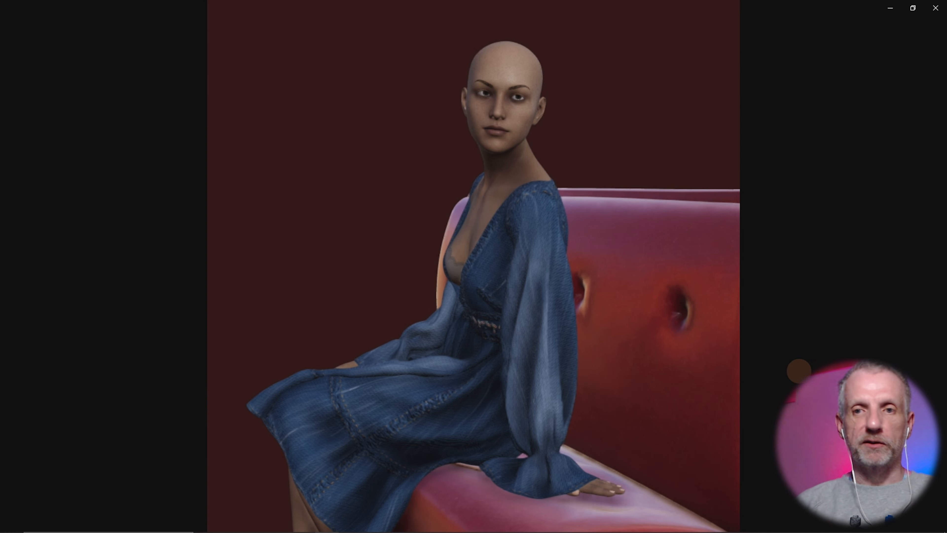
# Leave the video player and switch back to the Photoshop document.
pyautogui.press('super+d')
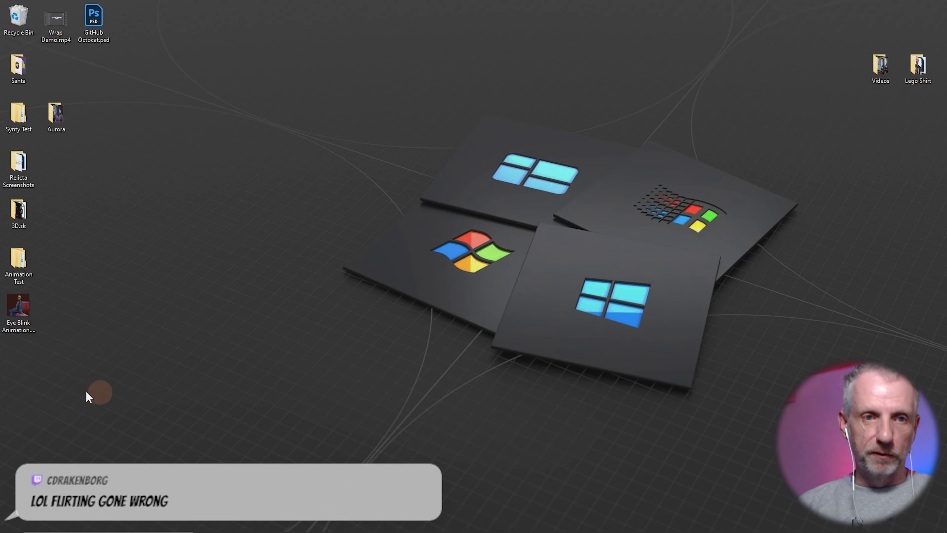
pyautogui.hotkey('alt', 'Tab')
pyautogui.hotkey('alt', 'Tab')
pyautogui.hotkey('alt', 'Tab')
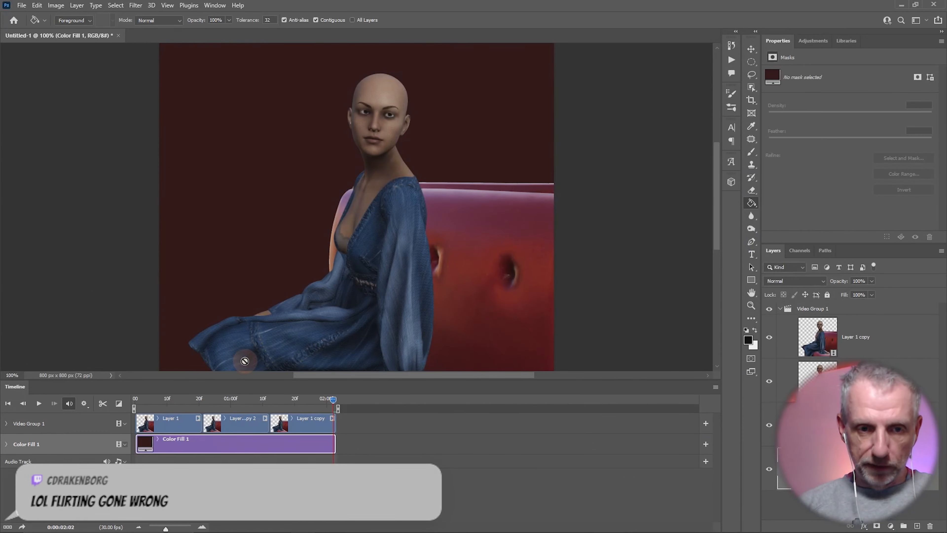
pyautogui.click(22, 5)
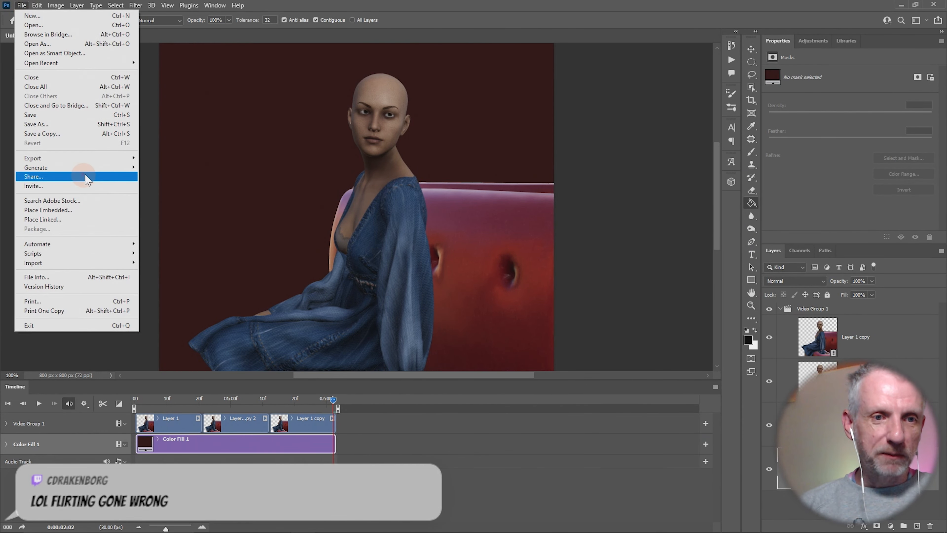
pyautogui.moveTo(95, 163)
pyautogui.click(185, 301)
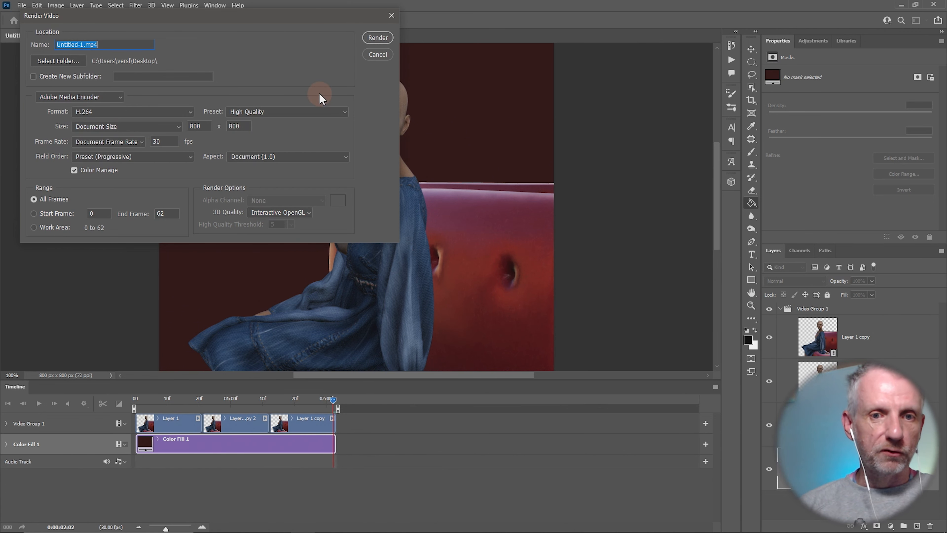
pyautogui.click(394, 17)
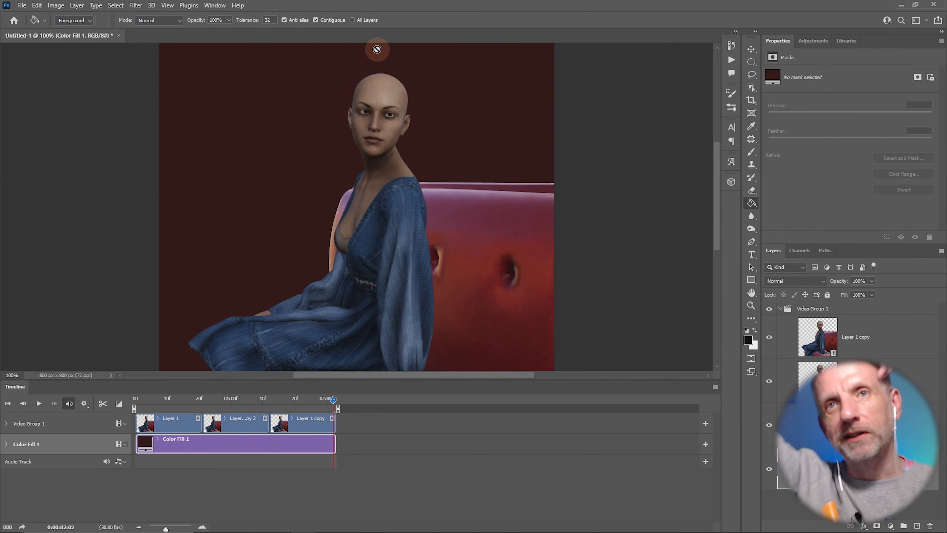
pyautogui.hotkey('alt', 'Tab')
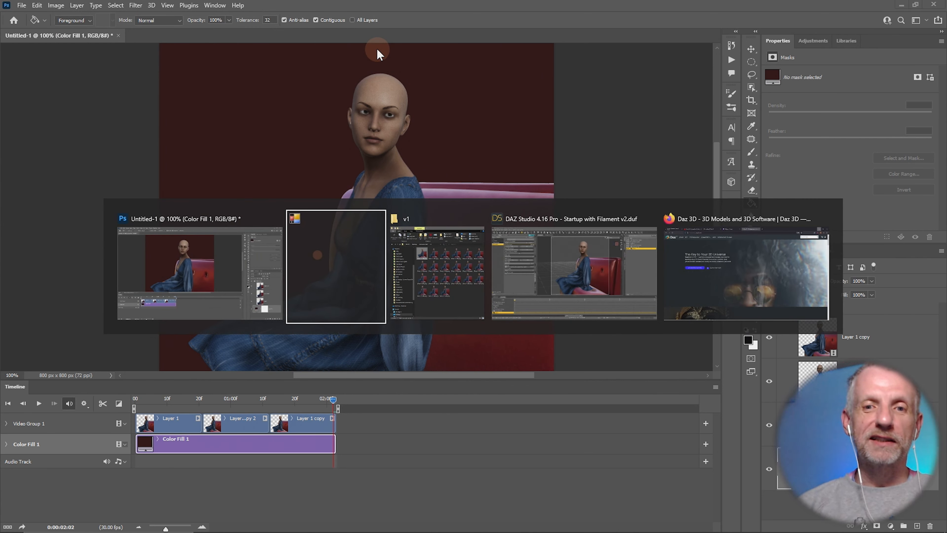
pyautogui.hotkey('alt', 'Tab')
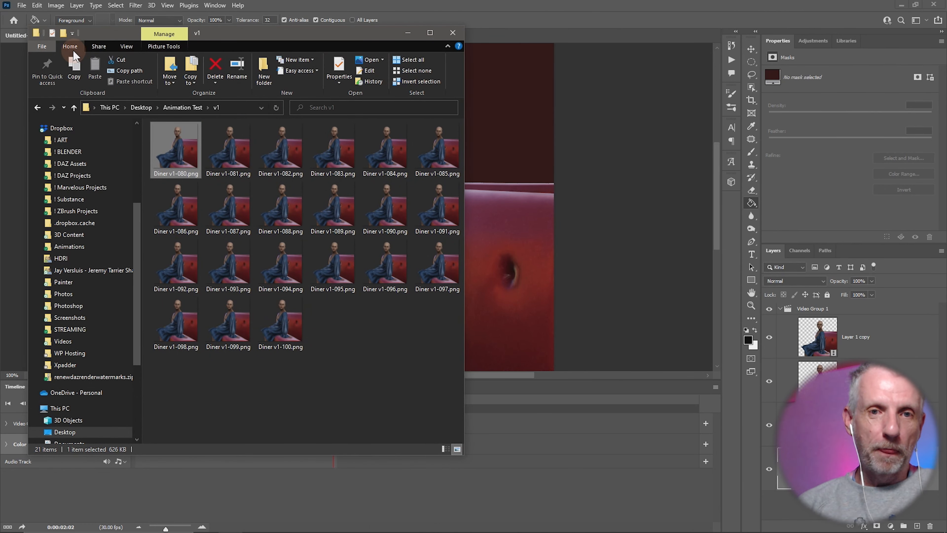
pyautogui.click(406, 30)
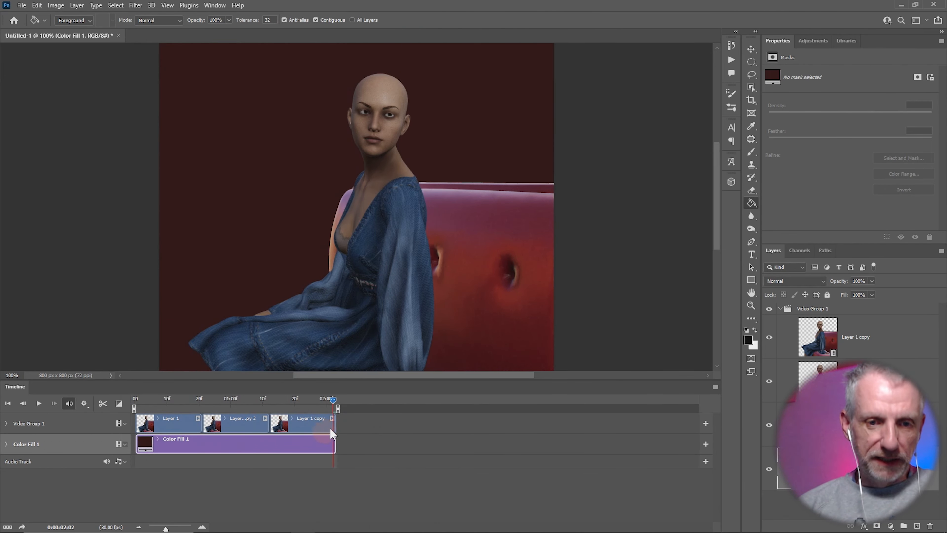
# Make room after the Layer 1 clip on the timeline, set its speed to 50% and extend it to its full slowed length.
pyautogui.moveTo(311, 424); pyautogui.dragTo(480, 423)
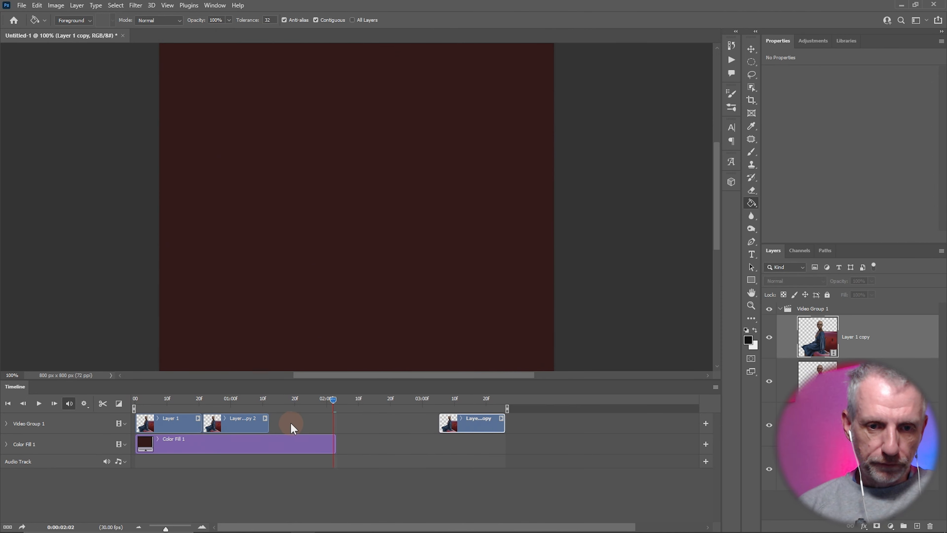
pyautogui.moveTo(242, 432); pyautogui.dragTo(389, 424)
pyautogui.rightClick(179, 418)
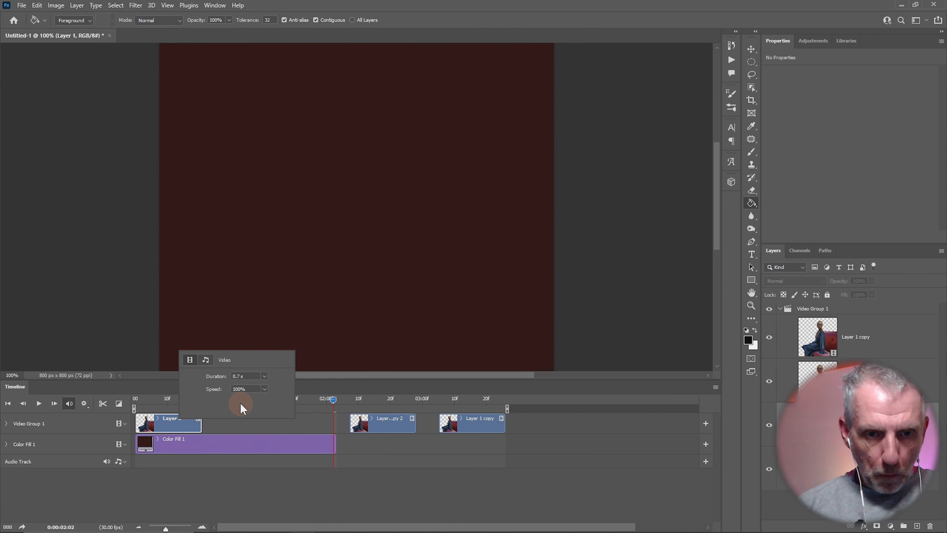
pyautogui.moveTo(251, 389); pyautogui.dragTo(197, 384)
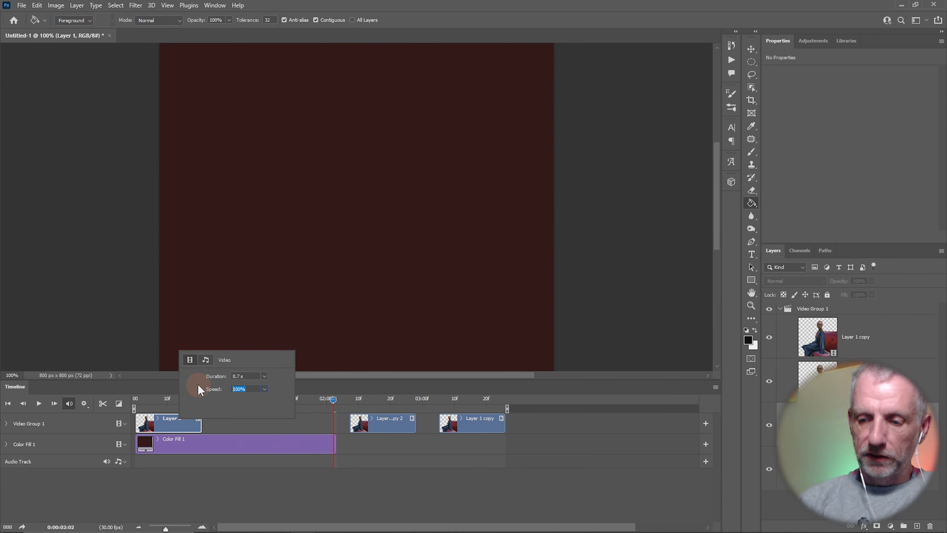
pyautogui.write('50')
pyautogui.press('Return')
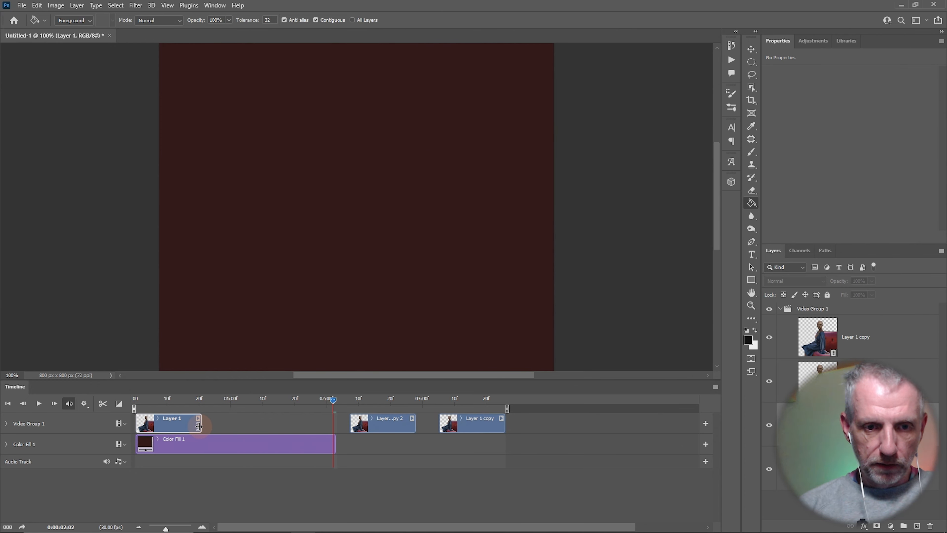
pyautogui.moveTo(199, 426); pyautogui.dragTo(305, 425)
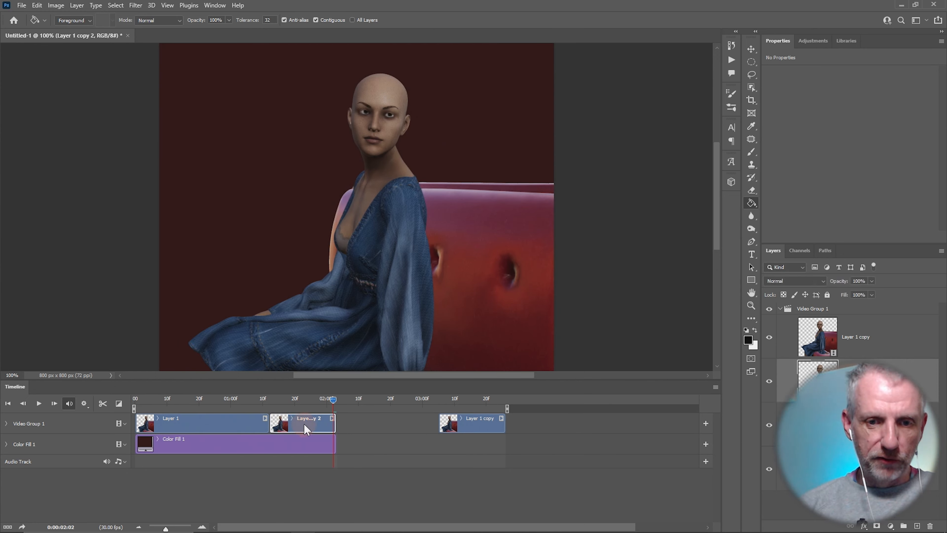
# Slow the Layer 1 copy 2 clip to the same 50% speed and extend it to its full slowed length.
pyautogui.rightClick(305, 429)
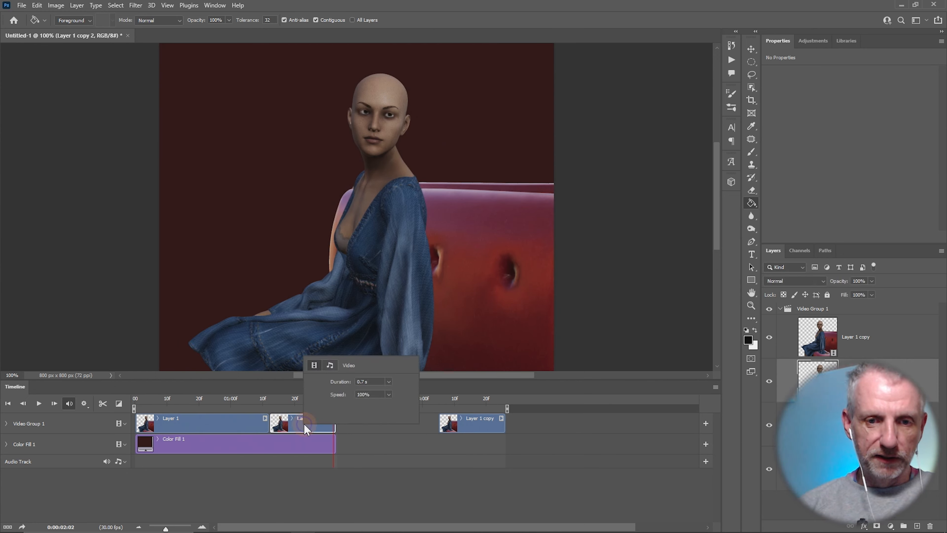
pyautogui.click(300, 401)
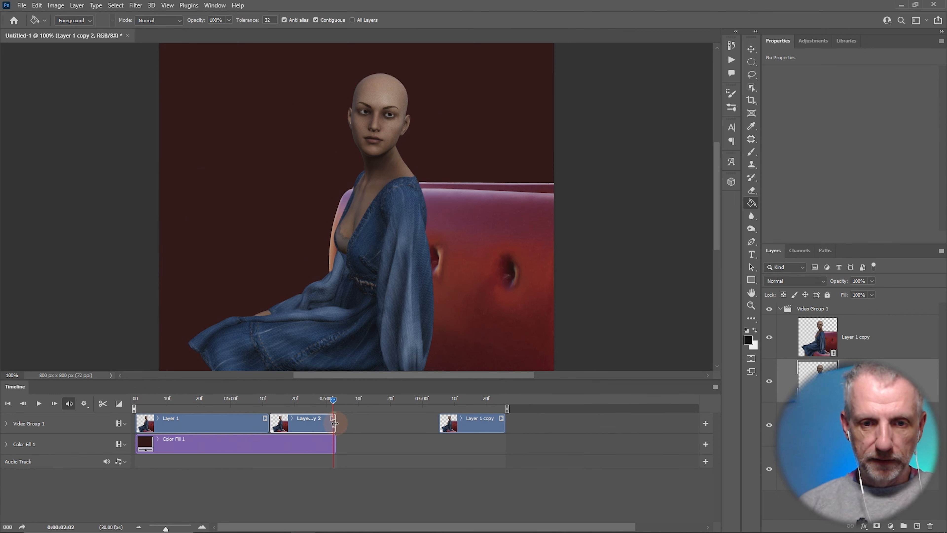
pyautogui.moveTo(335, 423); pyautogui.dragTo(401, 422)
# Place the Layer 1 copy clip directly after the second clip, slow it to 50% speed and extend it to match.
pyautogui.moveTo(488, 423); pyautogui.dragTo(430, 423)
pyautogui.rightClick(446, 422)
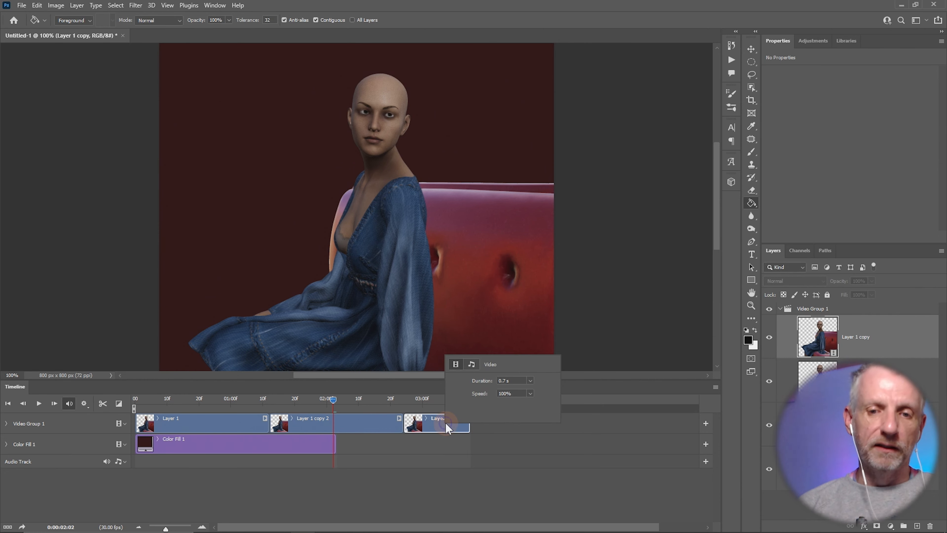
pyautogui.click(517, 396)
pyautogui.click(426, 400)
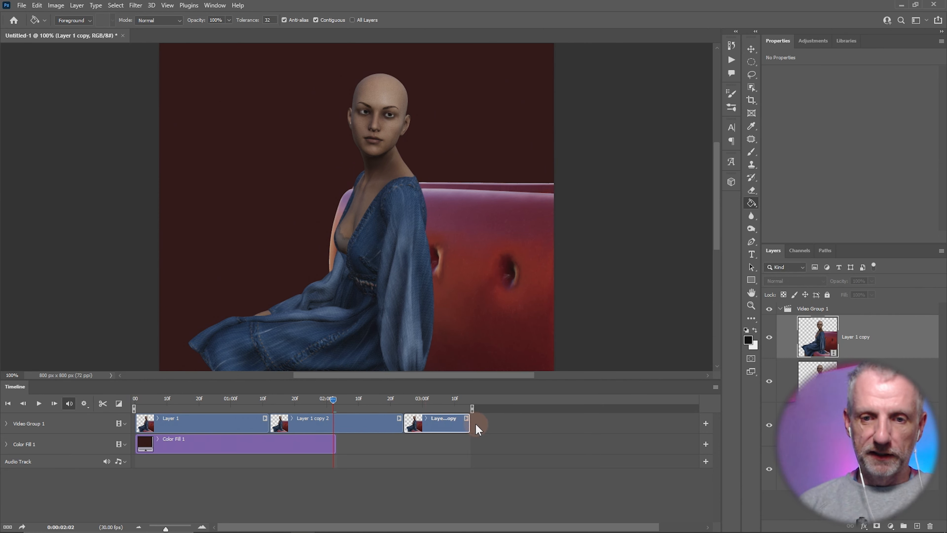
pyautogui.moveTo(467, 424); pyautogui.dragTo(621, 420)
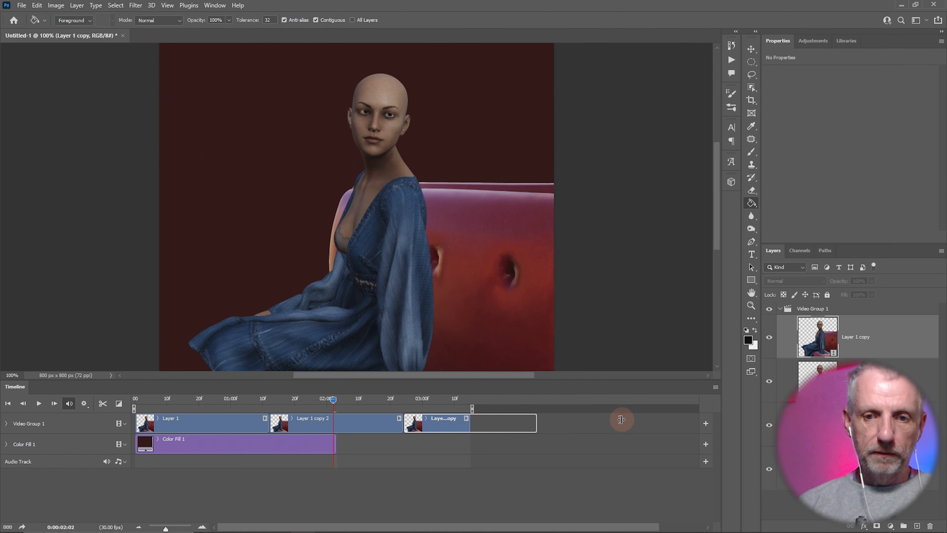
# Extend the Color Fill 1 background clip so it ends together with the last video clip.
pyautogui.click(329, 445)
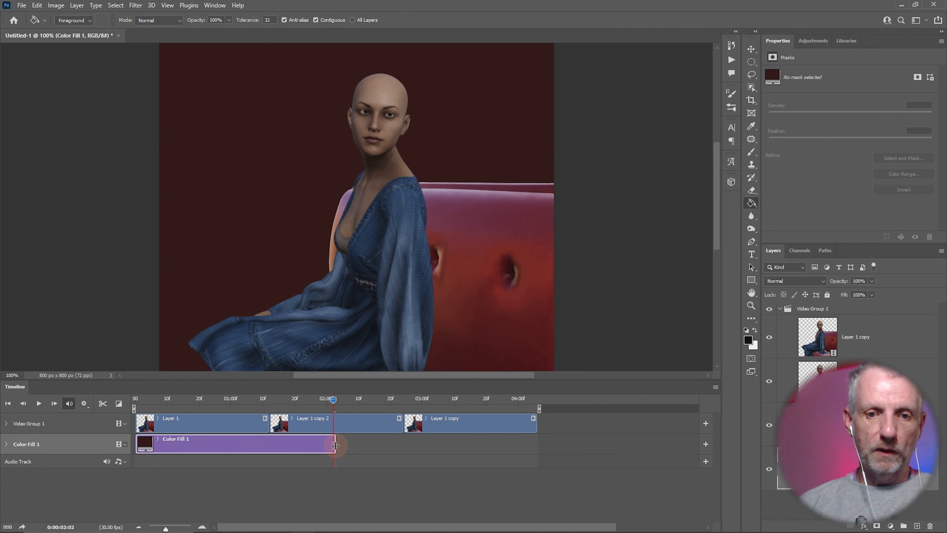
pyautogui.moveTo(335, 446); pyautogui.dragTo(538, 452)
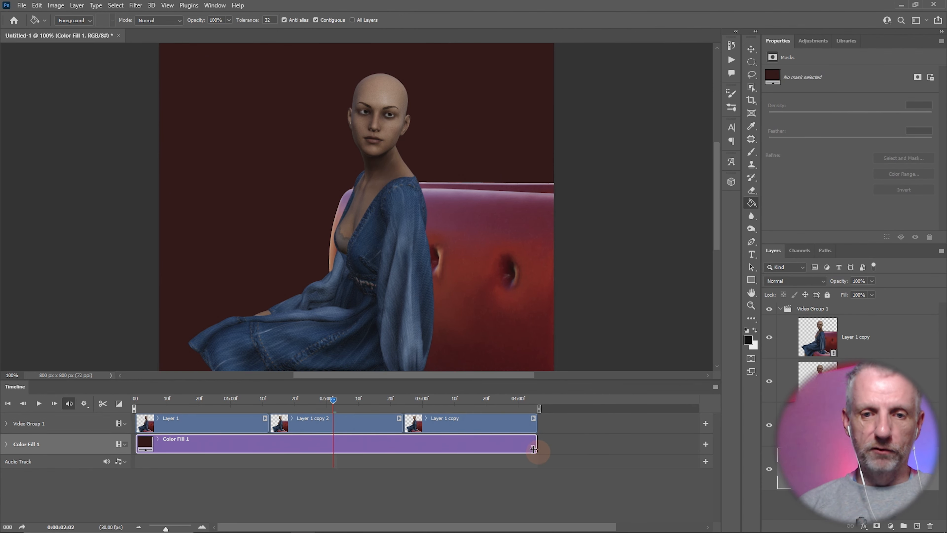
# Render all frames to a video named Eye Blink v2 with the High Quality H.264 settings.
pyautogui.click(21, 5)
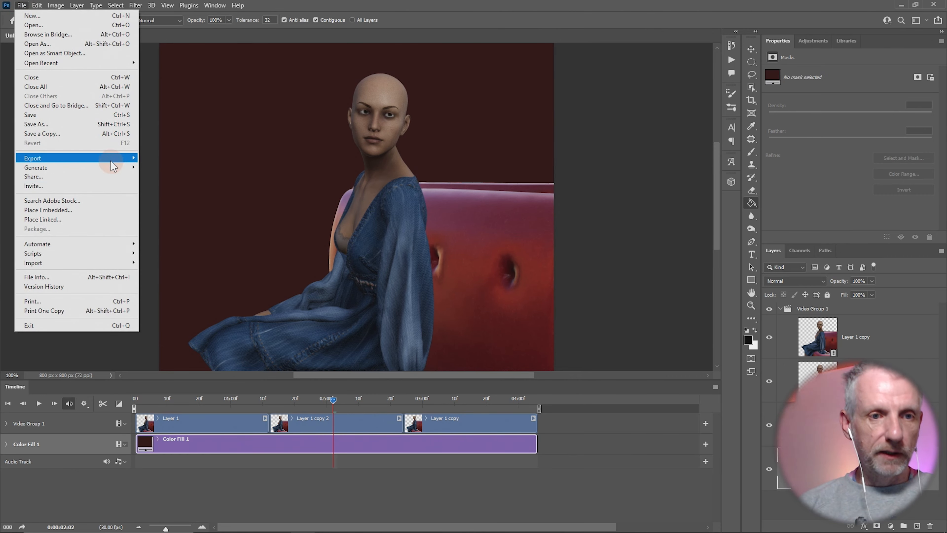
pyautogui.moveTo(112, 158)
pyautogui.click(211, 301)
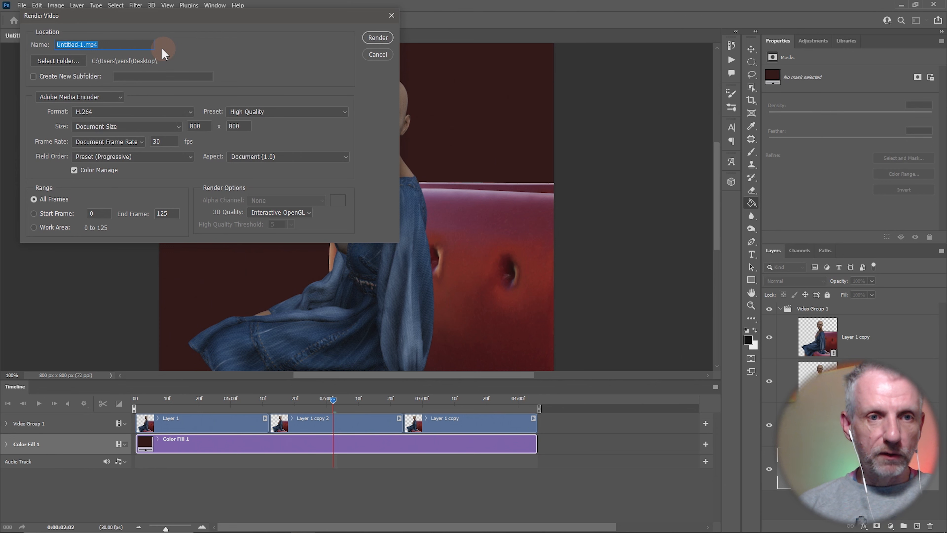
pyautogui.write('Eye Blink v2')
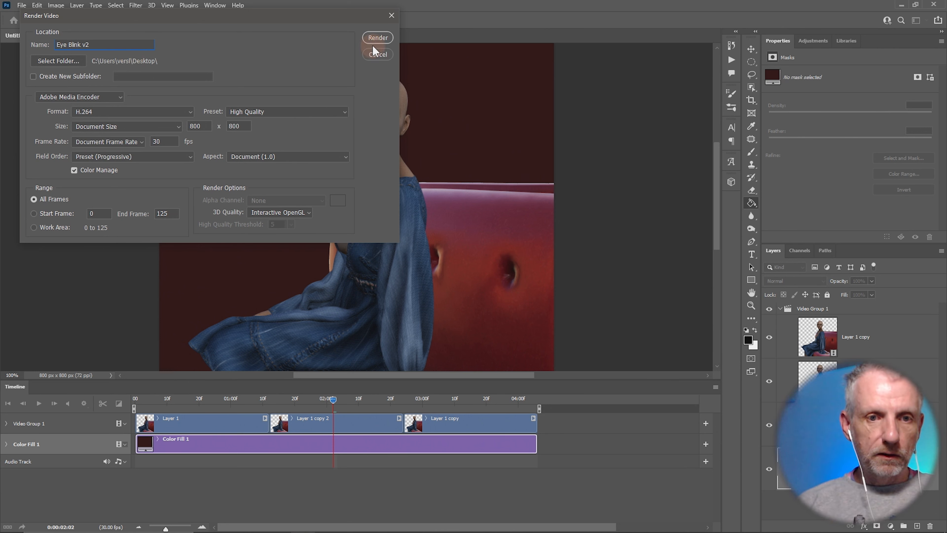
pyautogui.click(377, 37)
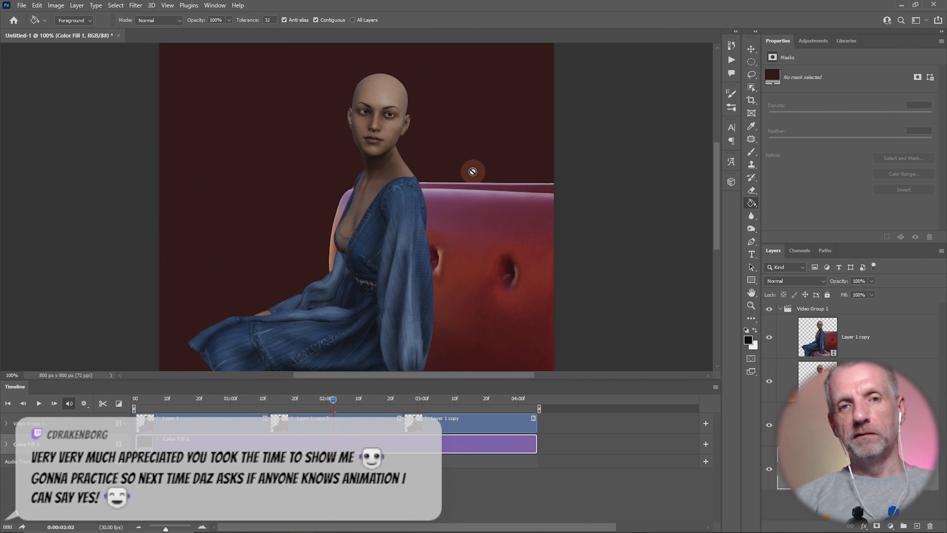
# Switch to the file explorer, go to the Desktop folder and play Eye Blink v2.mp4.
pyautogui.hotkey('alt', 'Tab')
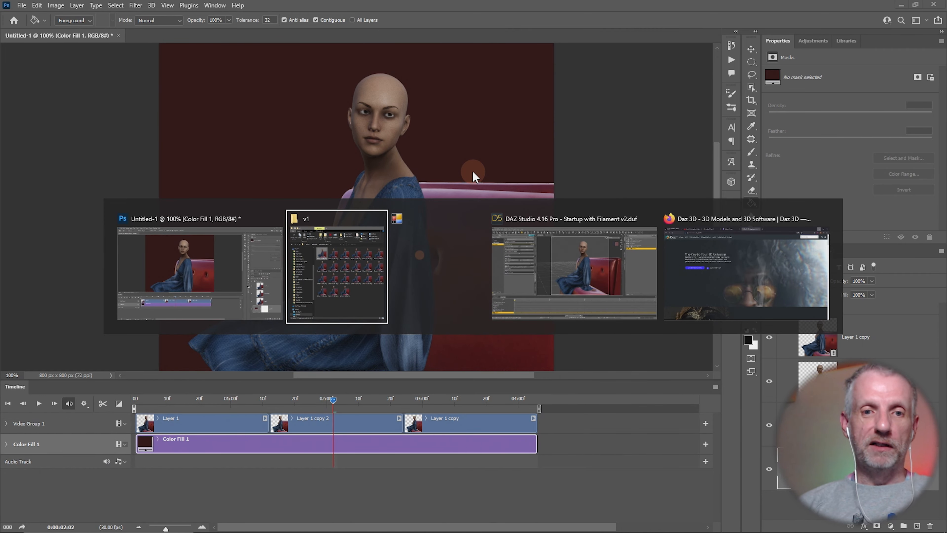
pyautogui.press('super')
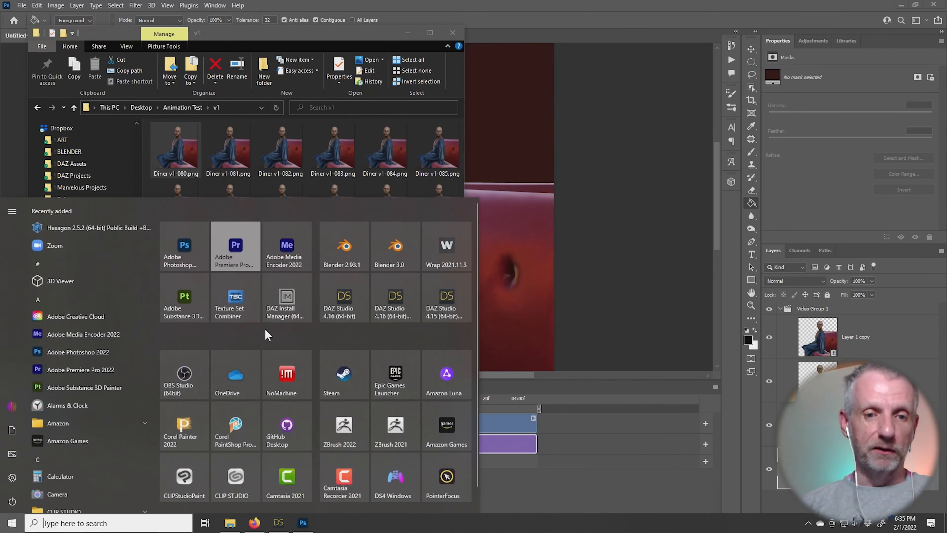
pyautogui.click(230, 523)
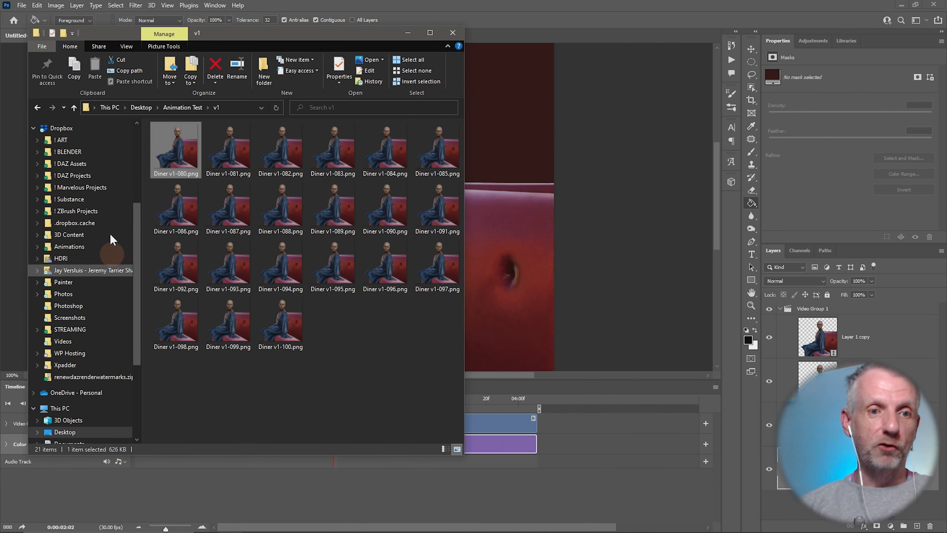
pyautogui.scroll(-3, 100, 277)
pyautogui.click(82, 334)
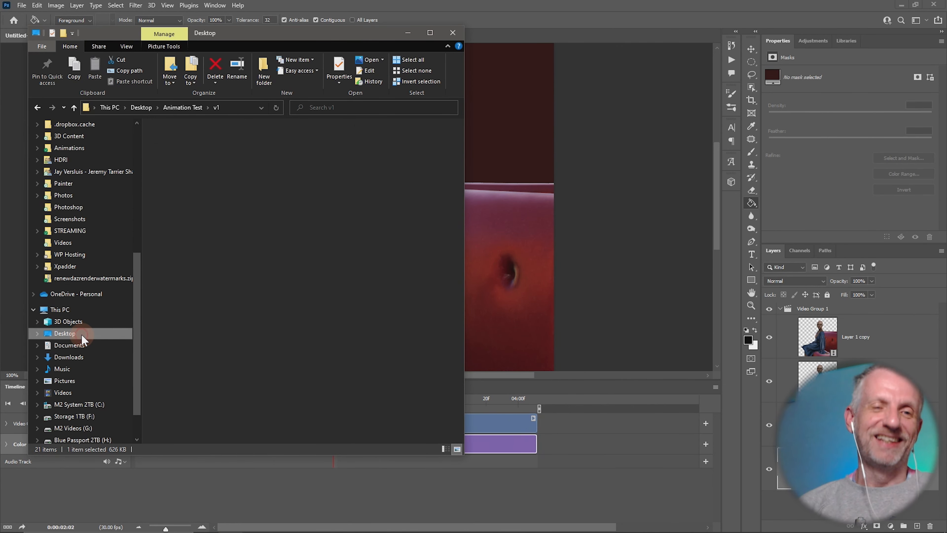
pyautogui.doubleClick(340, 211)
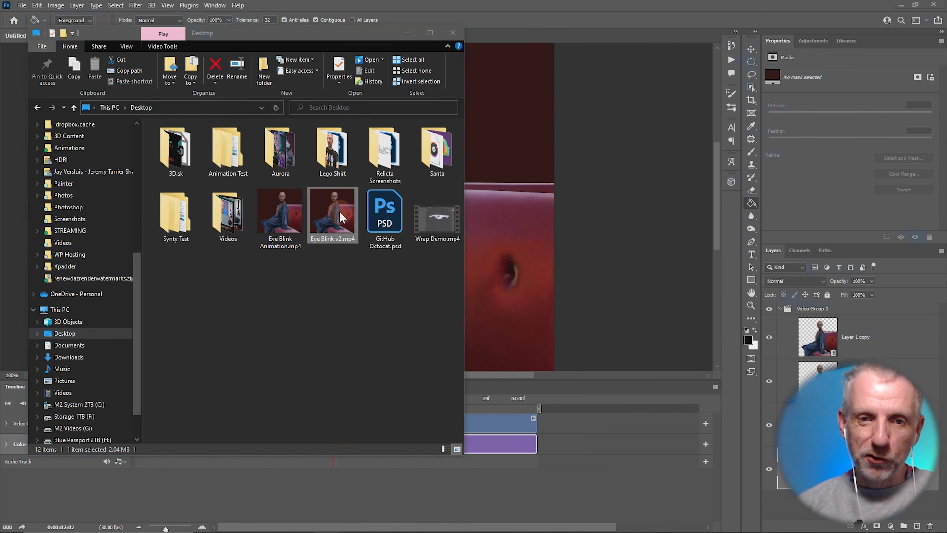